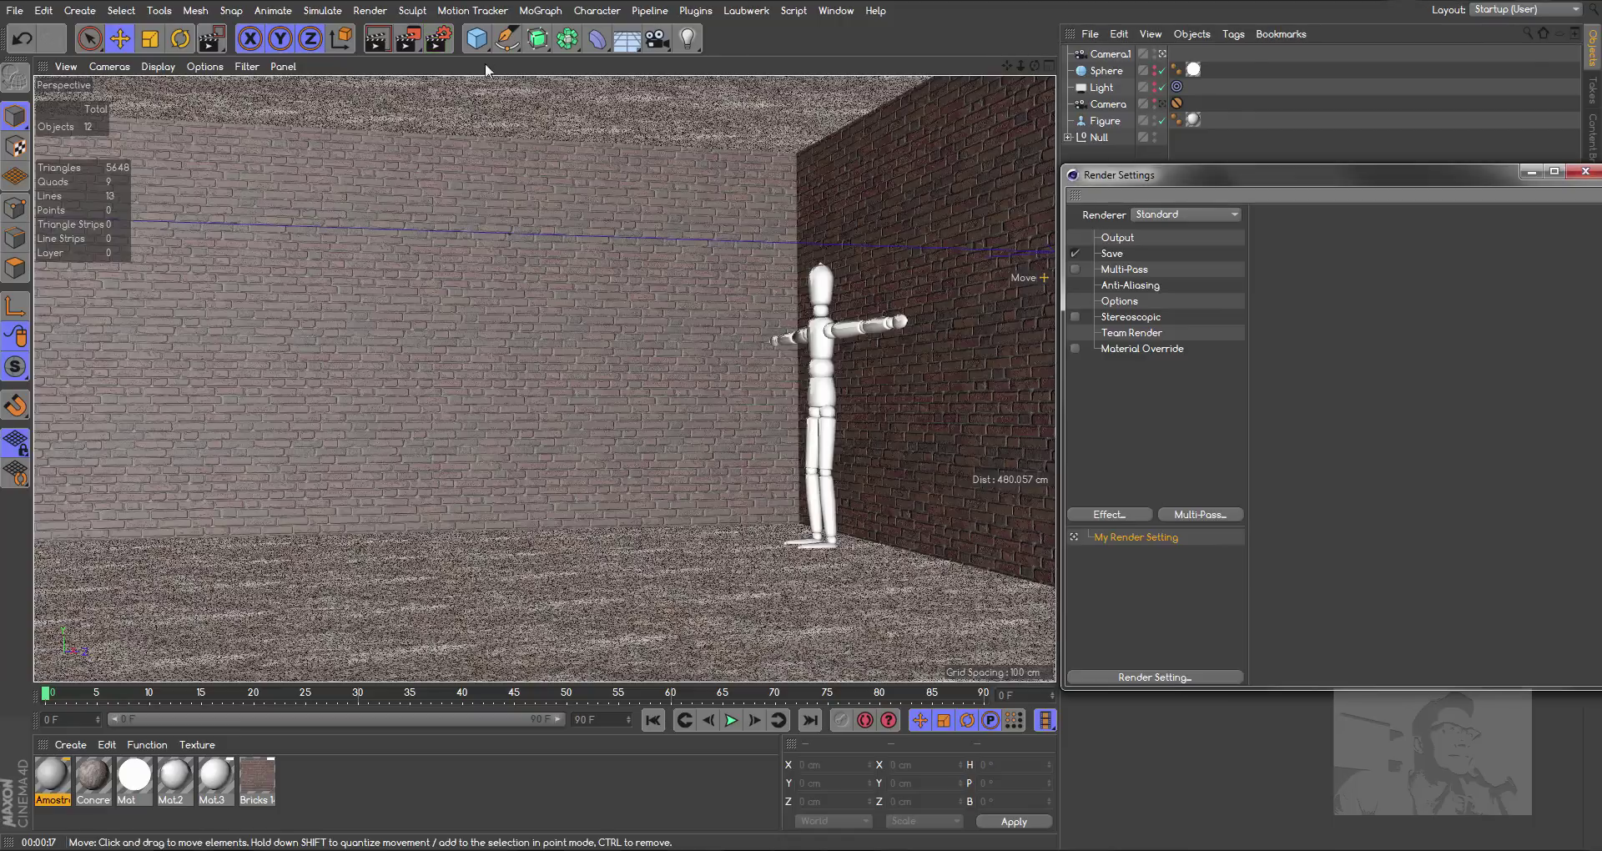
Dismiss the Effect list without adding a post effect, then close Render Settings
{"action": "left_click", "coordinate": [439, 38]}
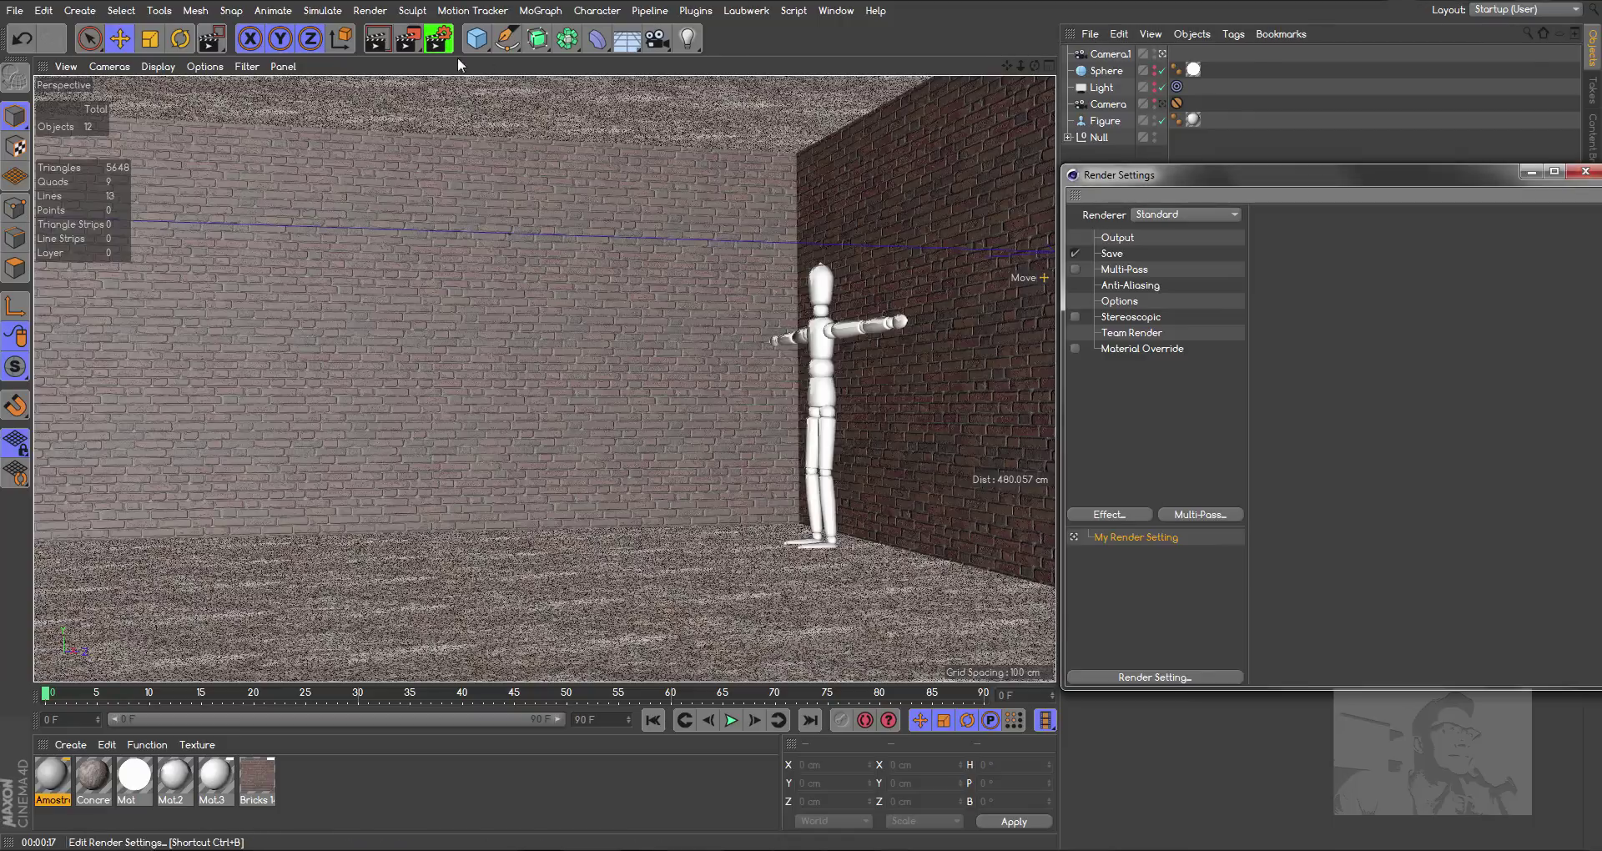
{"action": "left_click", "coordinate": [1115, 516]}
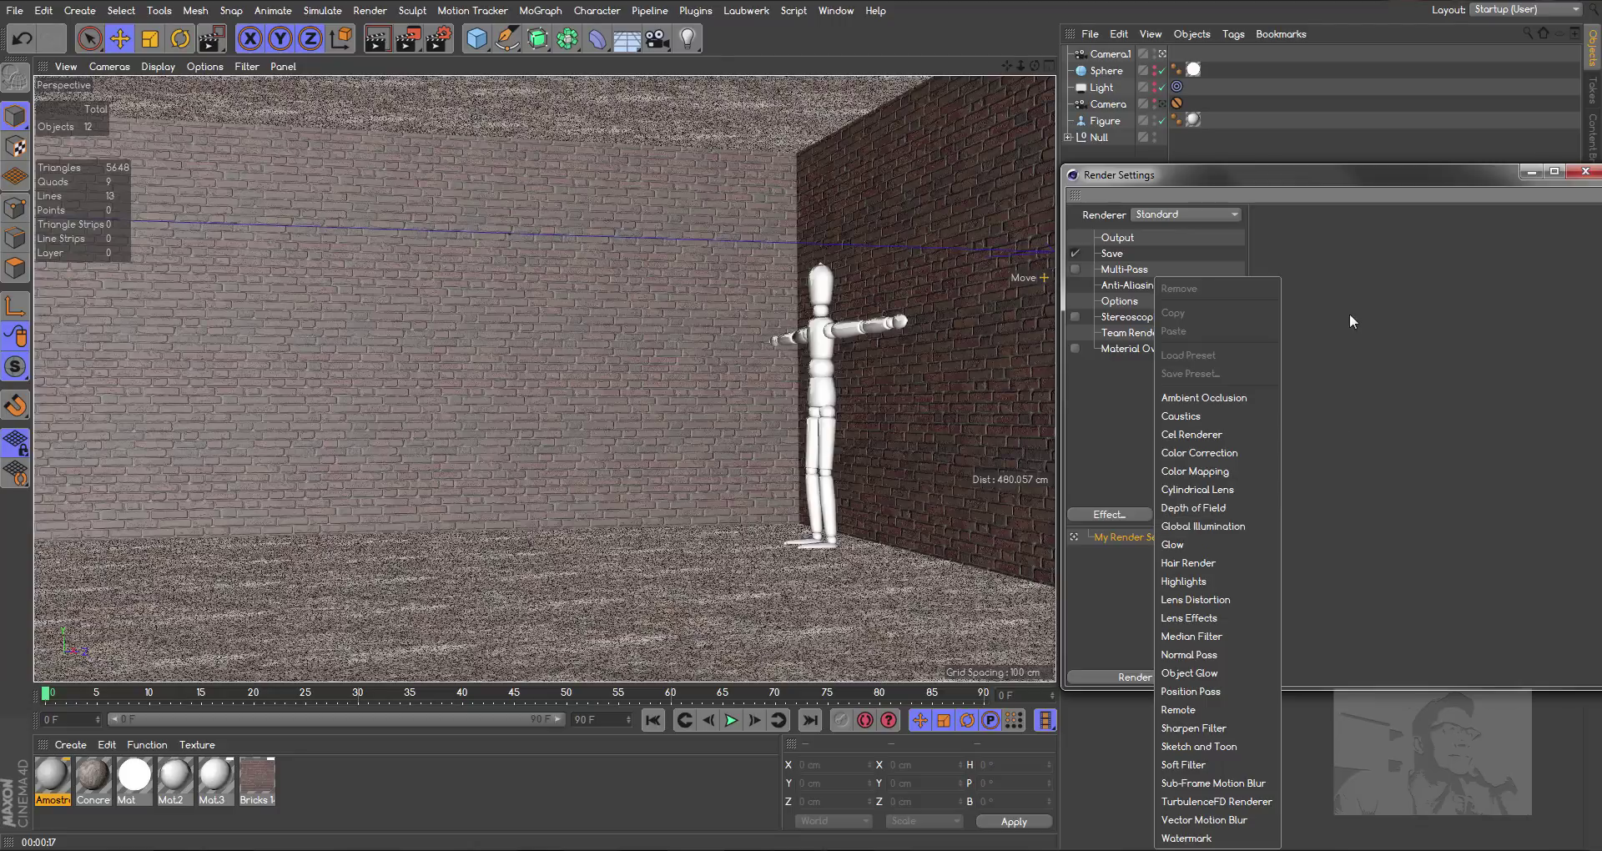
{"action": "left_click", "coordinate": [1585, 176]}
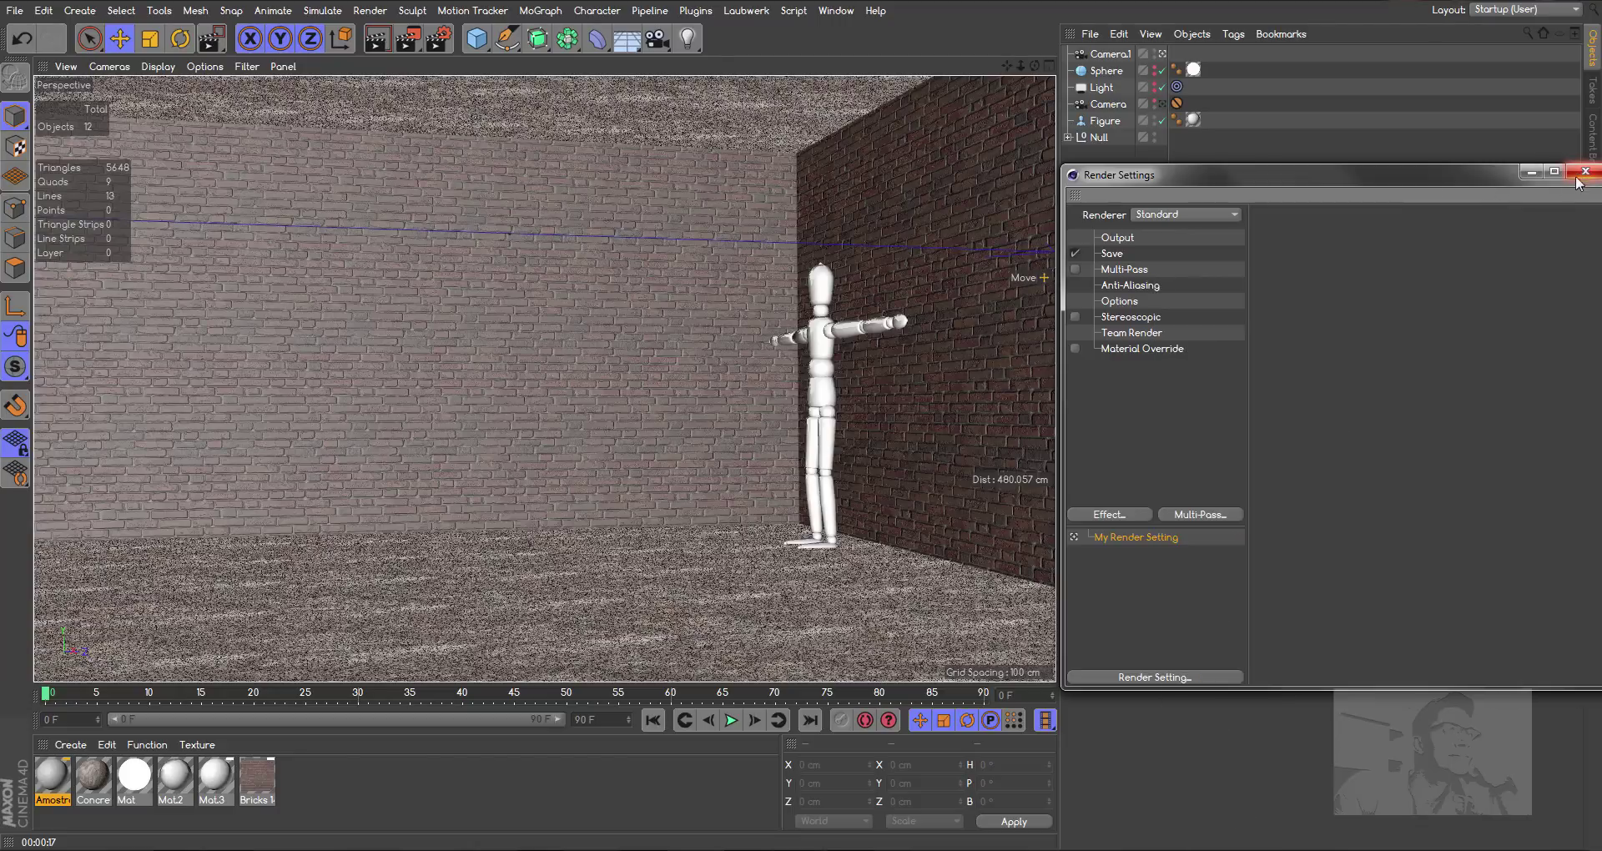
{"action": "left_click", "coordinate": [1589, 173]}
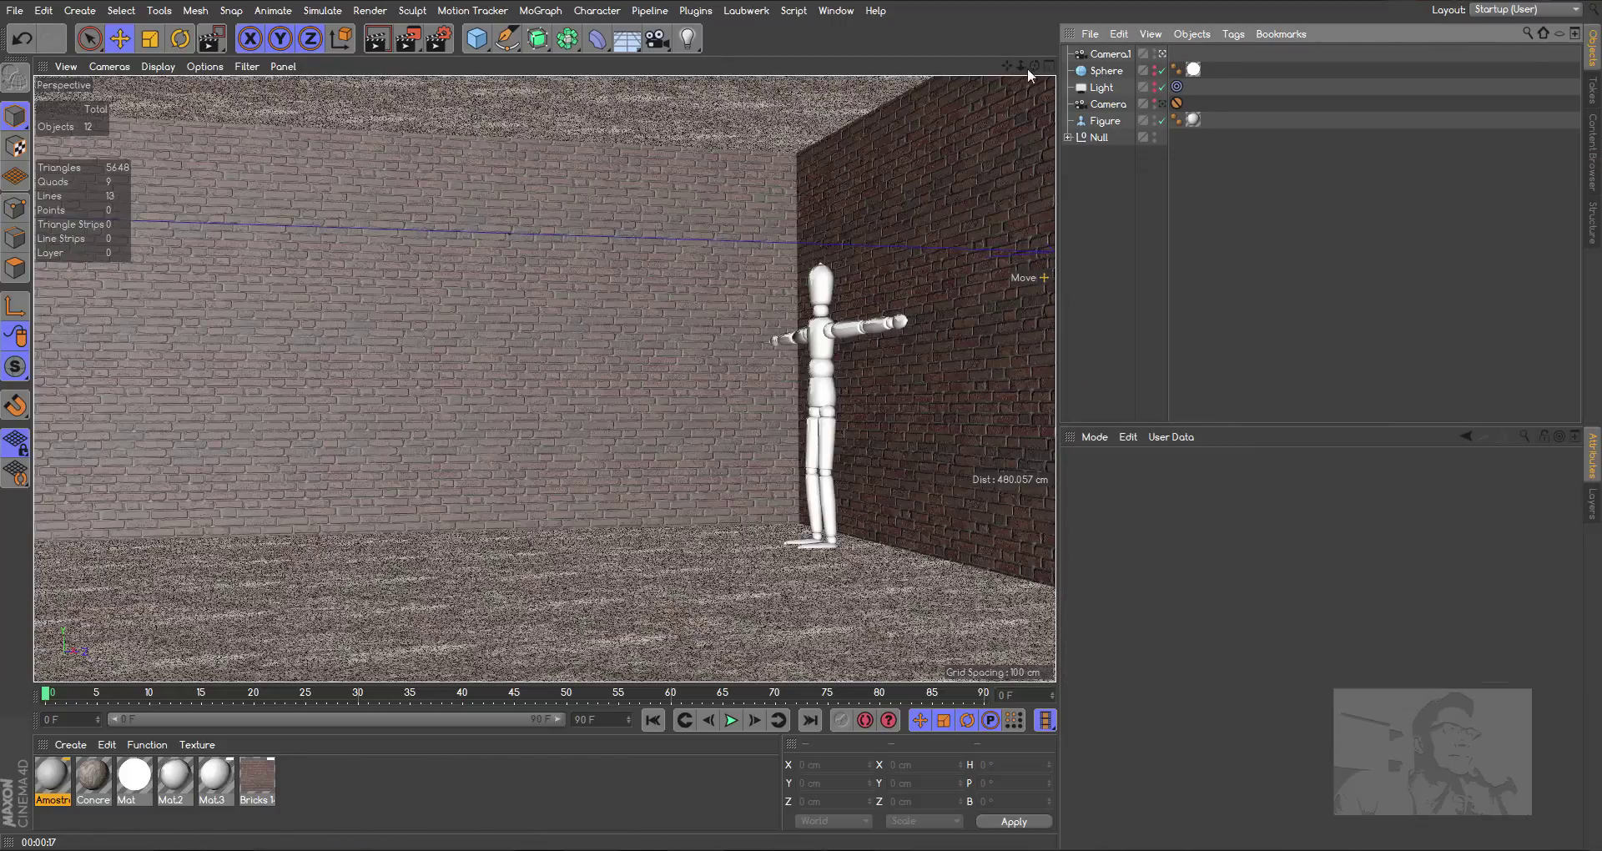
{"action": "scroll", "coordinate": [545, 379], "scroll_direction": "down", "scroll_amount": 5}
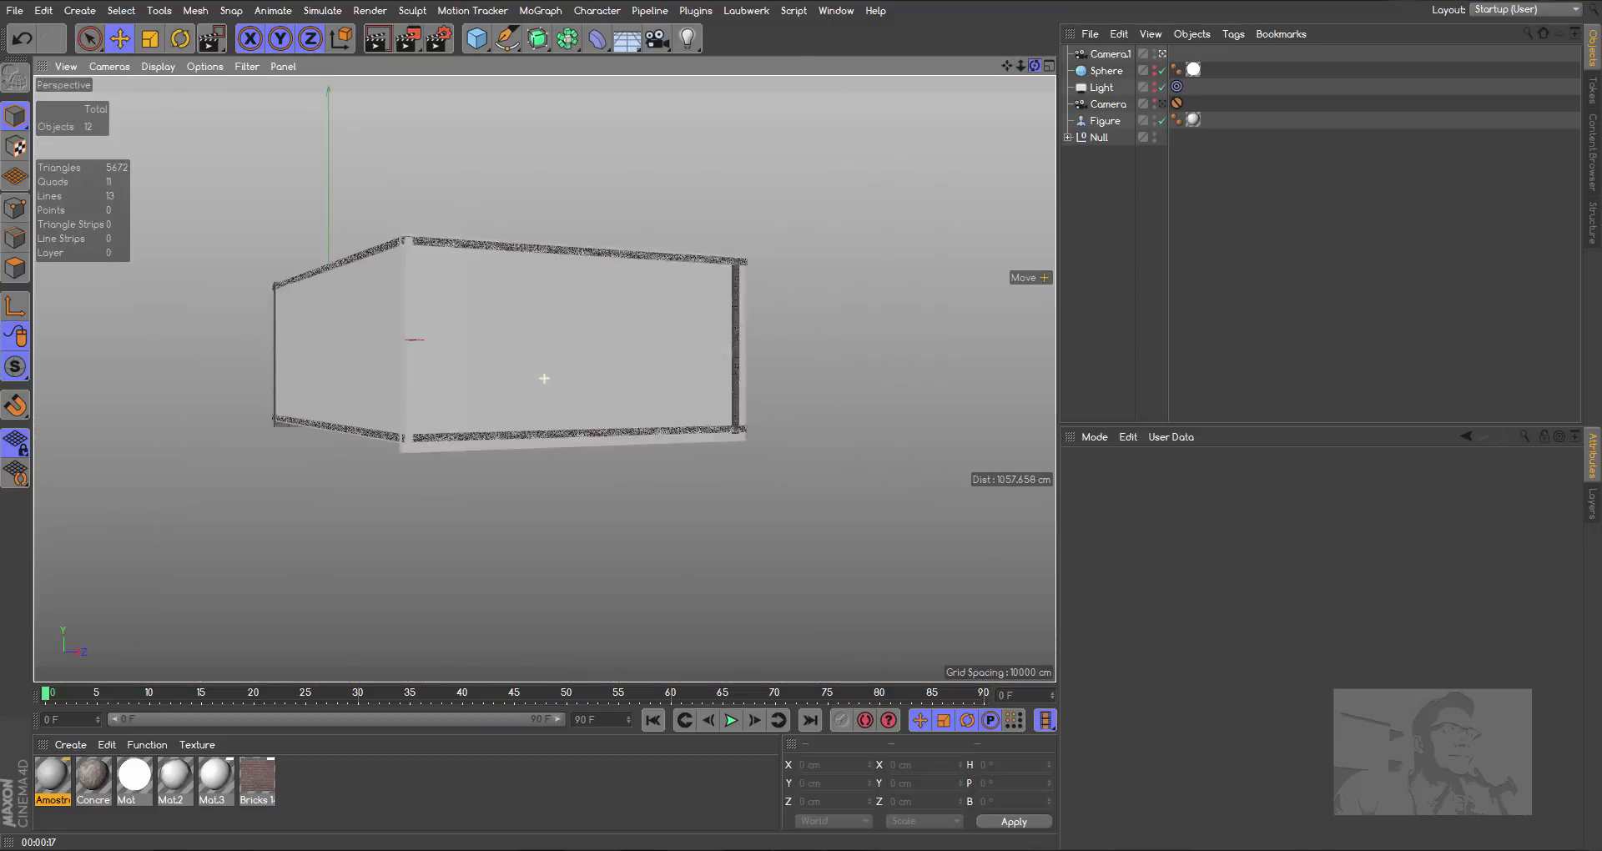
{"action": "left_click_drag", "start_coordinate": [545, 379], "coordinate": [545, 379], "text": "alt"}
{"action": "mouse_move", "coordinate": [1020, 65]}
{"action": "left_mouse_down"}
{"action": "mouse_move", "coordinate": [1007, 65]}
{"action": "mouse_move", "coordinate": [1035, 65]}
{"action": "mouse_move", "coordinate": [1026, 80]}
{"action": "mouse_move", "coordinate": [1007, 65]}
{"action": "mouse_move", "coordinate": [1035, 66]}
{"action": "left_mouse_up"}
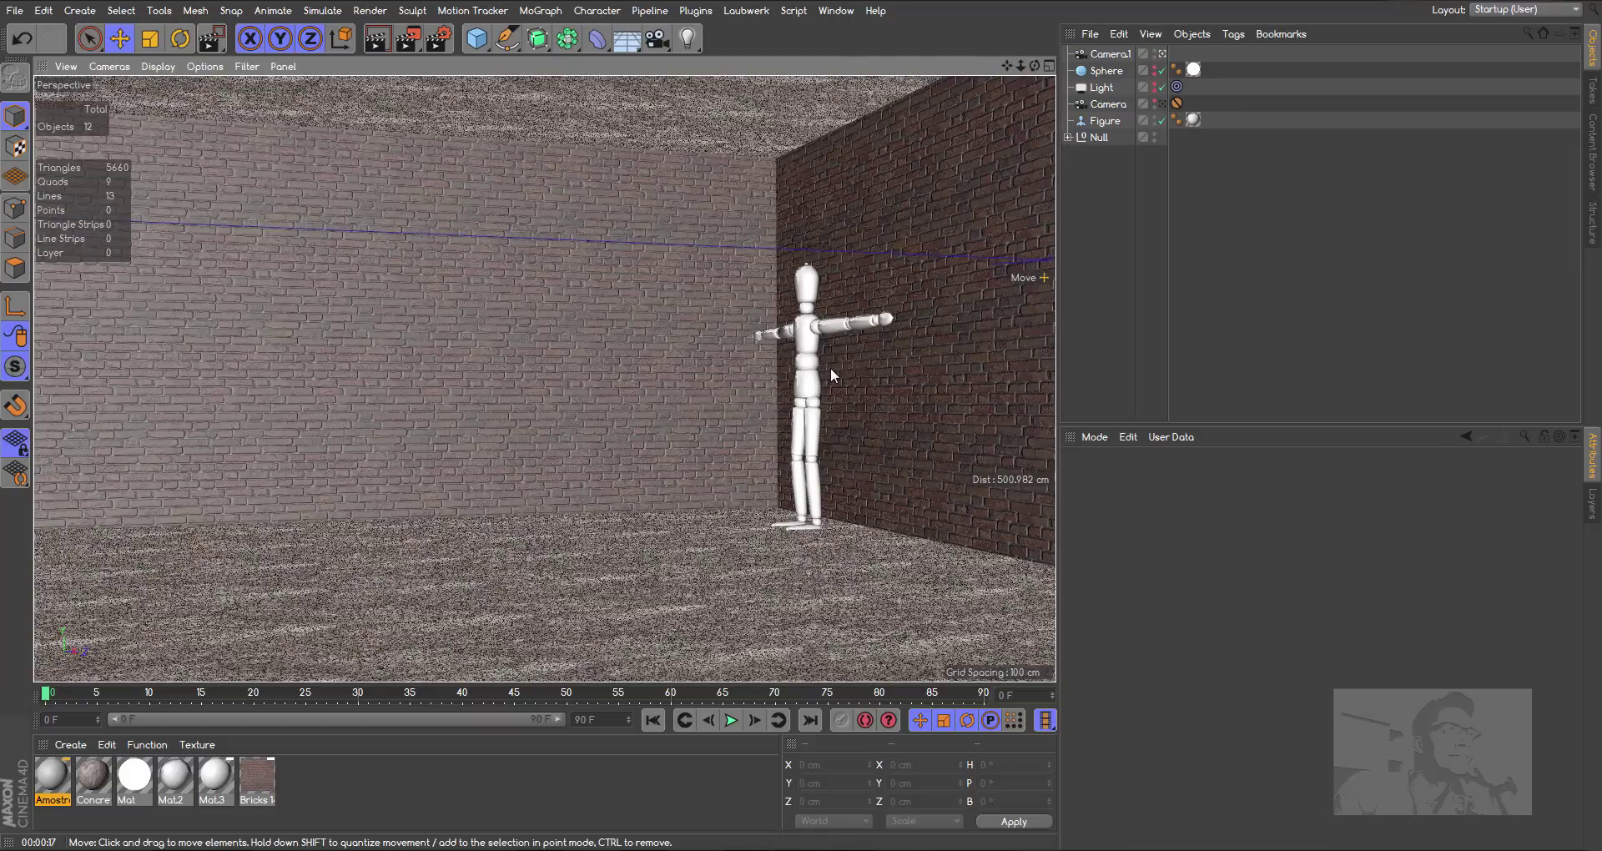
Re-enable the Light in the Object Manager and select it to show its area-light settings
{"action": "left_click", "coordinate": [1155, 84]}
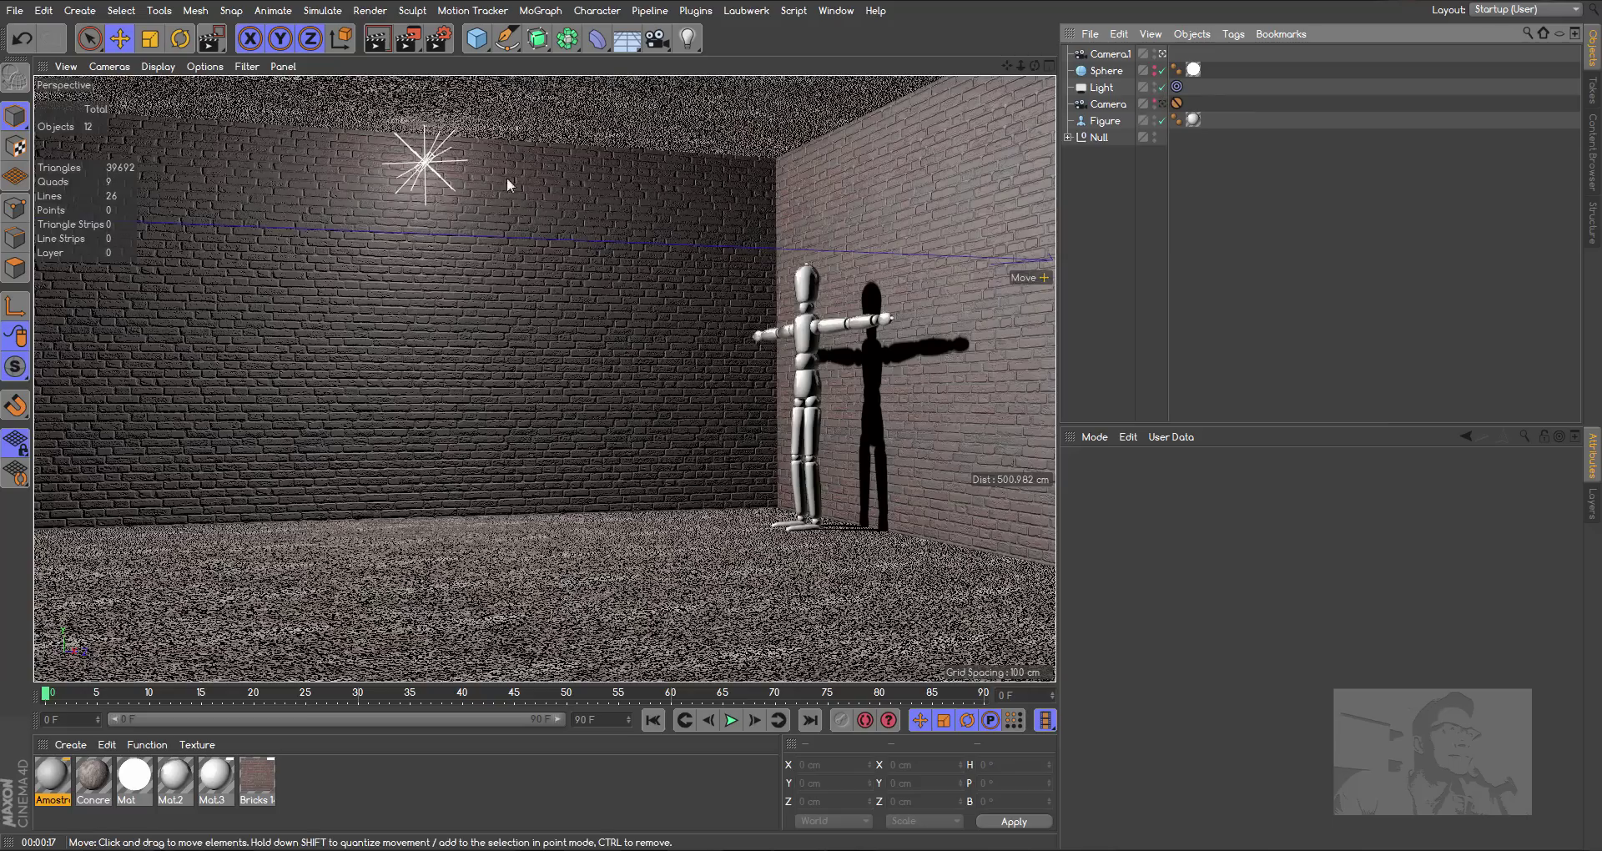
{"action": "left_click", "coordinate": [1099, 86]}
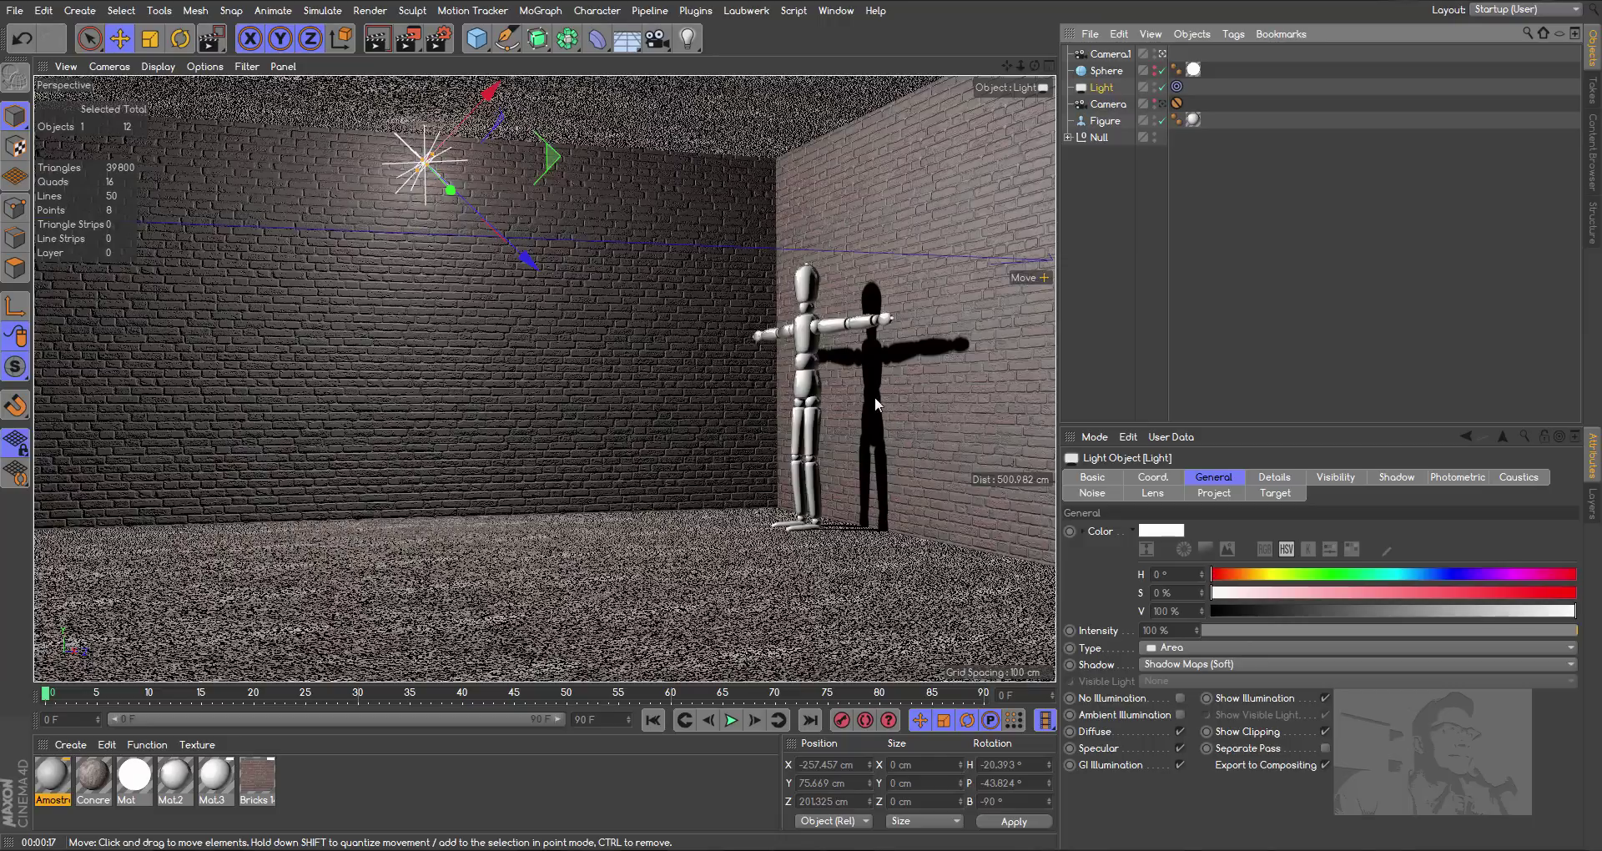
{"action": "left_click", "coordinate": [203, 68]}
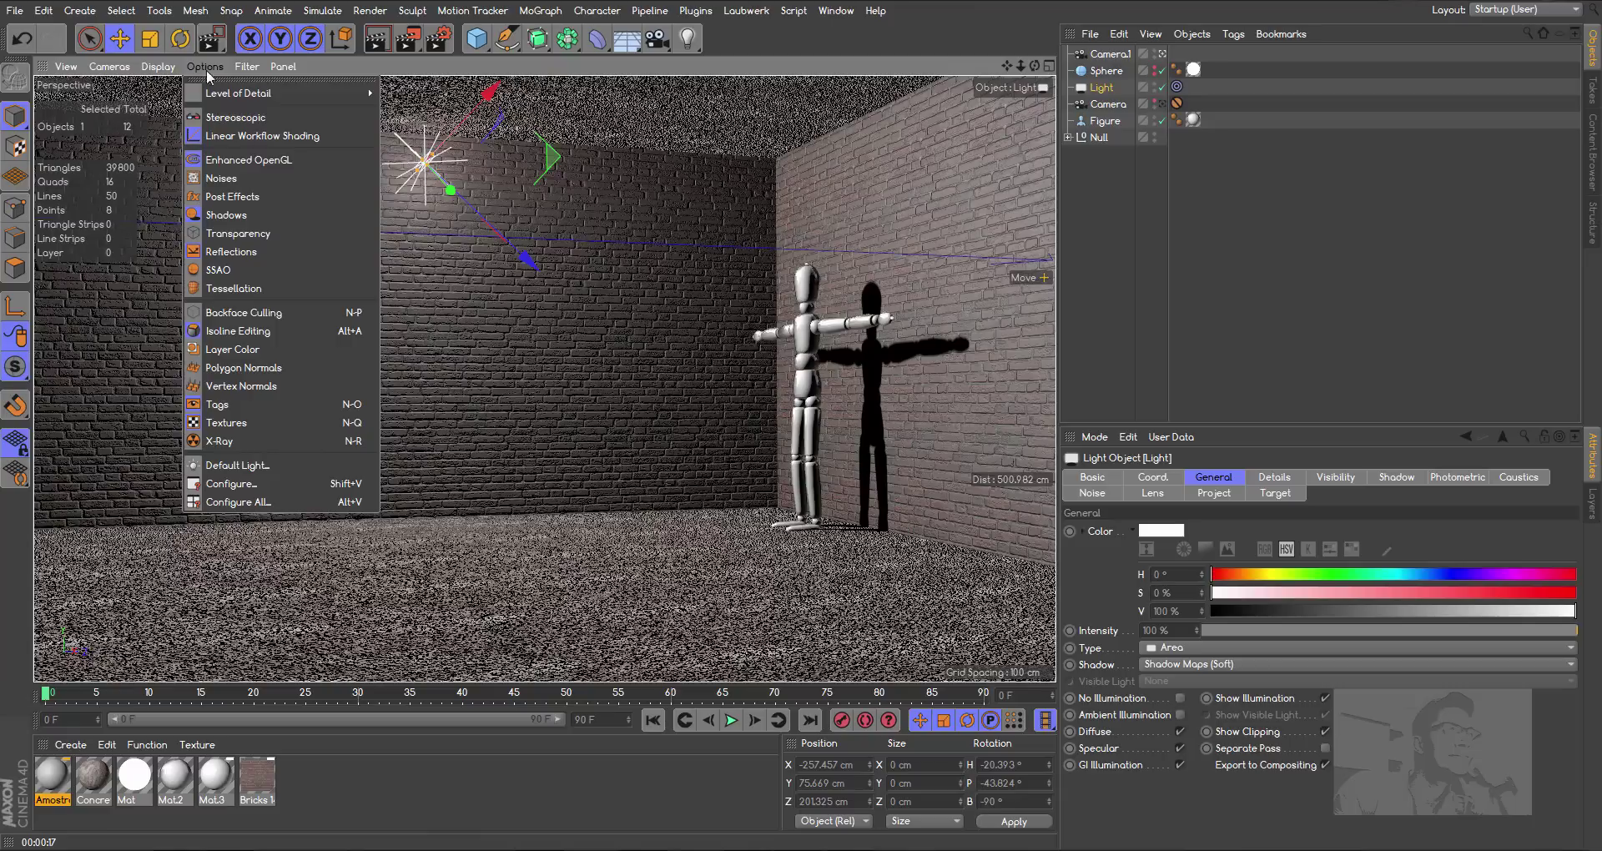
{"action": "left_click", "coordinate": [223, 215]}
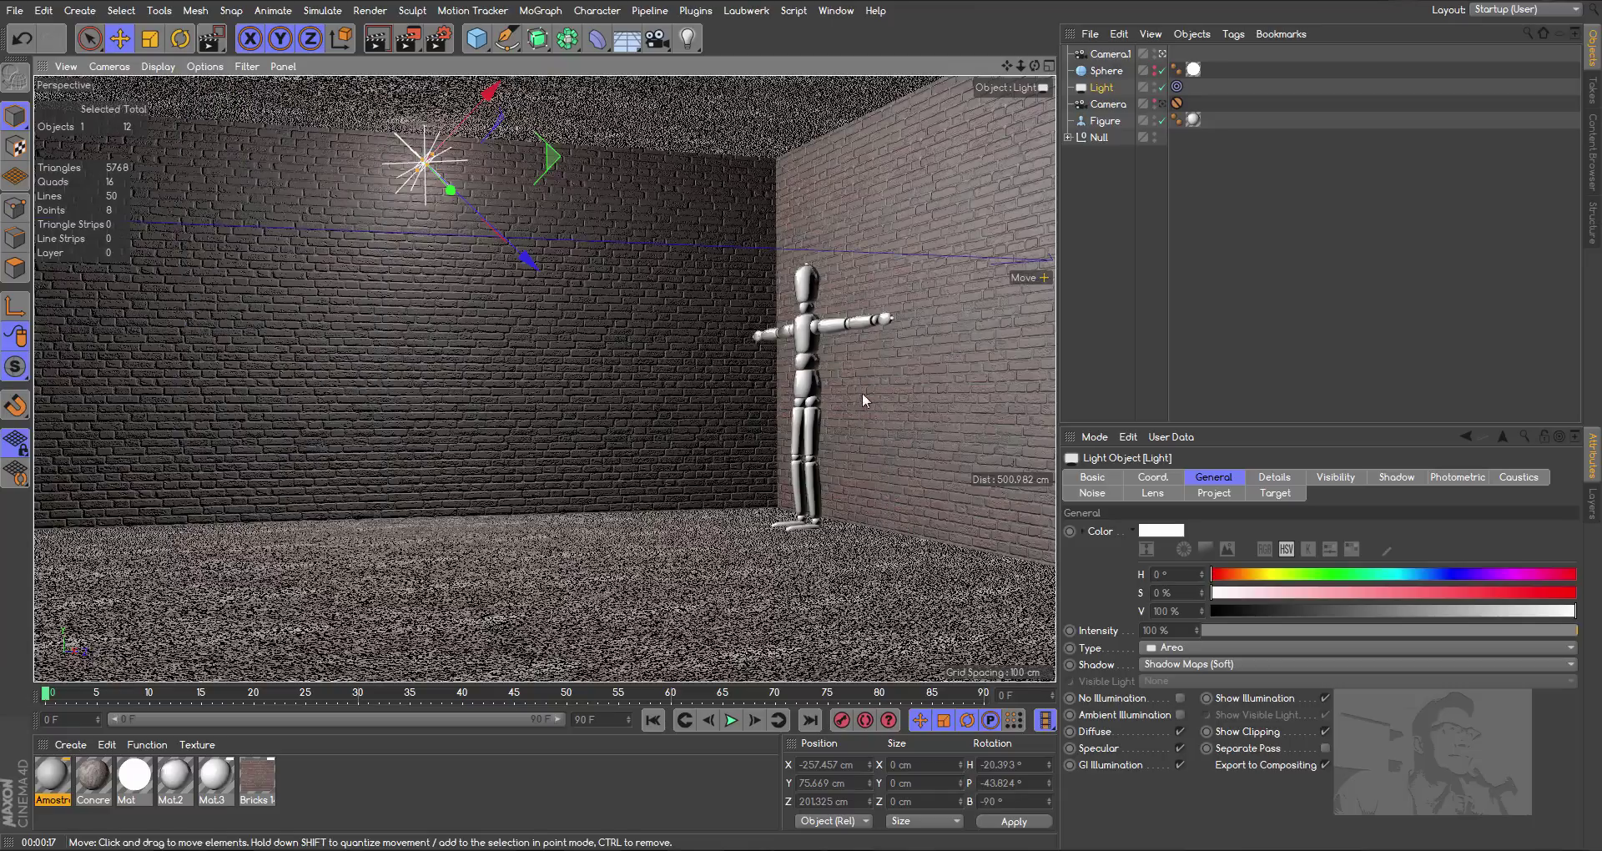
{"action": "left_click", "coordinate": [250, 69]}
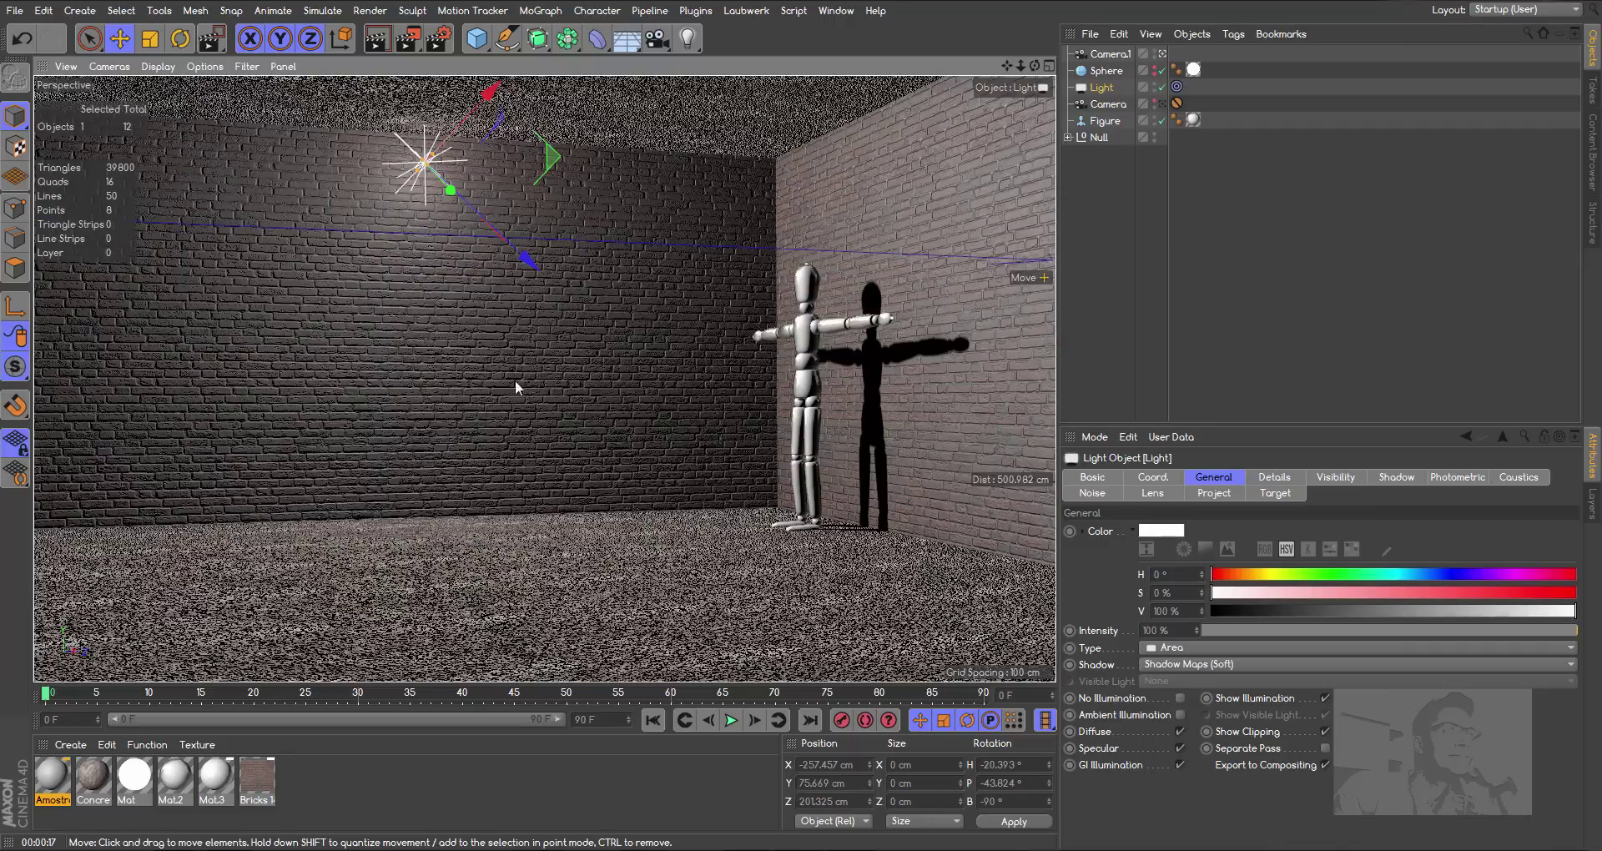
{"action": "left_click", "coordinate": [224, 215]}
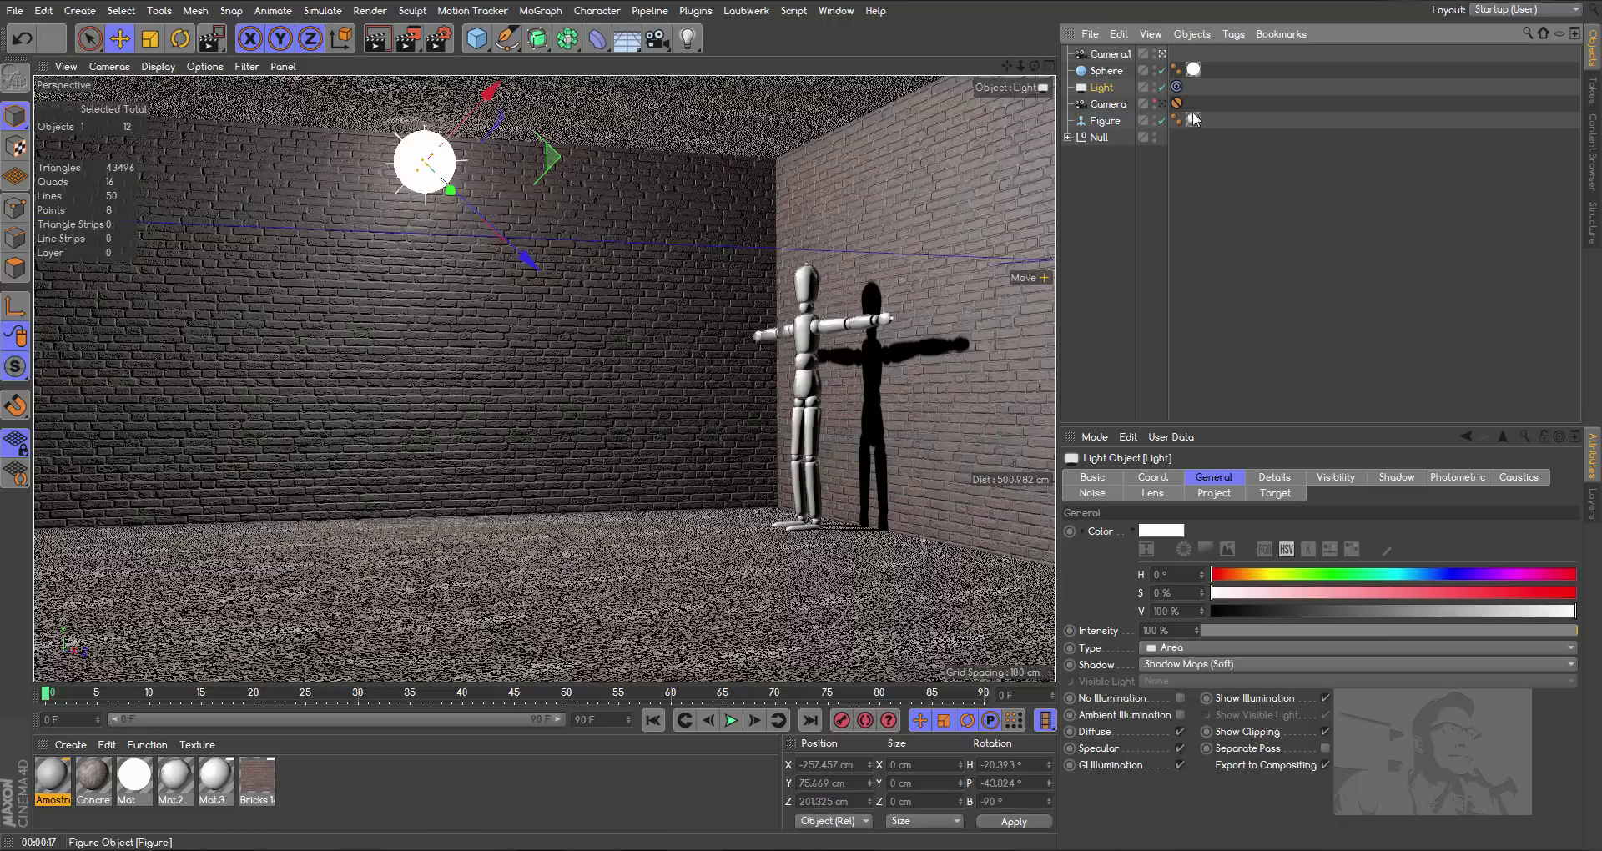
Toggle Light and Sphere visibility, then look through Camera.1 and Camera at the mannequin
{"action": "left_click", "coordinate": [1155, 88]}
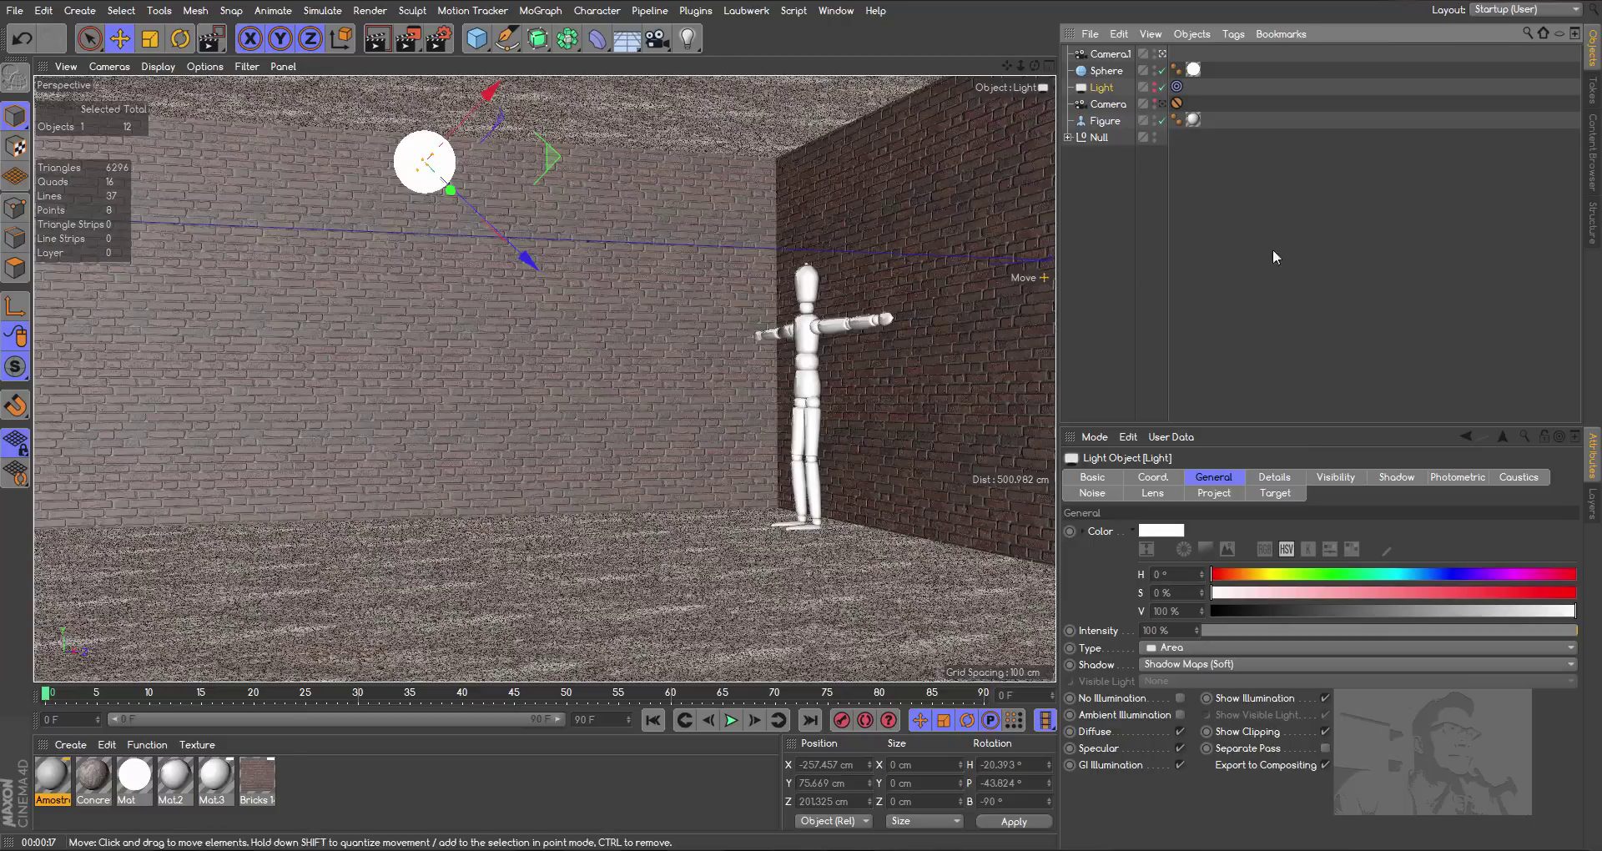
{"action": "left_click", "coordinate": [1155, 70]}
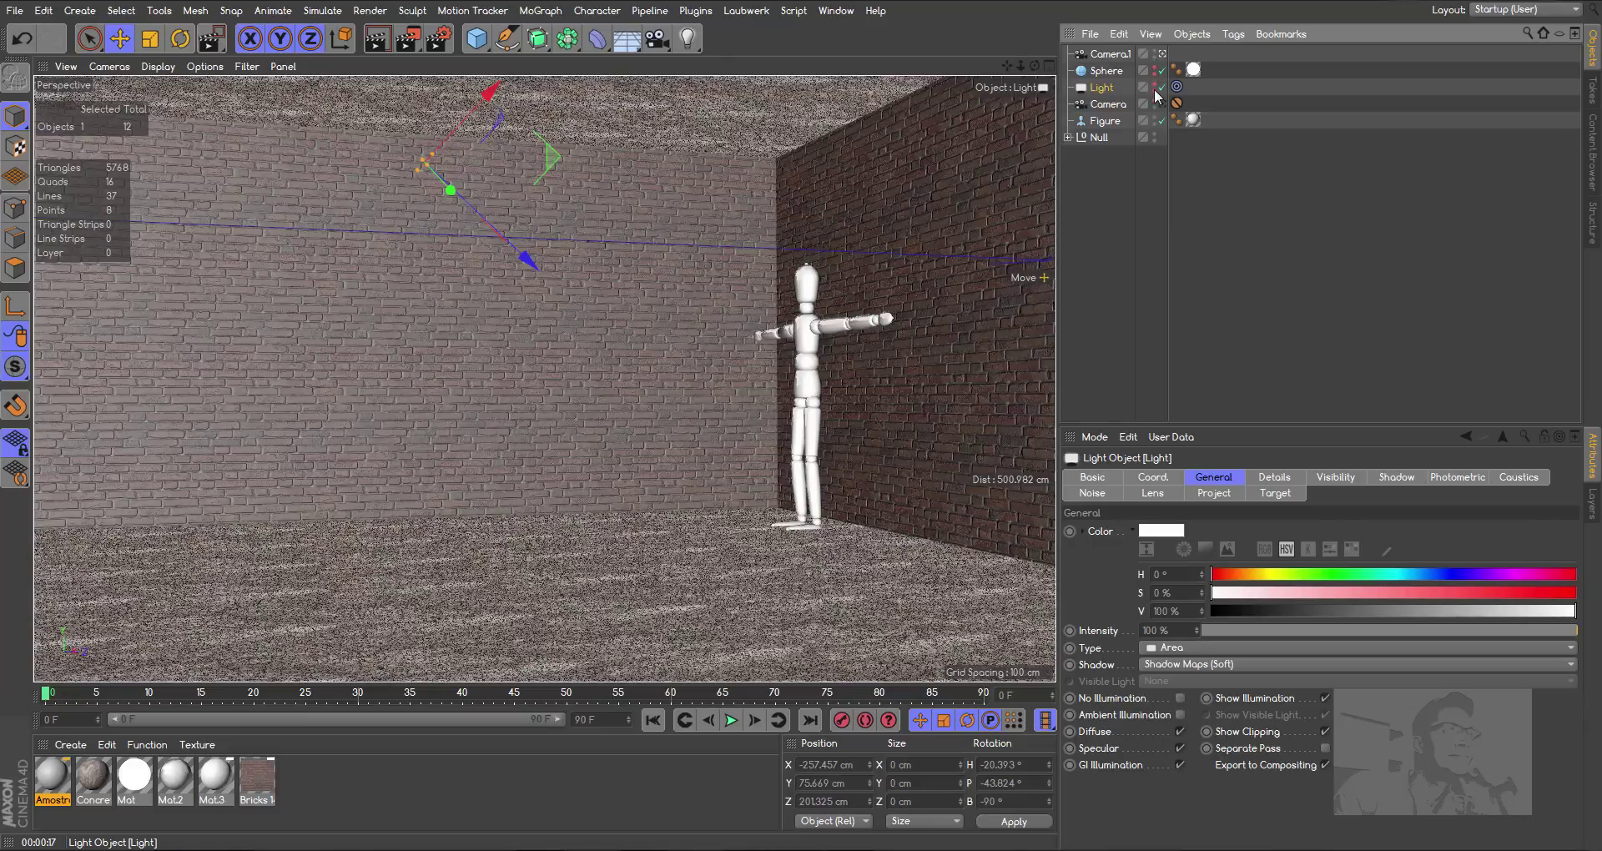
{"action": "left_click", "coordinate": [1155, 84]}
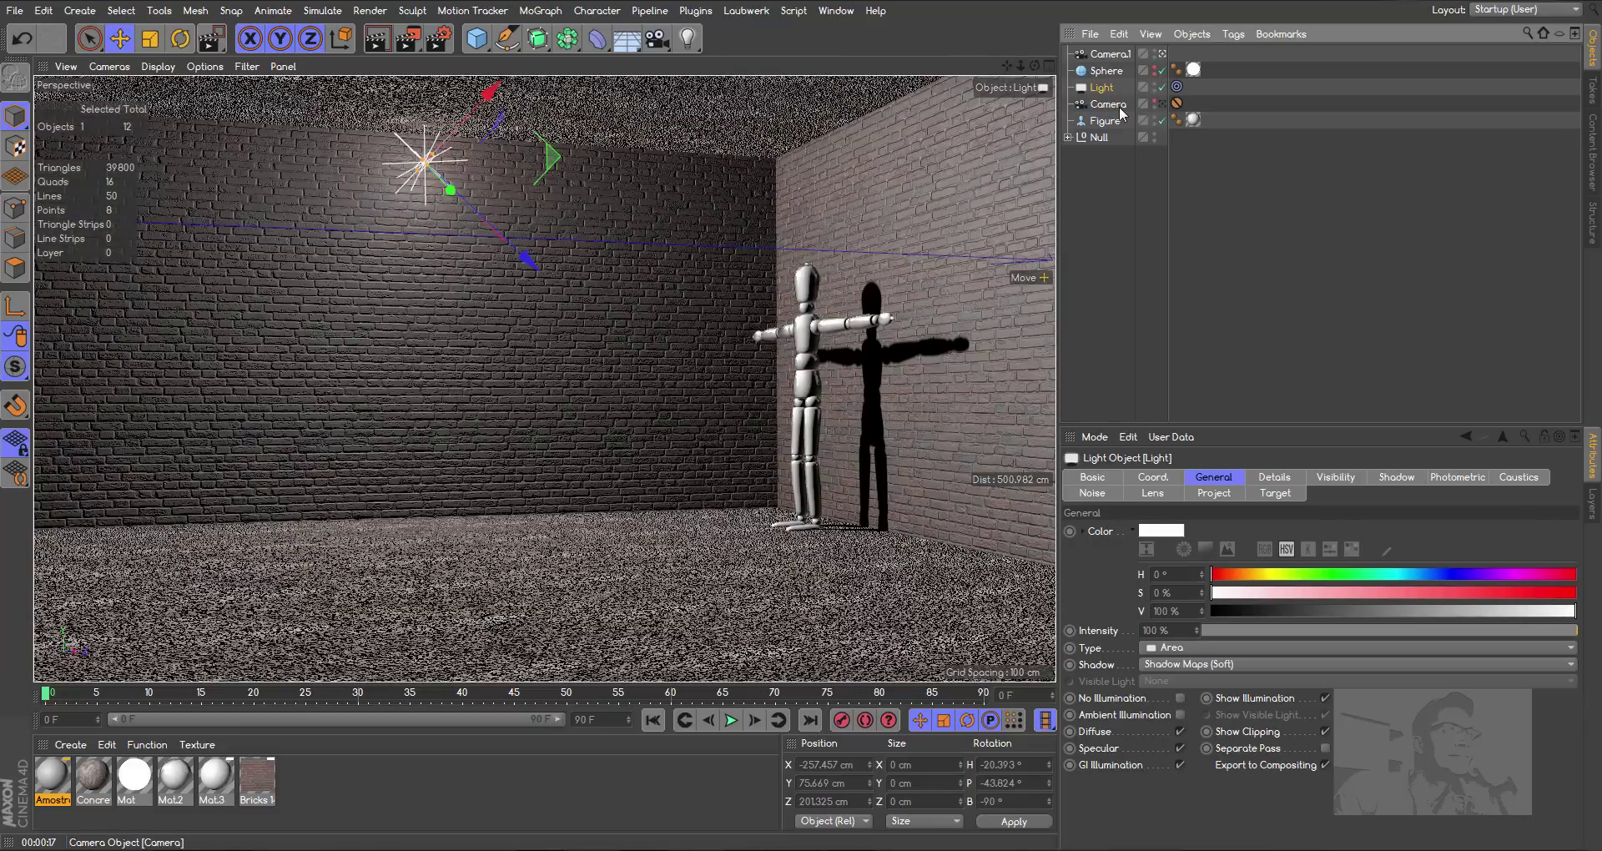
{"action": "left_click_drag", "start_coordinate": [434, 300], "coordinate": [219, 151], "text": "alt"}
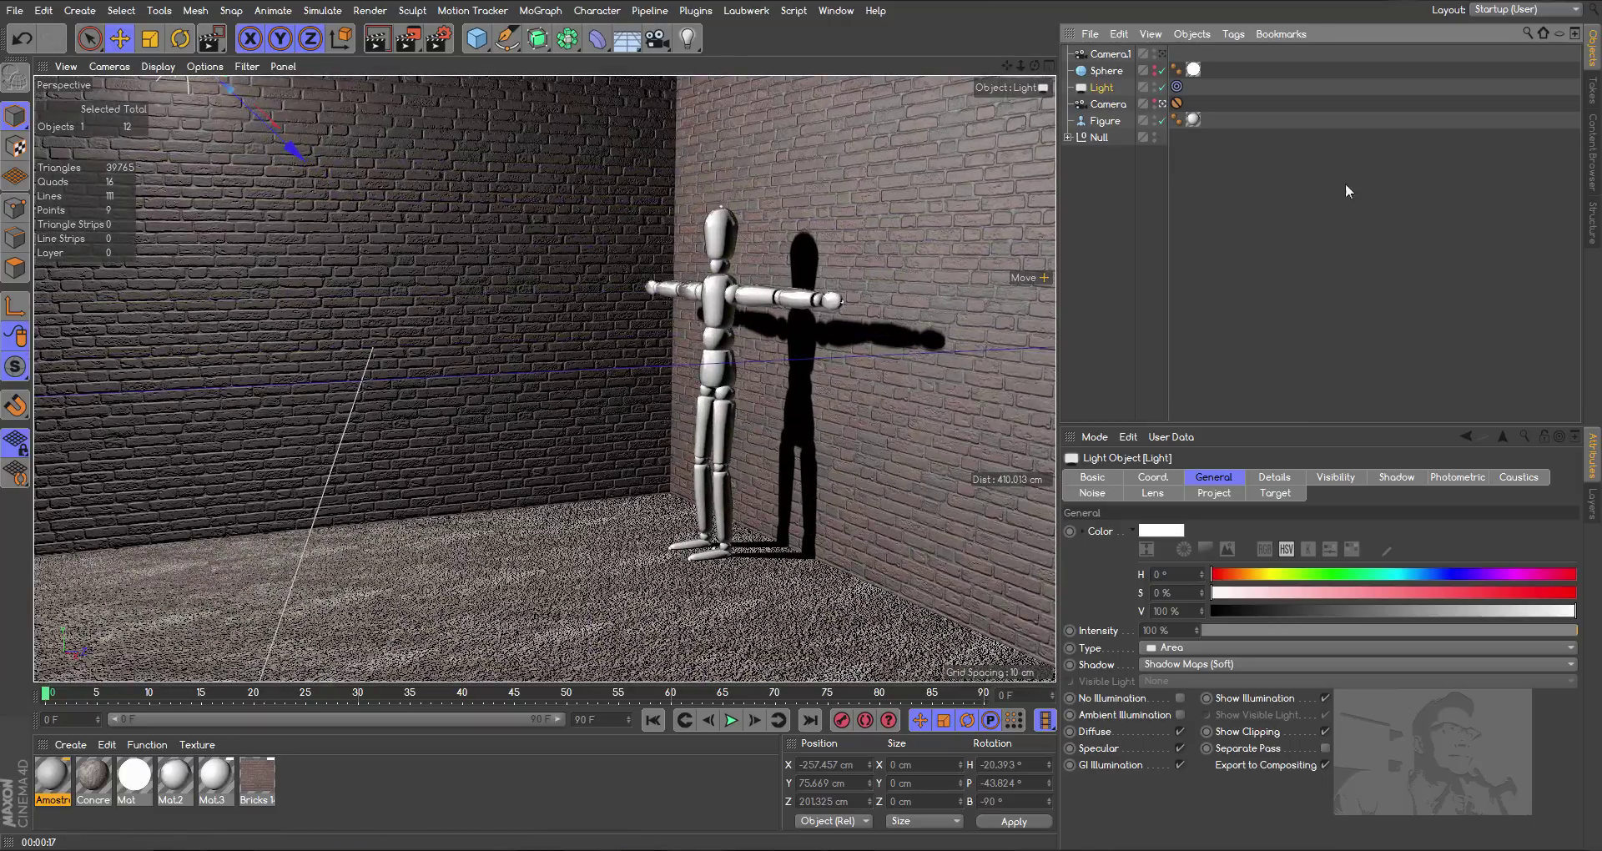
{"action": "left_click", "coordinate": [1162, 54]}
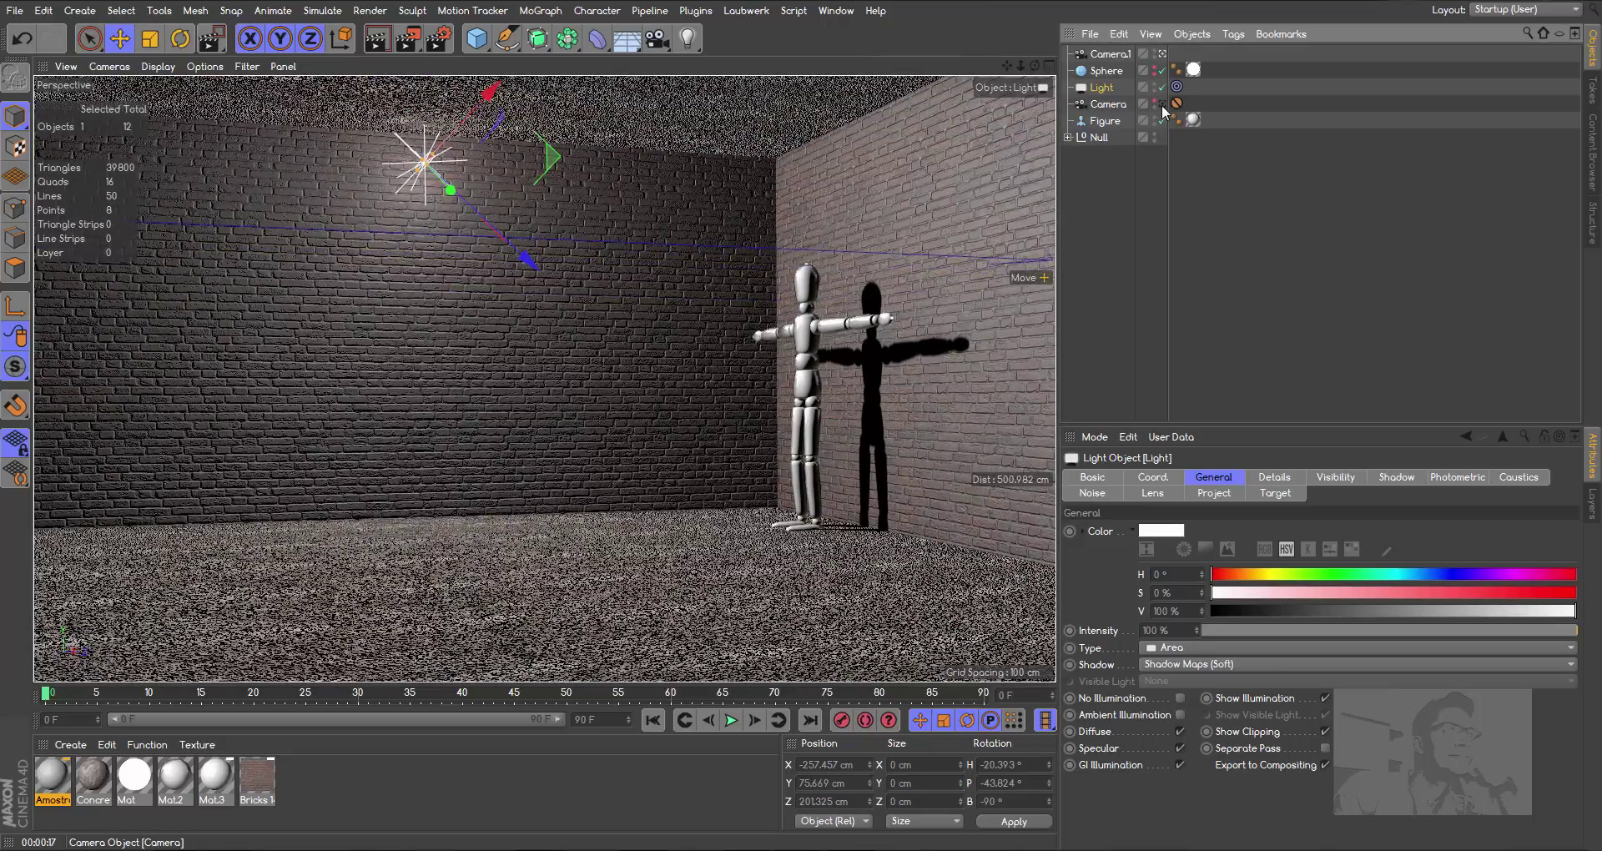
{"action": "left_click", "coordinate": [1162, 103]}
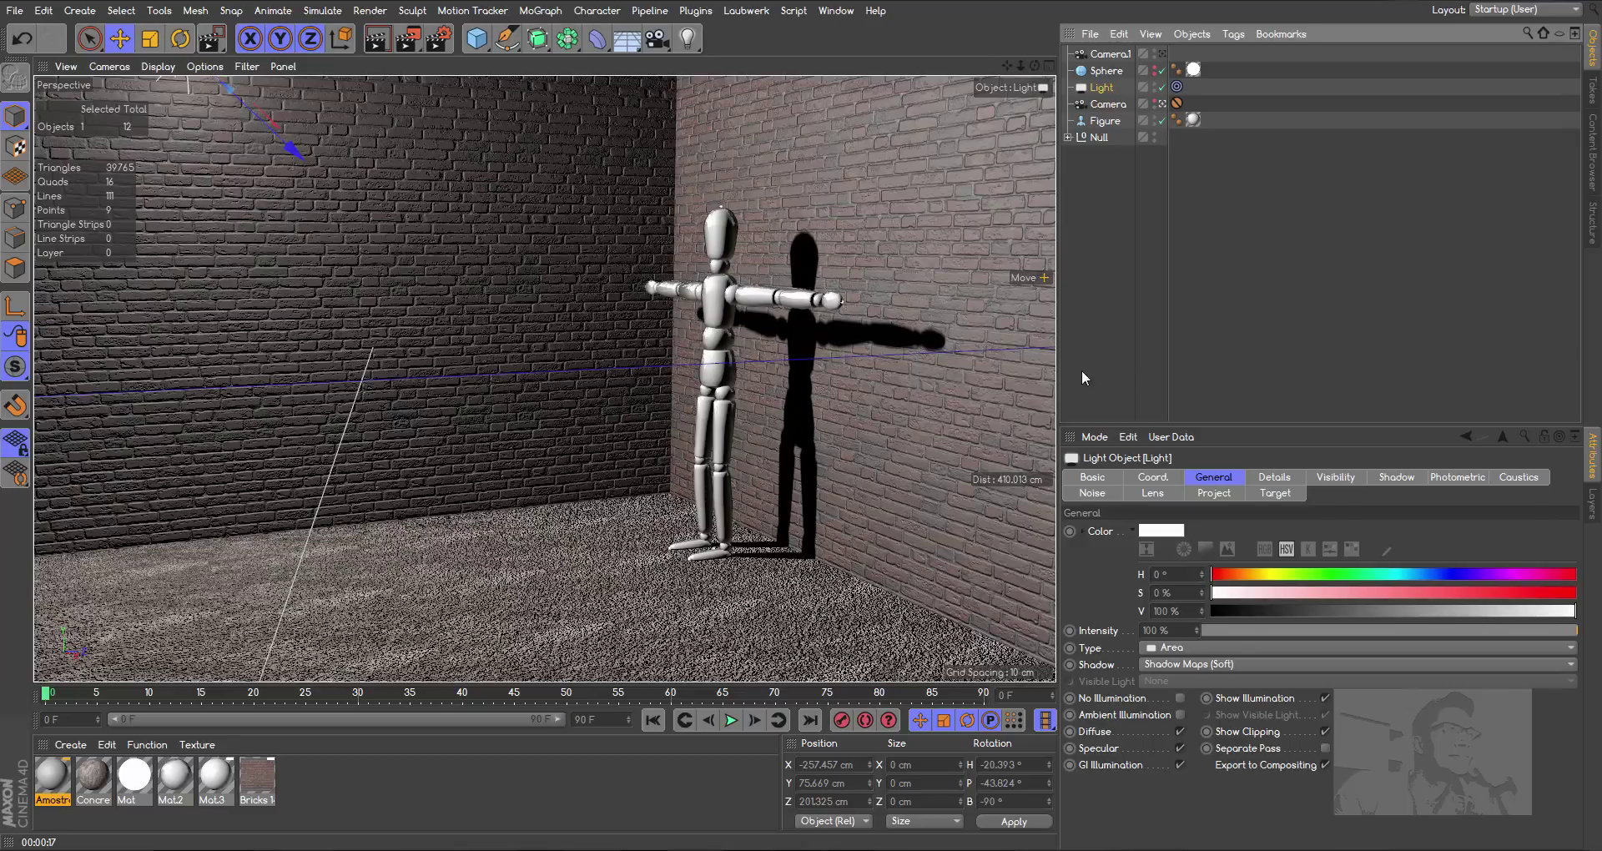
Reopen Render Settings, dismiss the Effect list, and drag the window further left
{"action": "left_click", "coordinate": [438, 37]}
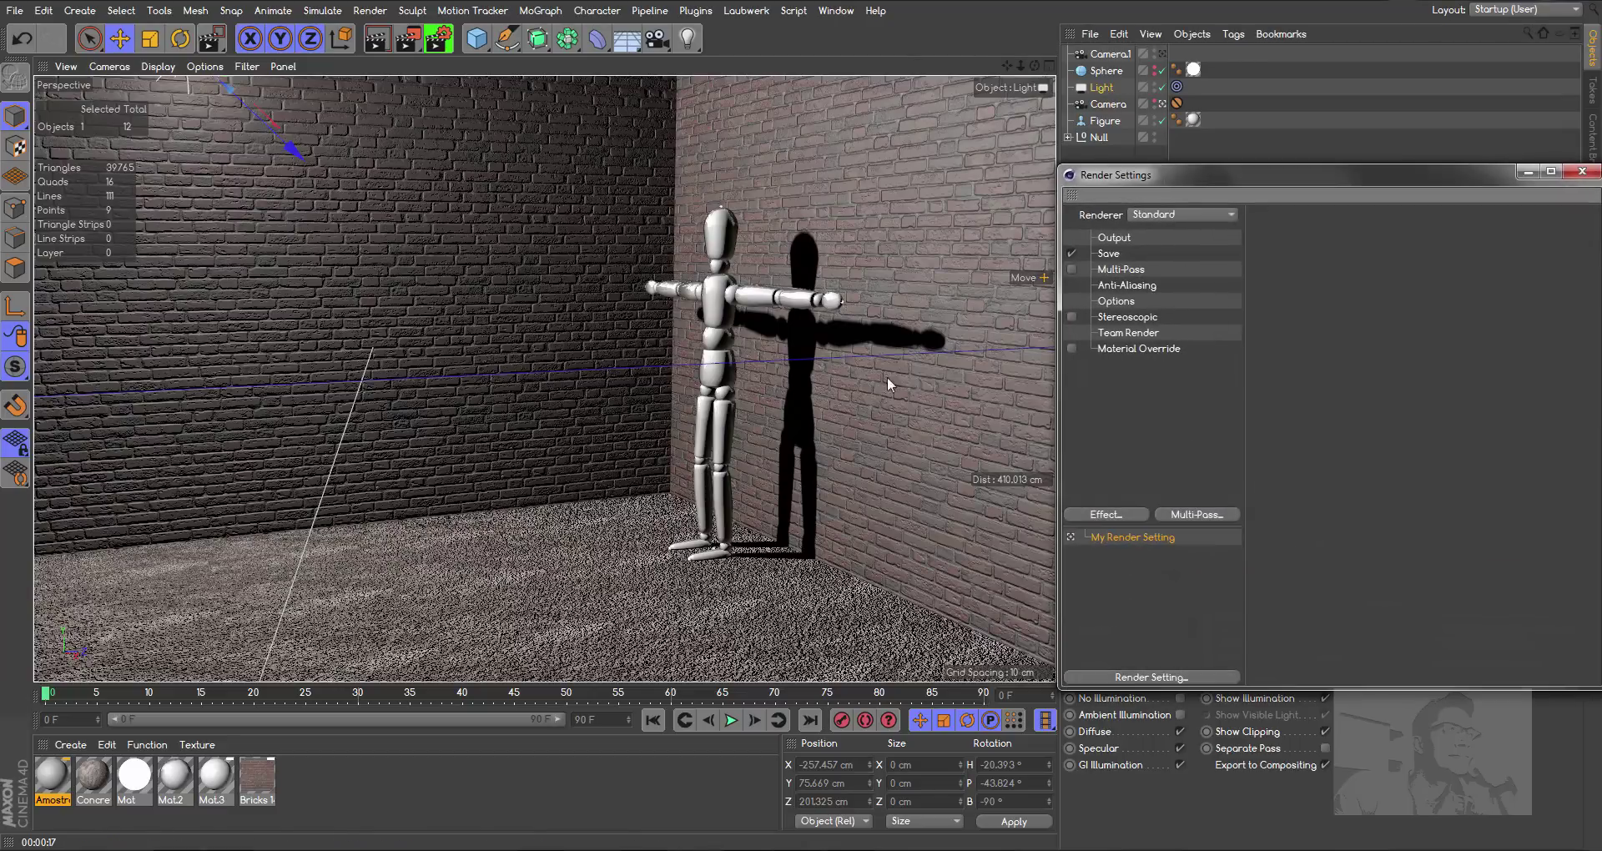
{"action": "left_click", "coordinate": [1103, 515]}
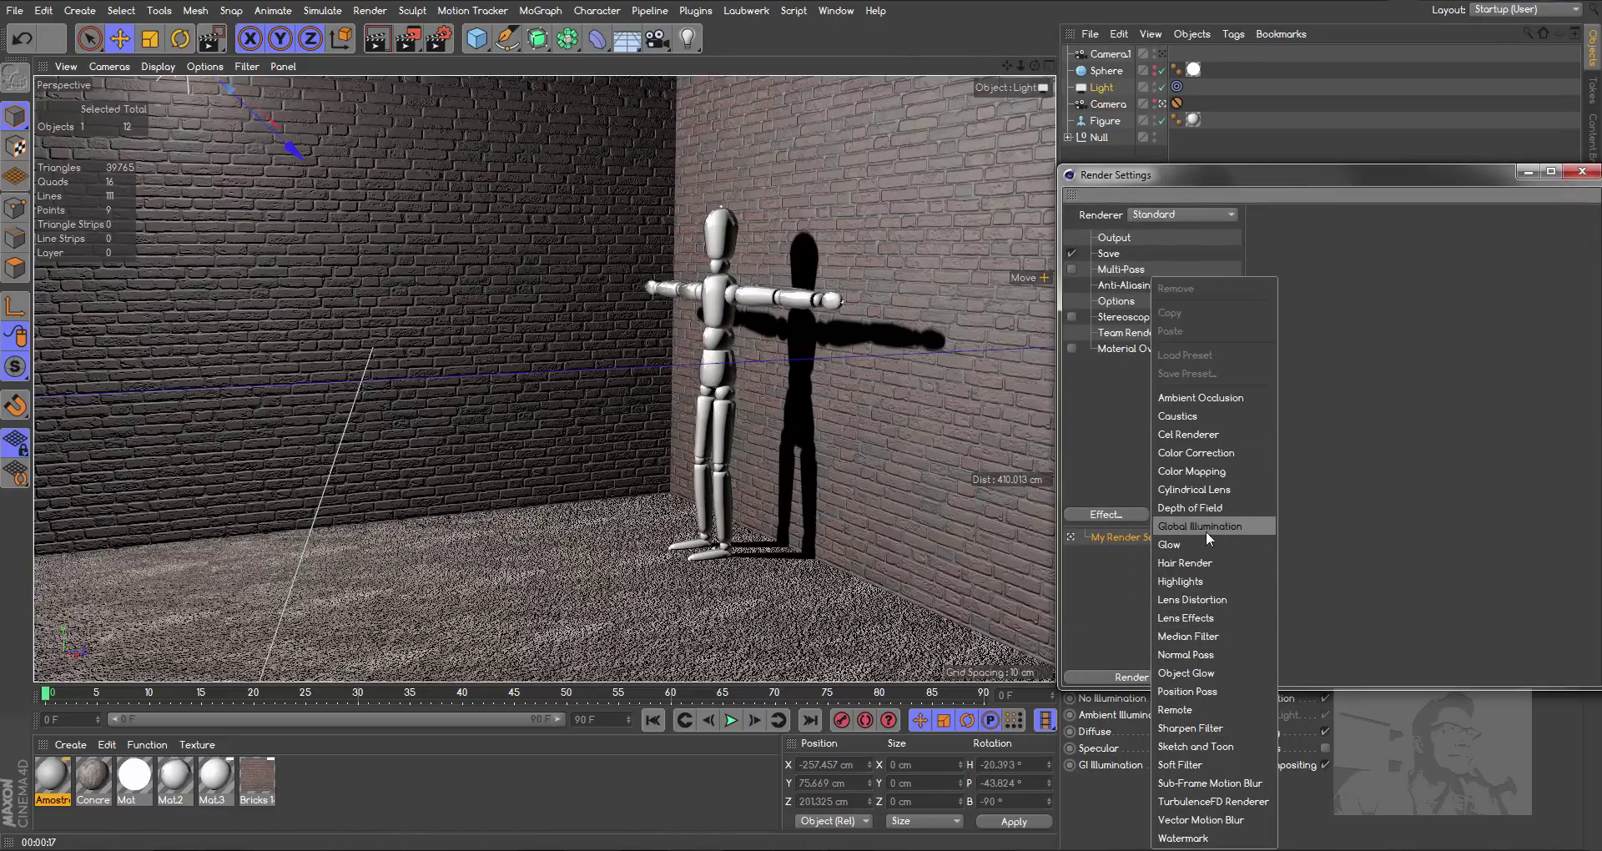
{"action": "left_click", "coordinate": [1310, 169]}
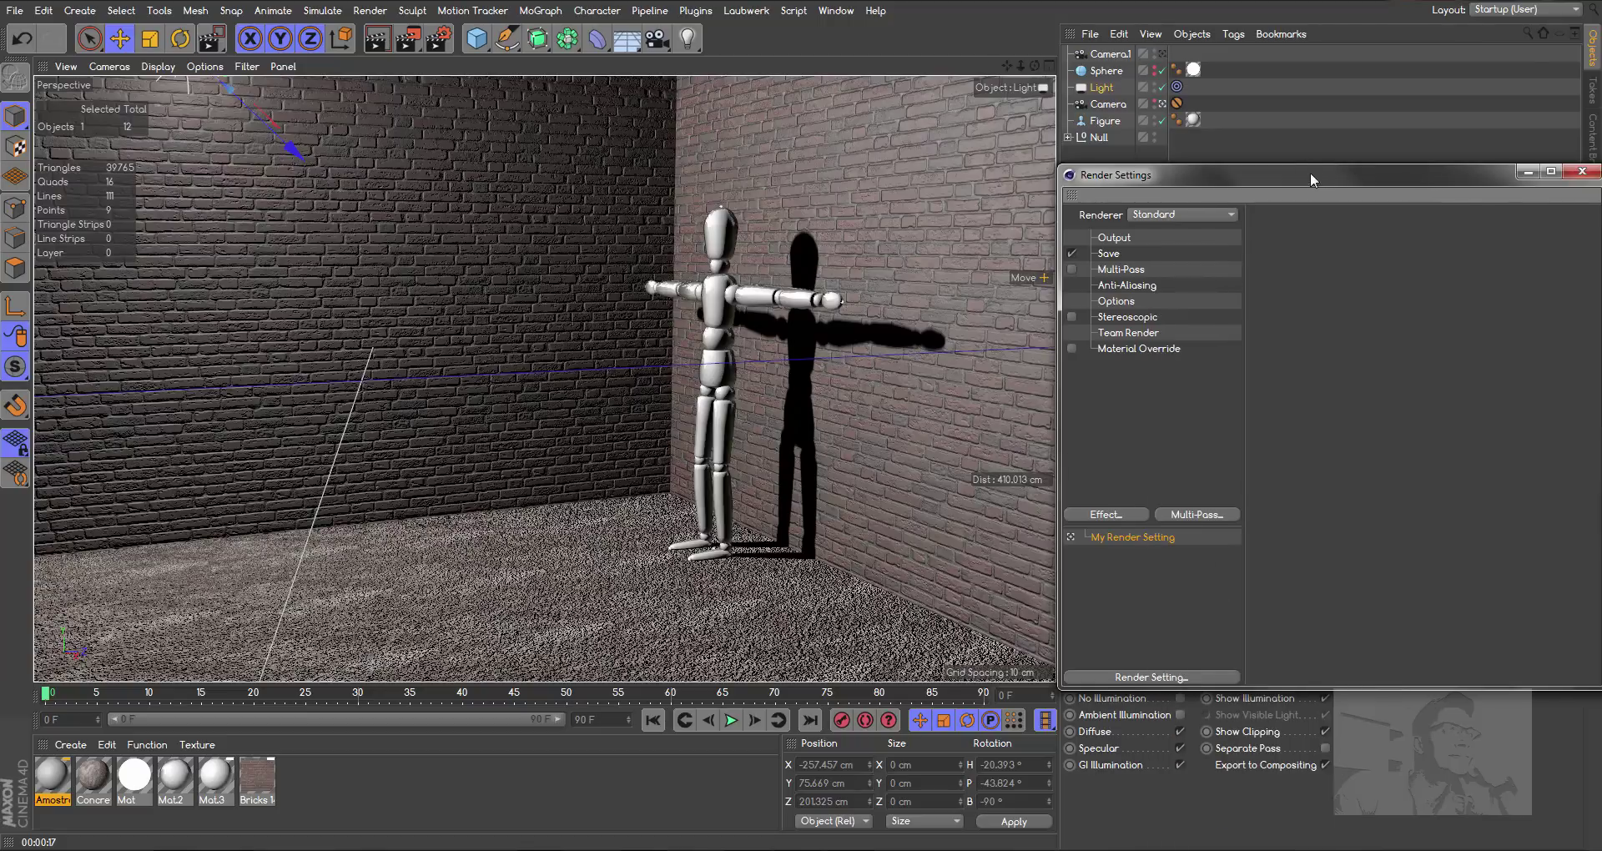
{"action": "left_click_drag", "start_coordinate": [1310, 179], "coordinate": [1299, 182]}
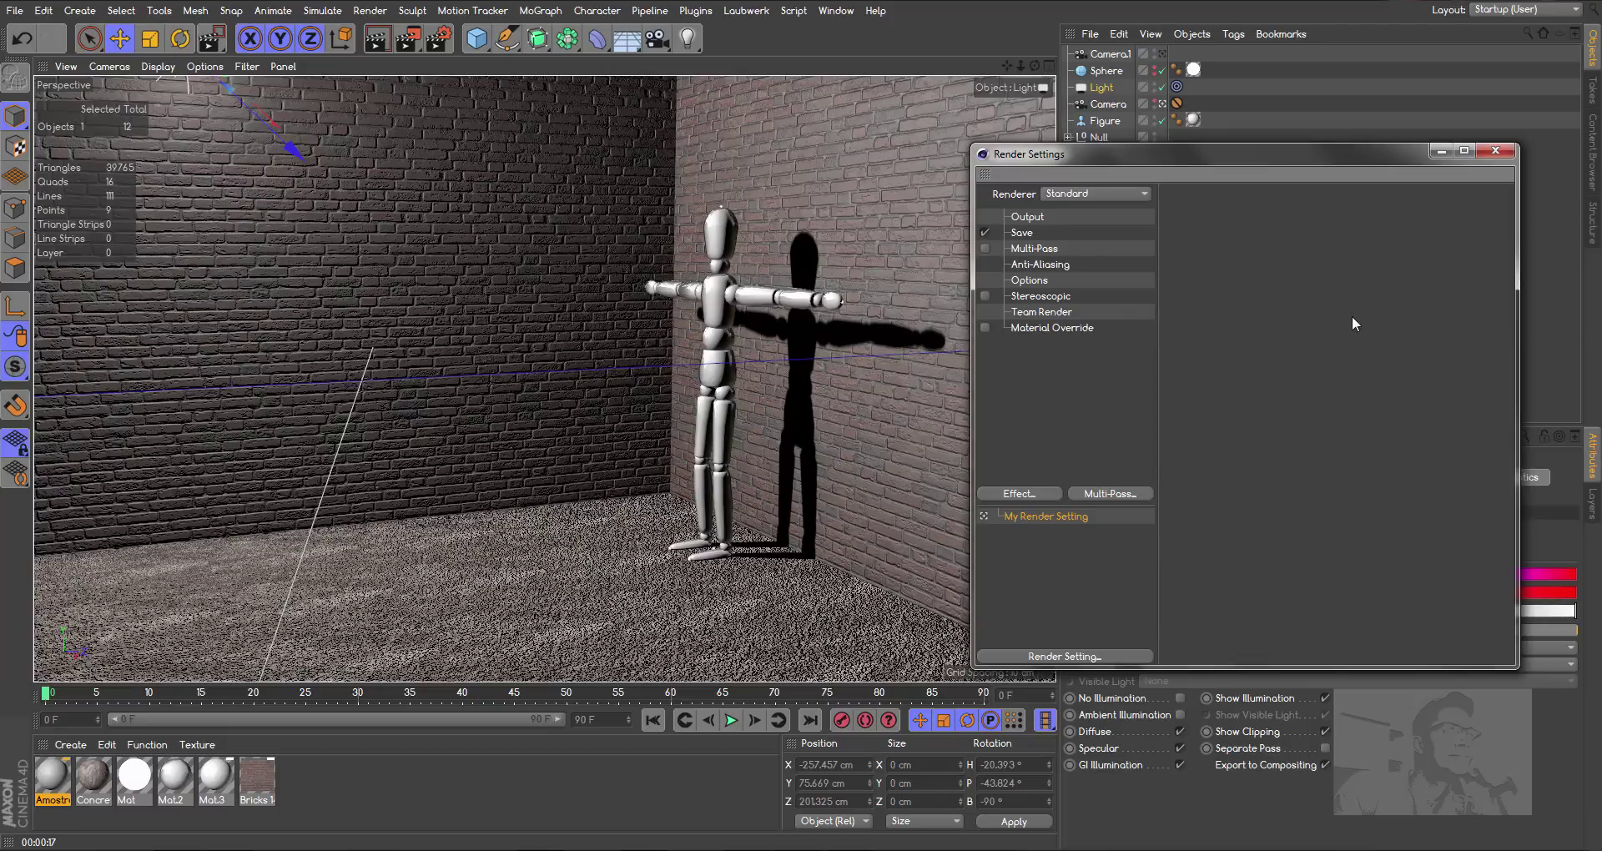
Dismiss the Light palette, leave Camera.1 for the editor perspective view, and show the Sphere
{"action": "left_click", "coordinate": [688, 39]}
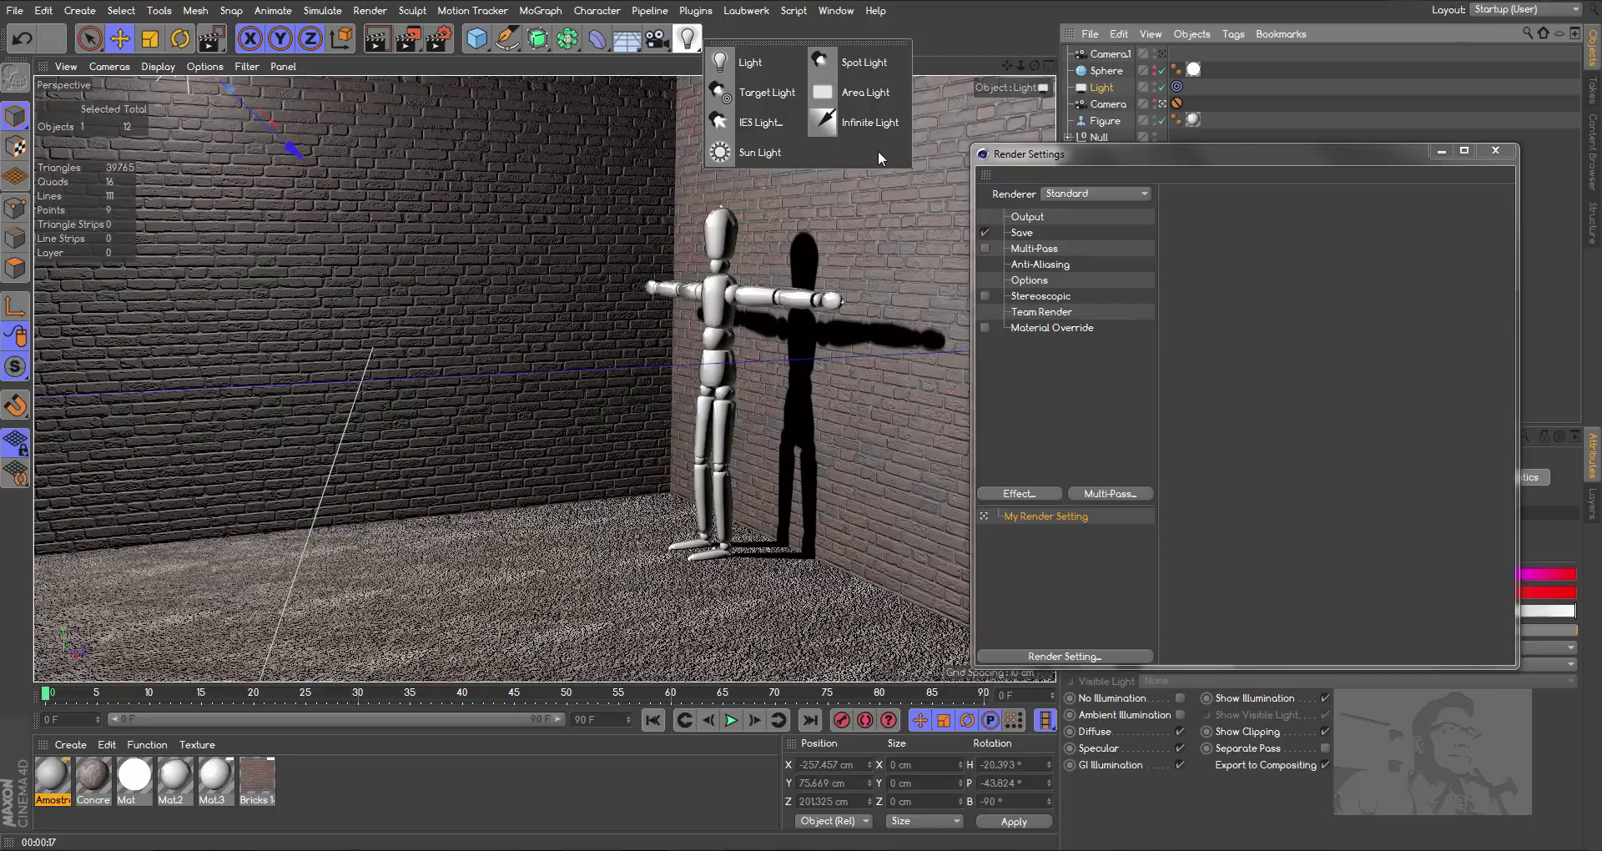
{"action": "left_click", "coordinate": [1348, 339]}
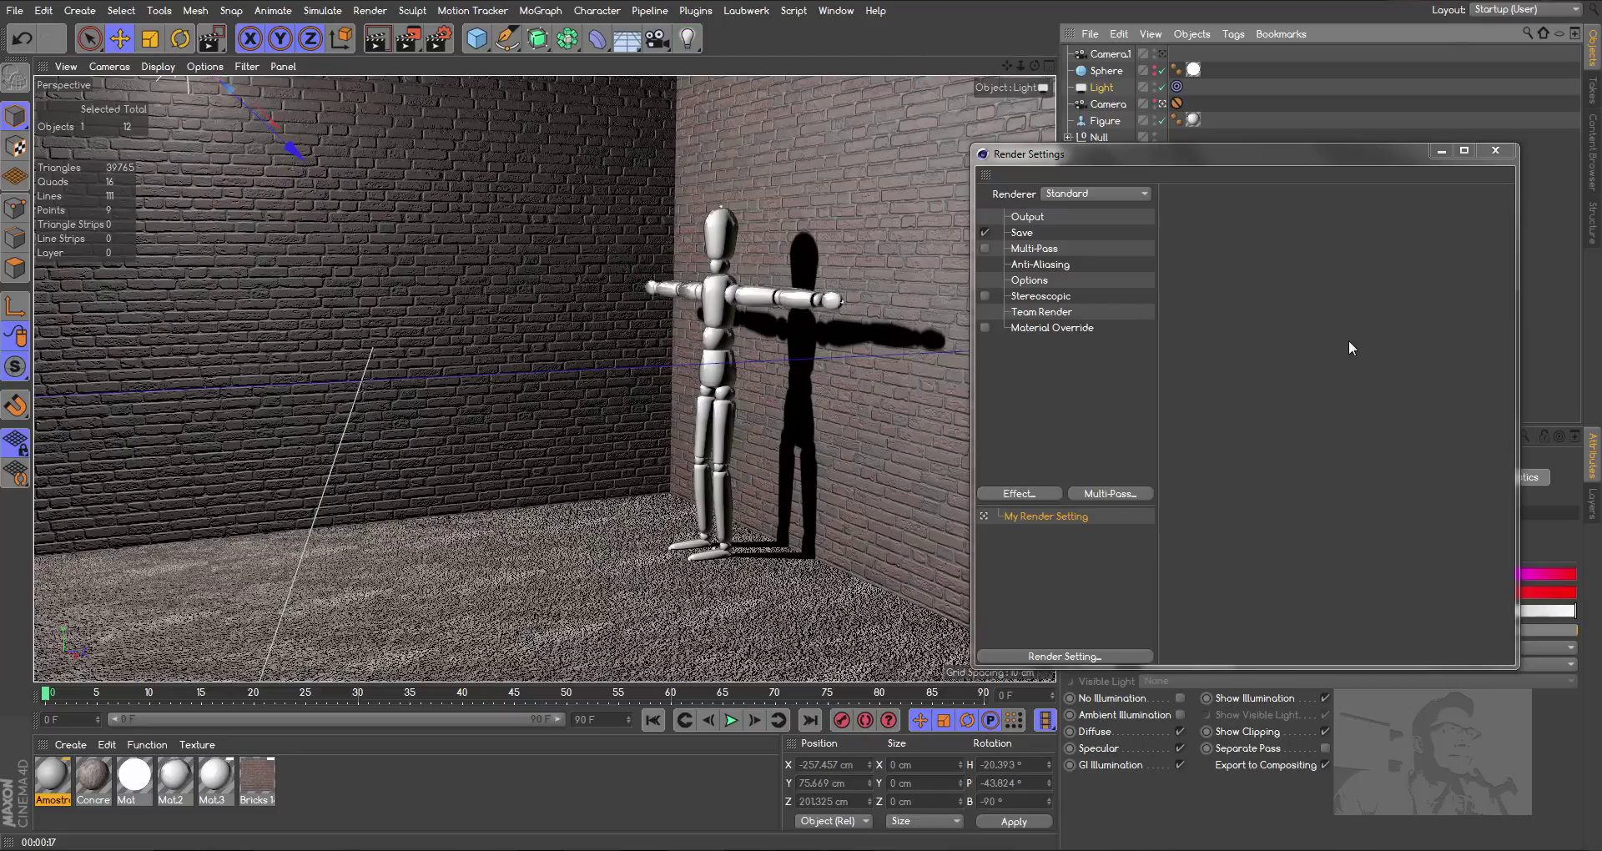
{"action": "left_click", "coordinate": [1163, 54]}
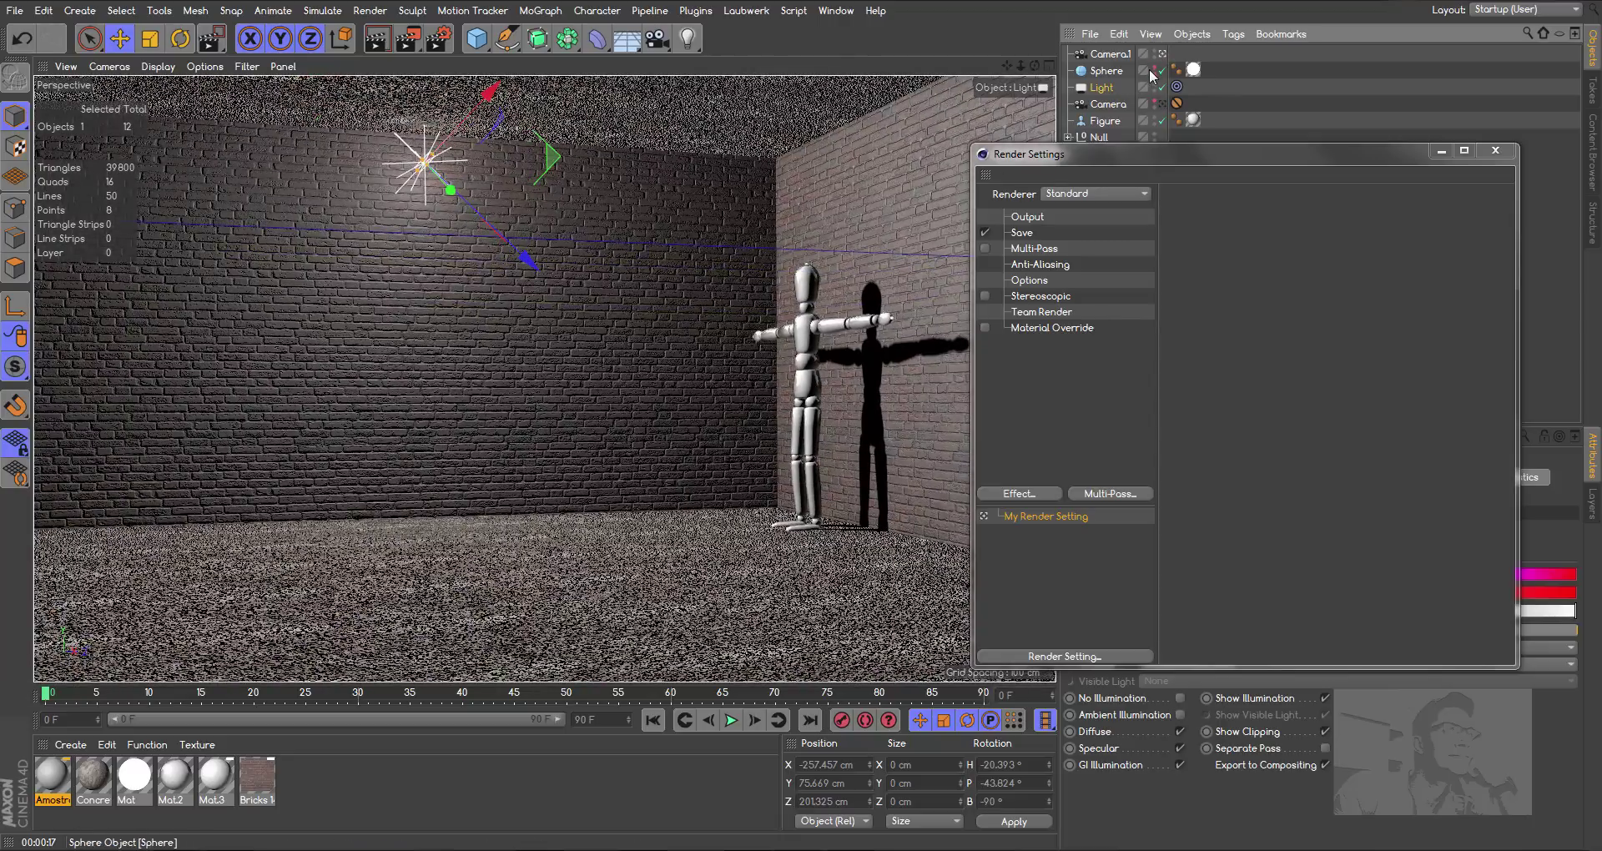
{"action": "left_click", "coordinate": [1155, 66]}
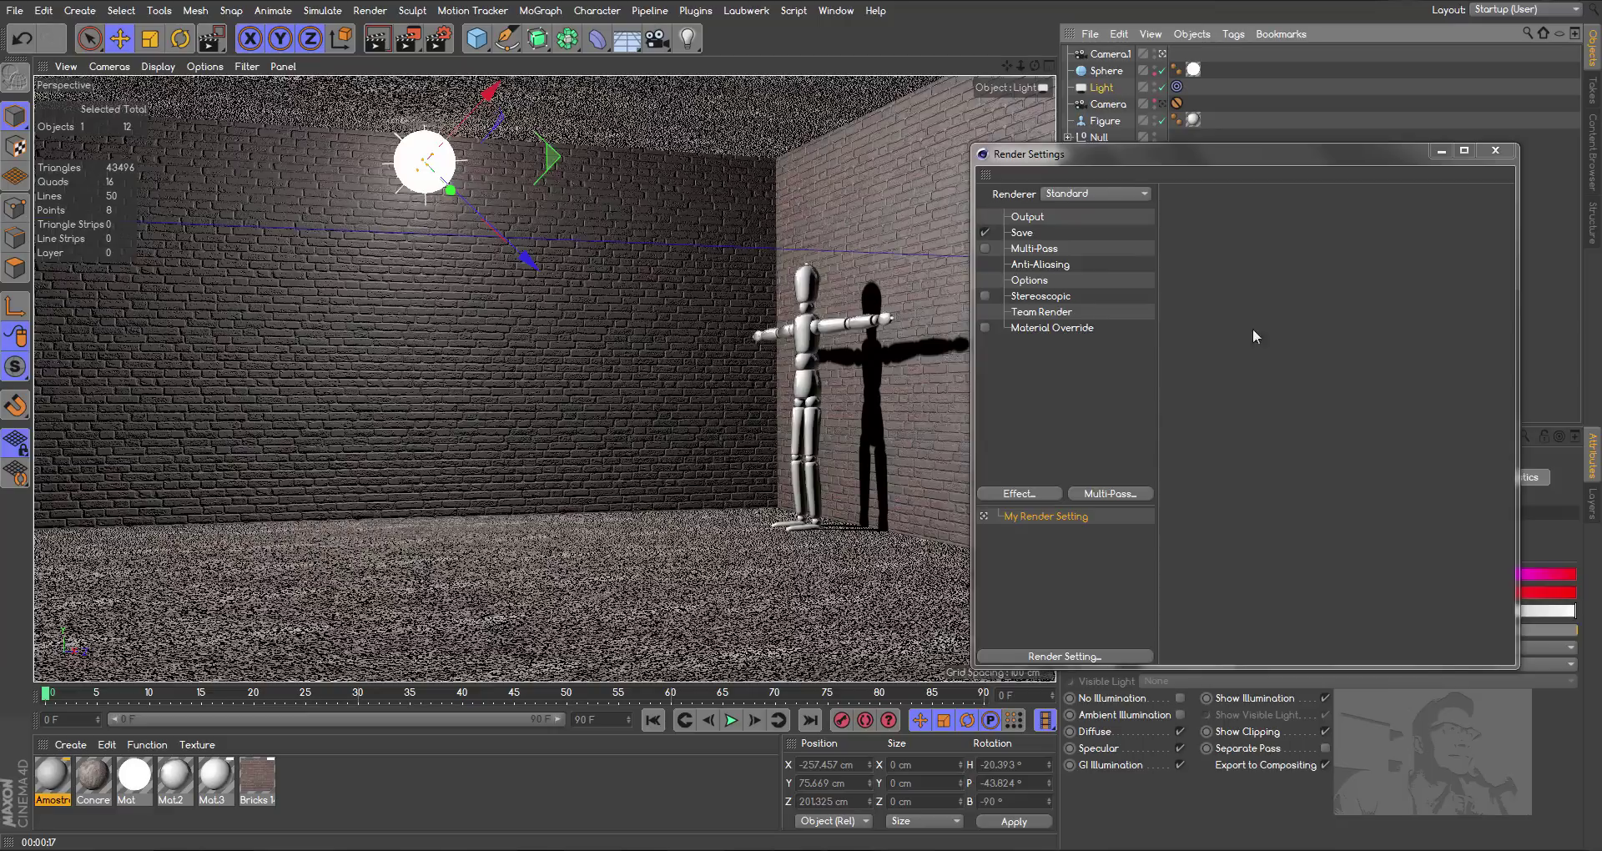
Move Render Settings back right, hide the Sphere, and look through the Camera object
{"action": "left_click_drag", "start_coordinate": [1144, 151], "coordinate": [1237, 171]}
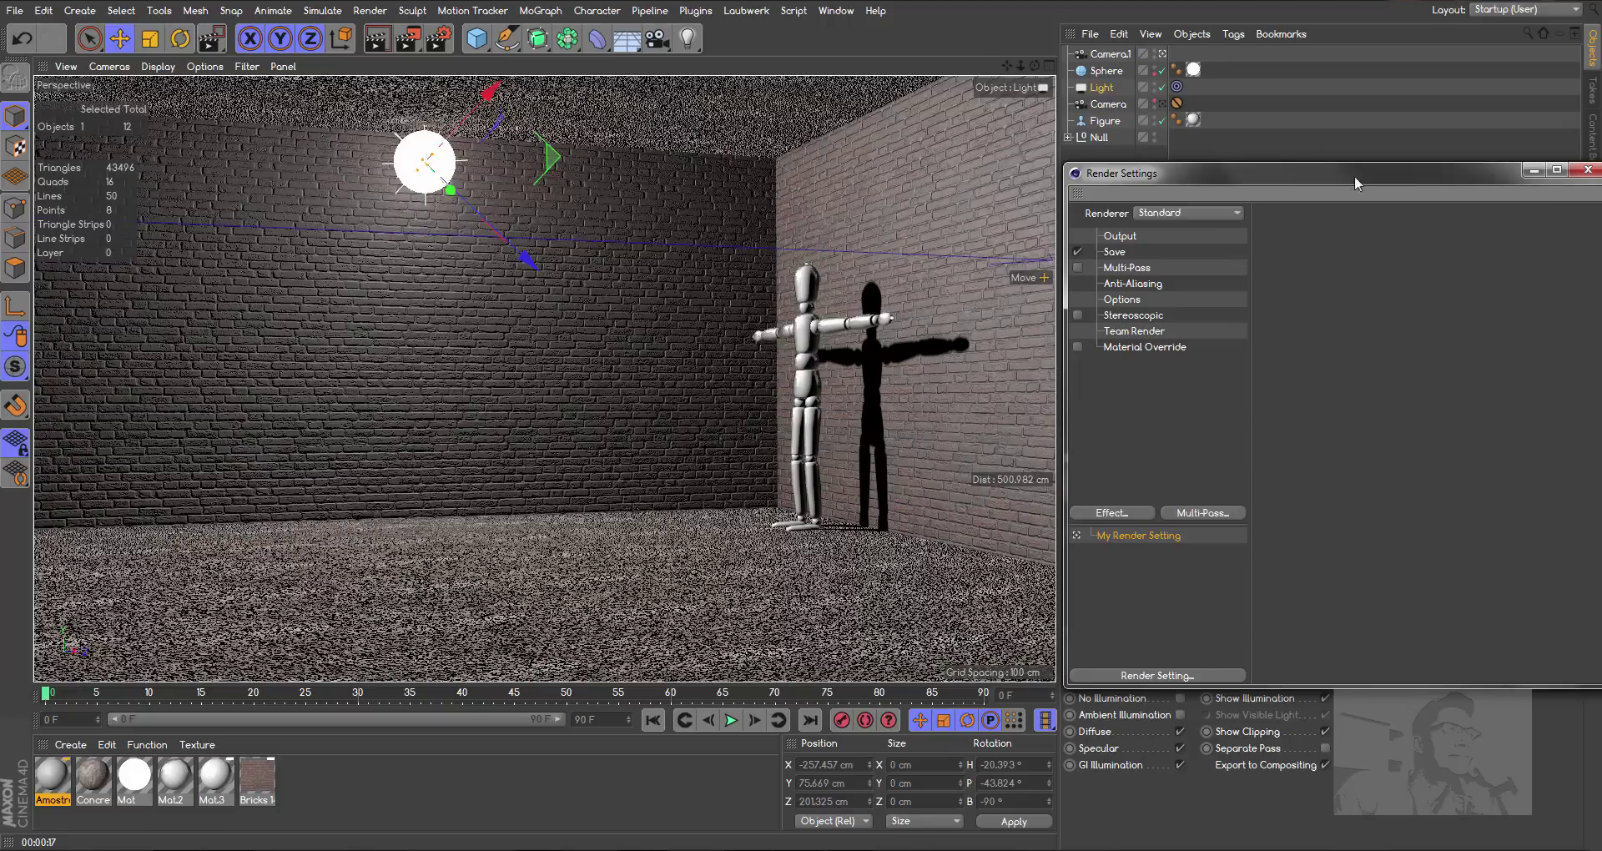
{"action": "left_click", "coordinate": [1154, 66]}
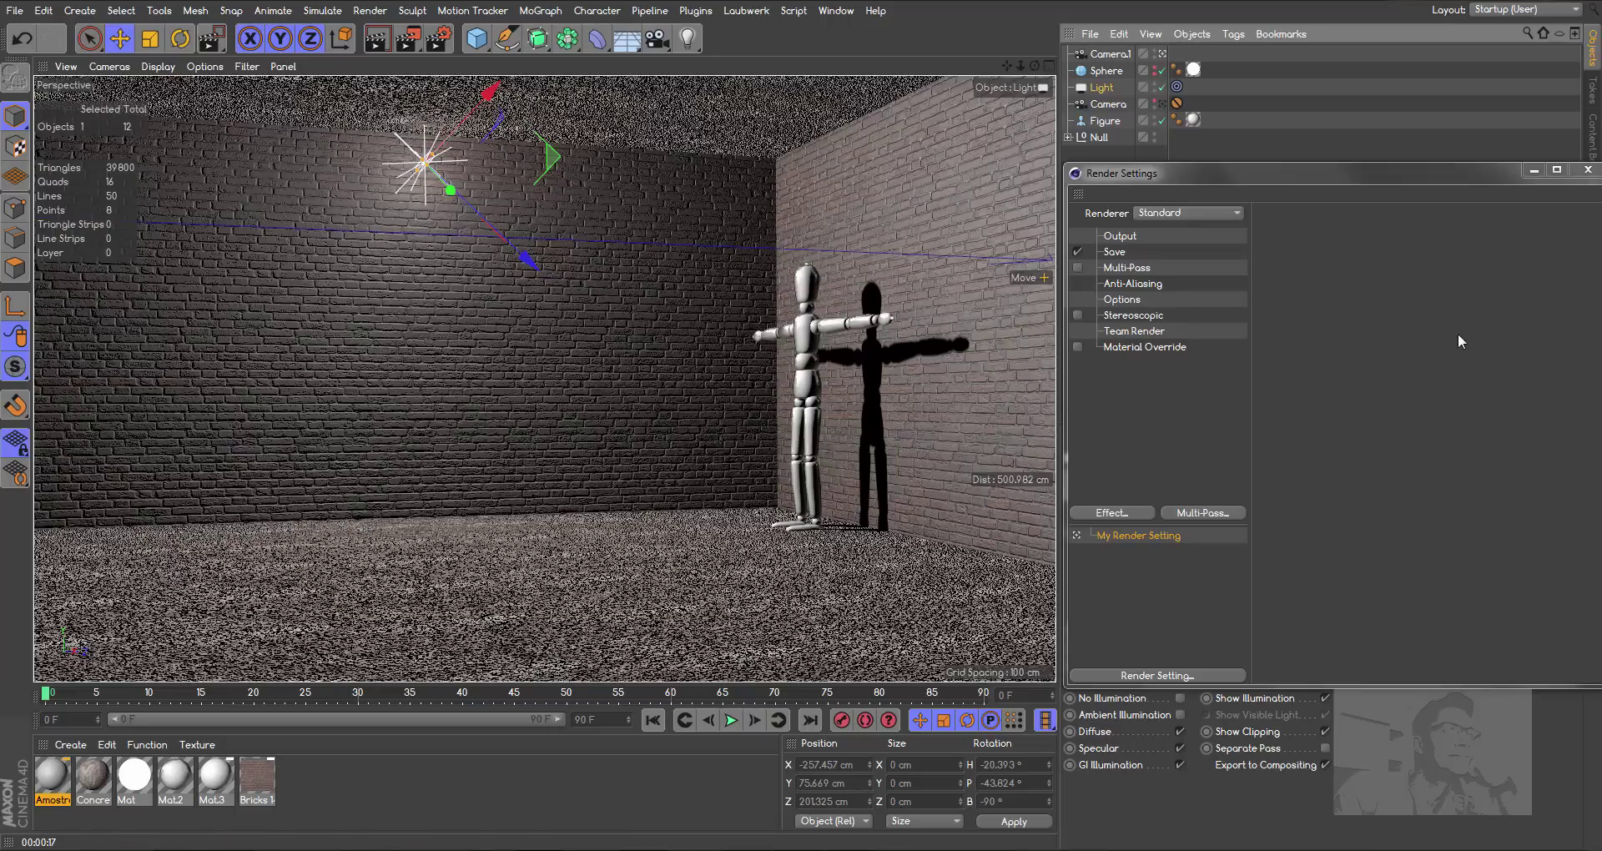
{"action": "left_click", "coordinate": [1162, 104]}
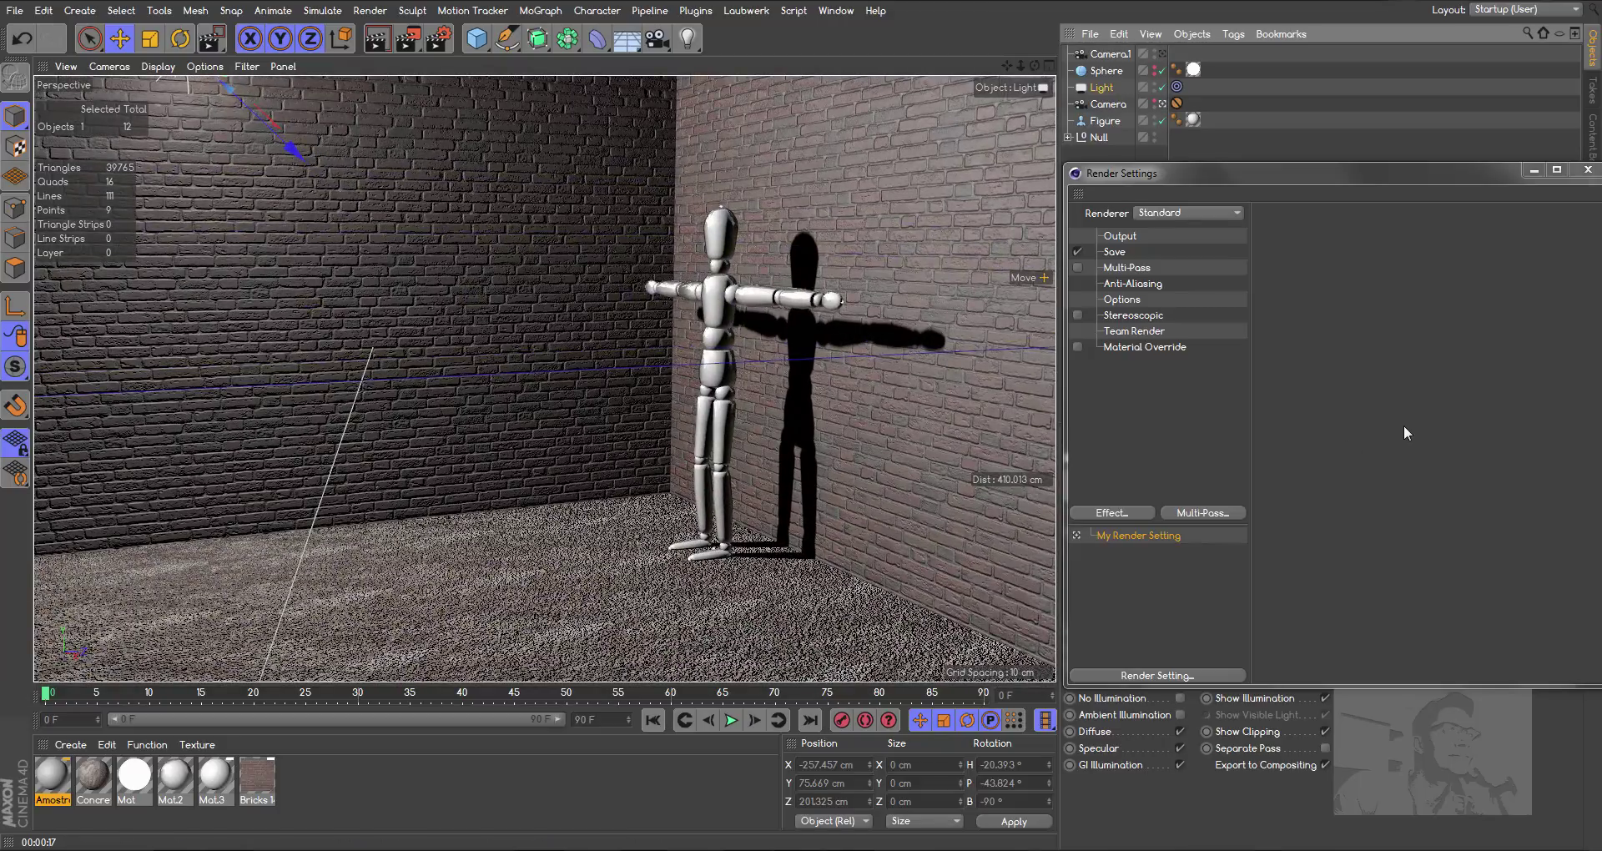
Render a 1280x720 still to the Picture Viewer, inspect it, then close the preview
{"action": "left_click", "coordinate": [408, 39]}
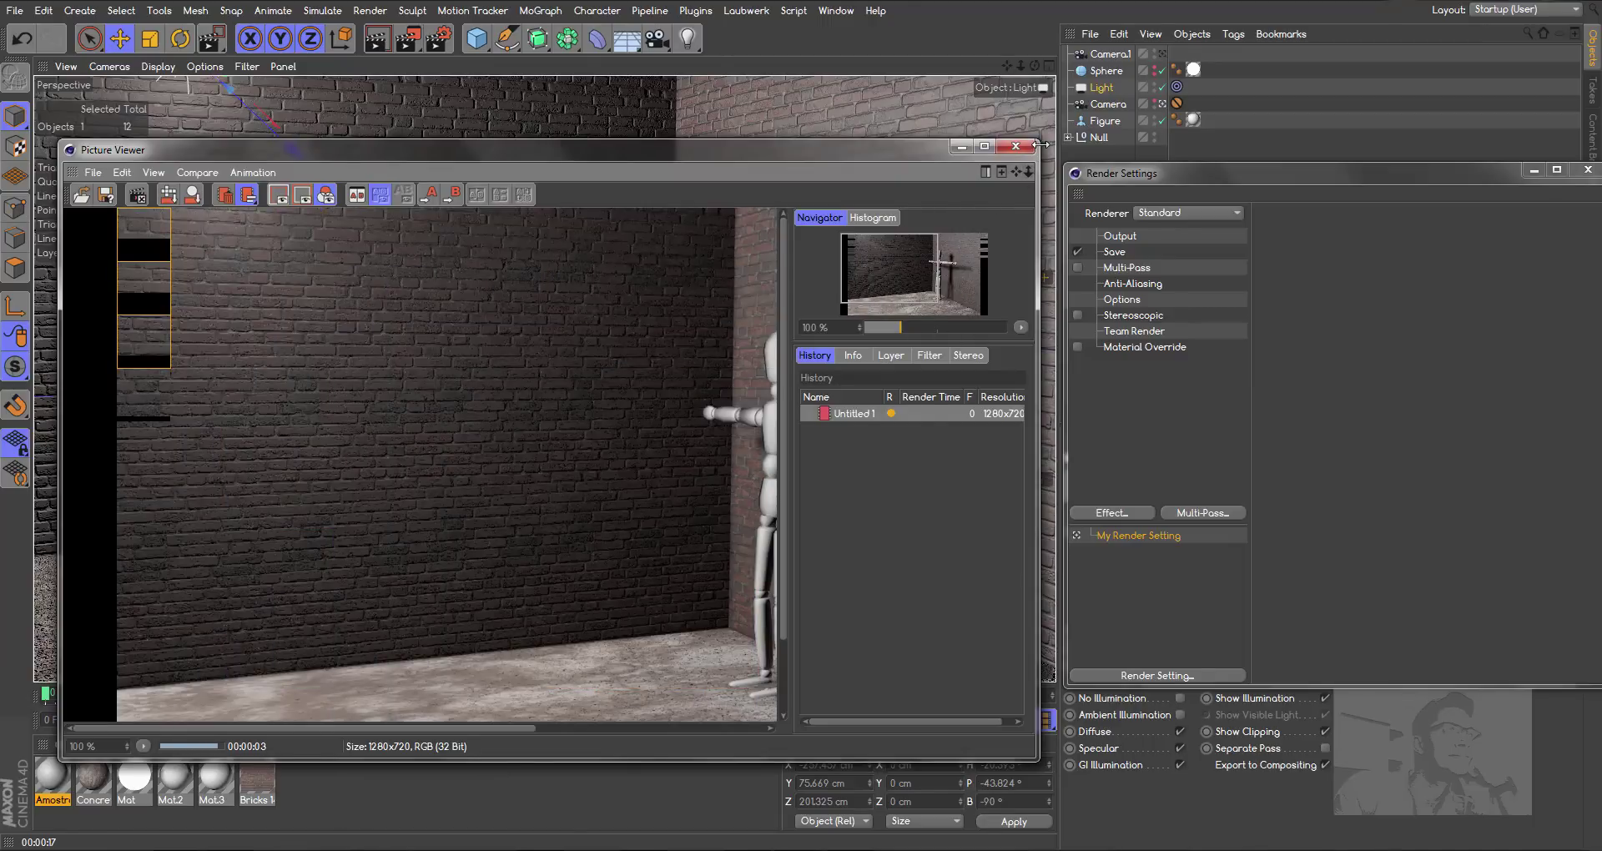
{"action": "left_click_drag", "start_coordinate": [1082, 126], "coordinate": [1475, 55]}
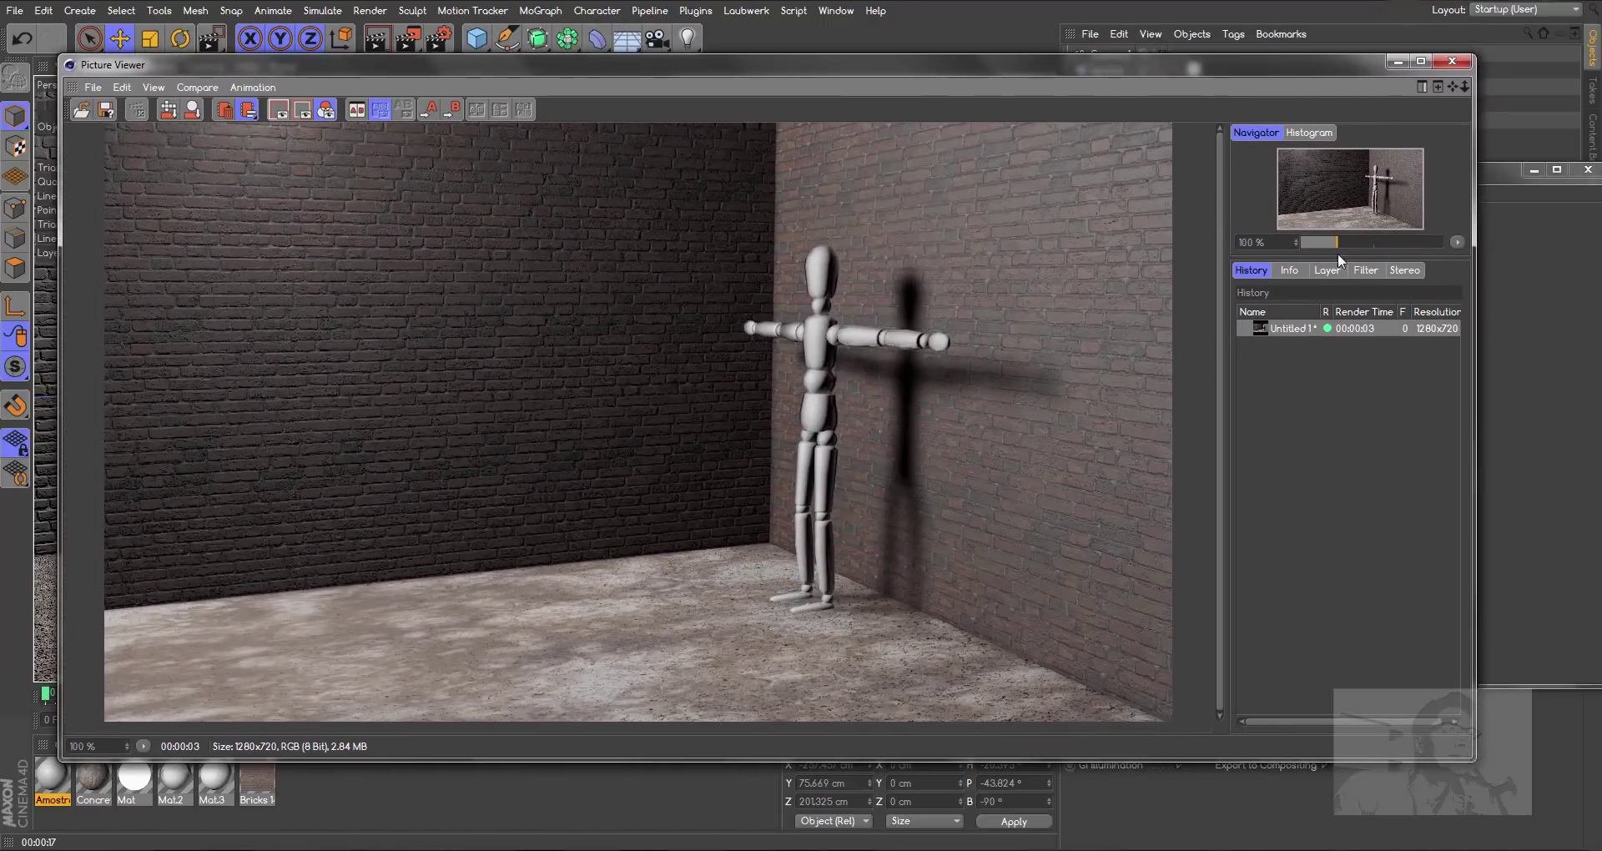
{"action": "left_click_drag", "start_coordinate": [1334, 242], "coordinate": [1337, 240]}
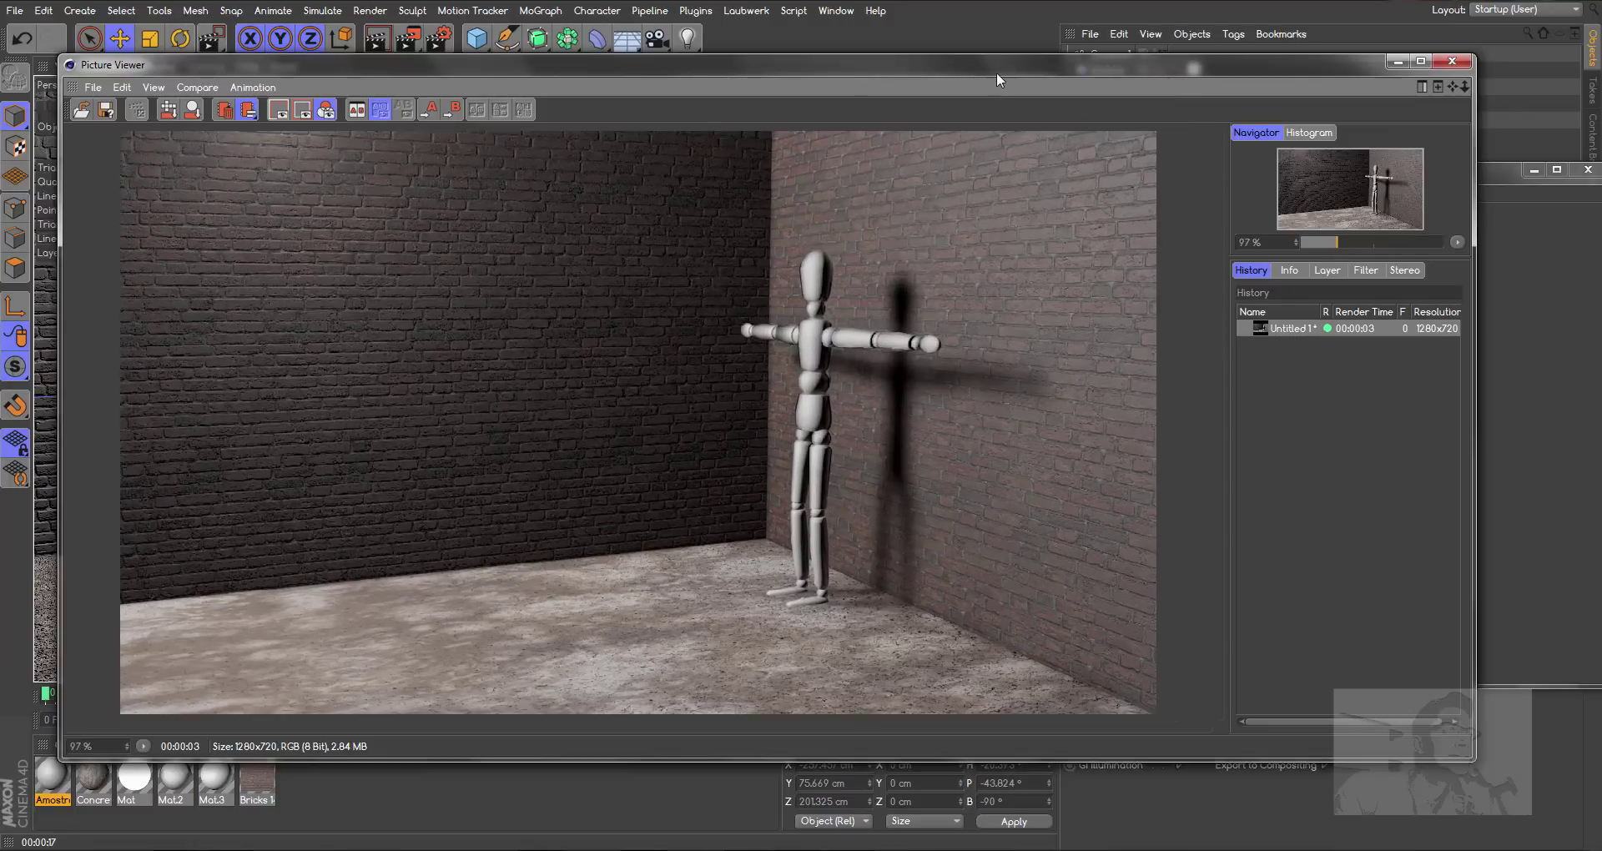
{"action": "left_click_drag", "start_coordinate": [996, 71], "coordinate": [1022, 79]}
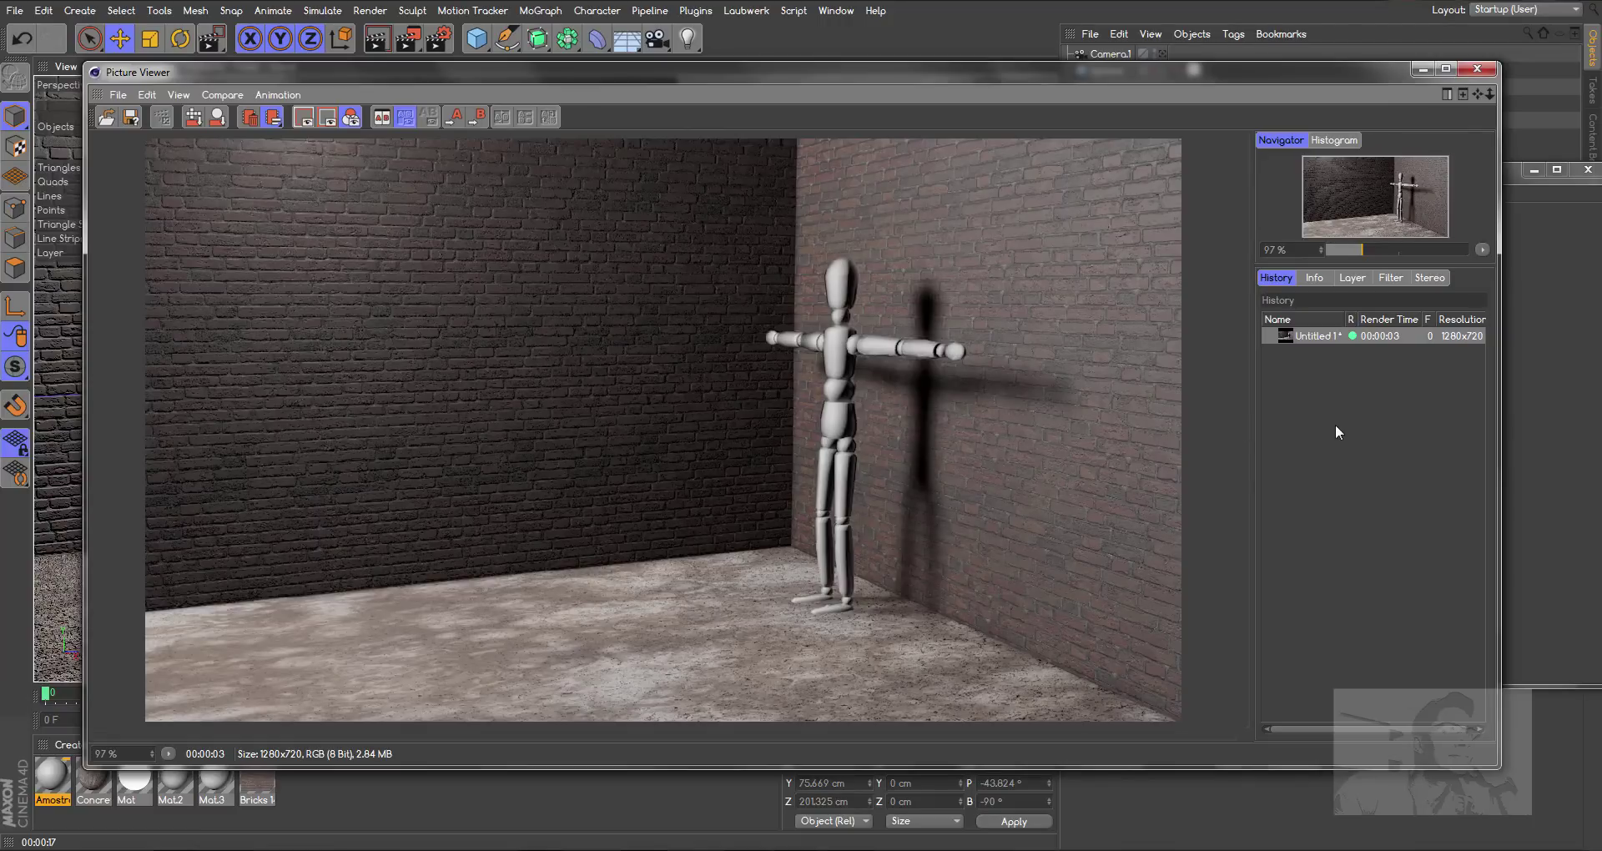
{"action": "left_click", "coordinate": [1477, 69]}
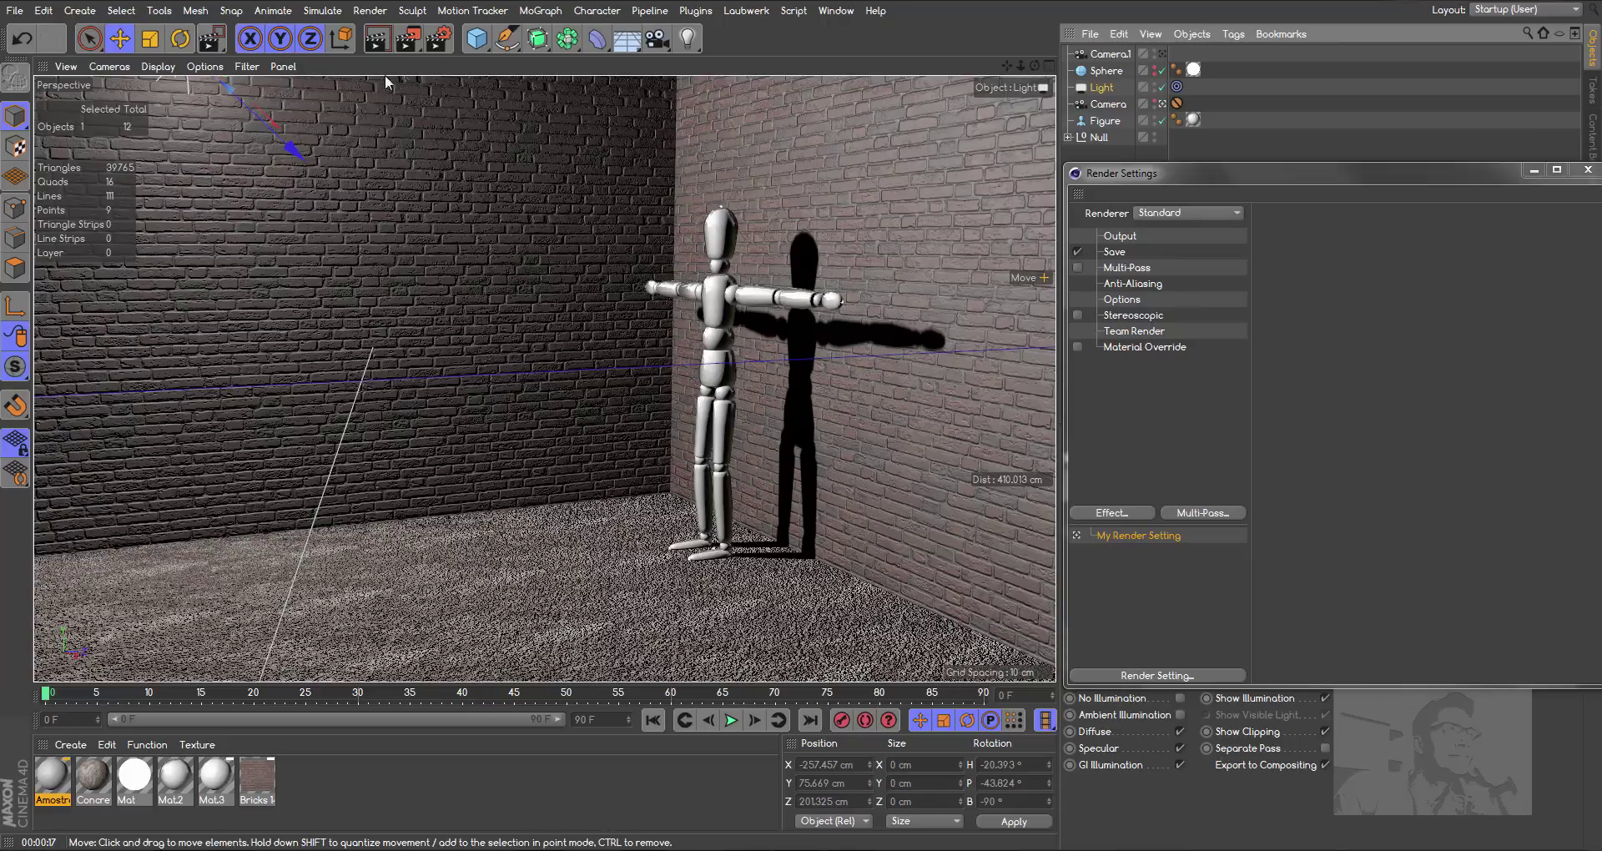
Add the Global Illumination effect in Render Settings and render the mannequin room again
{"action": "left_click", "coordinate": [438, 37]}
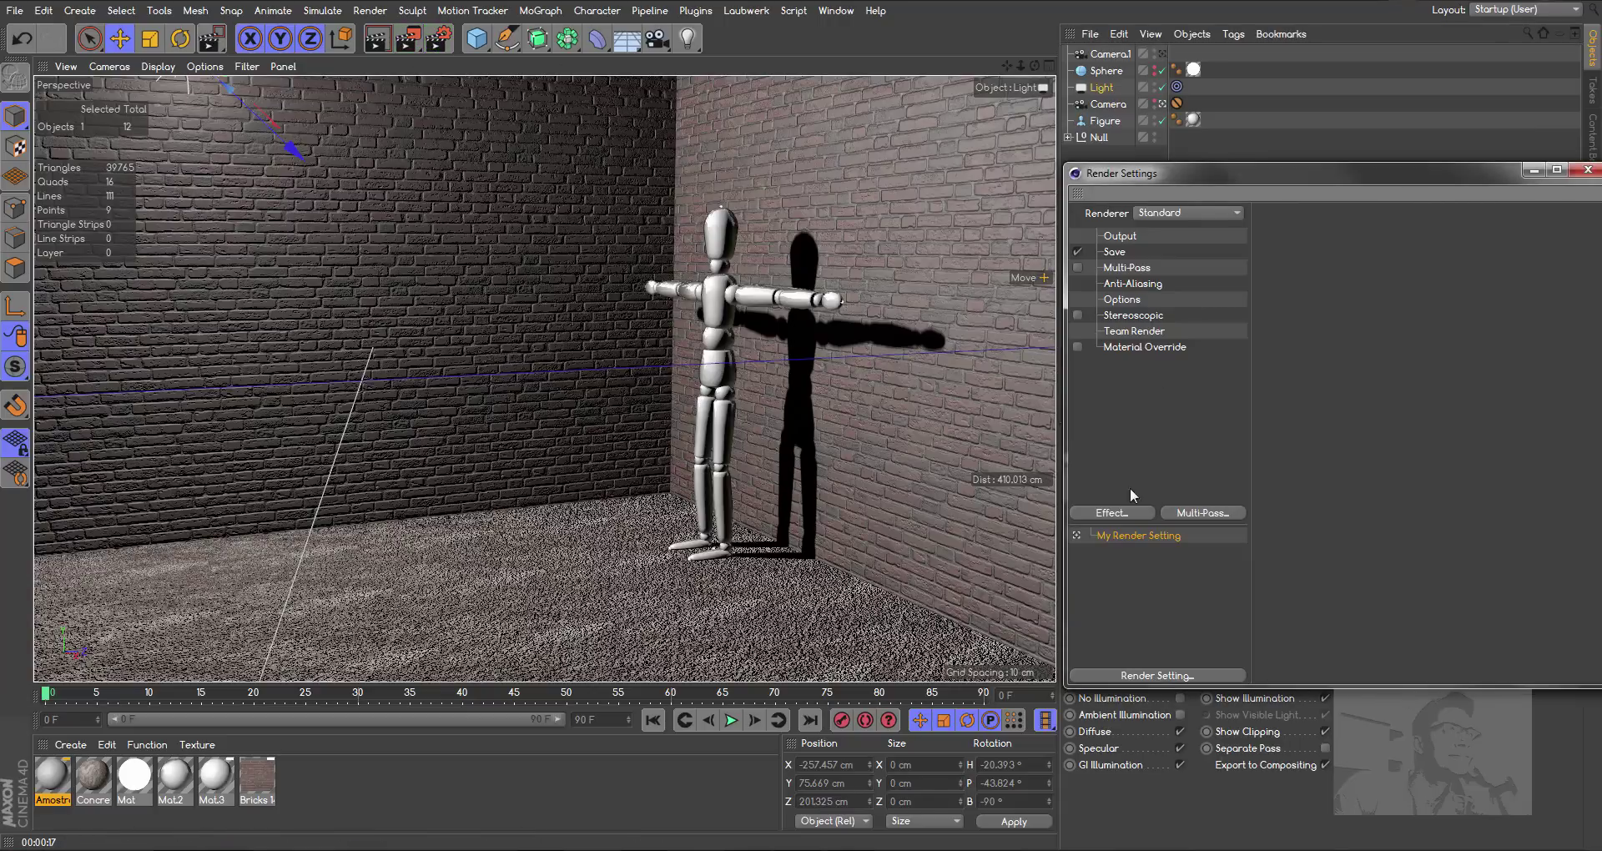
{"action": "left_click", "coordinate": [1126, 513]}
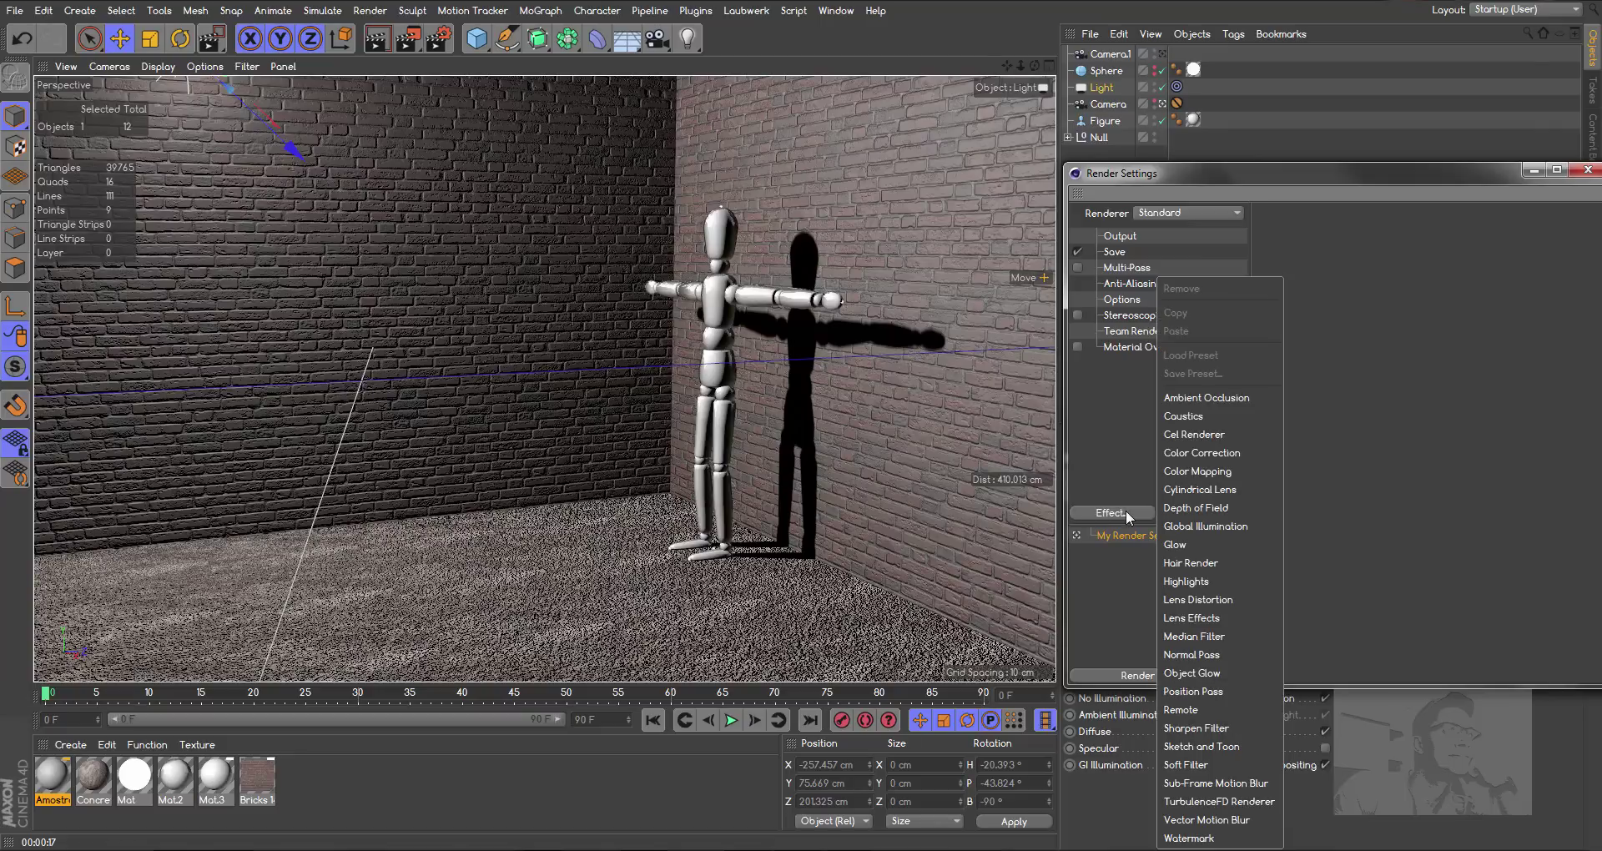
{"action": "left_click", "coordinate": [1216, 527]}
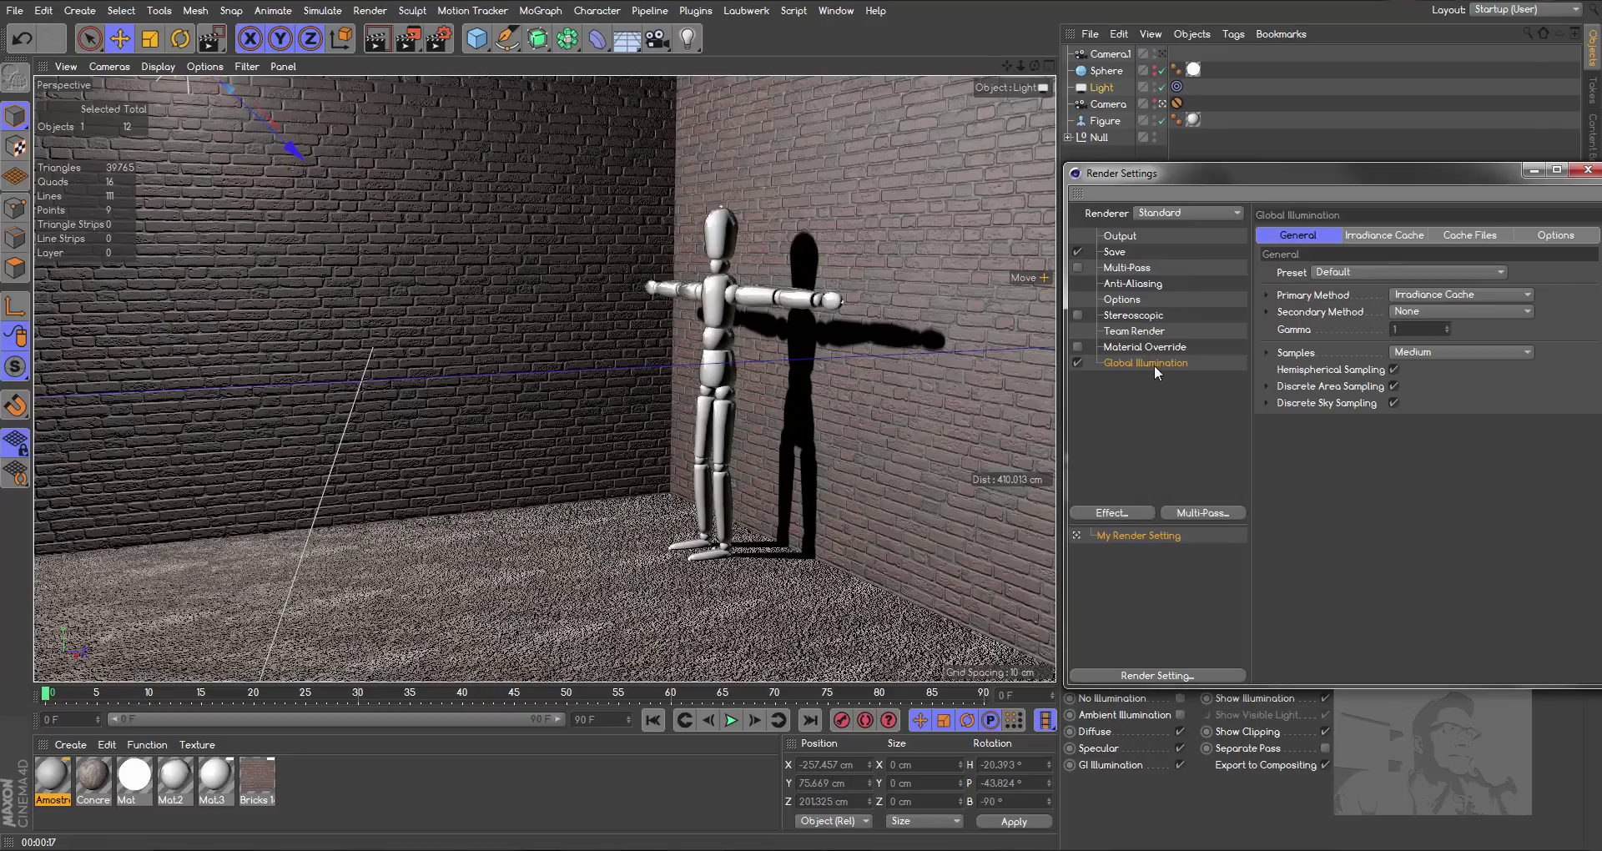
{"action": "left_click", "coordinate": [409, 42]}
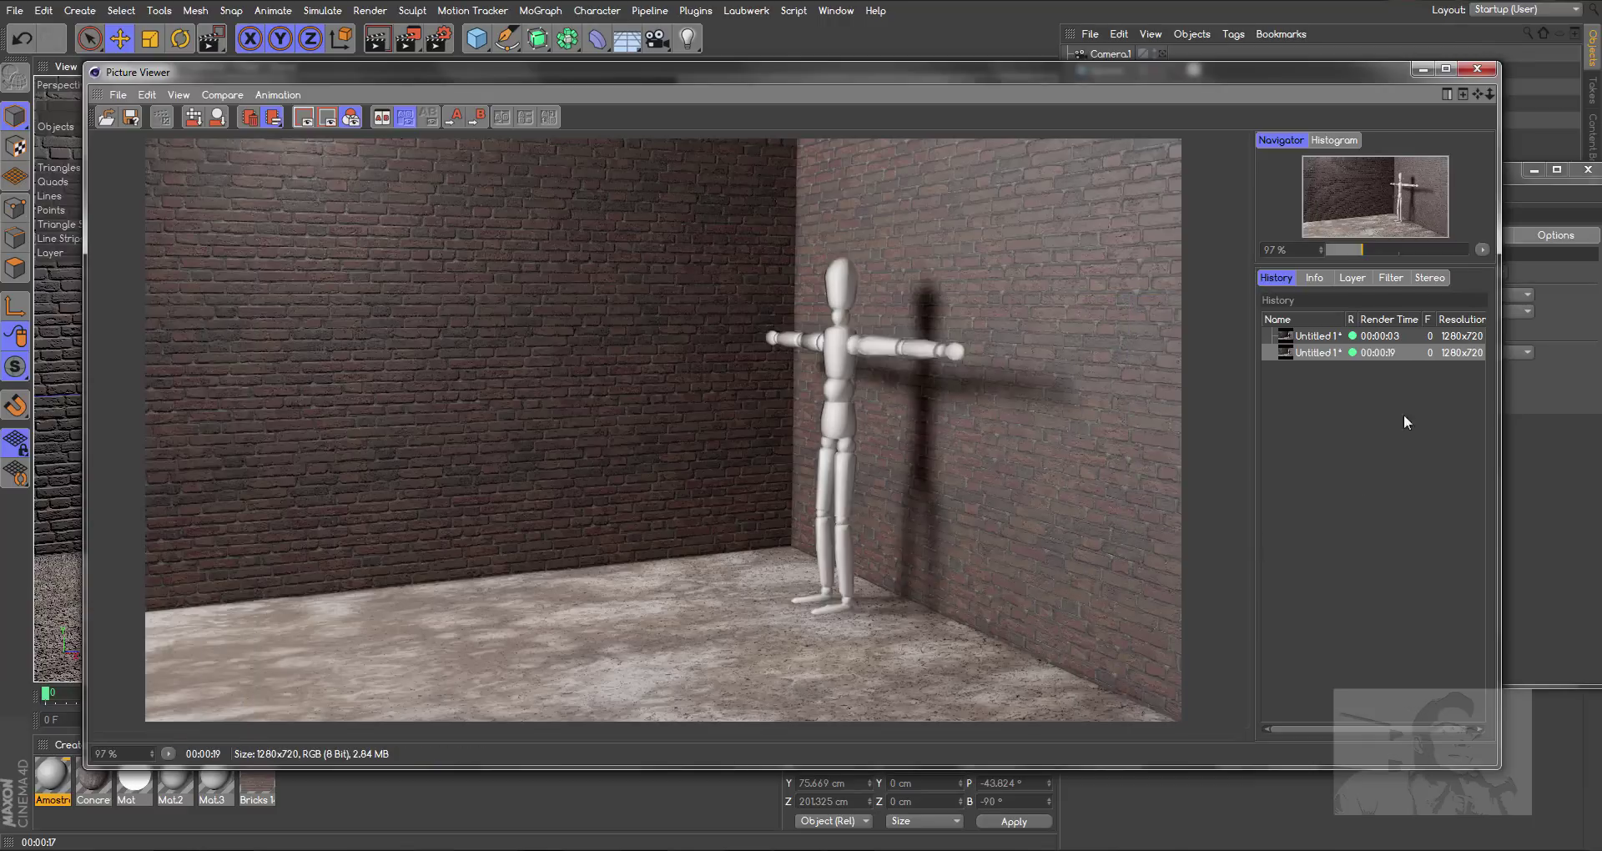
Switch back and forth between the 3-second and 19-second renders in the Picture Viewer history
{"action": "left_click", "coordinate": [1387, 336]}
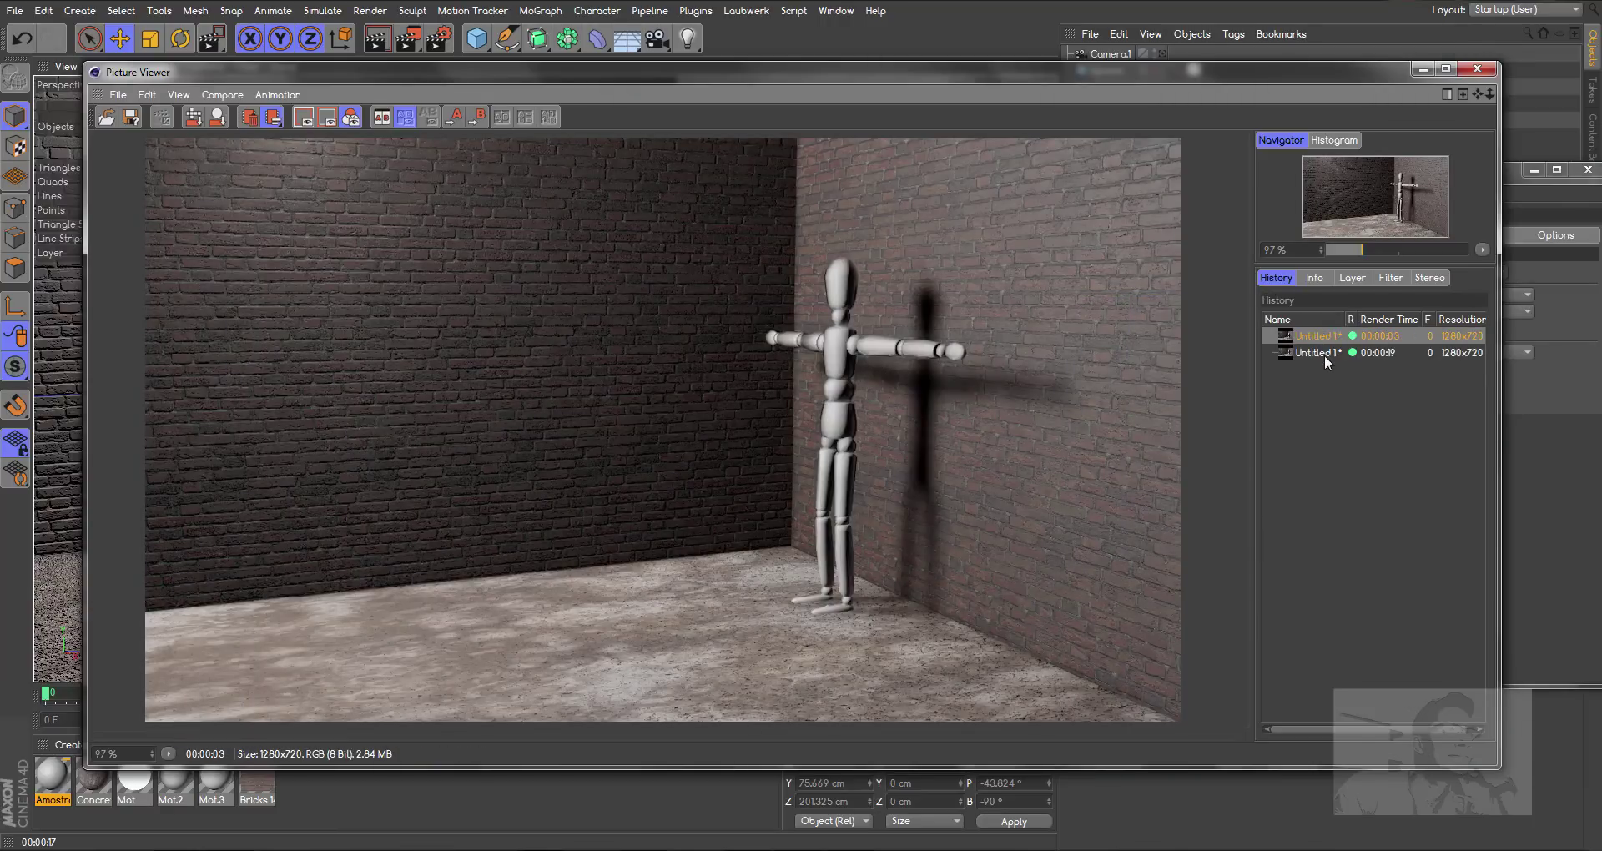
{"action": "left_click", "coordinate": [1324, 354]}
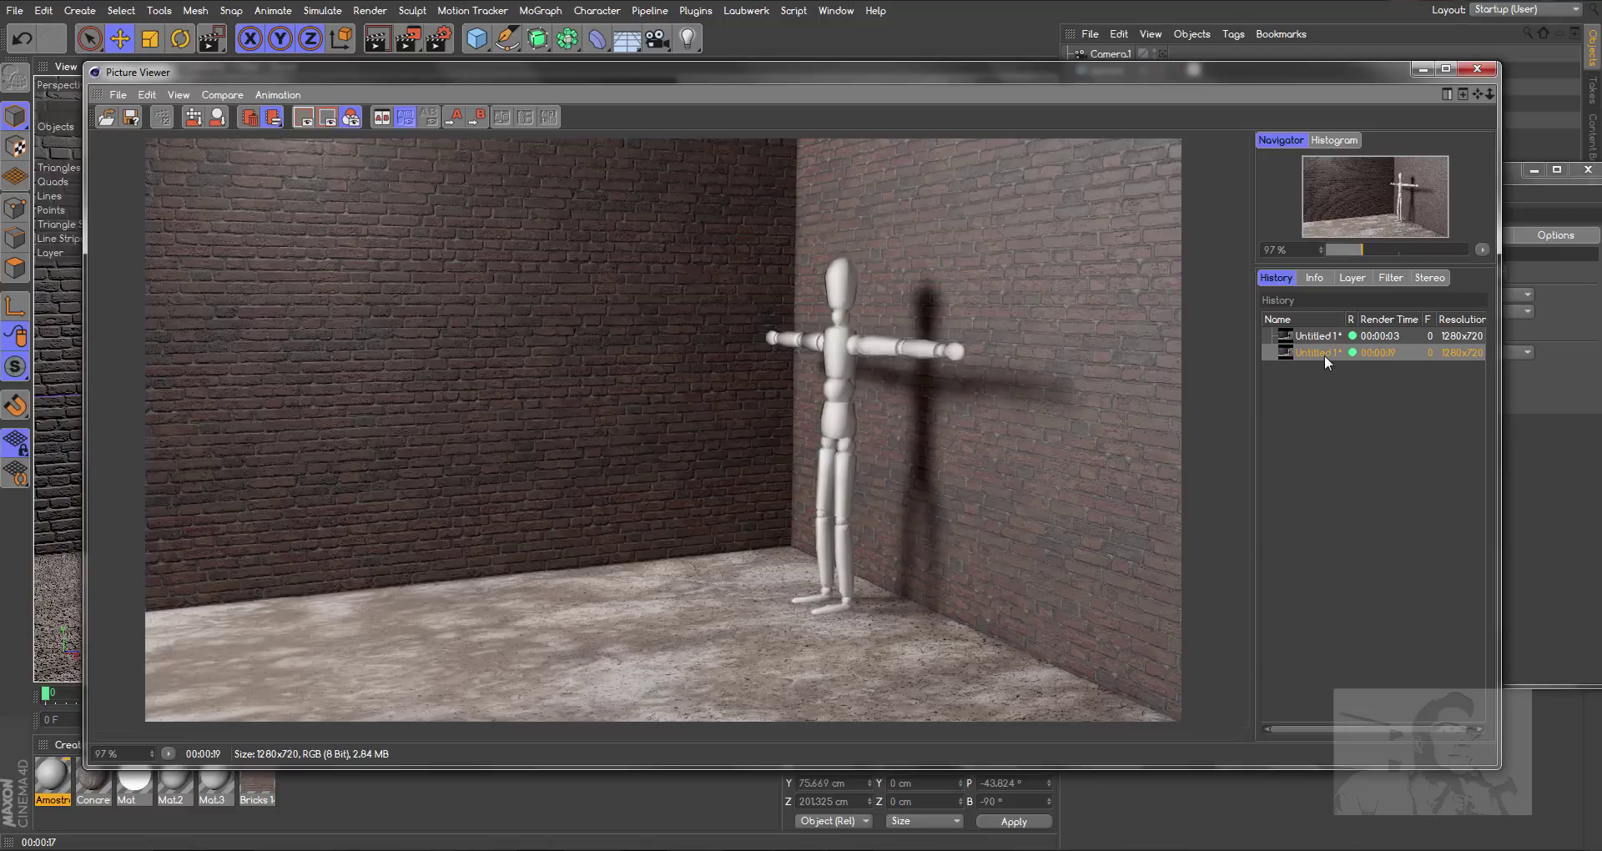
{"action": "left_click", "coordinate": [1322, 334]}
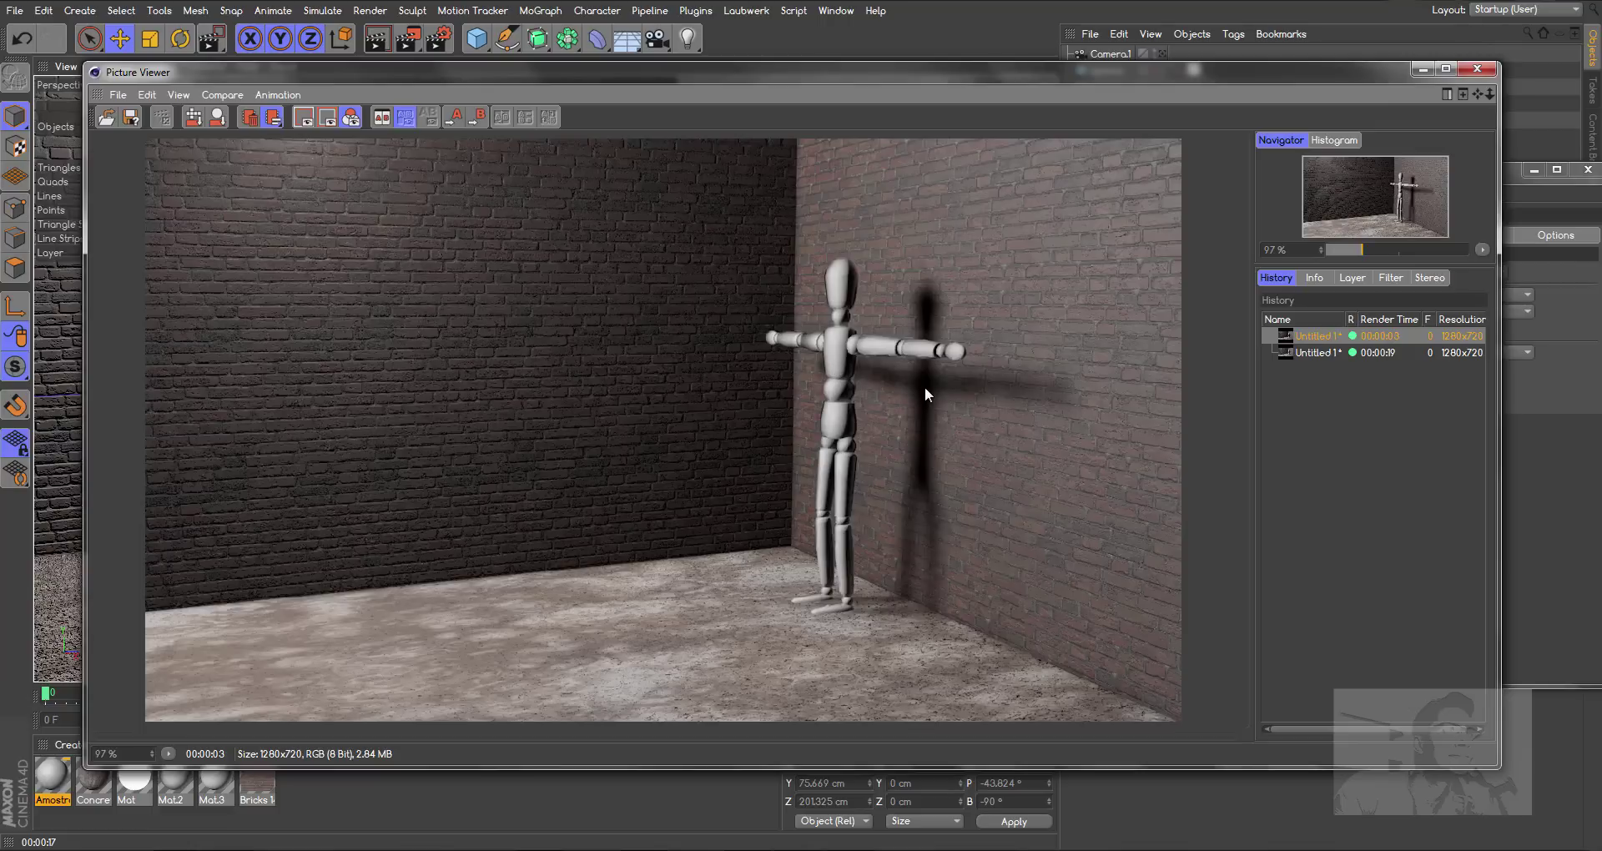
{"action": "left_click", "coordinate": [1320, 353]}
{"action": "left_click", "coordinate": [1323, 337]}
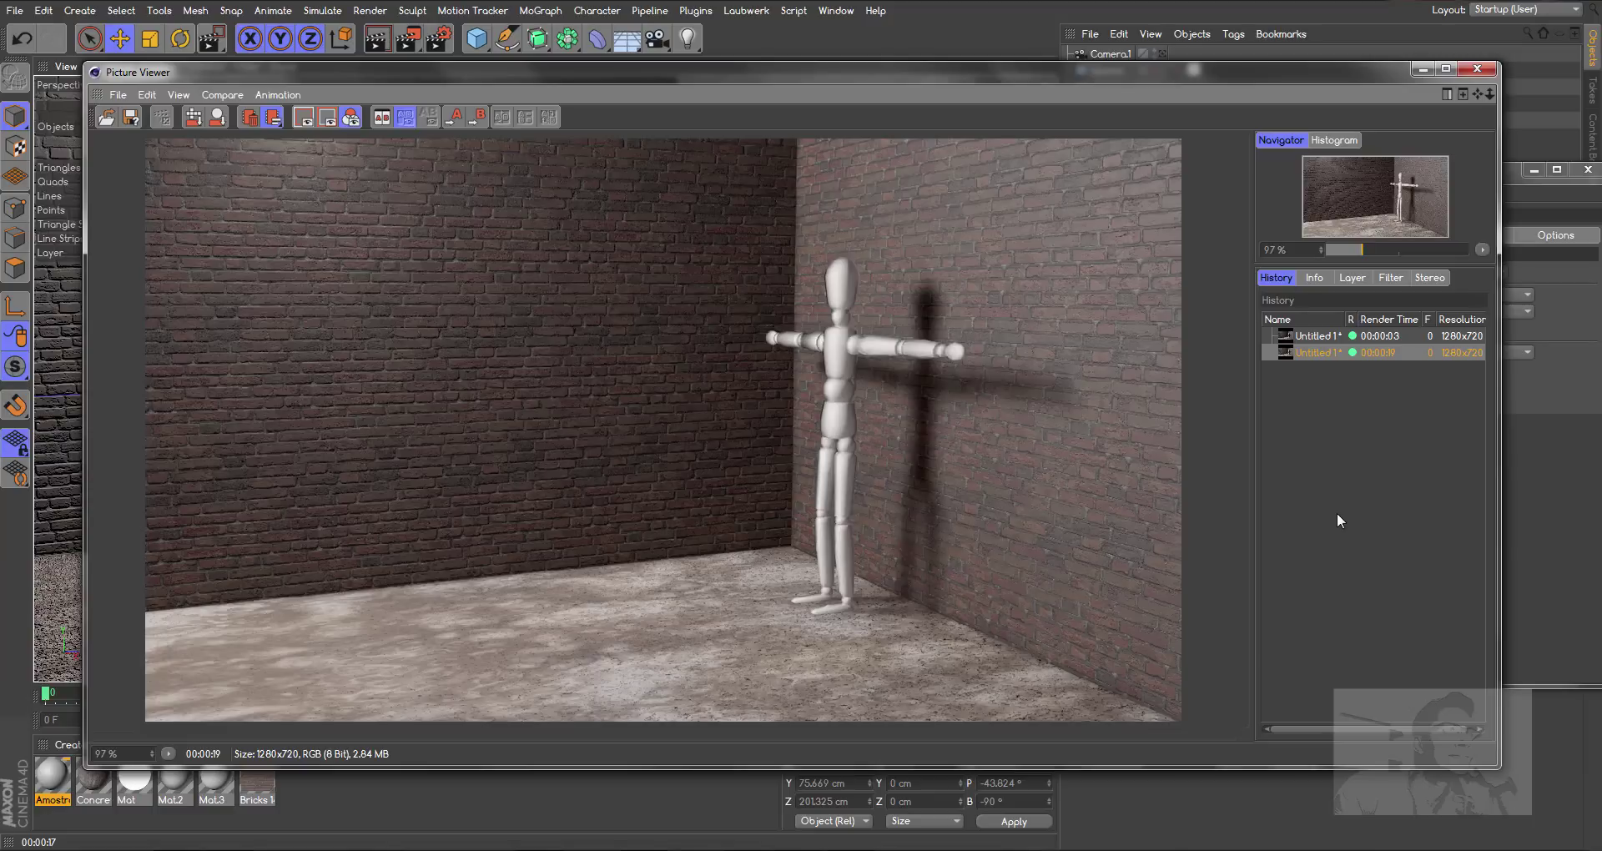
Disable Global Illumination, switch off the Light, show the Sphere, and test-render the scene
{"action": "left_click", "coordinate": [1477, 68]}
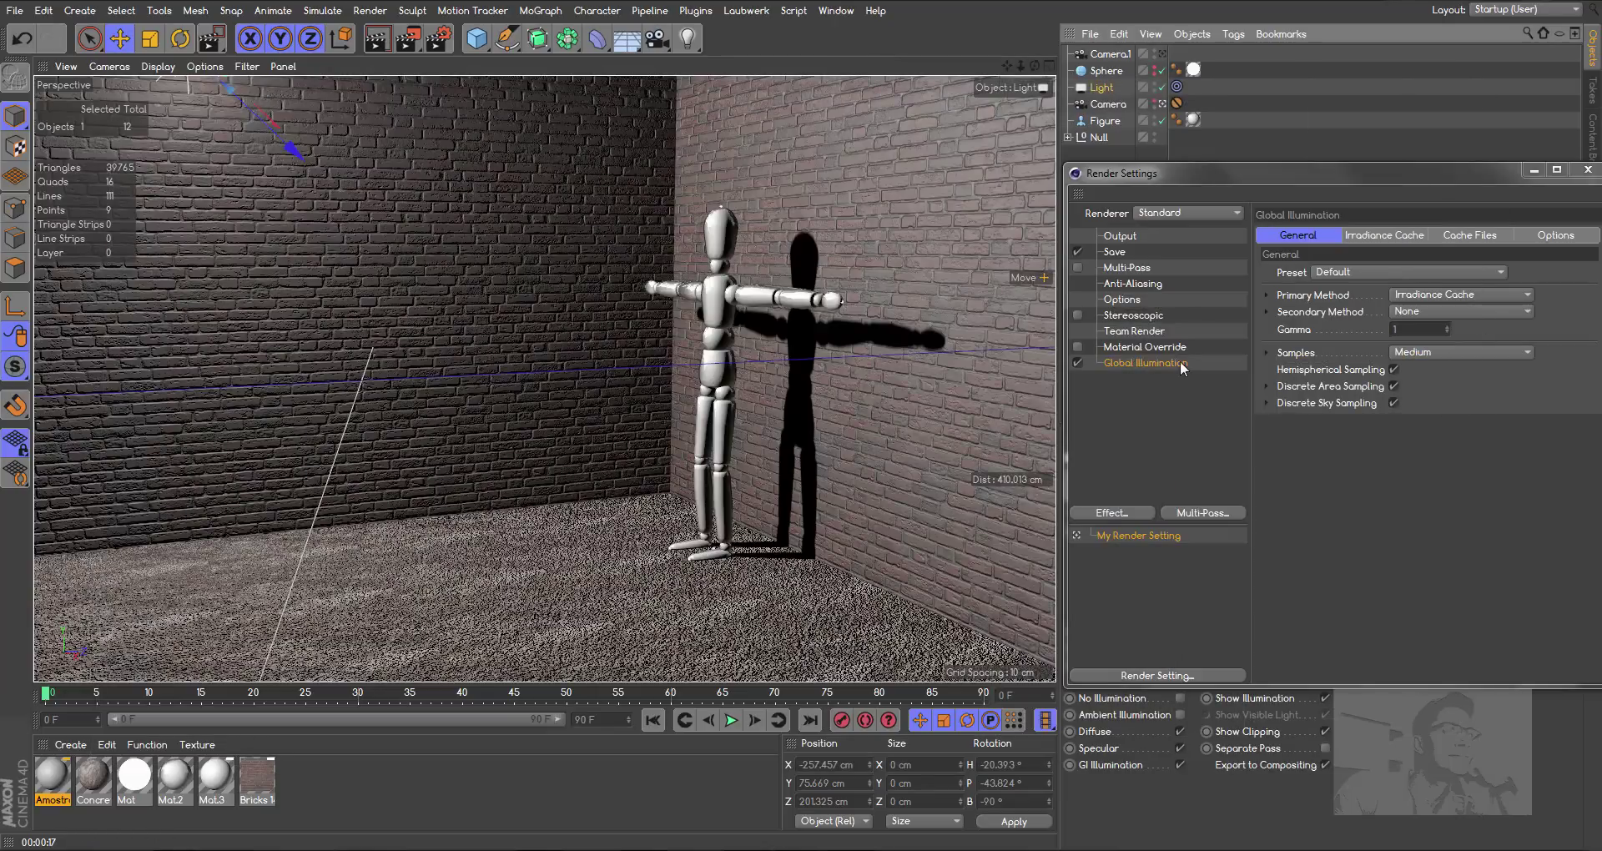
{"action": "left_click", "coordinate": [1079, 360]}
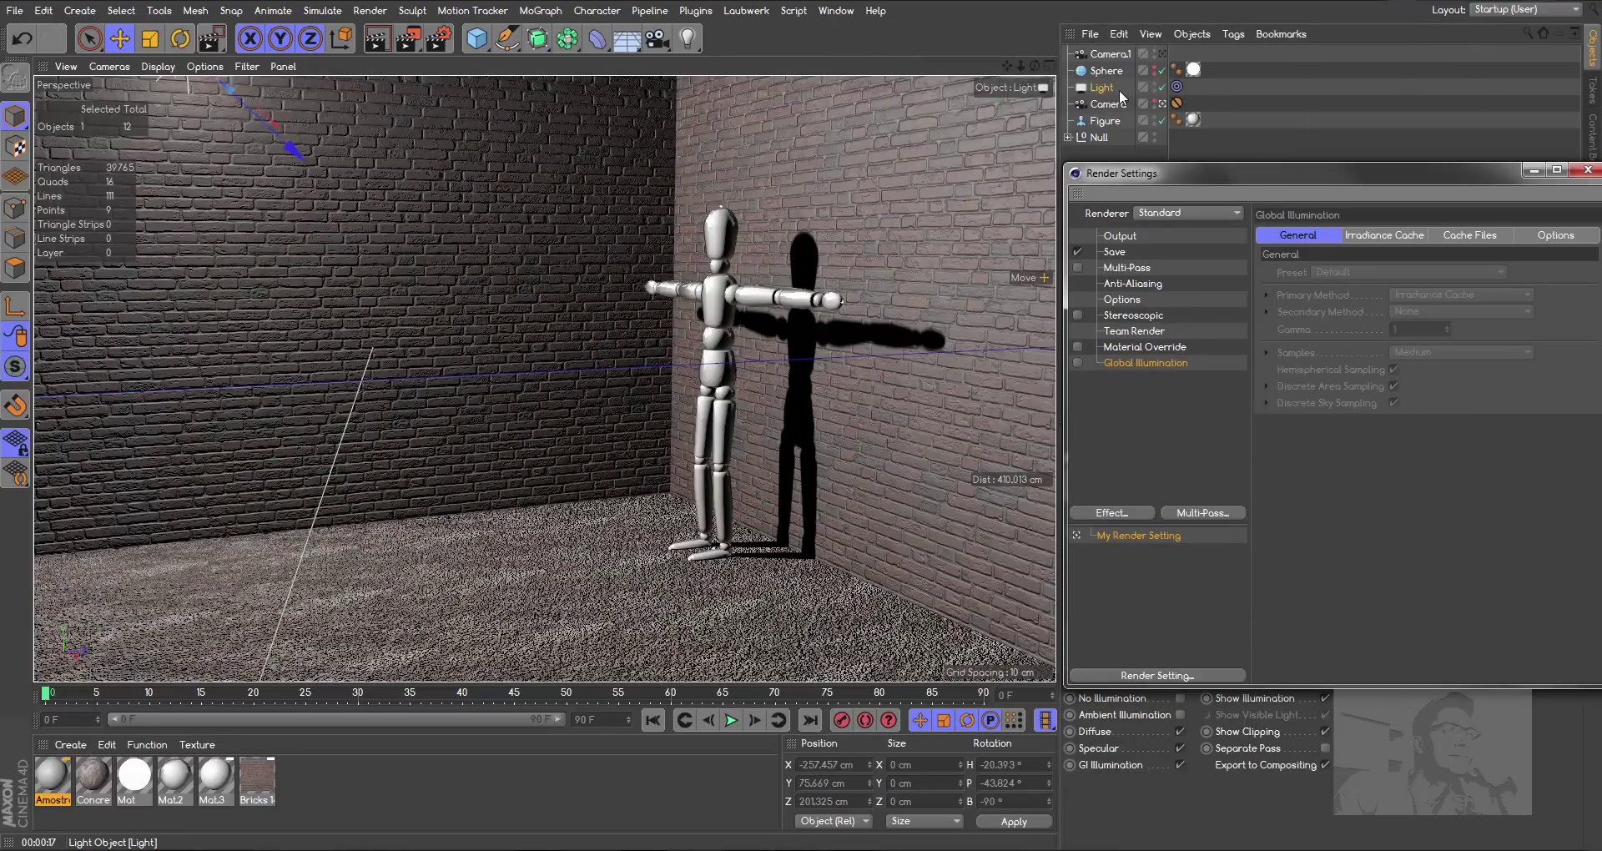
{"action": "left_click", "coordinate": [1155, 88]}
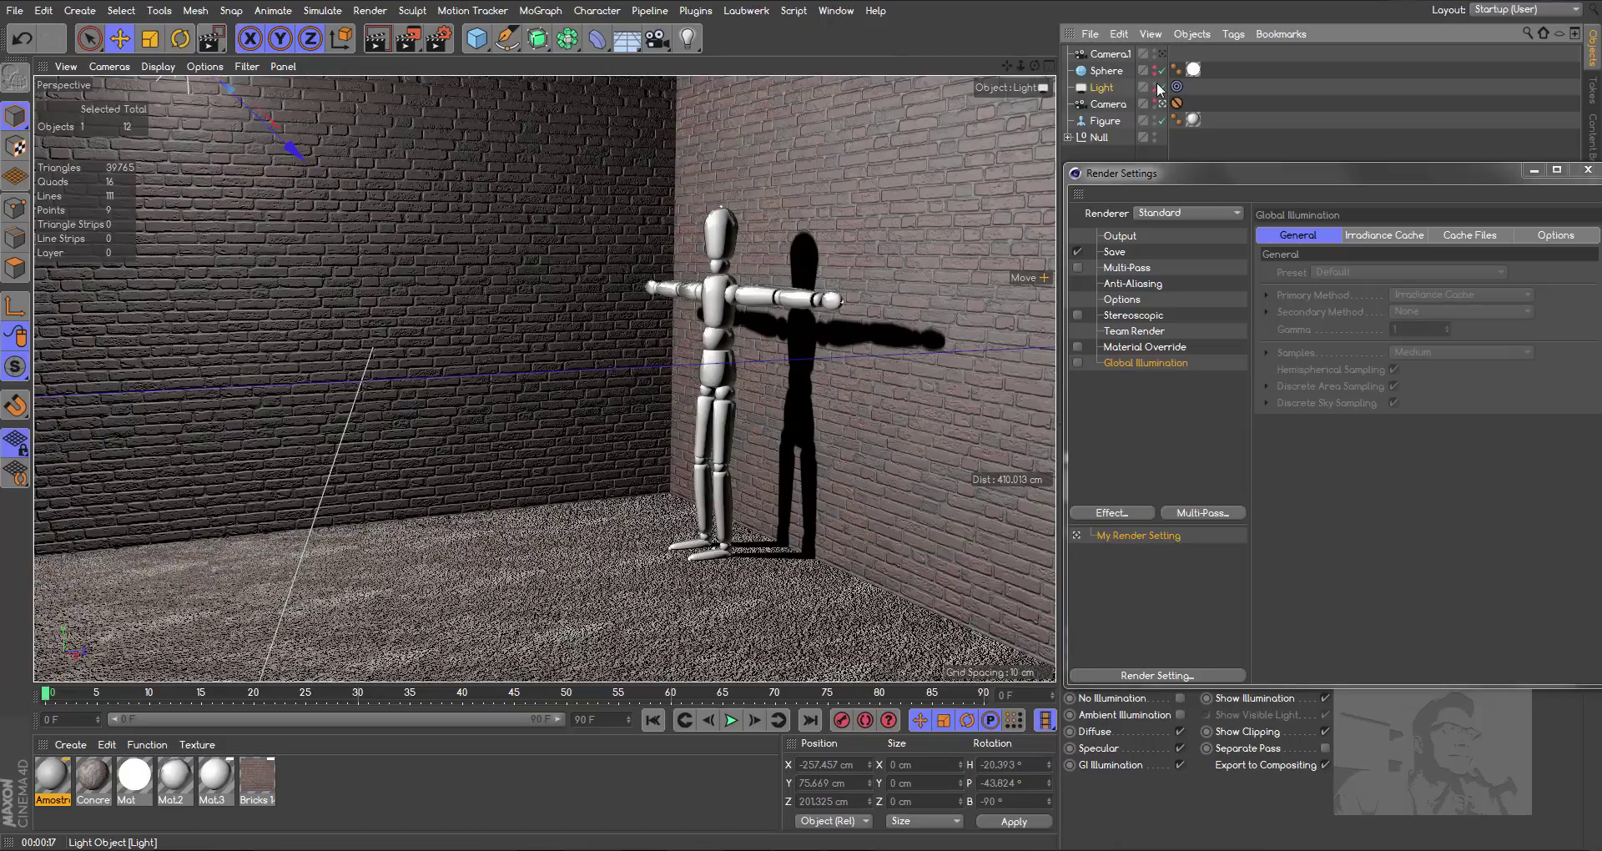
{"action": "left_click", "coordinate": [1156, 82]}
{"action": "left_click", "coordinate": [1154, 67]}
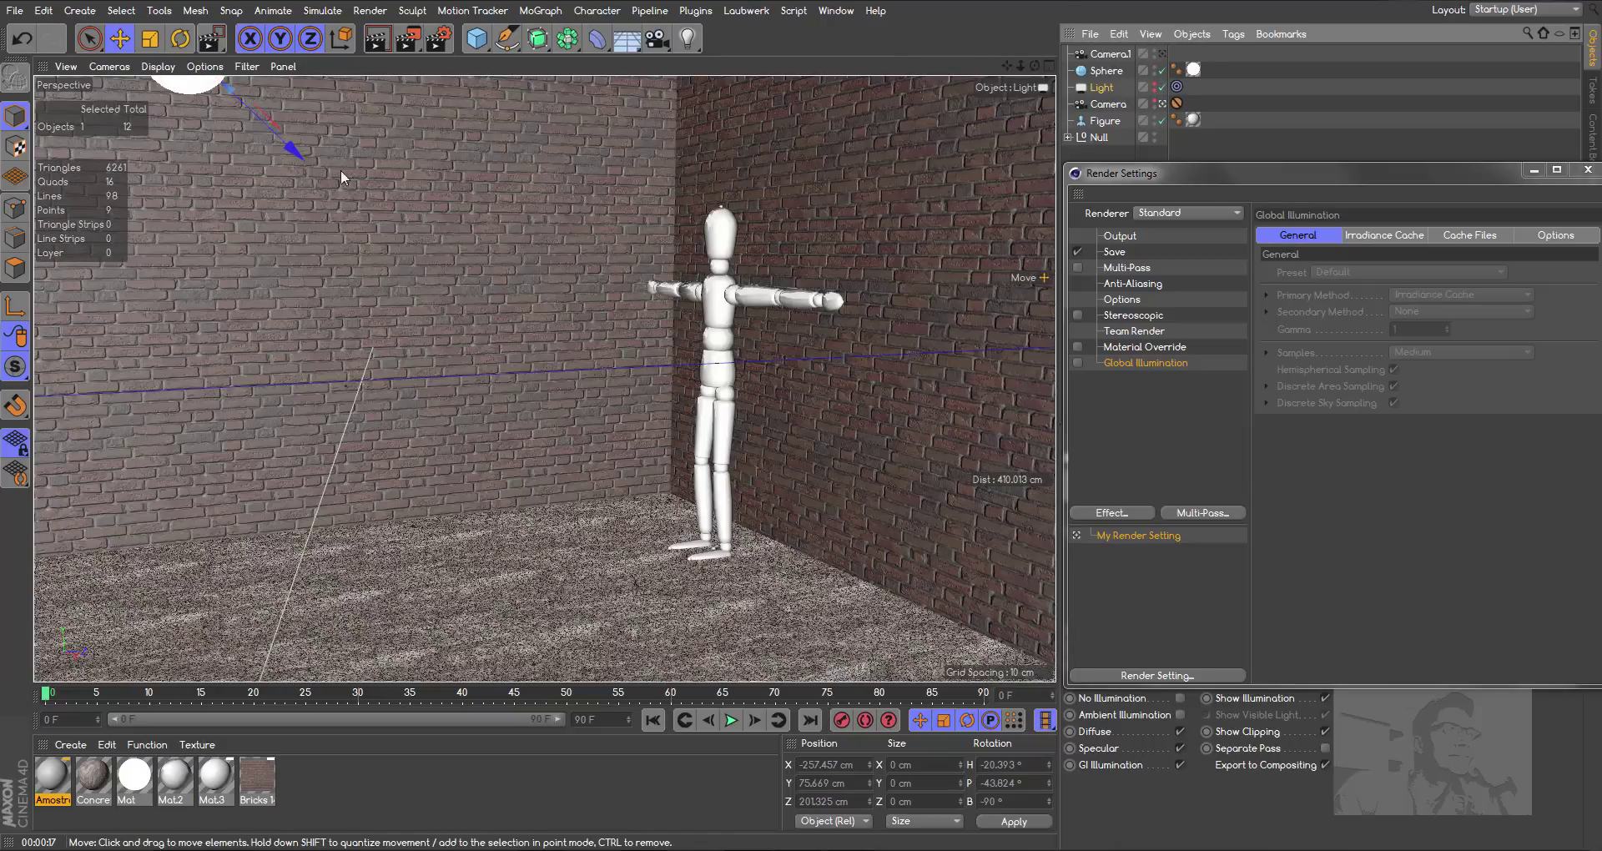
{"action": "left_click", "coordinate": [415, 44]}
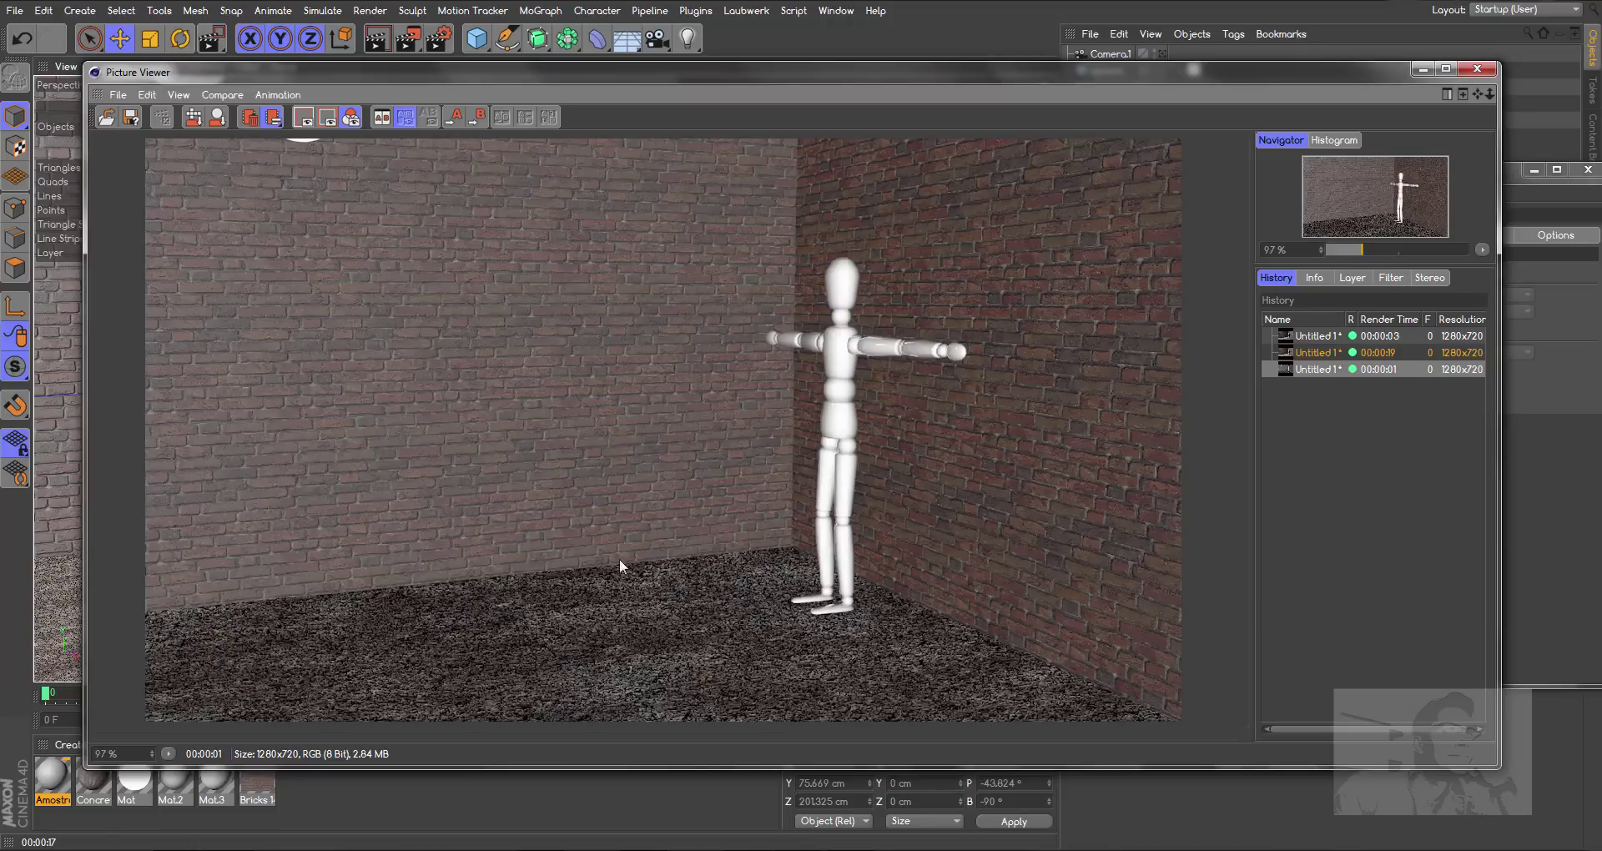
{"action": "left_click", "coordinate": [1478, 70]}
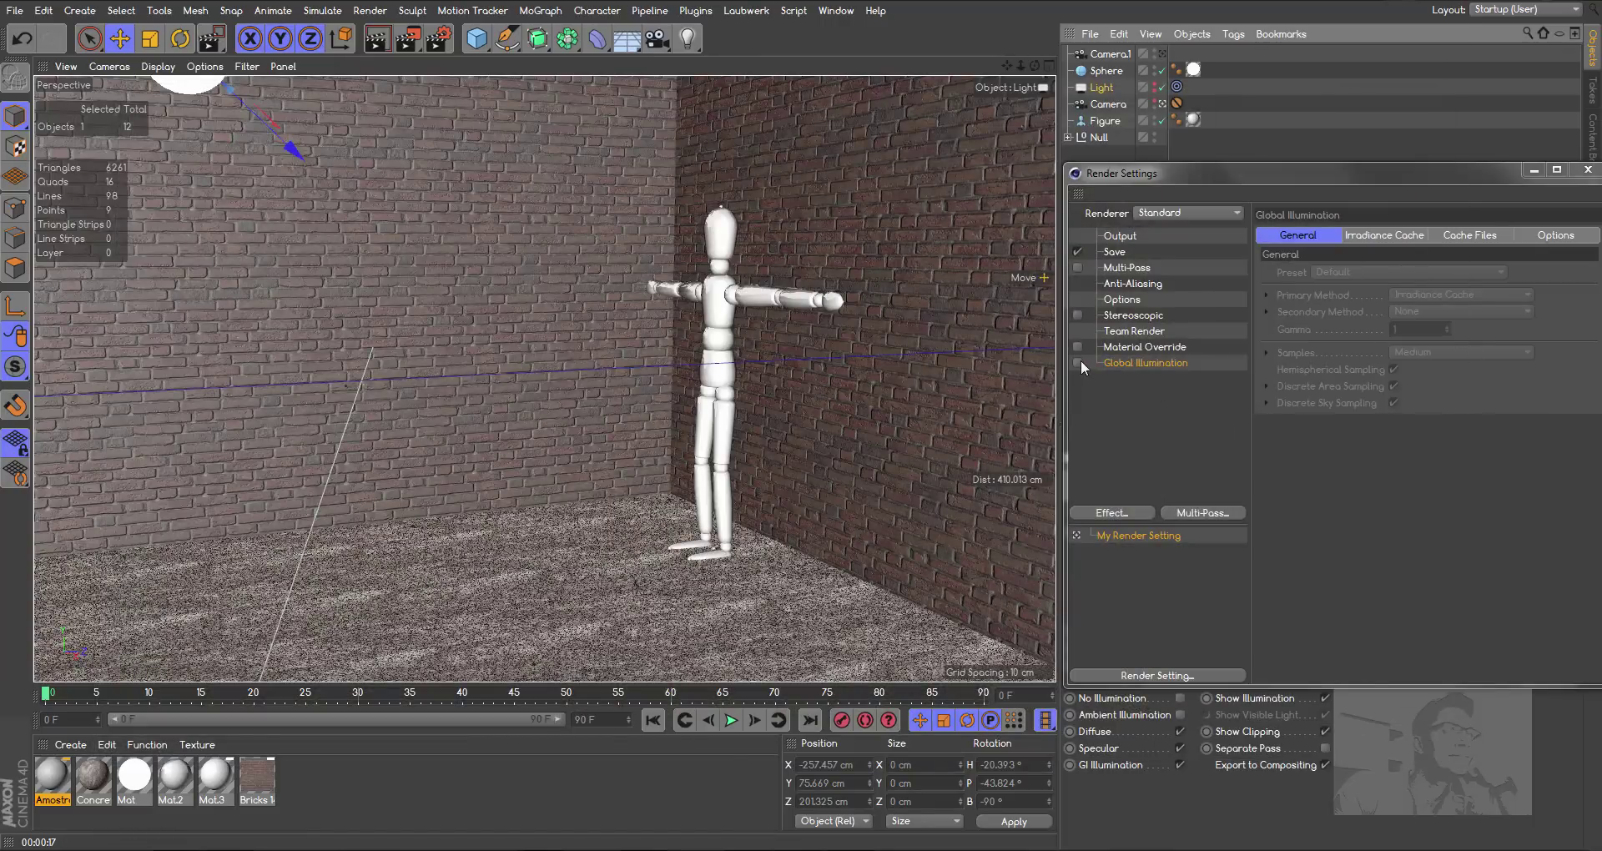
Re-enable Global Illumination, render a 1280x720 image to the Picture Viewer, then close it
{"action": "left_click", "coordinate": [1078, 362]}
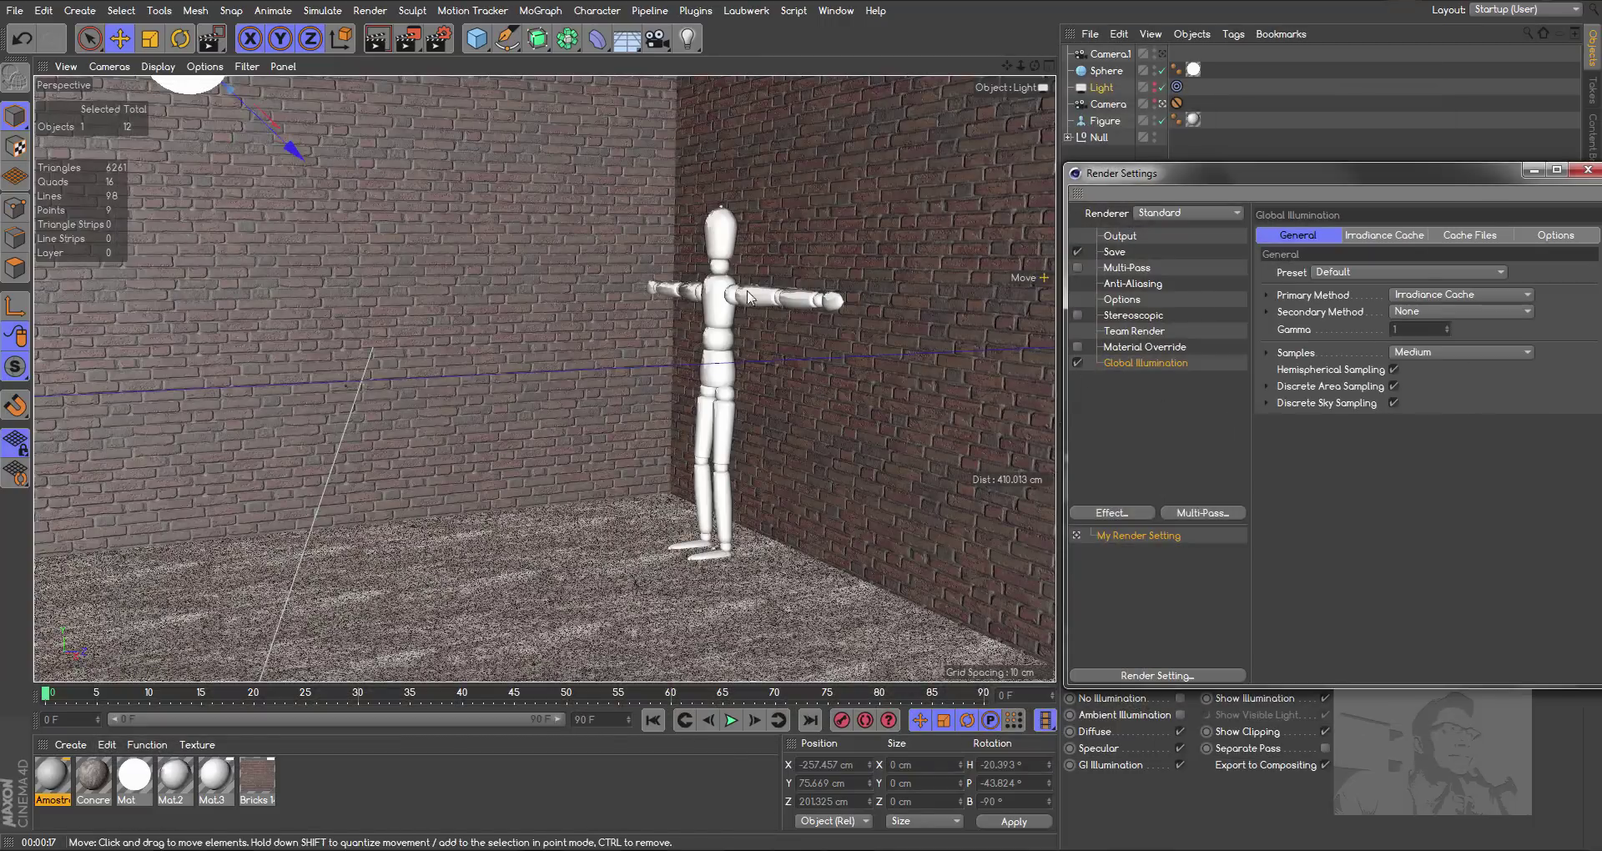
{"action": "left_click", "coordinate": [406, 46]}
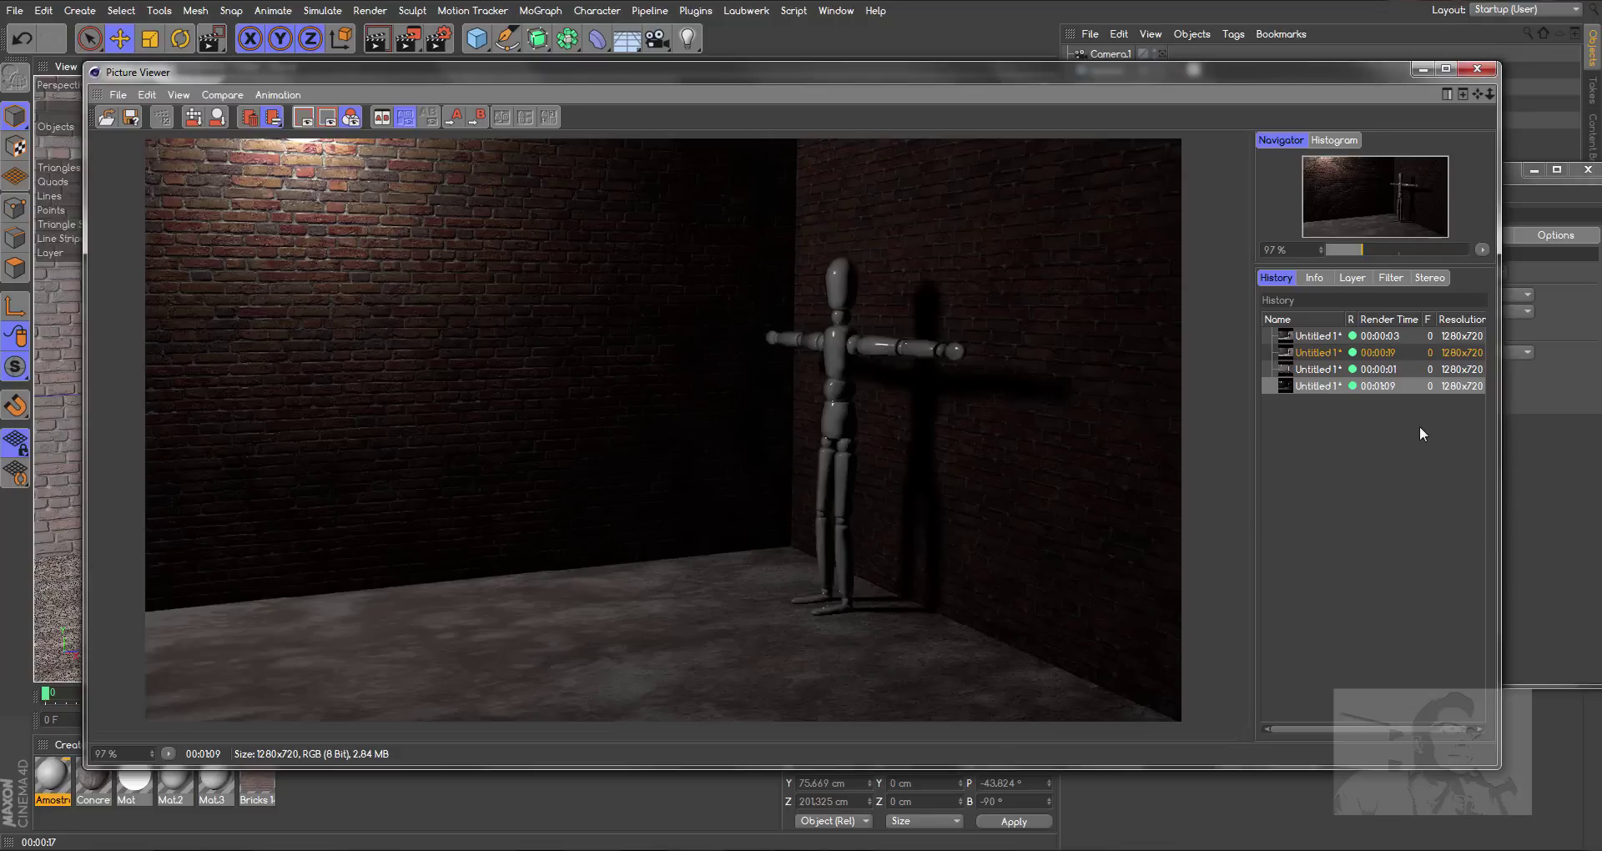
{"action": "left_click", "coordinate": [1479, 70]}
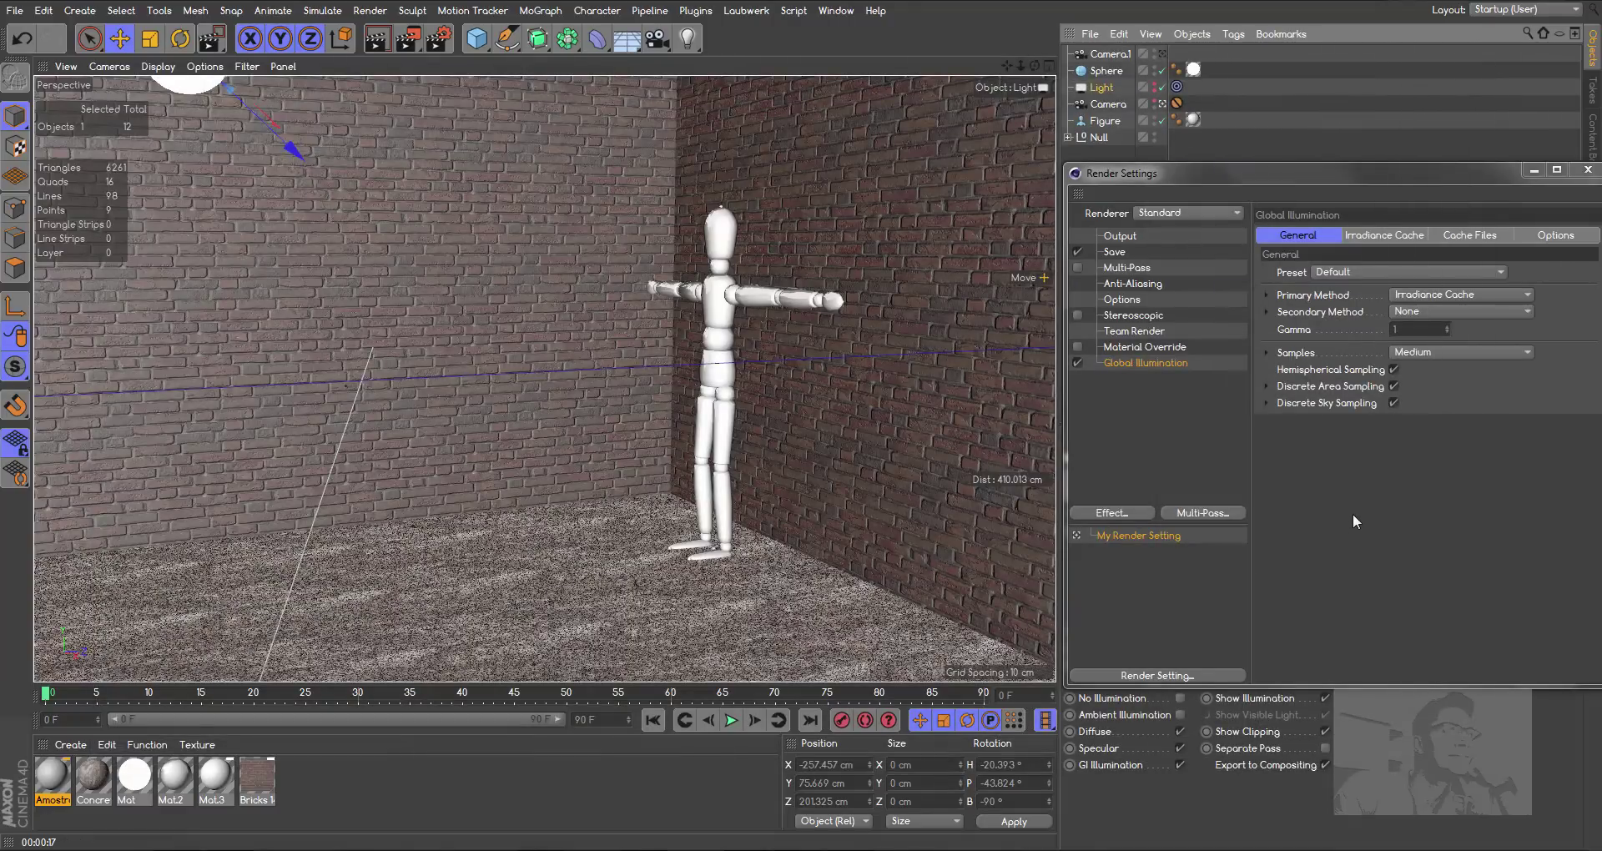
Apply the Amostra material to the Parede Costas wall and the Chão floor
{"action": "left_click_drag", "start_coordinate": [1297, 174], "coordinate": [1303, 275]}
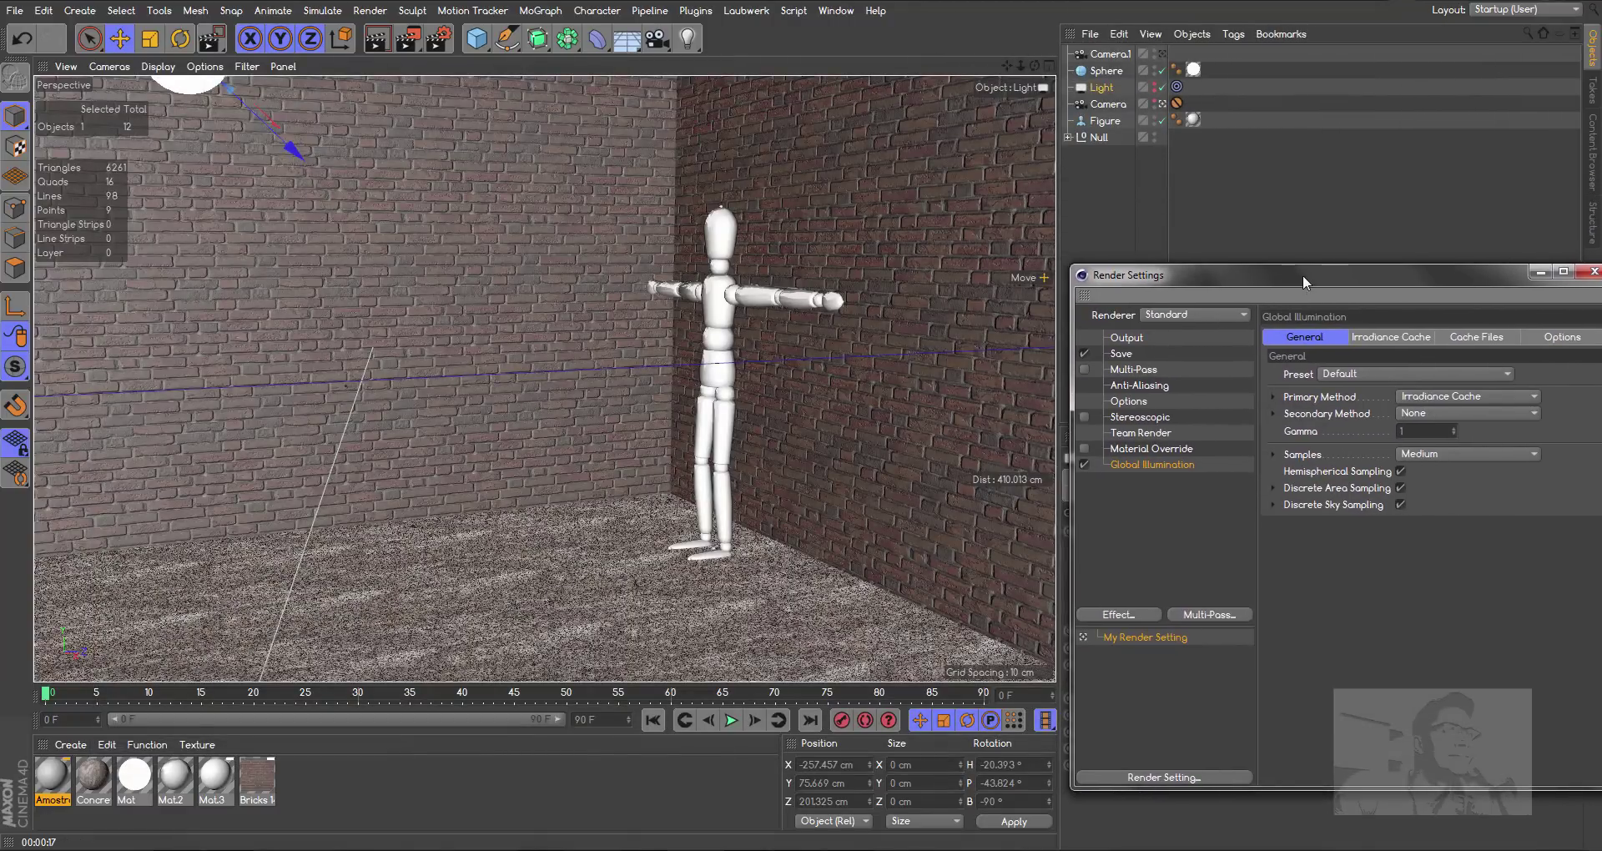
{"action": "left_click_drag", "start_coordinate": [51, 773], "coordinate": [751, 446]}
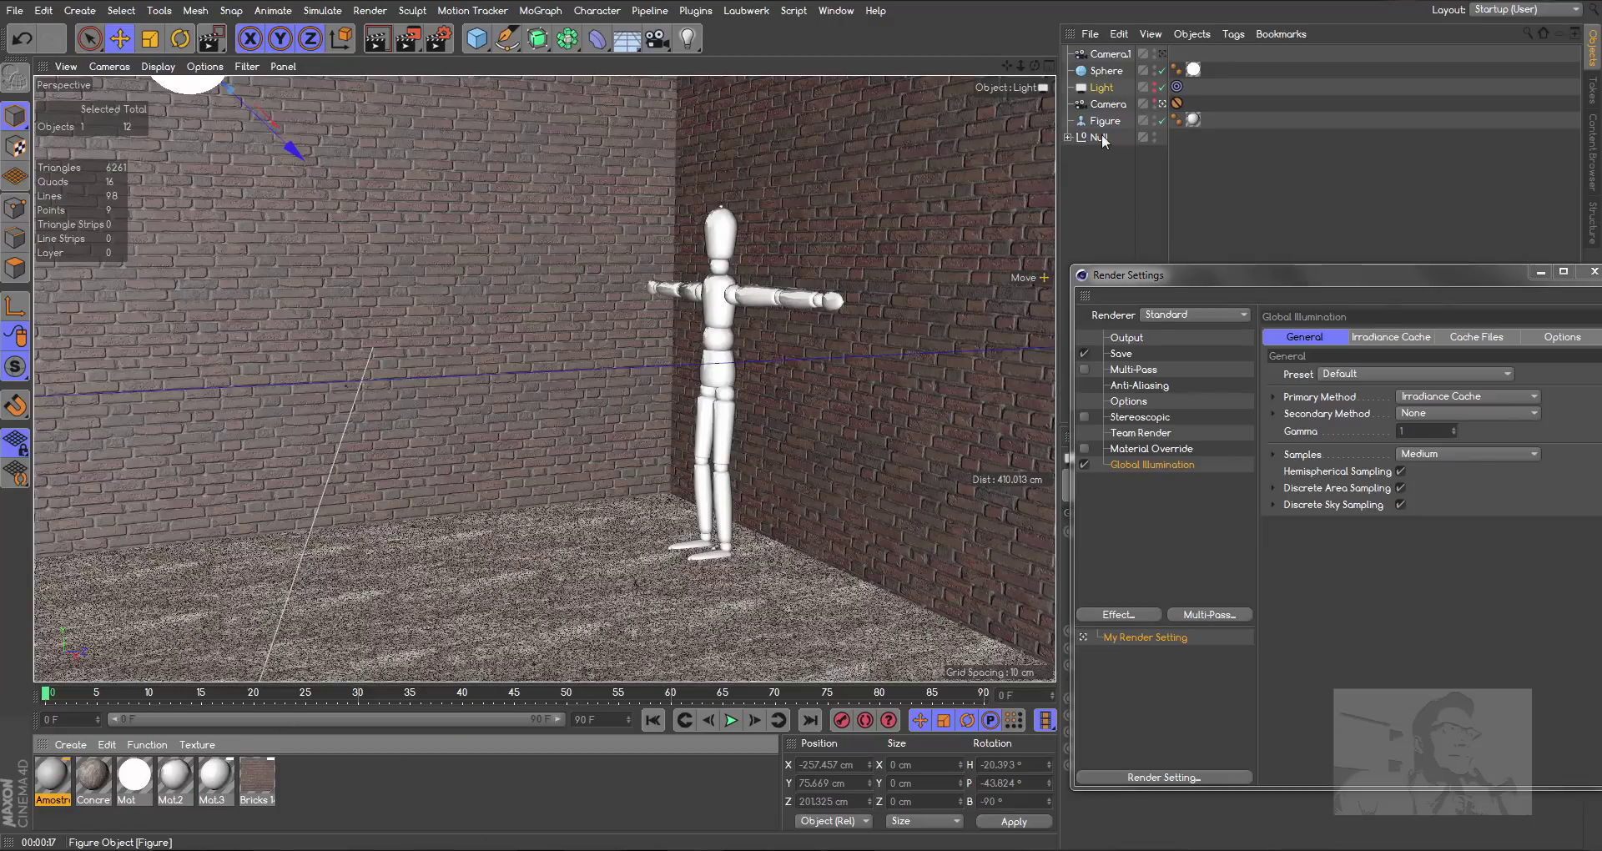
{"action": "left_click", "coordinate": [1068, 137]}
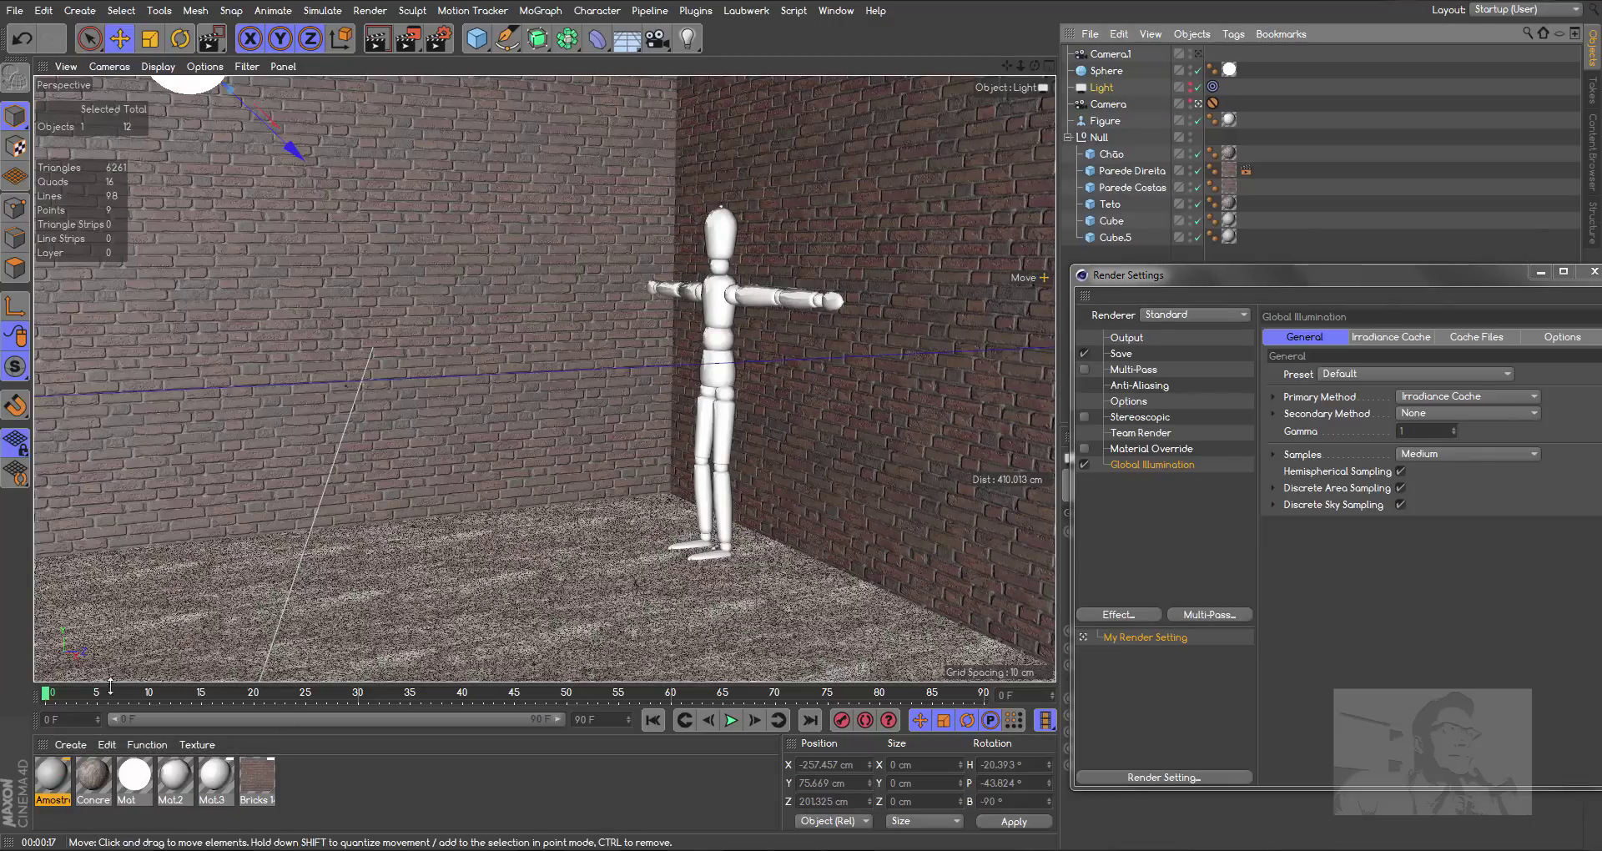
{"action": "left_click_drag", "start_coordinate": [52, 773], "coordinate": [1229, 187]}
{"action": "left_click_drag", "start_coordinate": [54, 769], "coordinate": [1230, 187]}
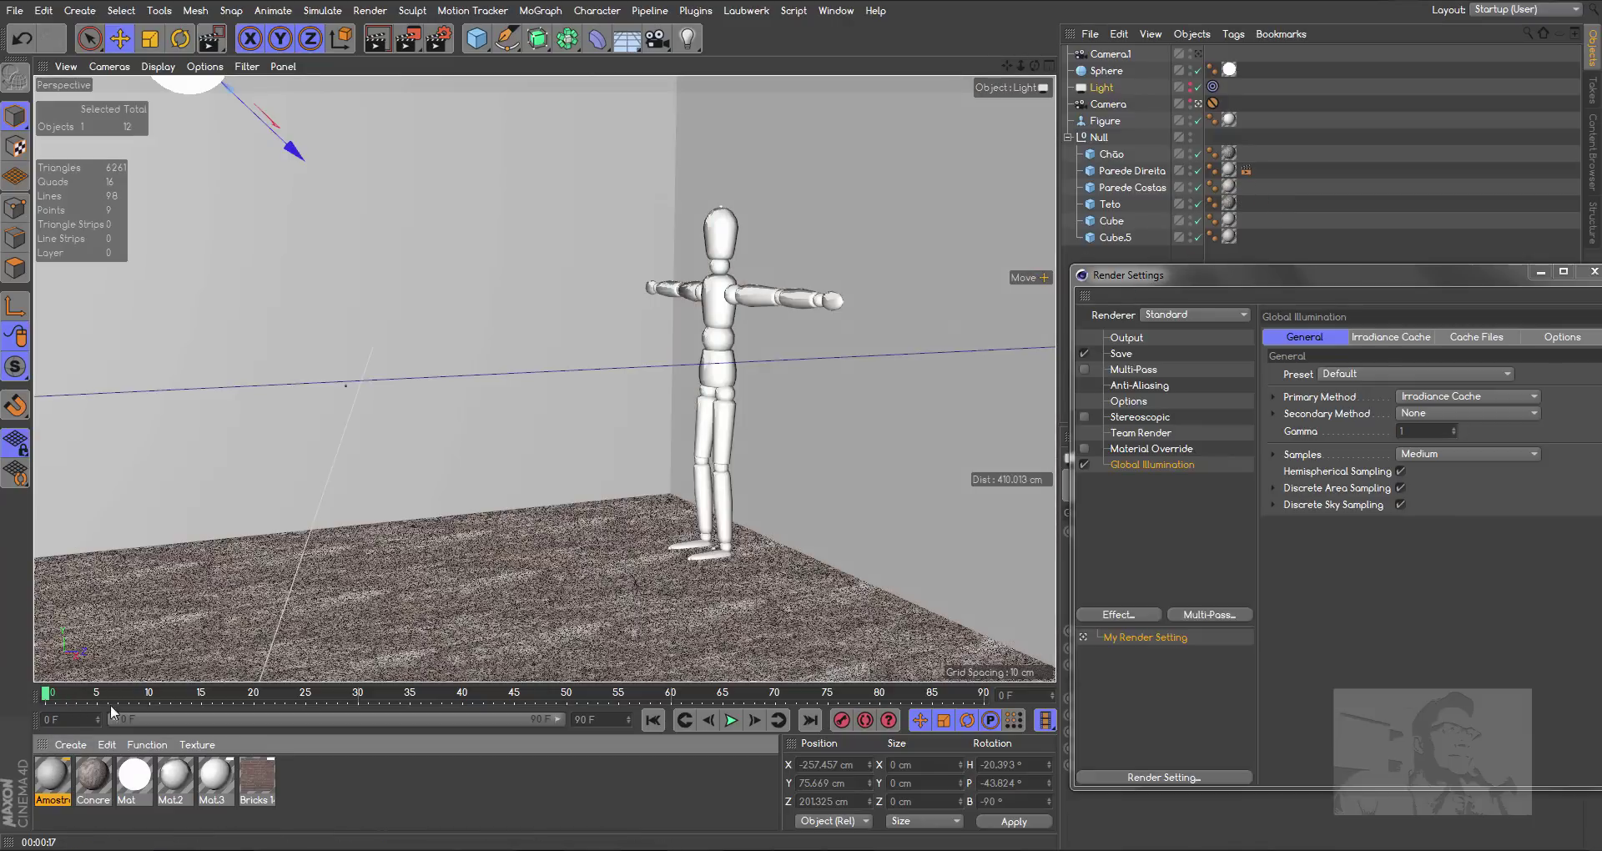
{"action": "left_click_drag", "start_coordinate": [53, 778], "coordinate": [1230, 206]}
{"action": "left_click_drag", "start_coordinate": [1230, 206], "coordinate": [1229, 153]}
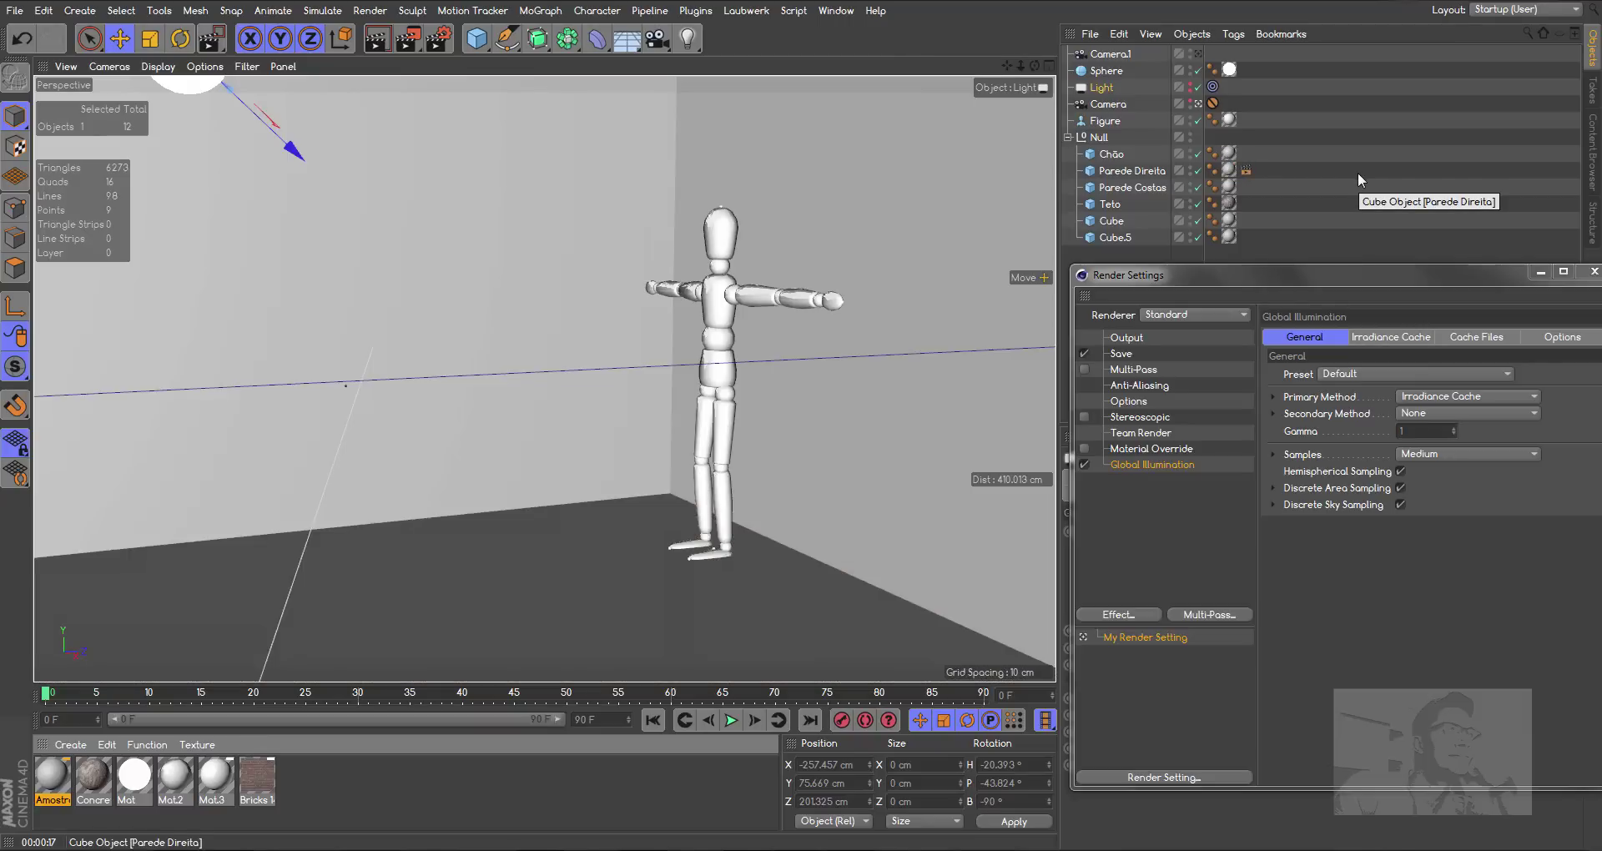
Turn the light back on, hide the glowing sphere, and render the room in the viewport
{"action": "left_click", "coordinate": [1190, 86]}
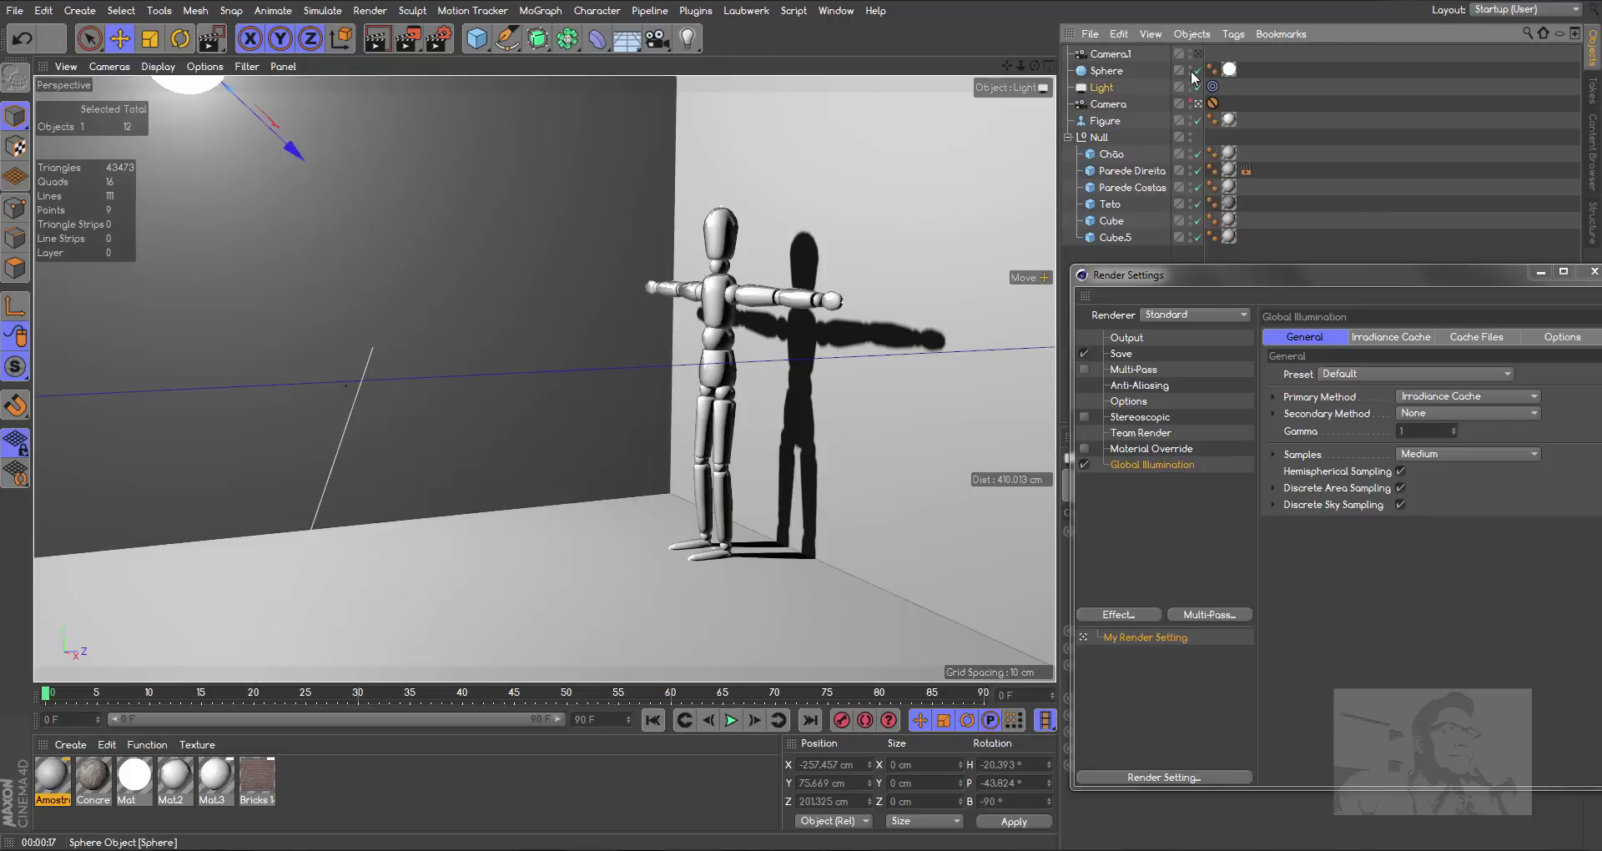
{"action": "left_click", "coordinate": [1191, 70]}
{"action": "left_click", "coordinate": [1191, 70]}
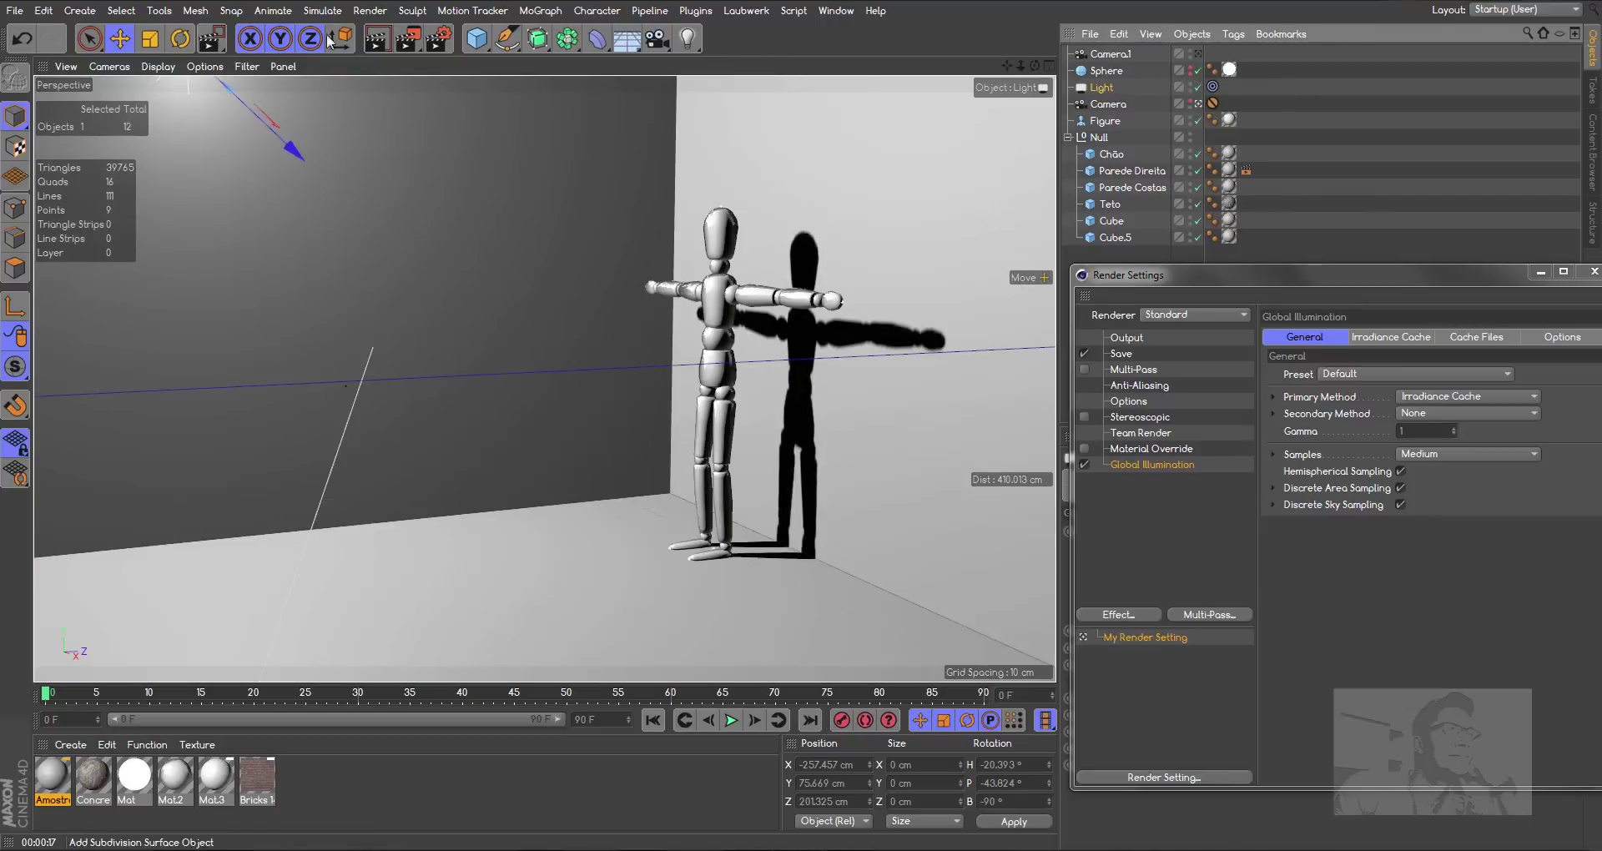
{"action": "left_click", "coordinate": [376, 37]}
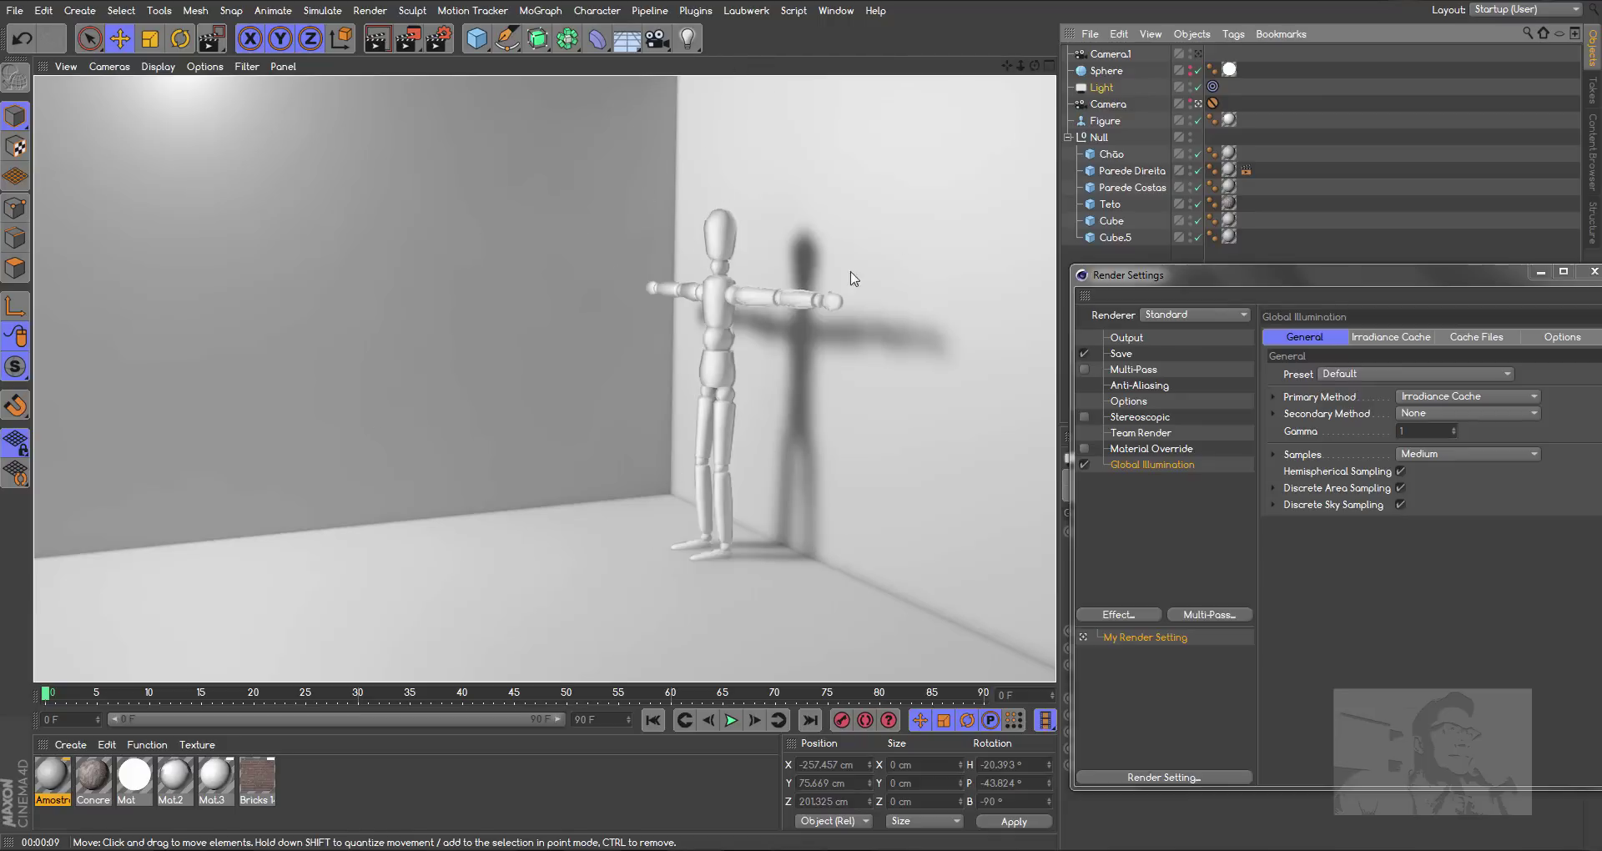
Clear the viewport render, switch the Light off, and re-render the viewport lit only by the sphere
{"action": "left_click", "coordinate": [1192, 92]}
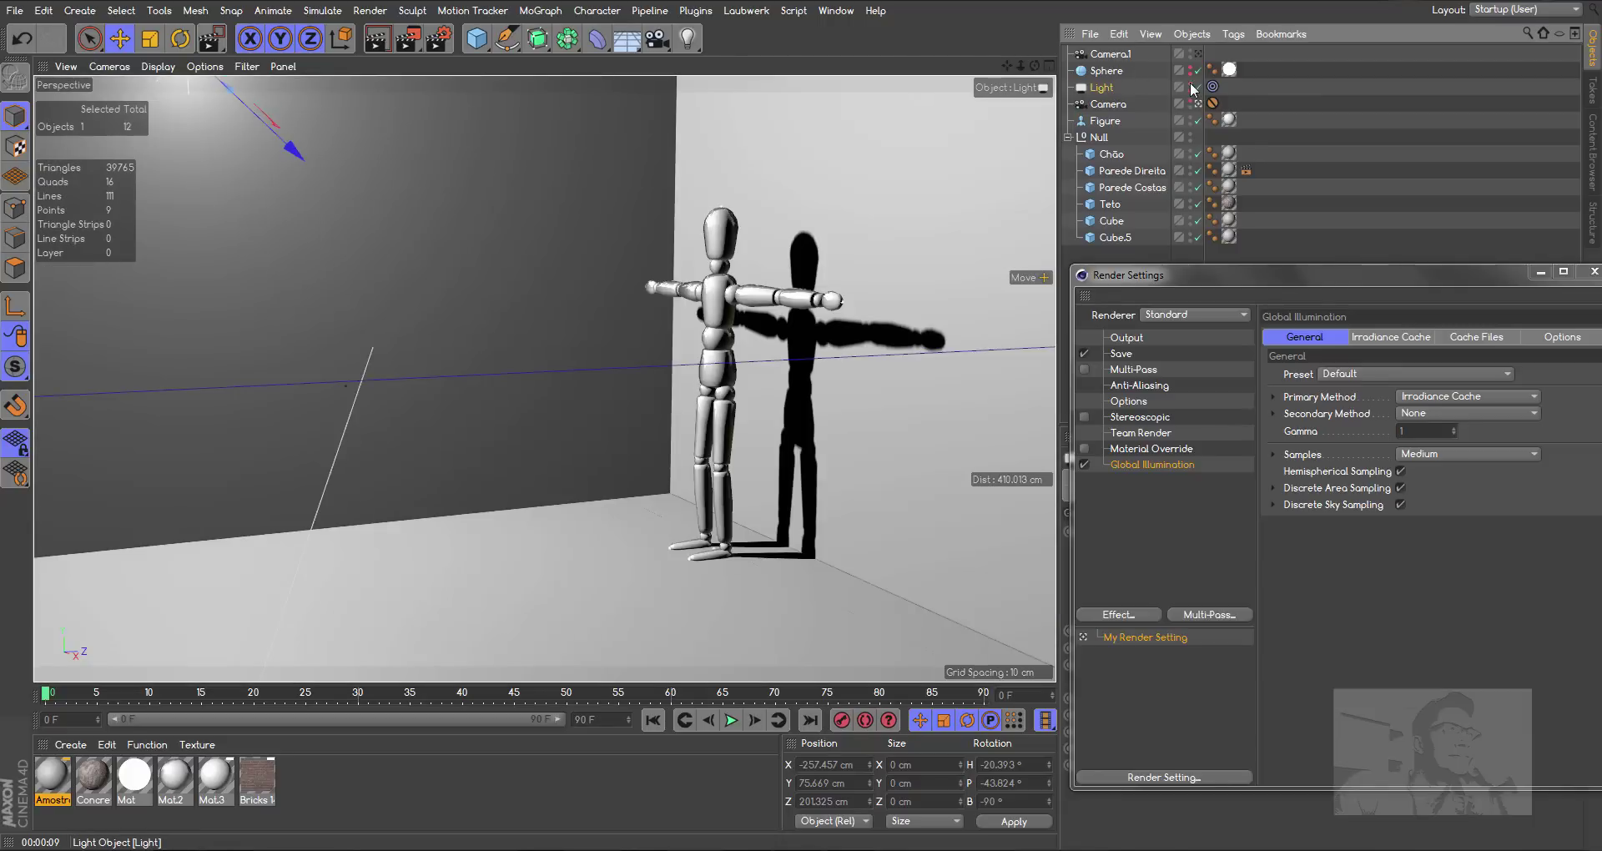
{"action": "left_click", "coordinate": [1193, 87]}
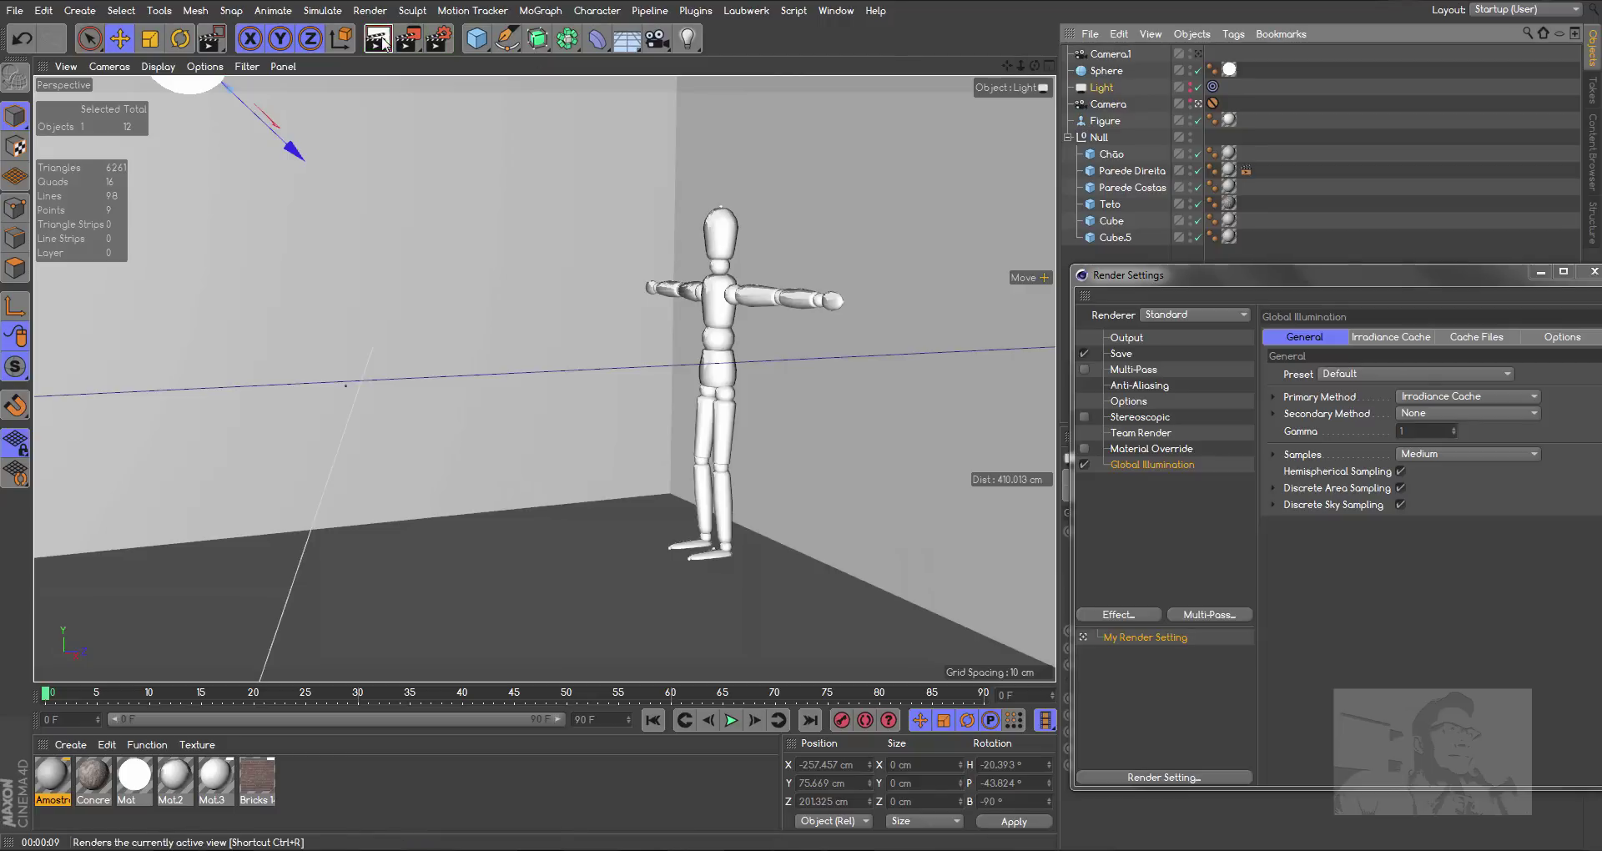
{"action": "left_click", "coordinate": [380, 40]}
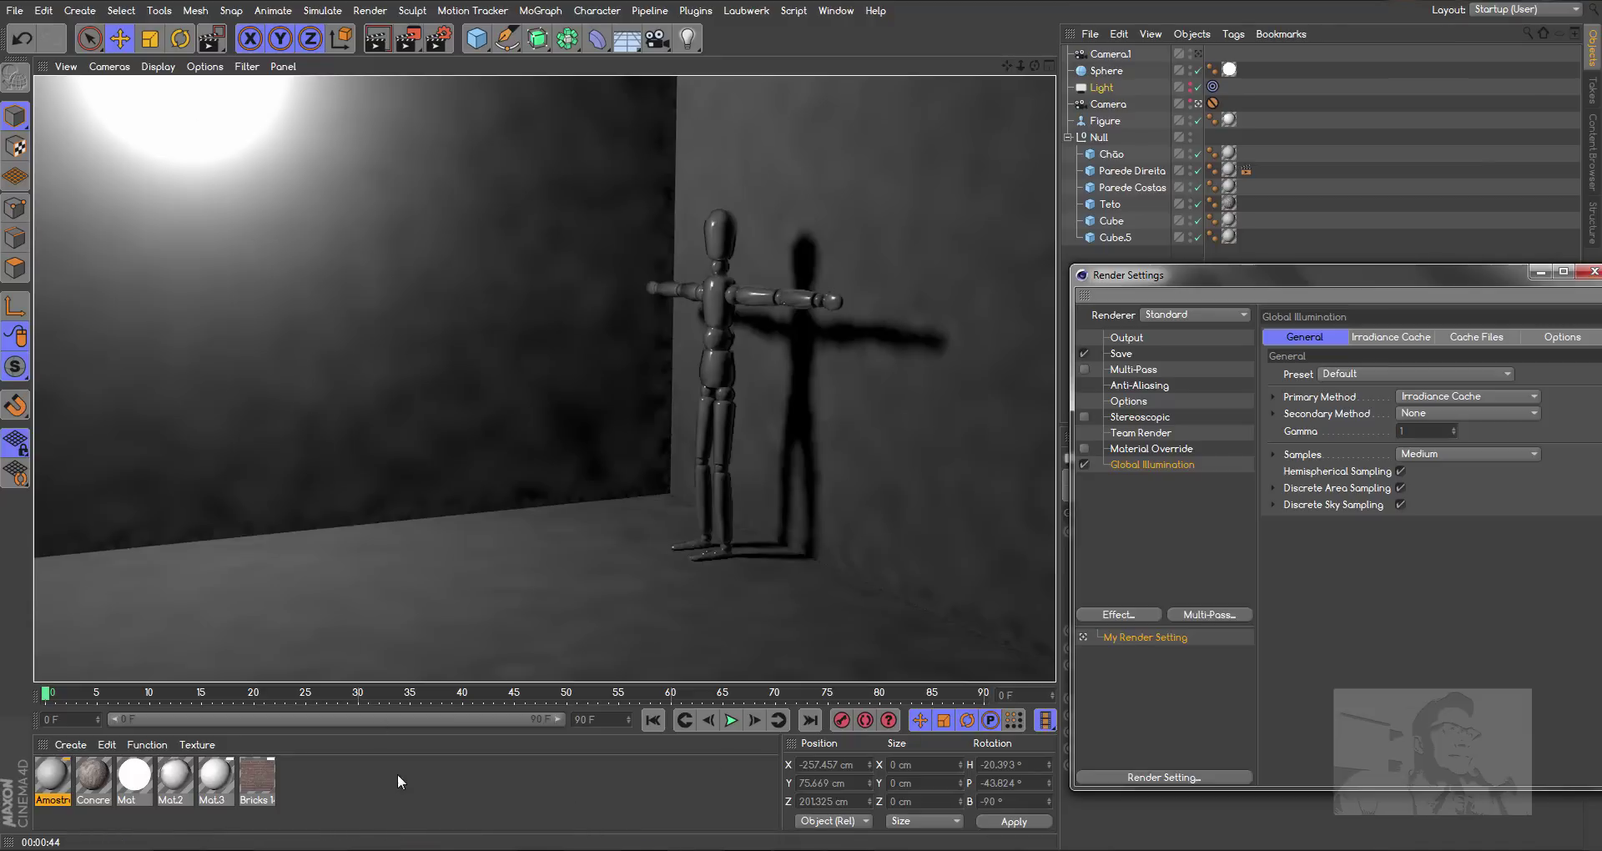
Set the Mat material's luminance brightness to 100 % and render to the Picture Viewer
{"action": "double_click", "coordinate": [135, 778]}
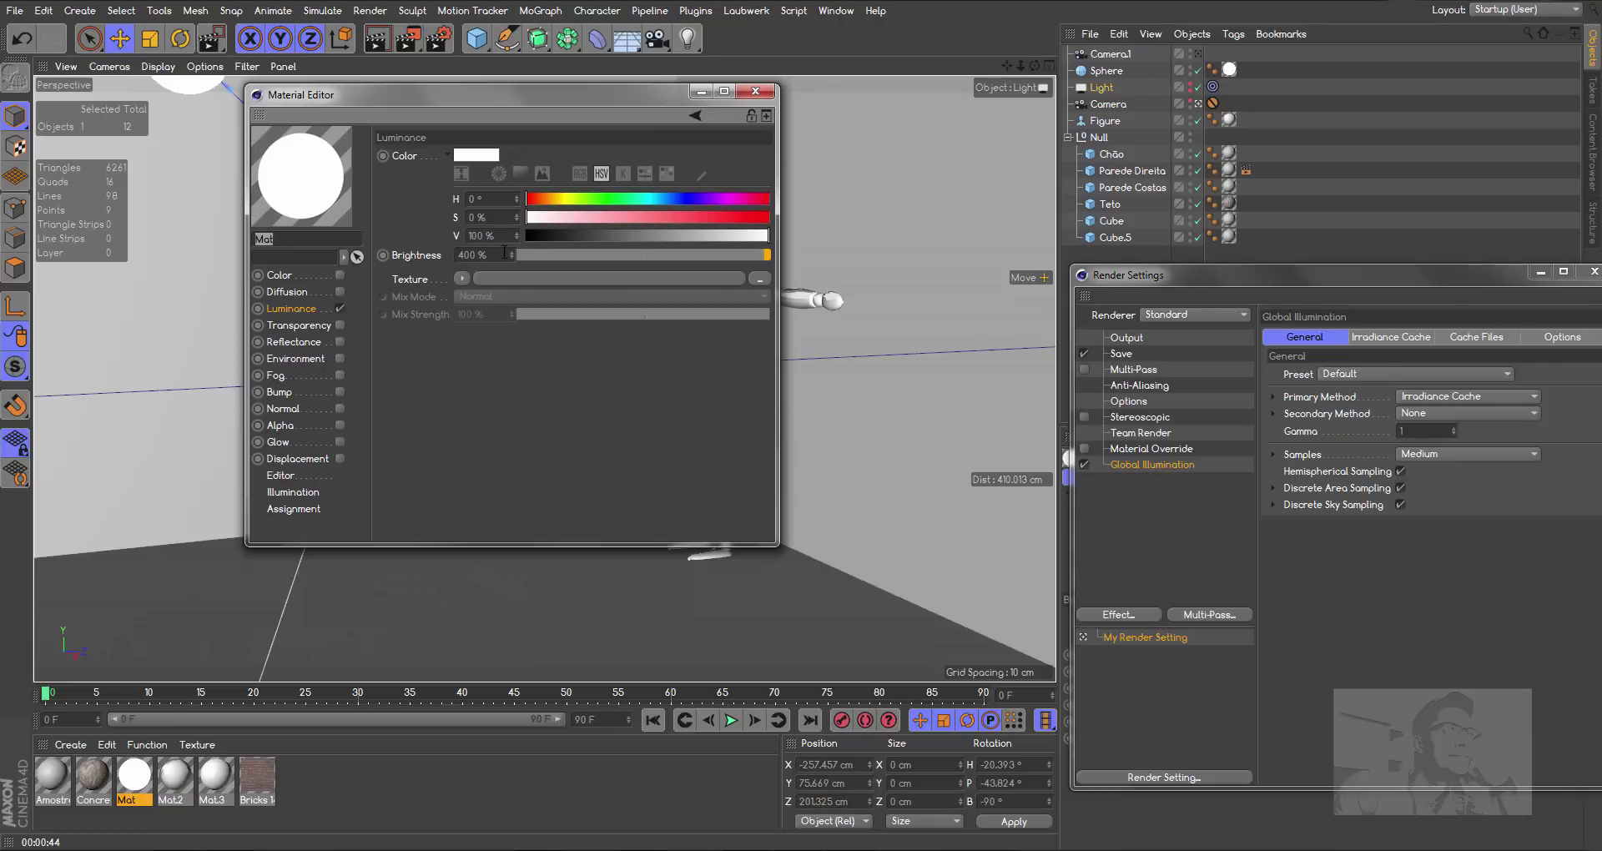
{"action": "left_click", "coordinate": [475, 254]}
{"action": "type", "text": "100"}
{"action": "left_click_drag", "start_coordinate": [611, 102], "coordinate": [1424, 114]}
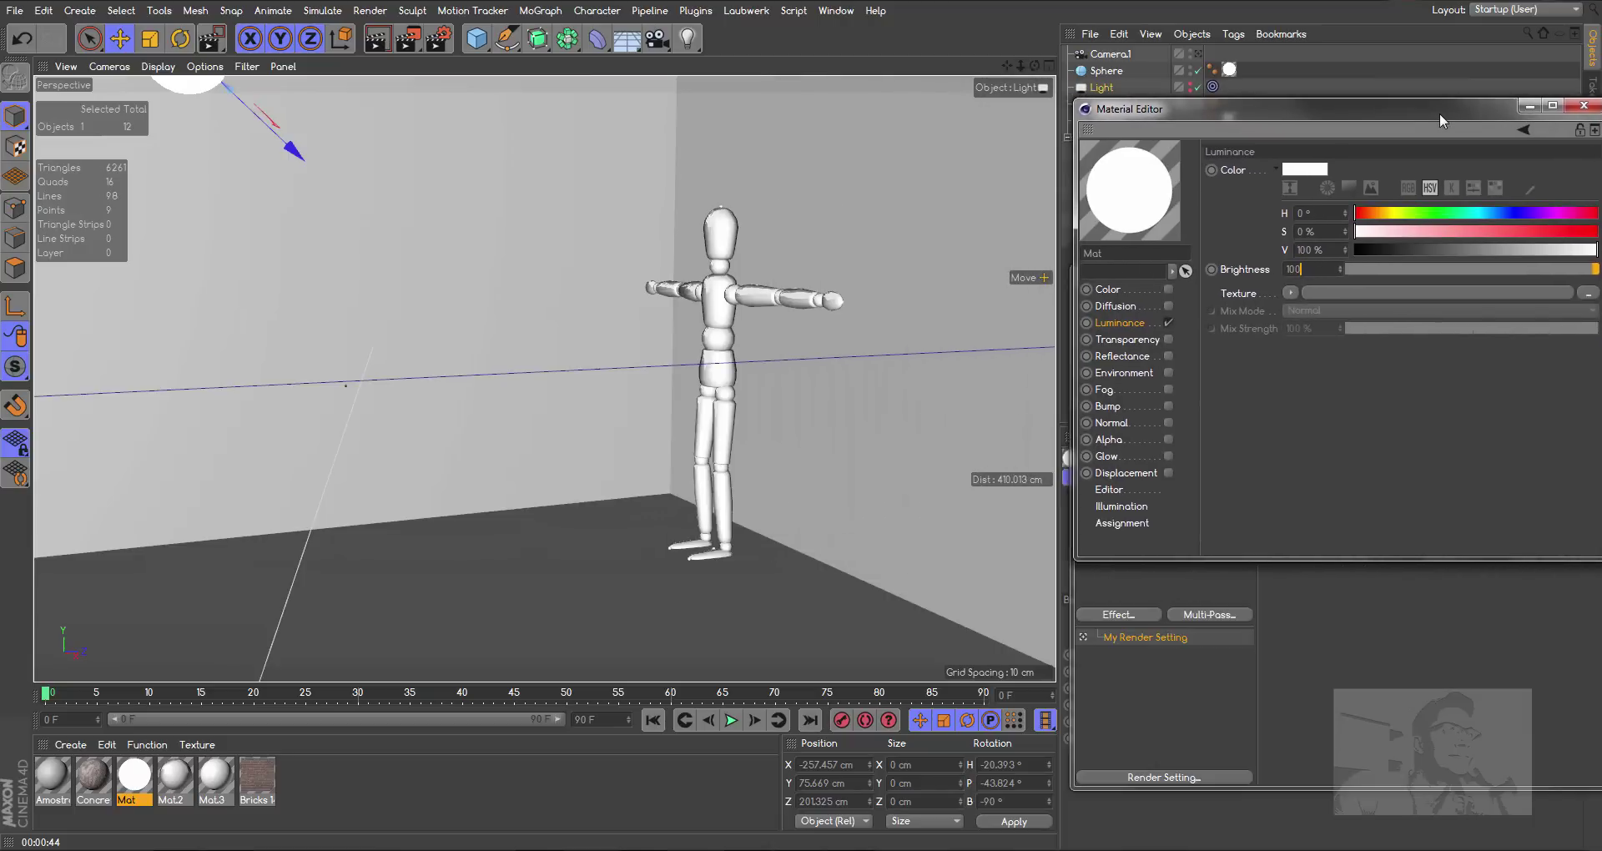
{"action": "key", "text": "Return"}
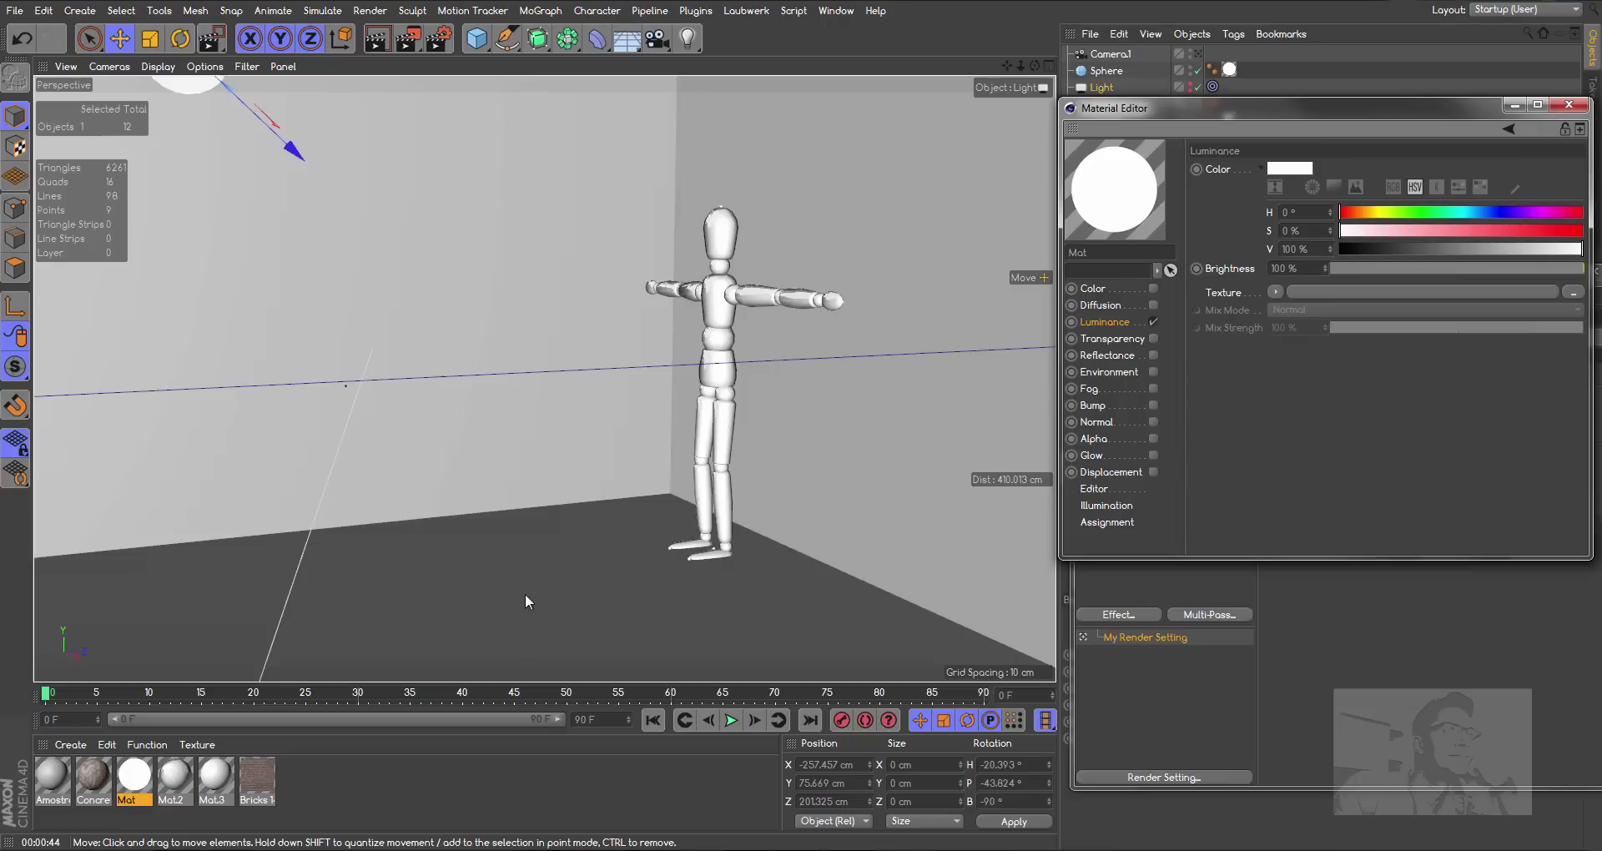
{"action": "left_click", "coordinate": [407, 45]}
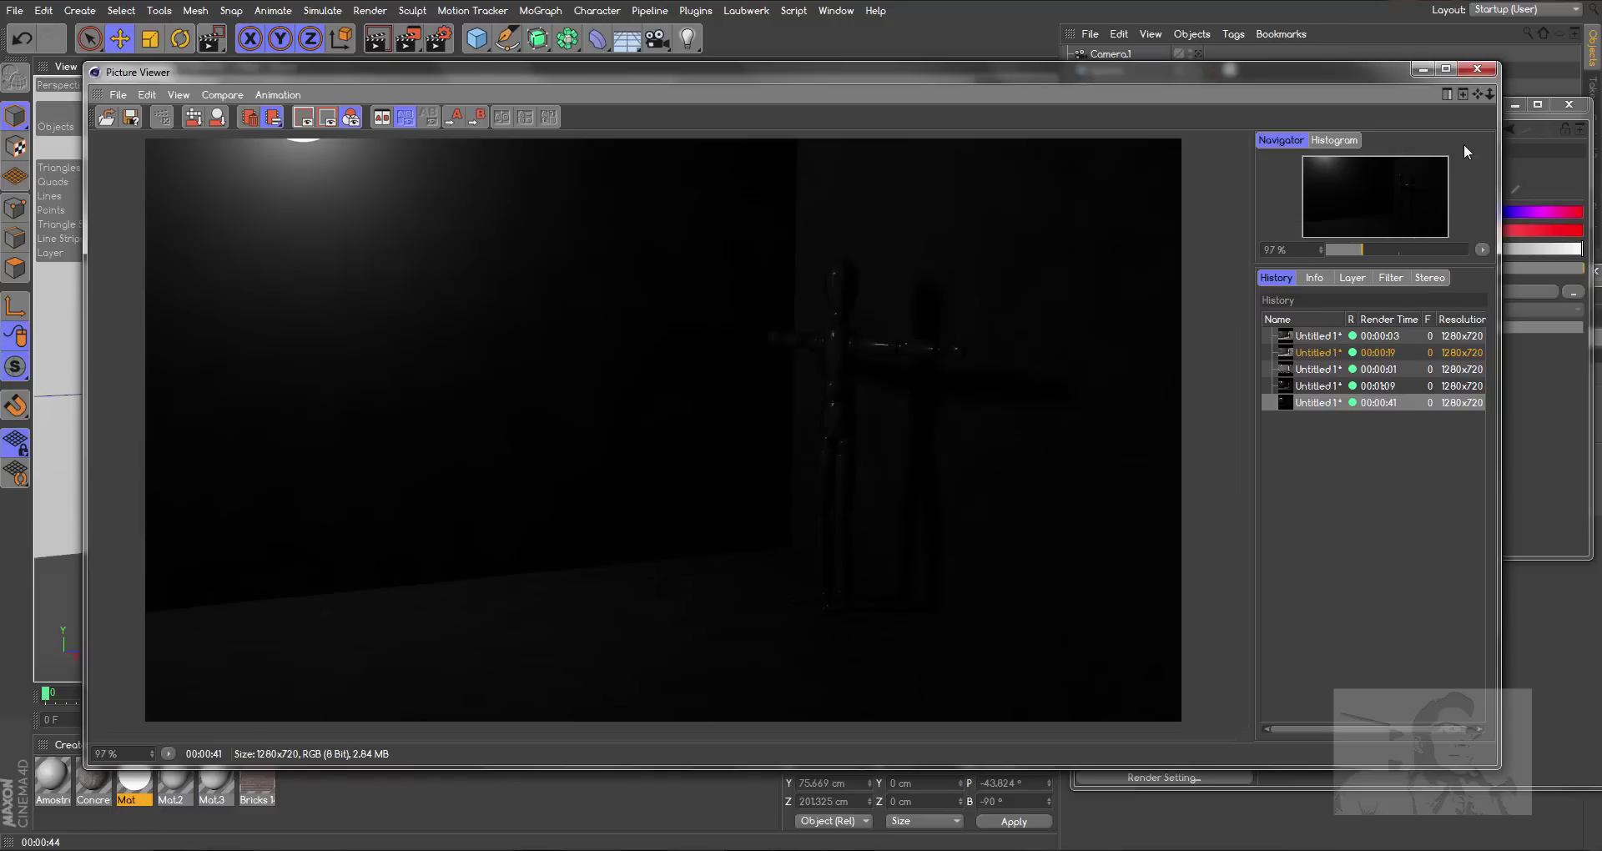
Set the Mat luminance brightness to 200 % and render to the Picture Viewer
{"action": "left_click", "coordinate": [1474, 70]}
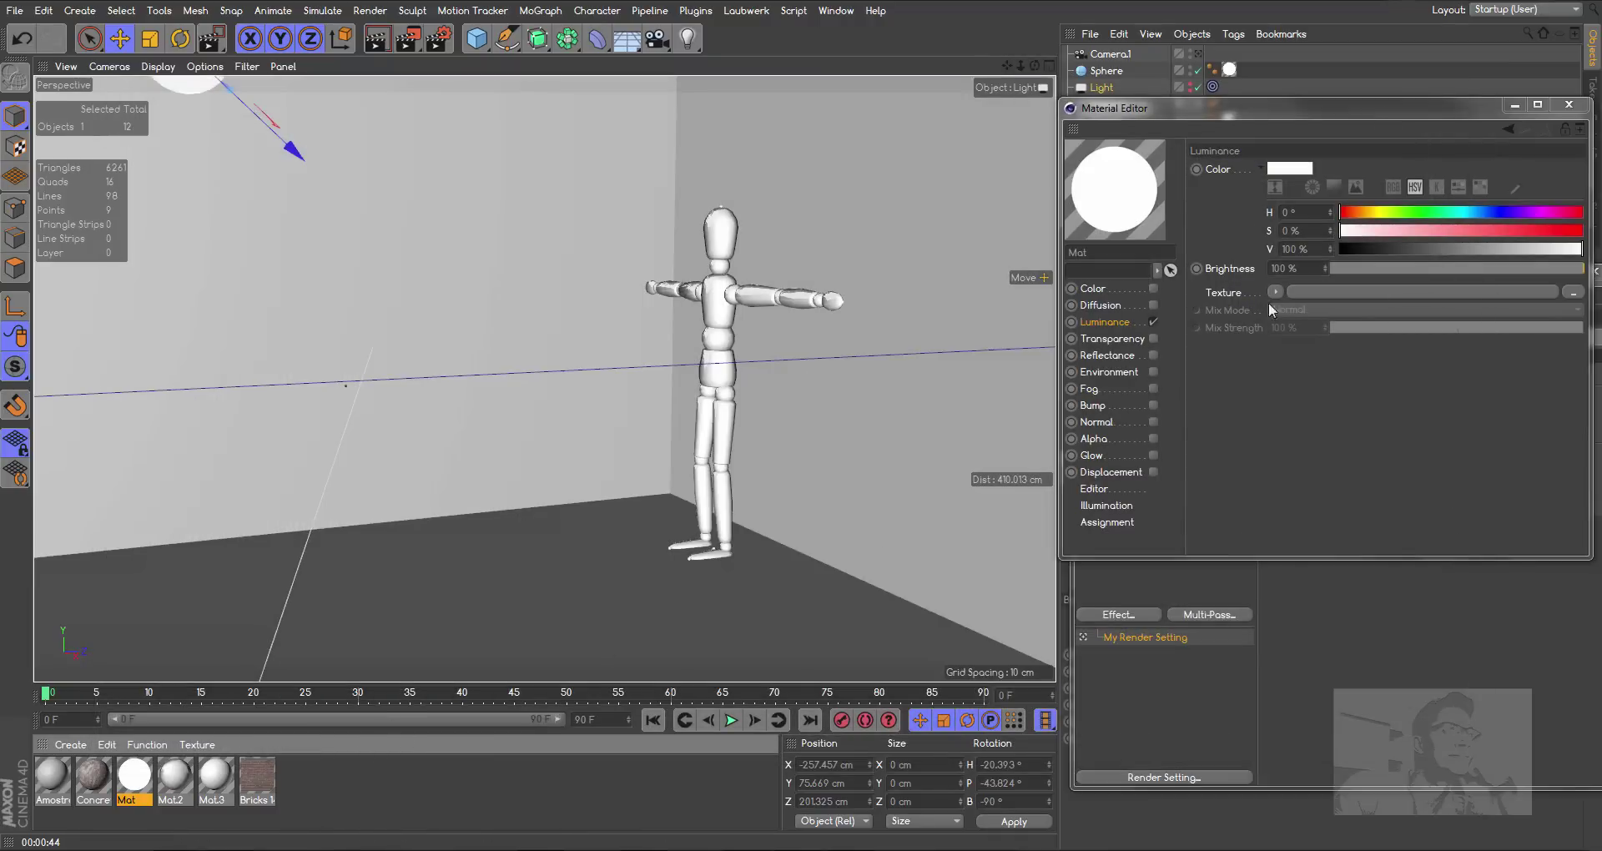
{"action": "left_click", "coordinate": [1306, 269]}
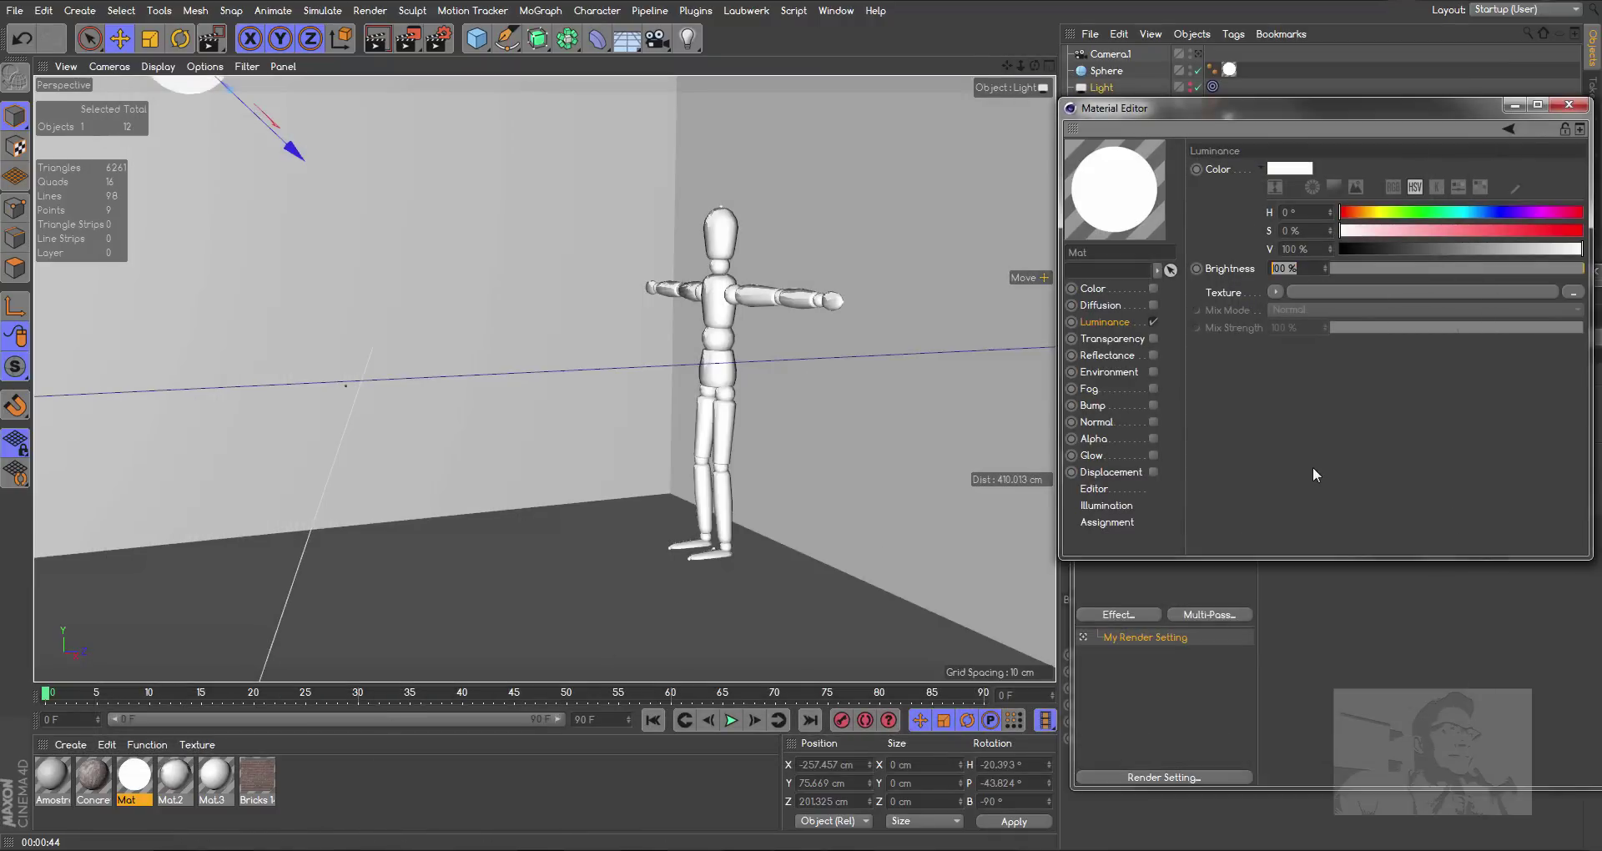
{"action": "type", "text": "200"}
{"action": "key", "text": "Return"}
{"action": "left_click", "coordinate": [409, 39]}
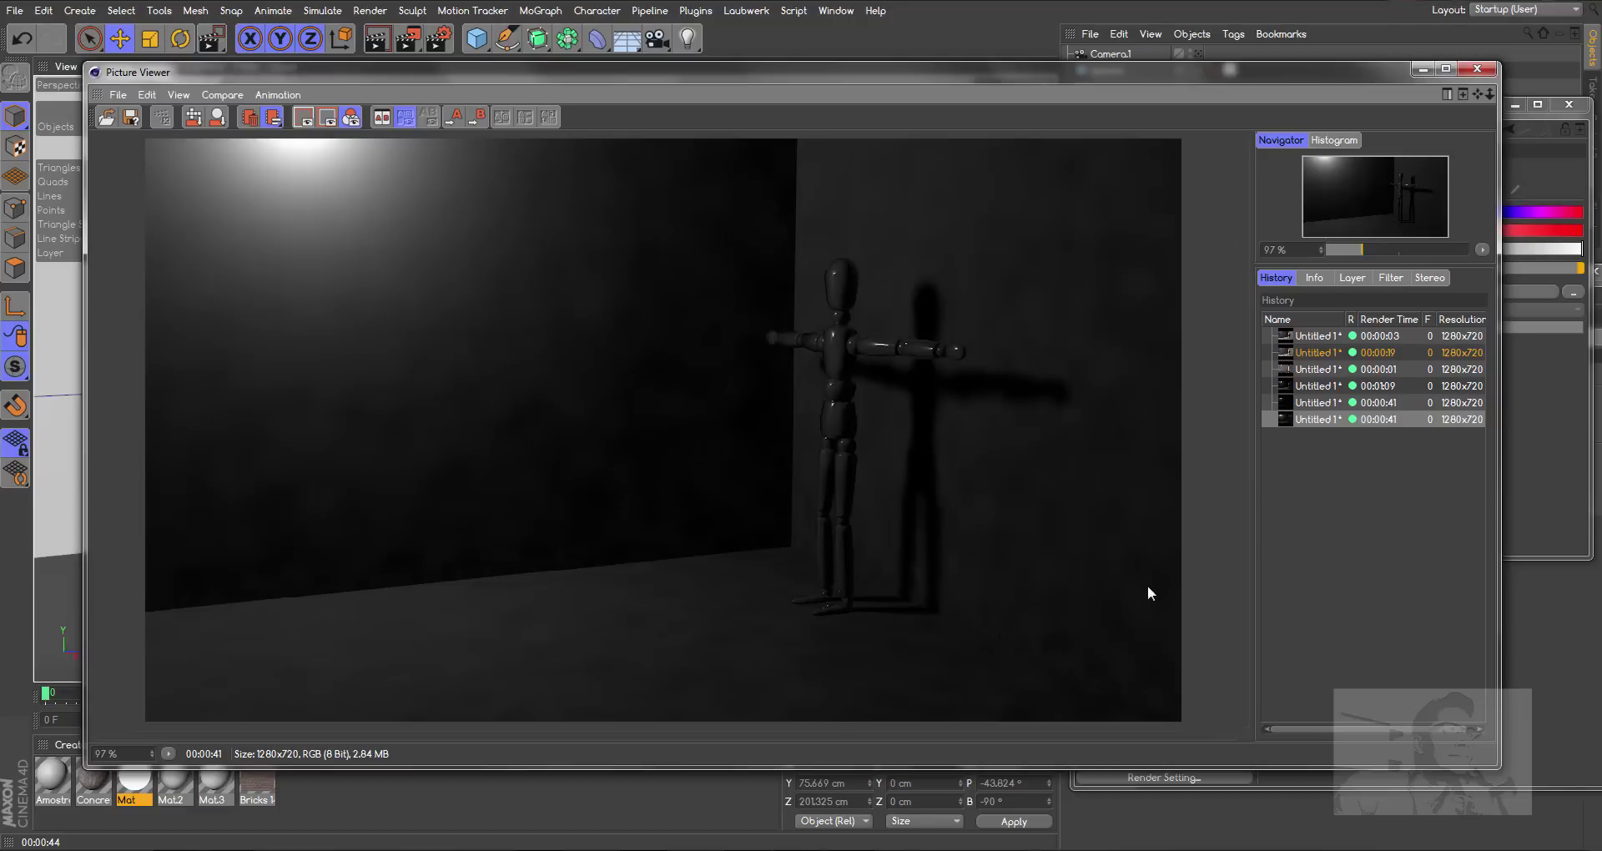
Raise the Mat luminance brightness to 400 % and render again
{"action": "left_click", "coordinate": [1478, 71]}
{"action": "double_click", "coordinate": [1310, 275]}
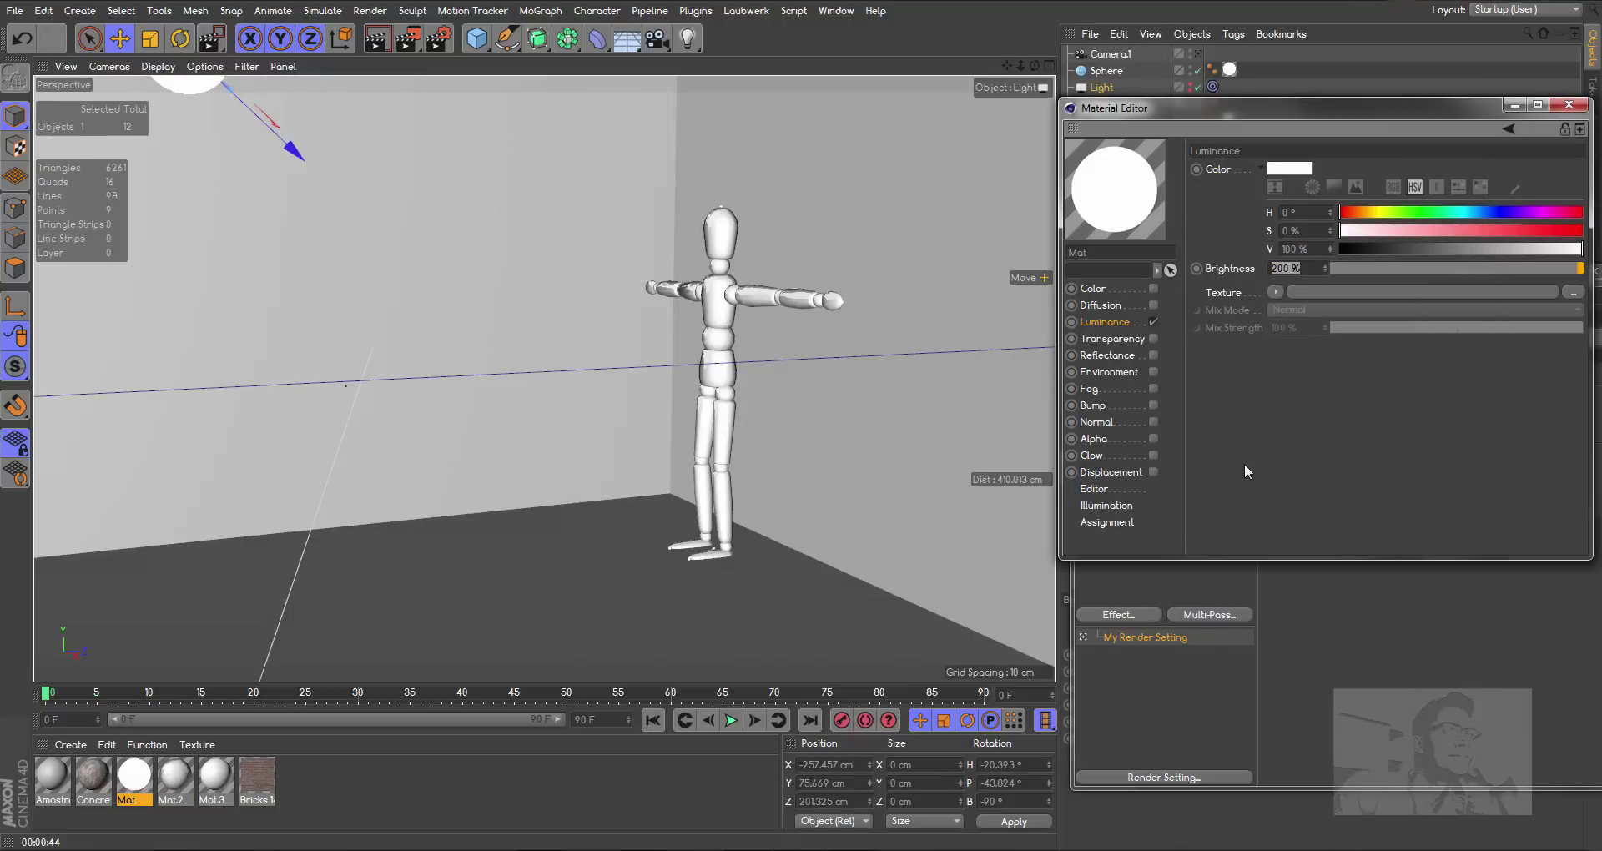
{"action": "type", "text": "400"}
{"action": "key", "text": "Return"}
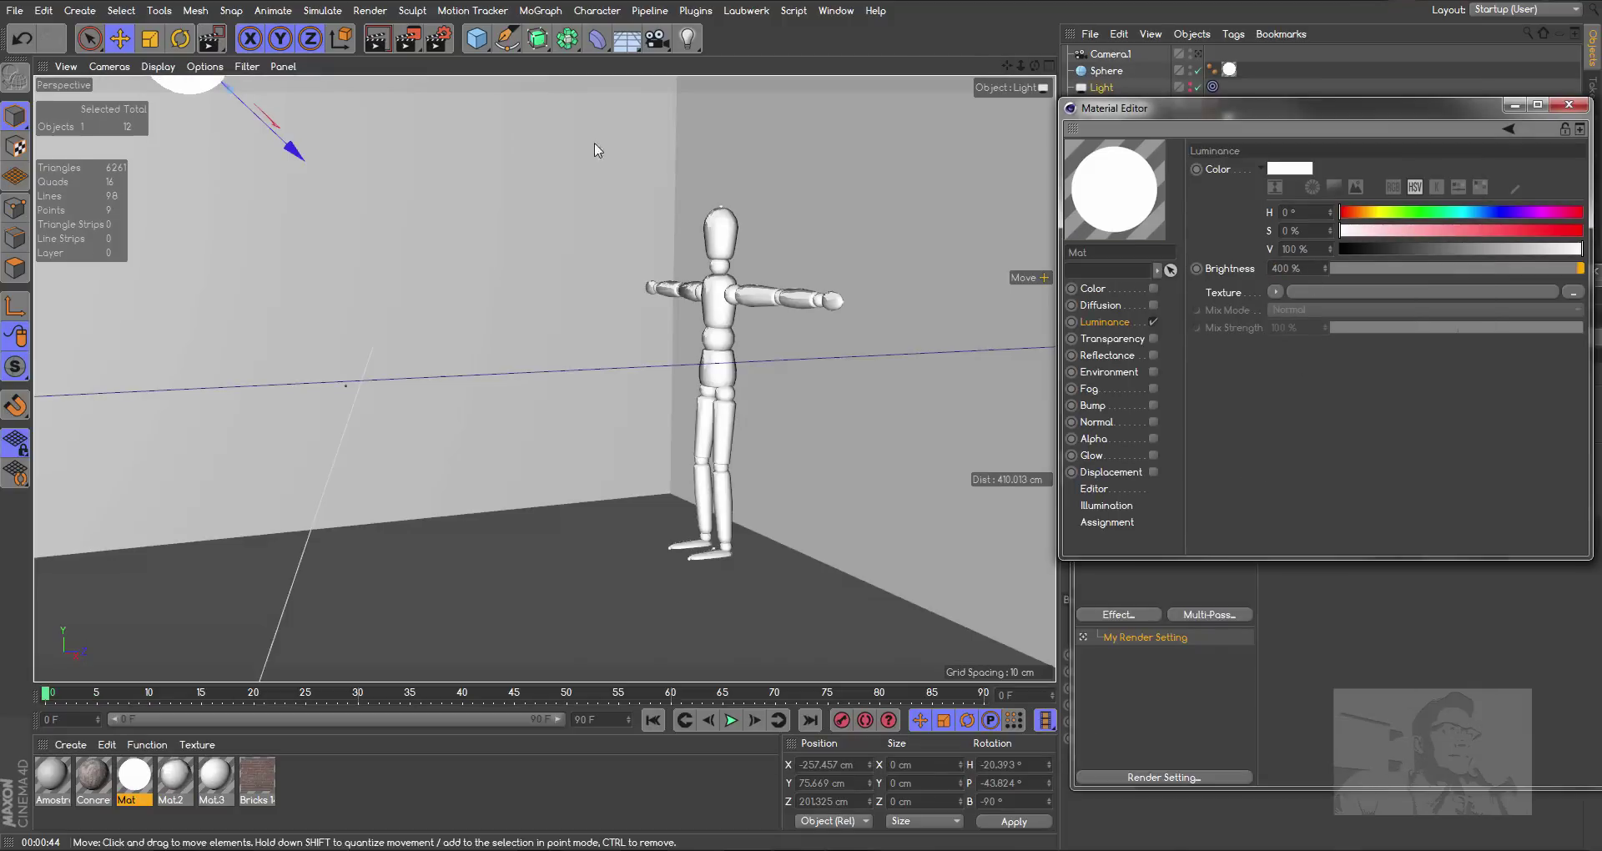
{"action": "left_click", "coordinate": [405, 44]}
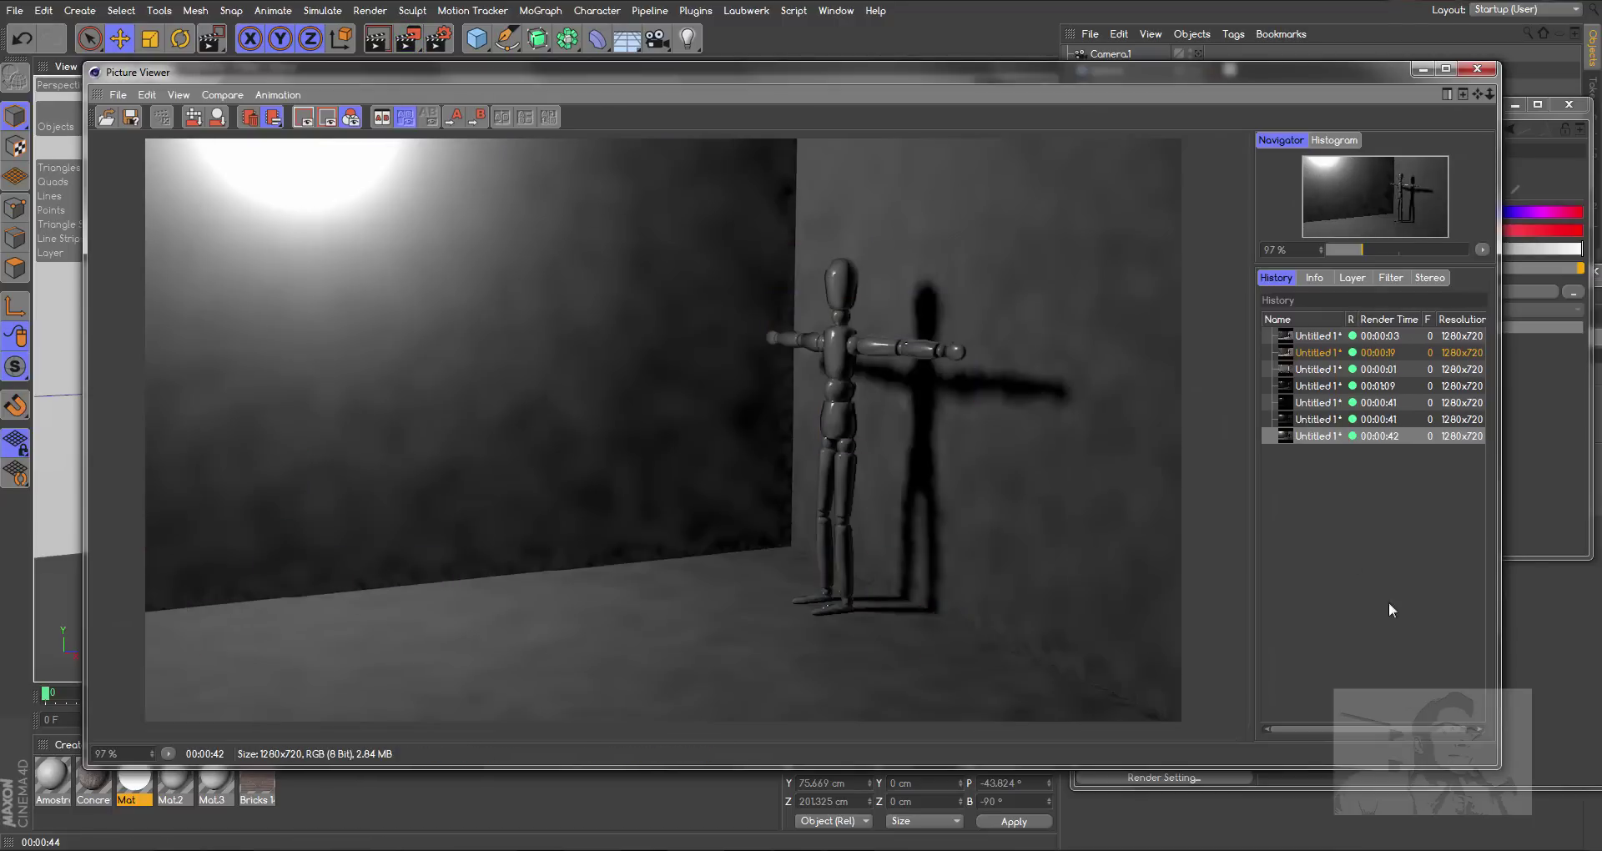
{"action": "left_click", "coordinate": [1328, 404]}
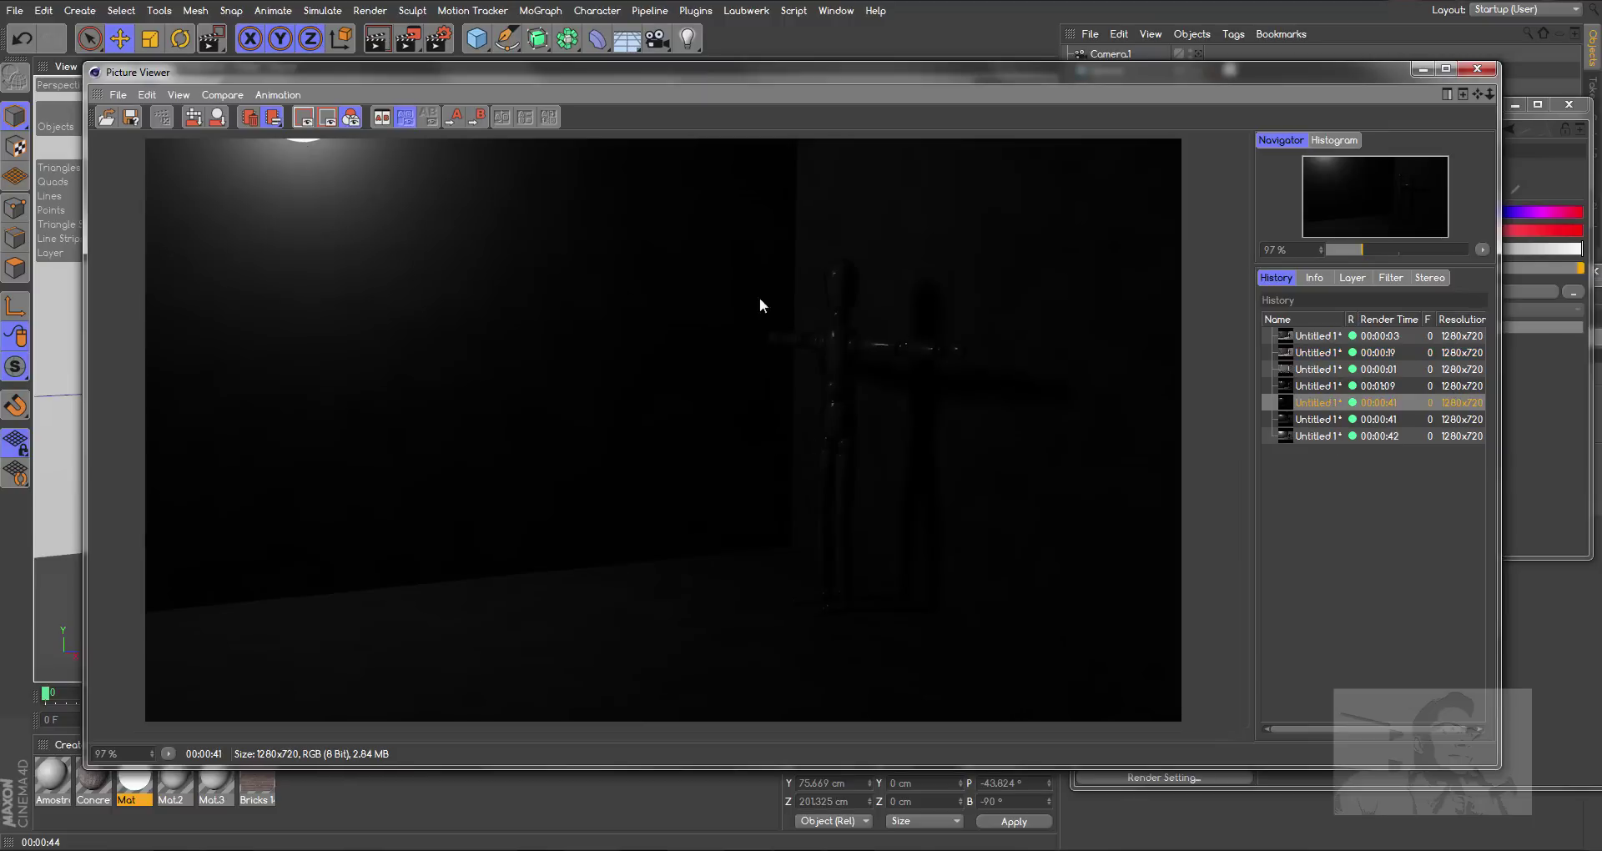
{"action": "left_click", "coordinate": [1300, 417]}
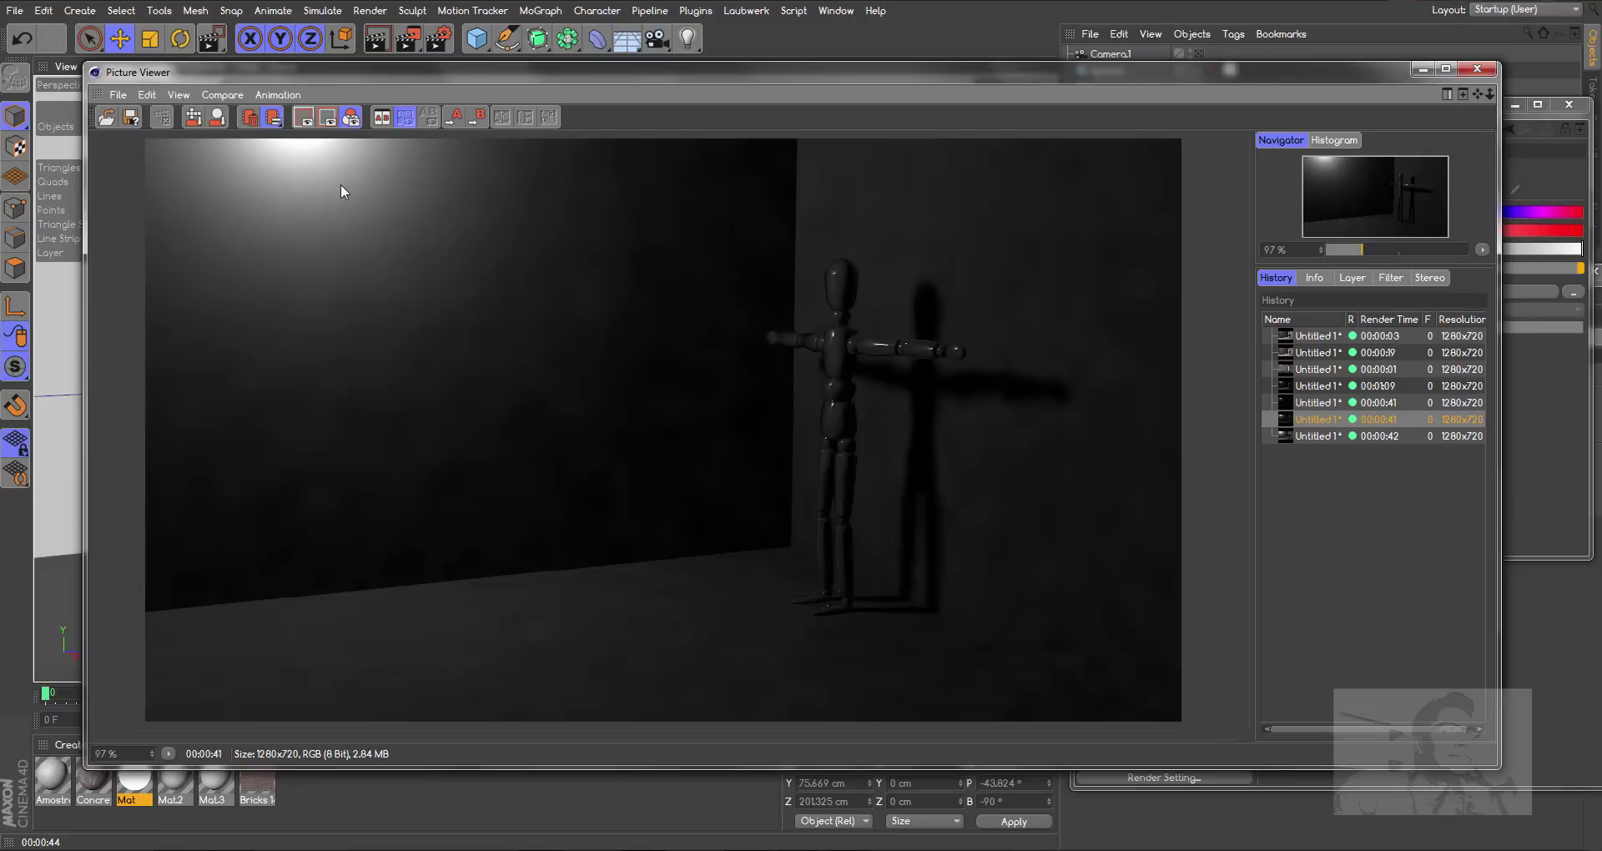
{"action": "left_click", "coordinate": [1325, 436]}
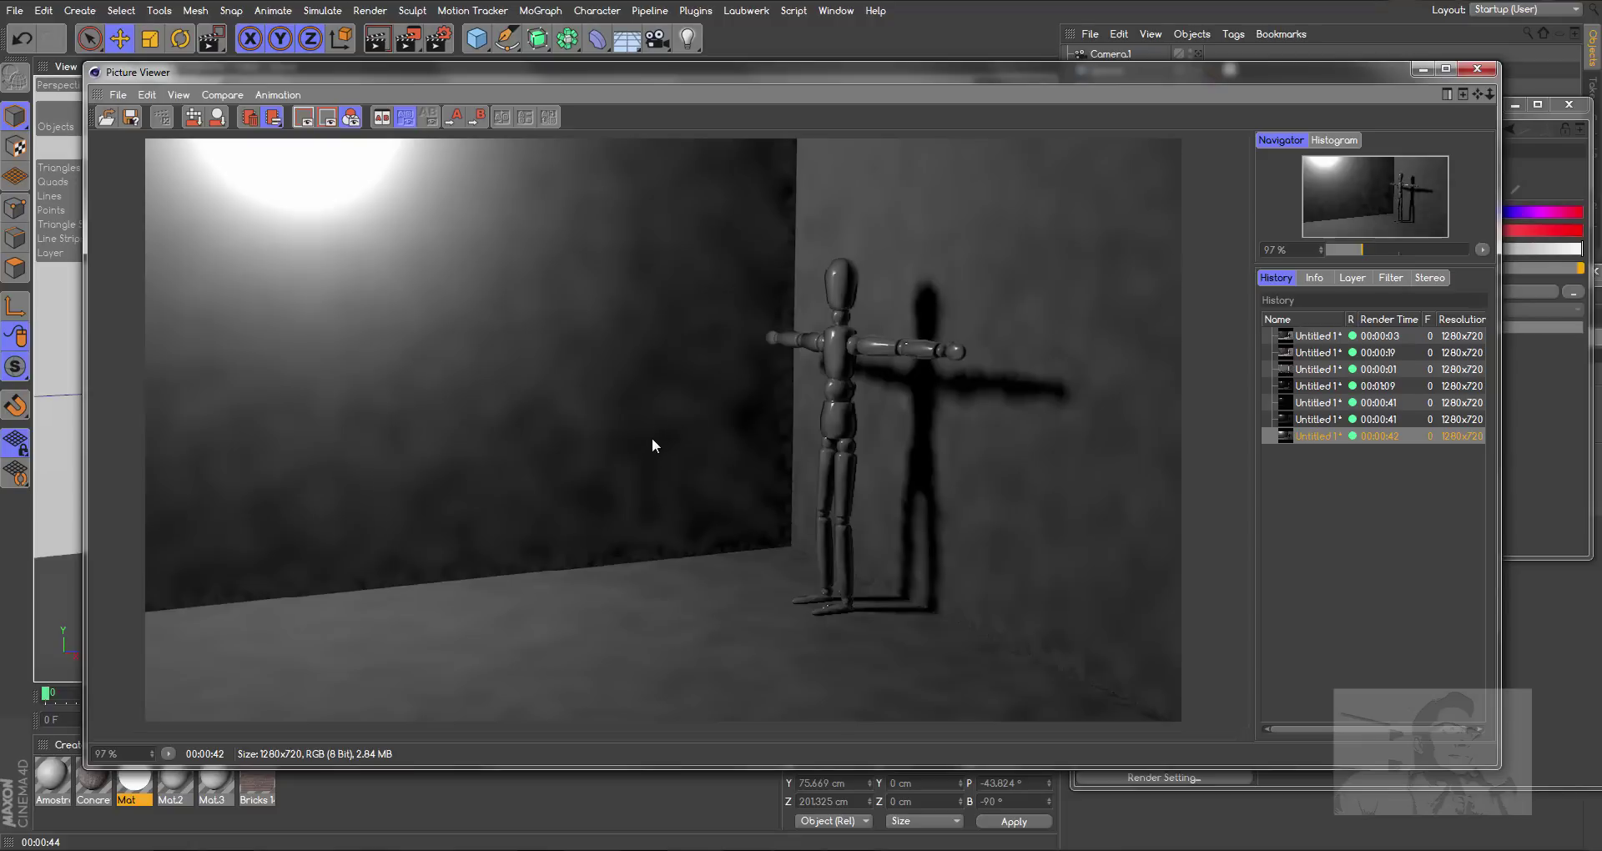
Close the Picture Viewer and place Render Settings beside the scene on the Global Illumination page
{"action": "left_click", "coordinate": [1466, 74]}
{"action": "left_click", "coordinate": [443, 49]}
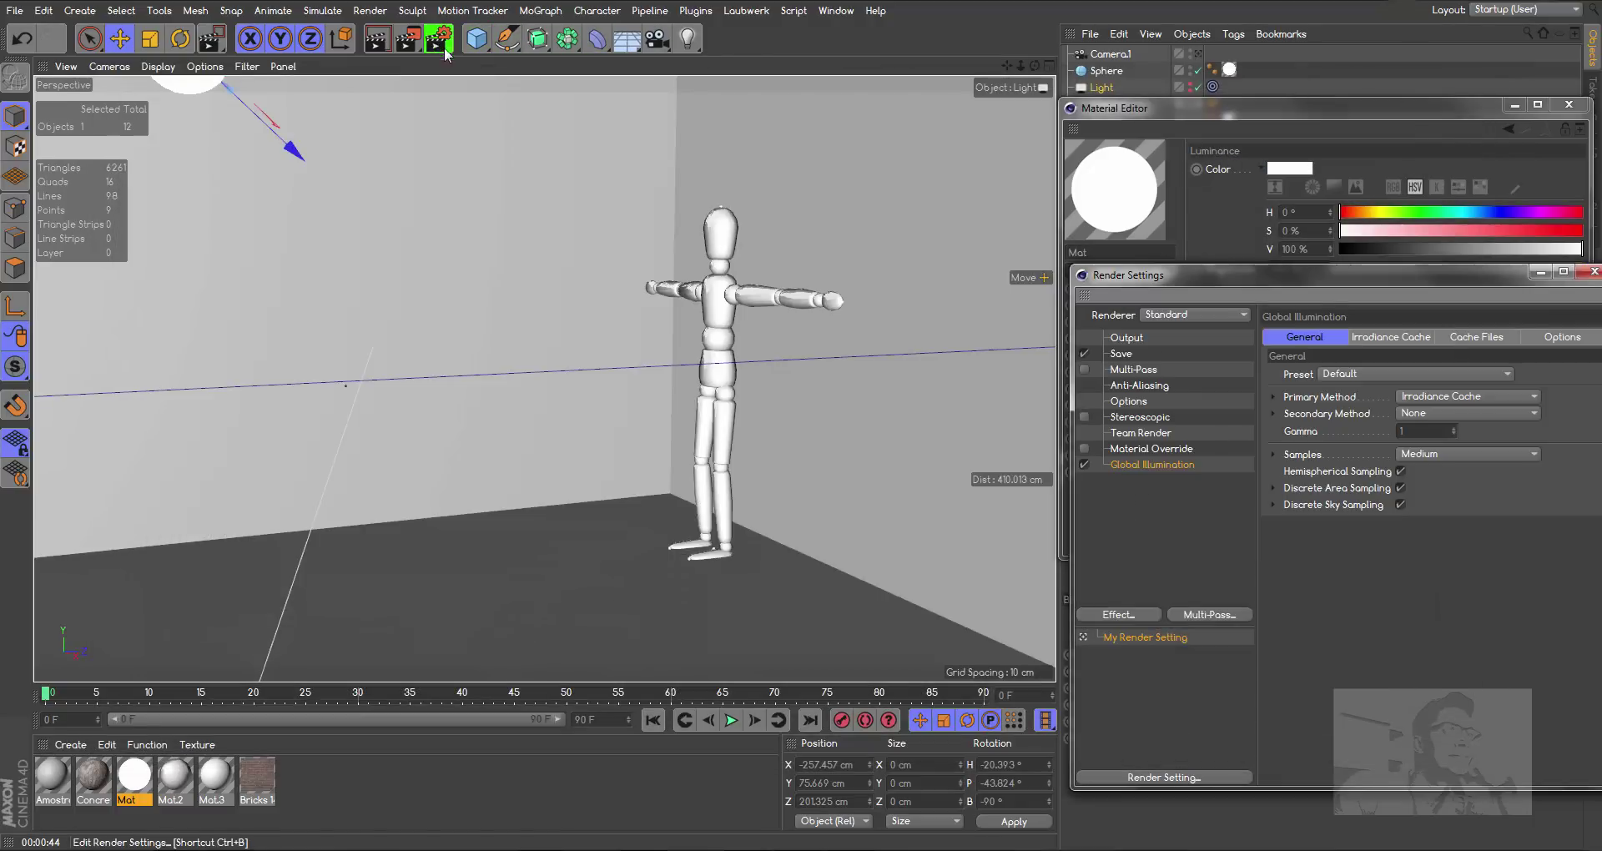
{"action": "left_click_drag", "start_coordinate": [1201, 271], "coordinate": [887, 246]}
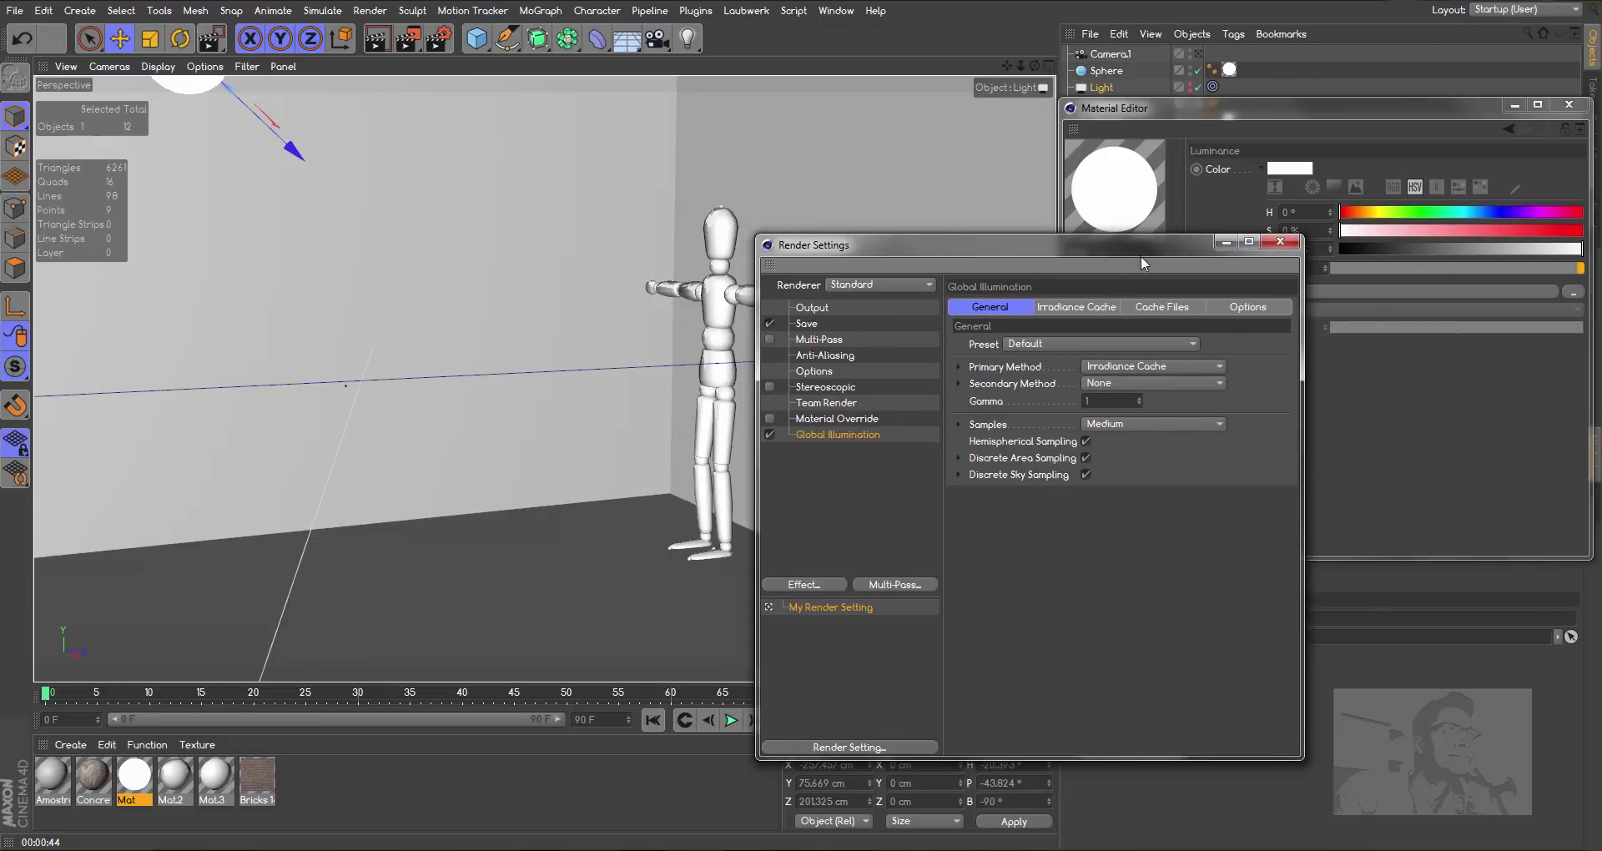
{"action": "mouse_move", "coordinate": [1142, 263]}
{"action": "left_mouse_down"}
{"action": "mouse_move", "coordinate": [1404, 386]}
{"action": "mouse_move", "coordinate": [960, 351]}
{"action": "mouse_move", "coordinate": [894, 361]}
{"action": "left_mouse_up"}
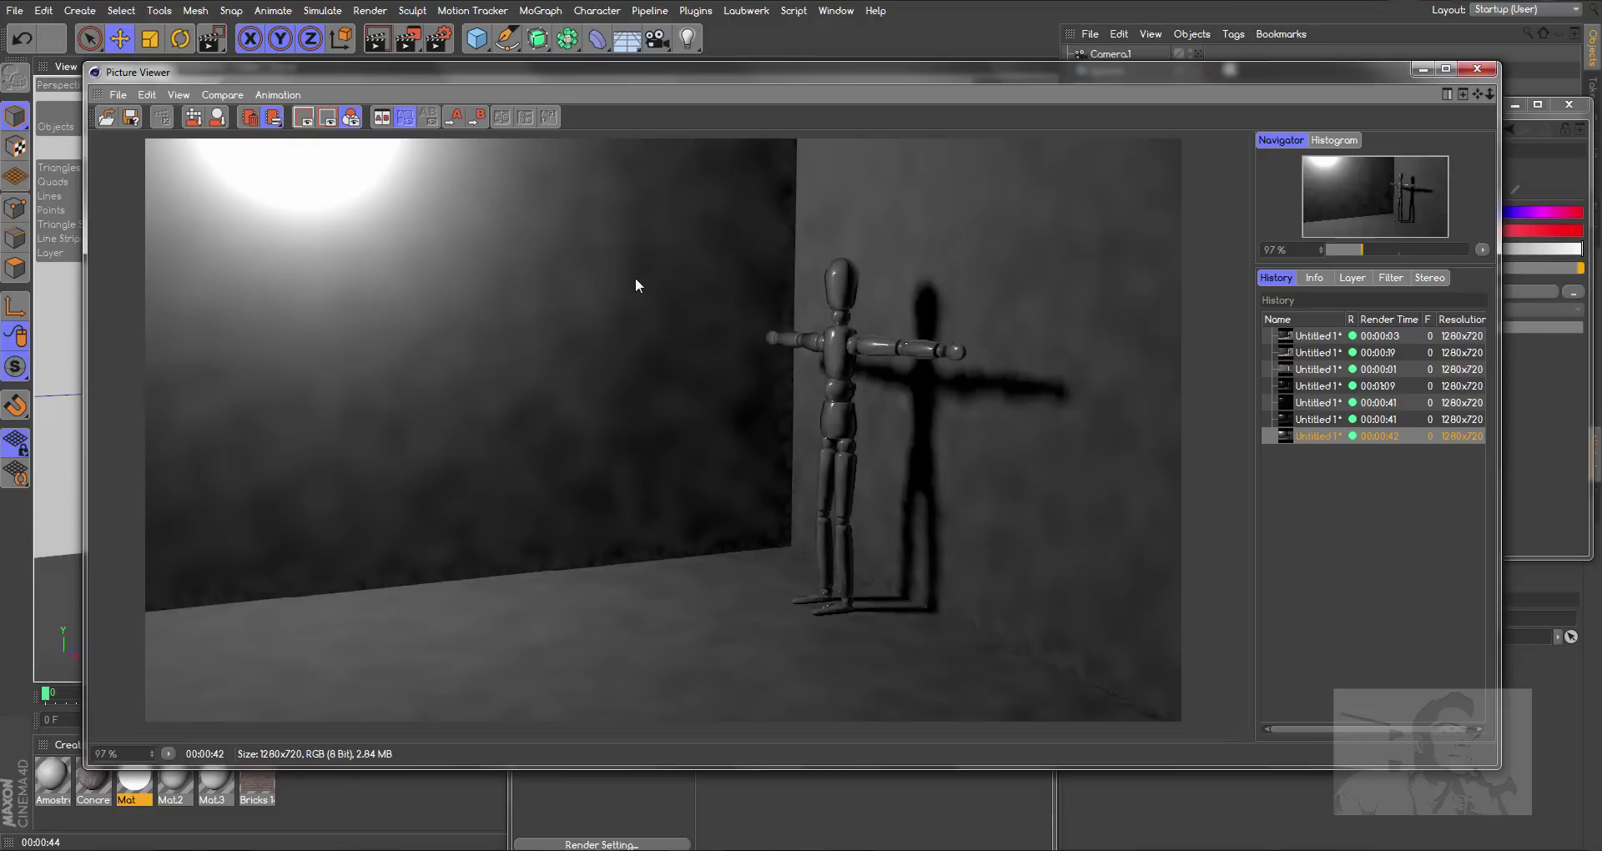
{"action": "left_click", "coordinate": [1475, 70]}
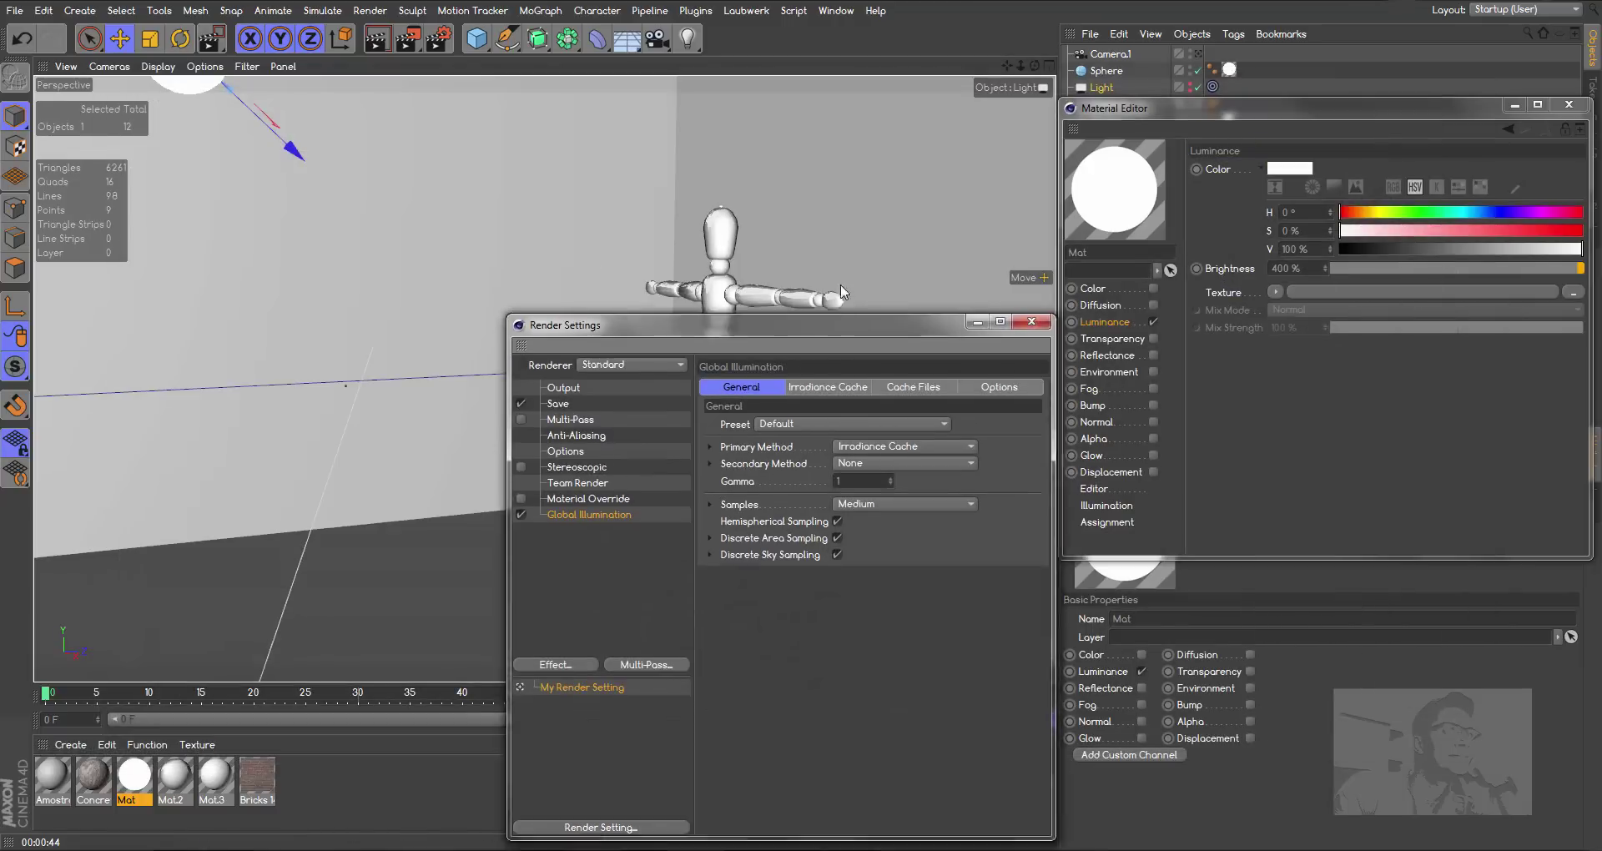
{"action": "left_click_drag", "start_coordinate": [970, 326], "coordinate": [966, 222]}
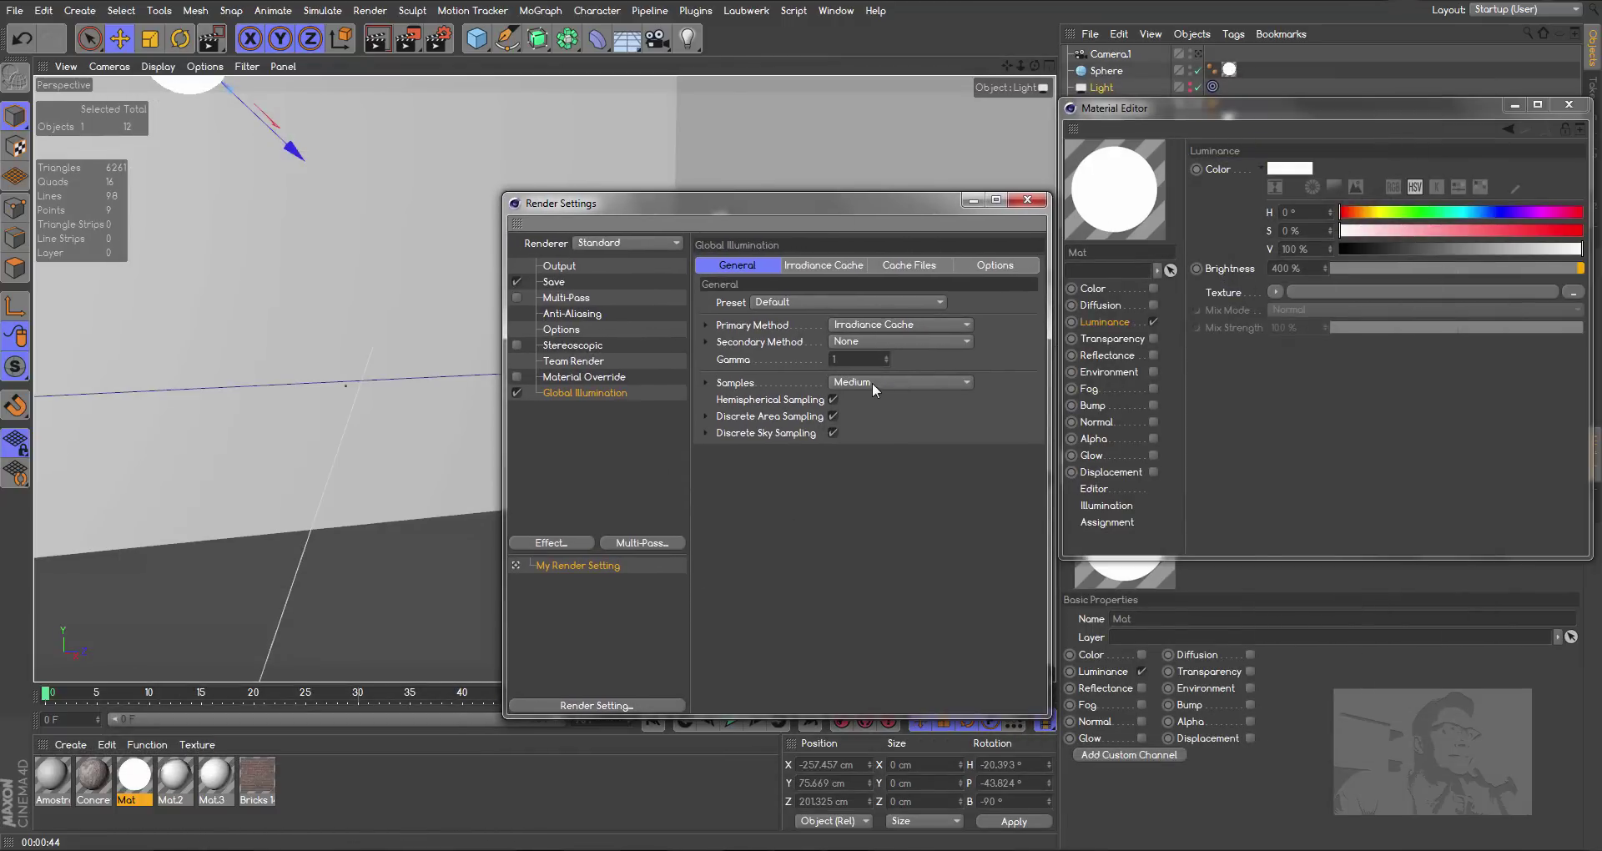
Set the Global Illumination Primary Method to Quasi-Monte Carlo (QMC)
{"action": "left_click", "coordinate": [903, 323]}
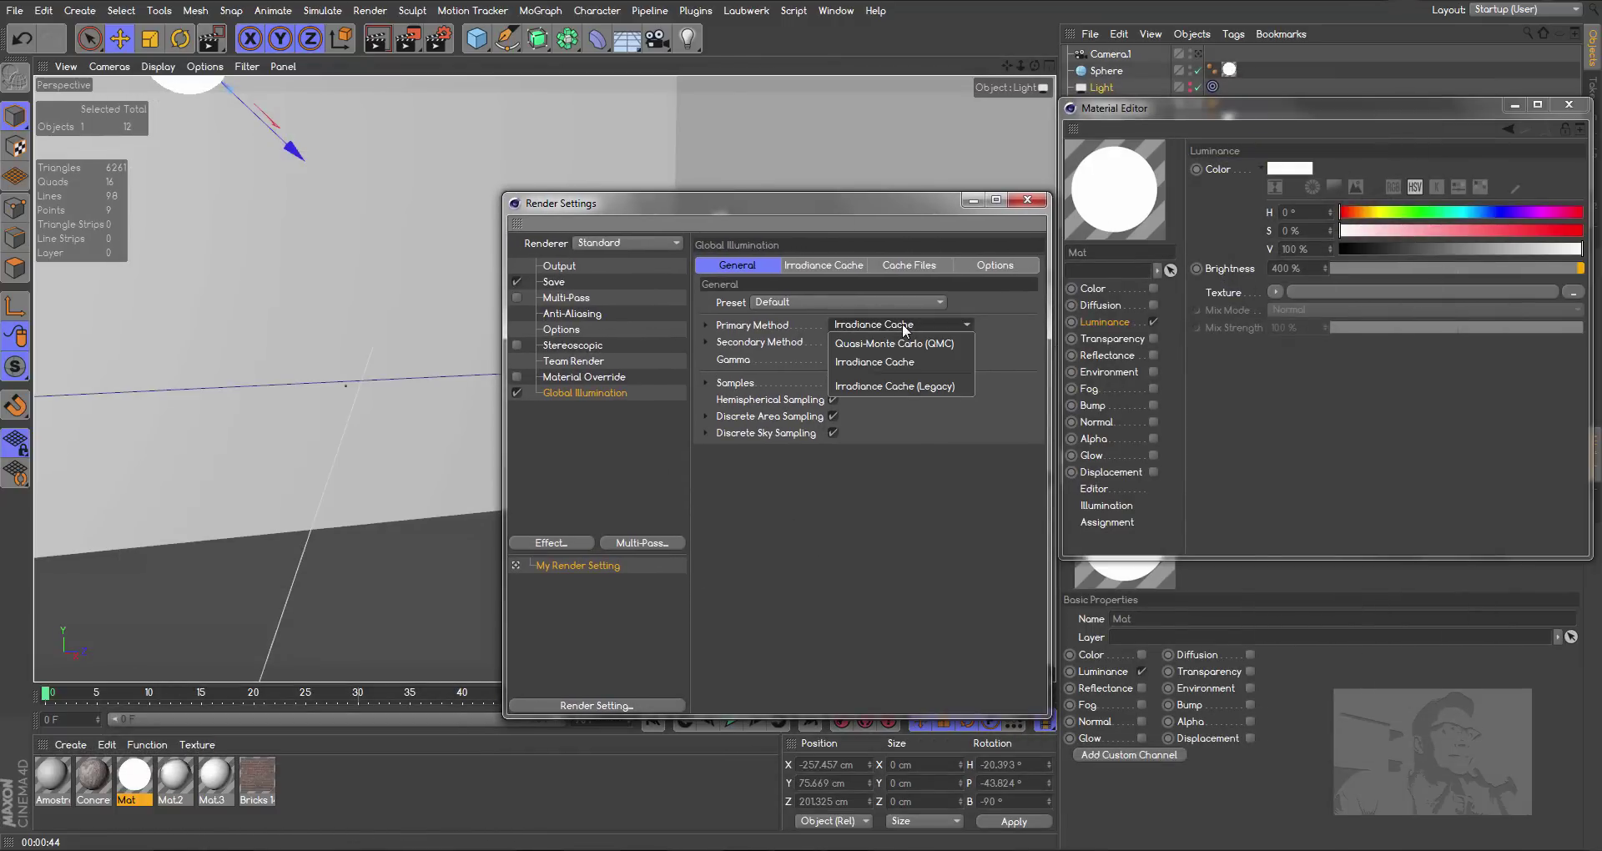
{"action": "left_click", "coordinate": [951, 346]}
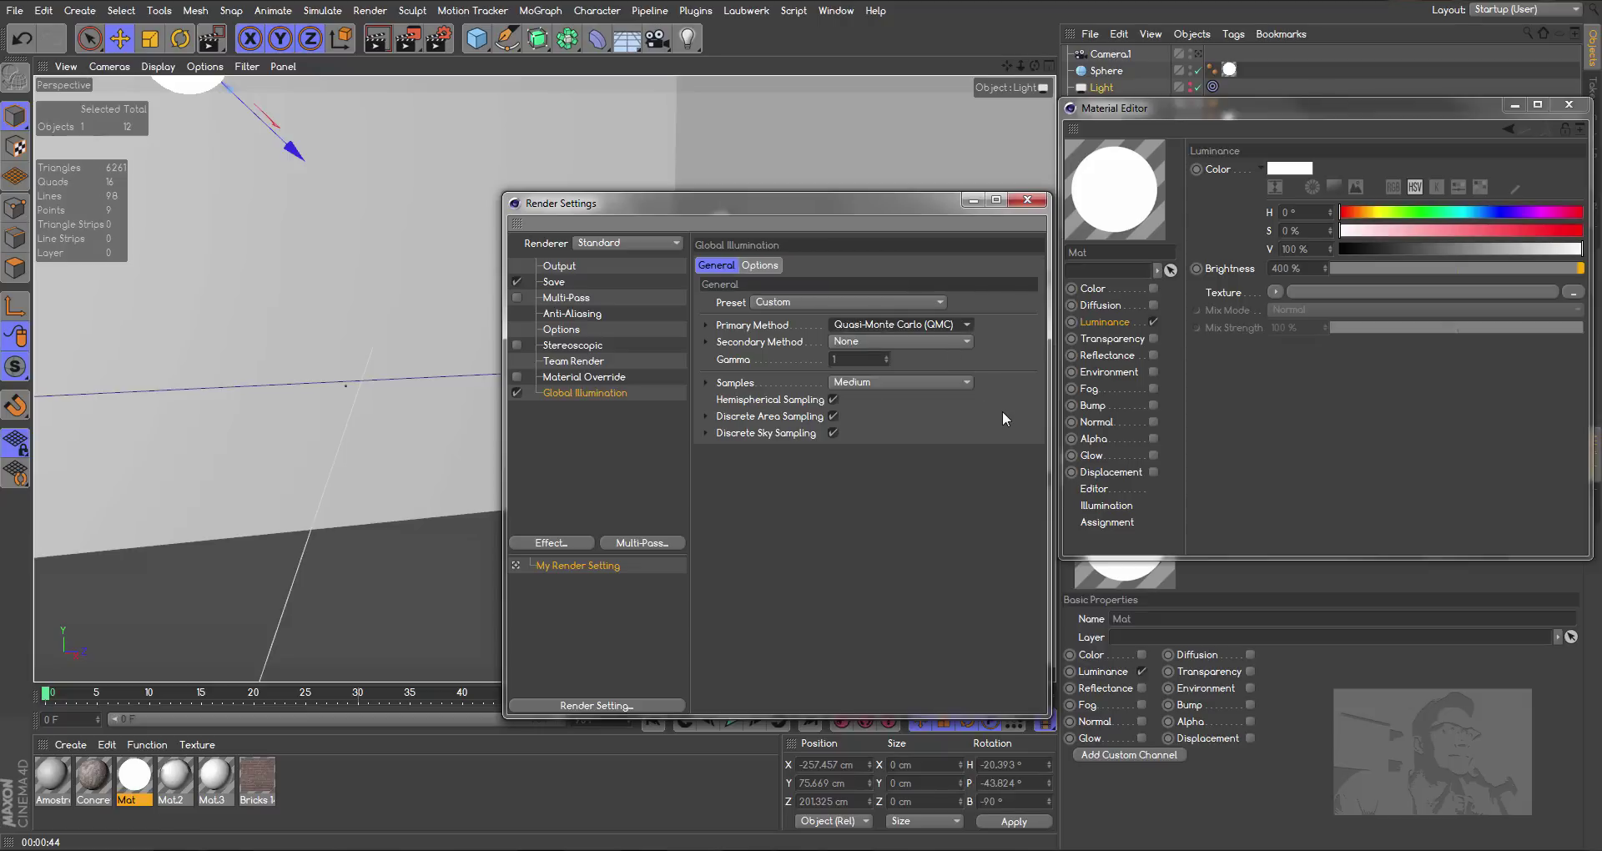
{"action": "left_click_drag", "start_coordinate": [909, 204], "coordinate": [1241, 168]}
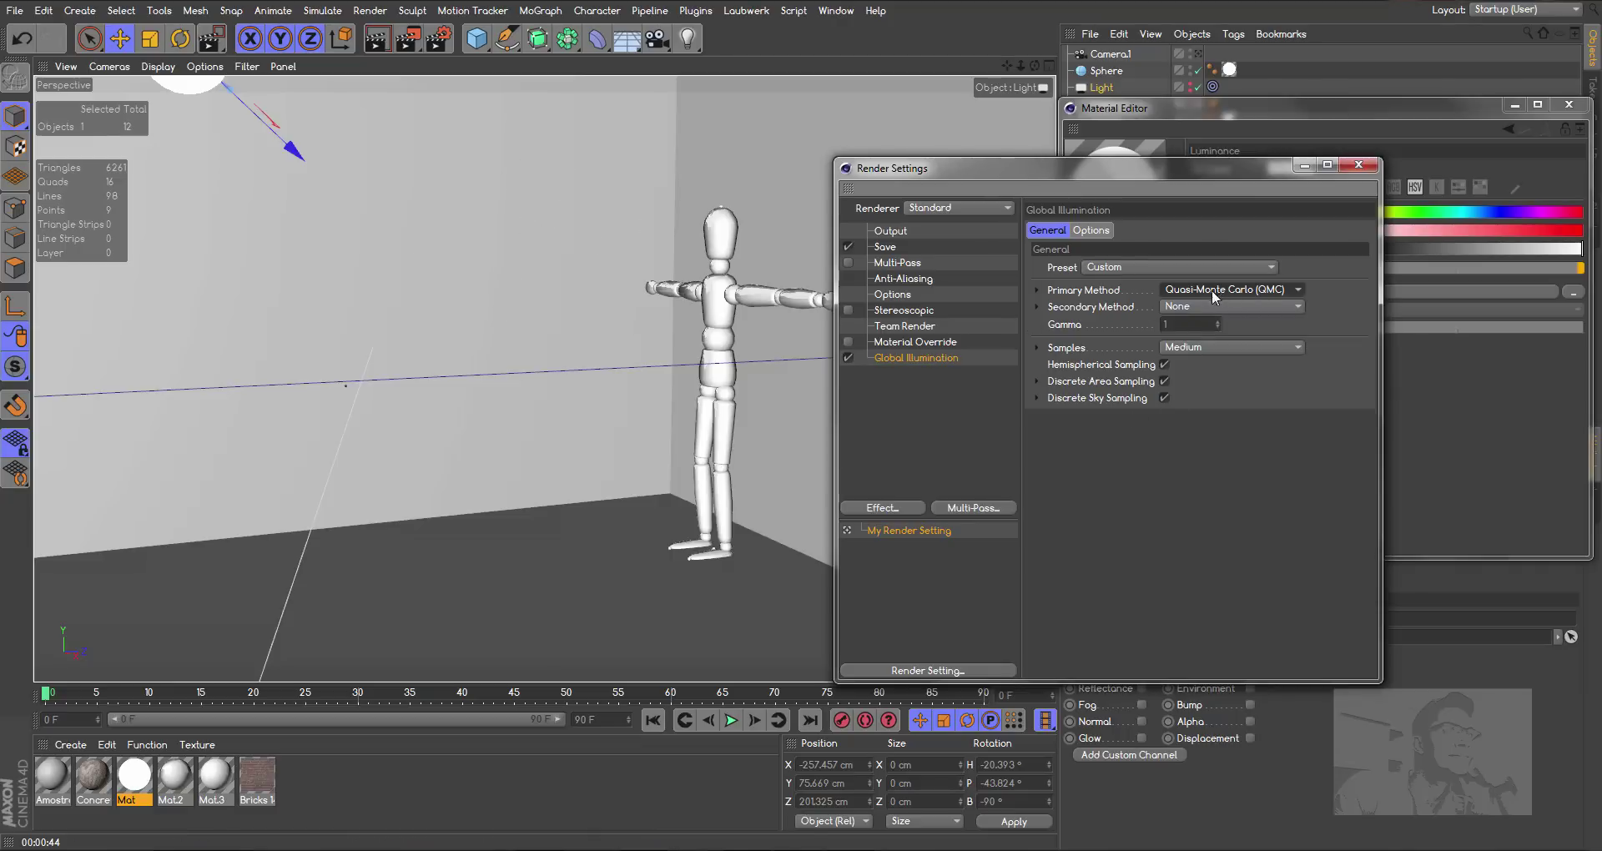
Render Region over the wall beside the mannequin to preview the QMC lighting
{"action": "left_click", "coordinate": [409, 39]}
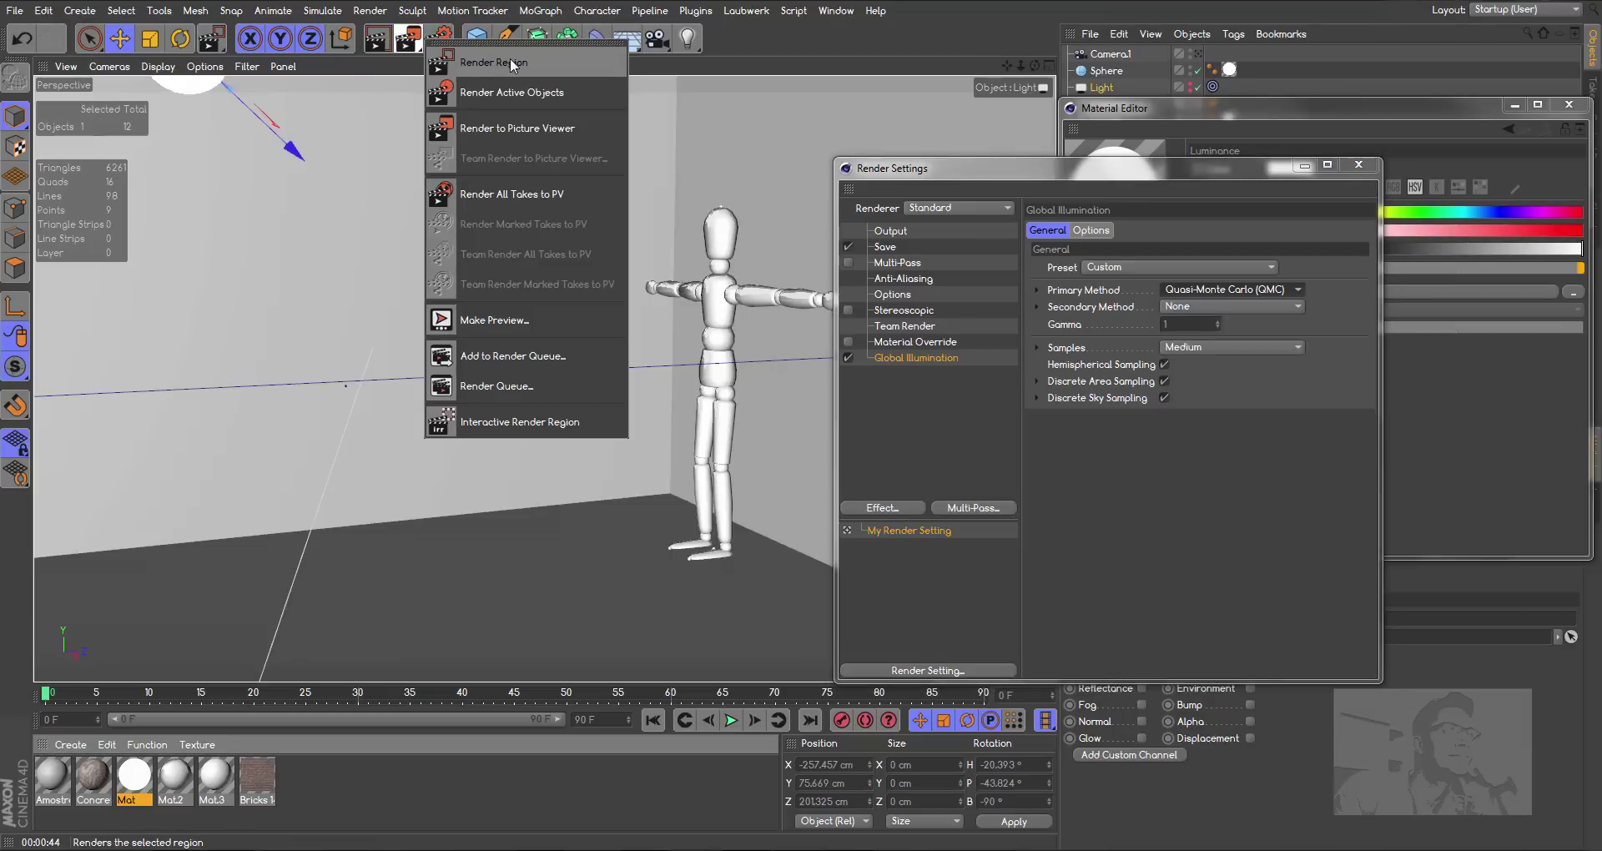
{"action": "left_click", "coordinate": [534, 64]}
{"action": "left_click_drag", "start_coordinate": [494, 298], "coordinate": [709, 576]}
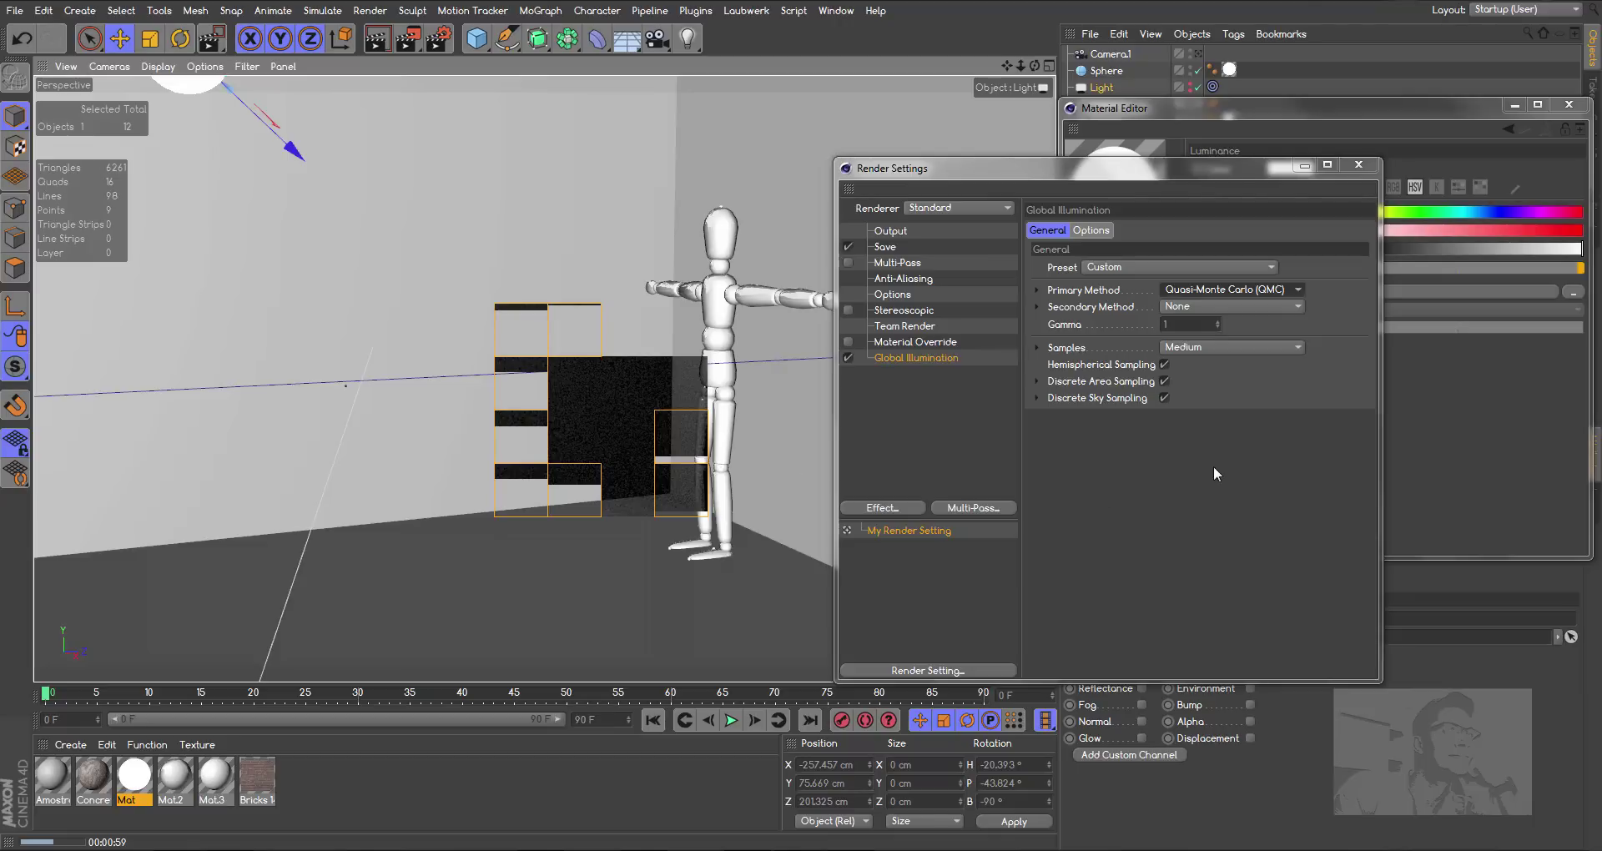
Switch the Global Illumination Primary Method back to Irradiance Cache
{"action": "left_click", "coordinate": [1222, 290]}
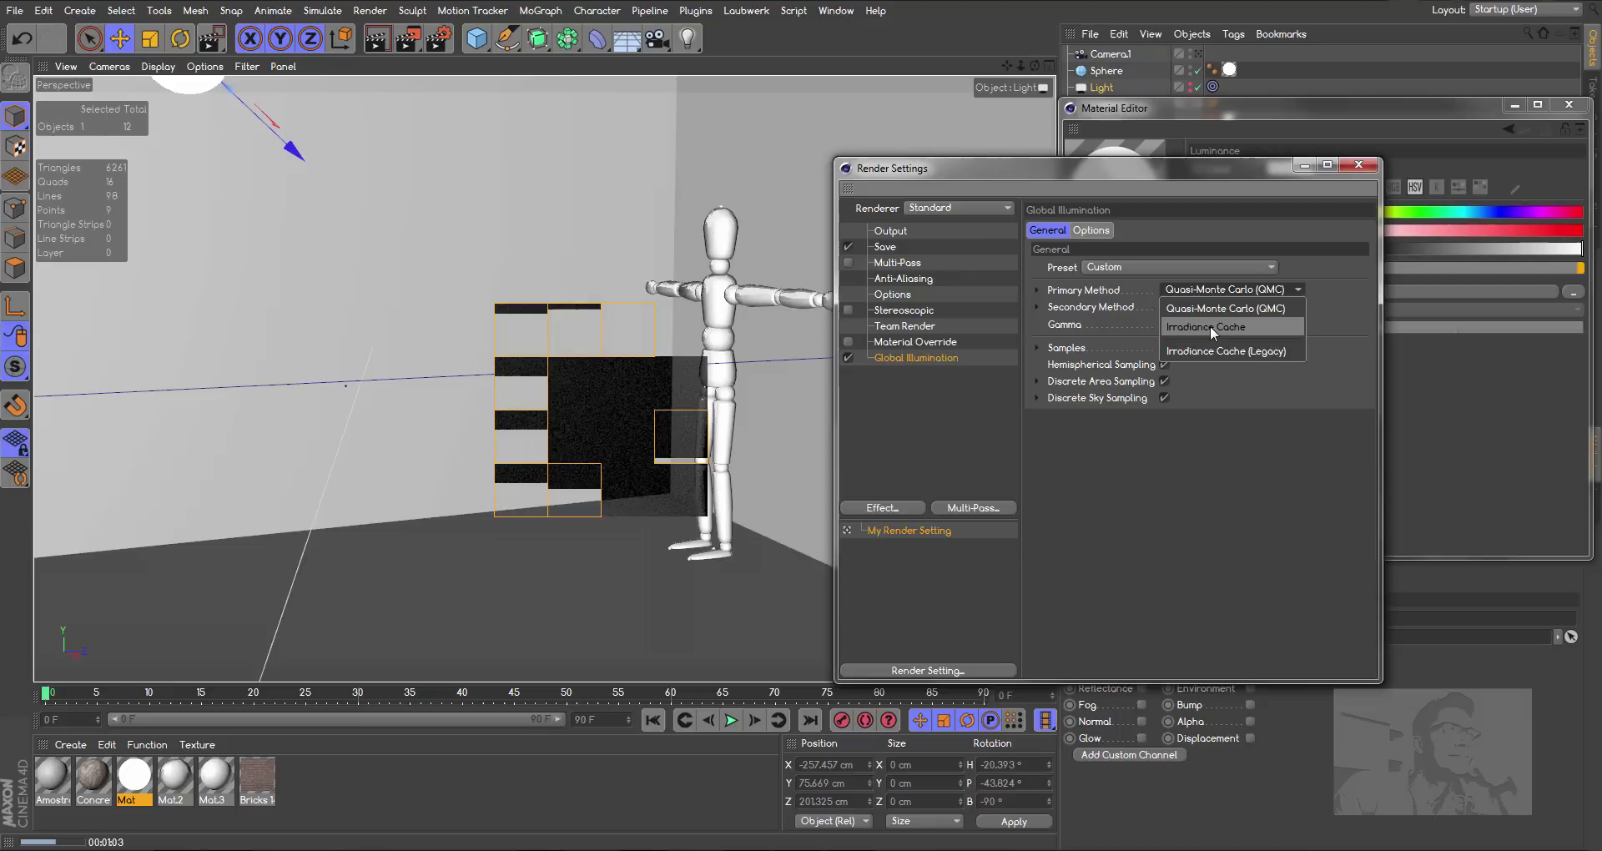
{"action": "left_click", "coordinate": [1210, 326]}
{"action": "left_click", "coordinate": [1215, 289]}
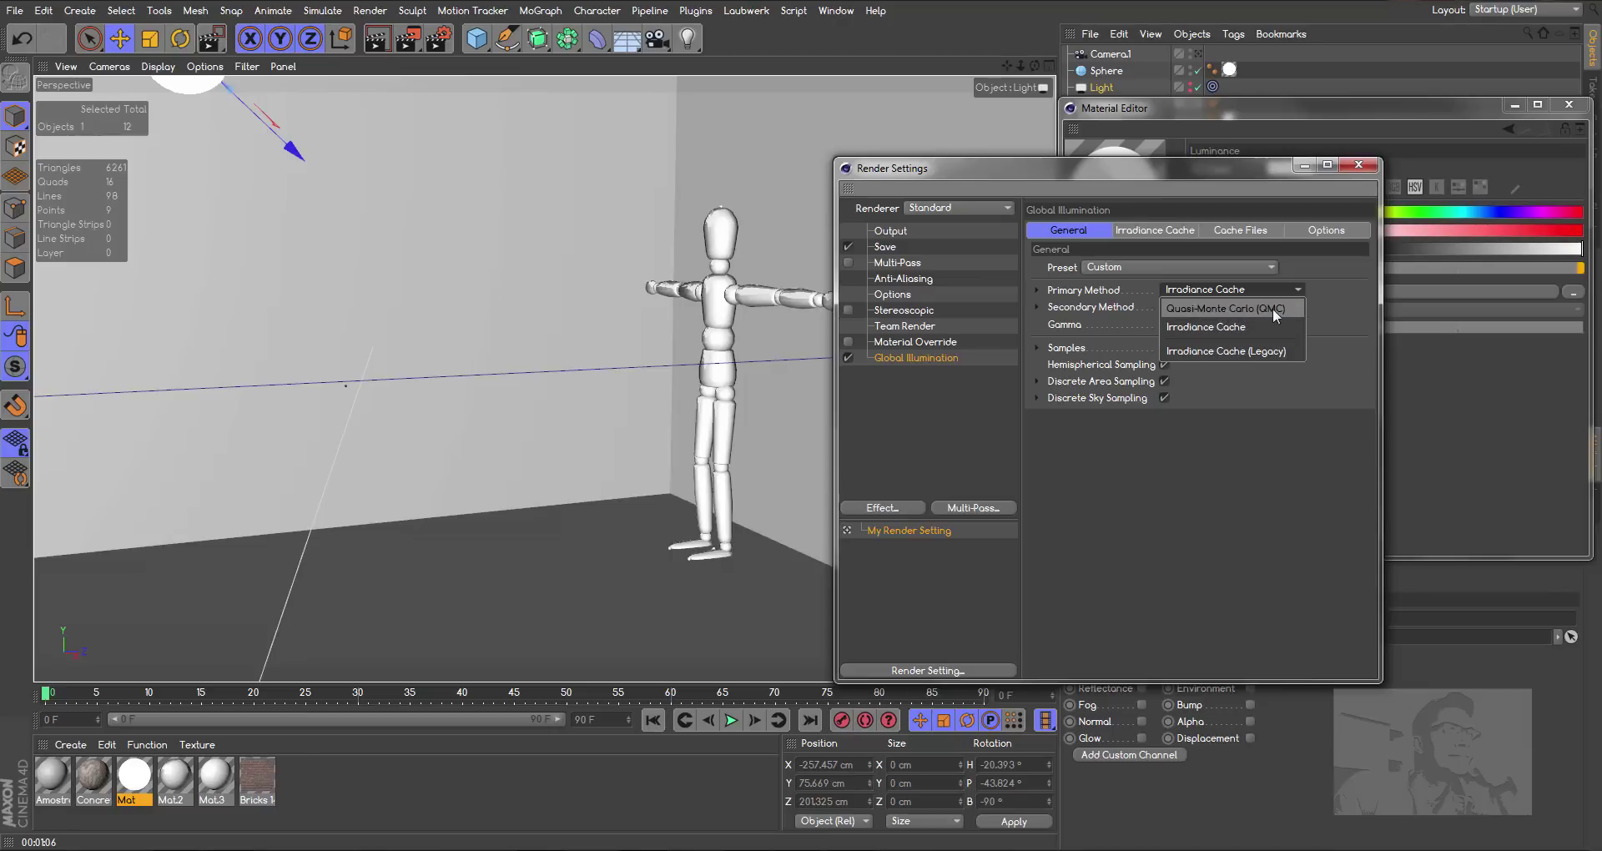
{"action": "left_click", "coordinate": [1221, 327]}
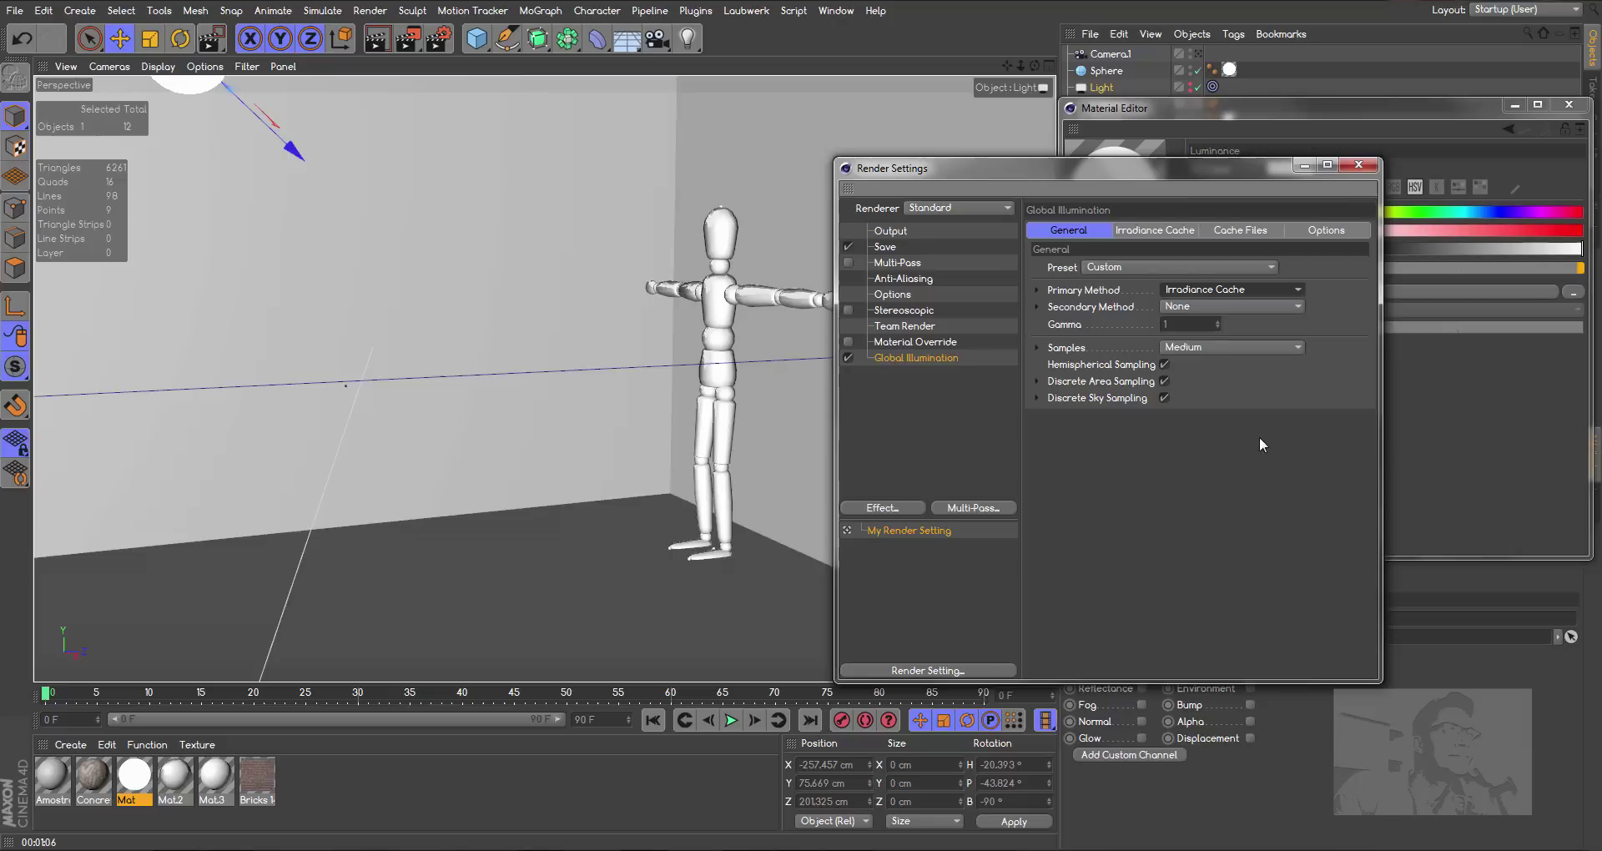
{"action": "mouse_move", "coordinate": [1252, 170]}
{"action": "left_mouse_down"}
{"action": "mouse_move", "coordinate": [1063, 454]}
{"action": "mouse_move", "coordinate": [848, 243]}
{"action": "mouse_move", "coordinate": [1245, 204]}
{"action": "mouse_move", "coordinate": [1199, 157]}
{"action": "mouse_move", "coordinate": [1228, 160]}
{"action": "left_mouse_up"}
Close Render Settings and show the Mat material's Illumination channel in the Material Editor
{"action": "left_click", "coordinate": [1337, 160]}
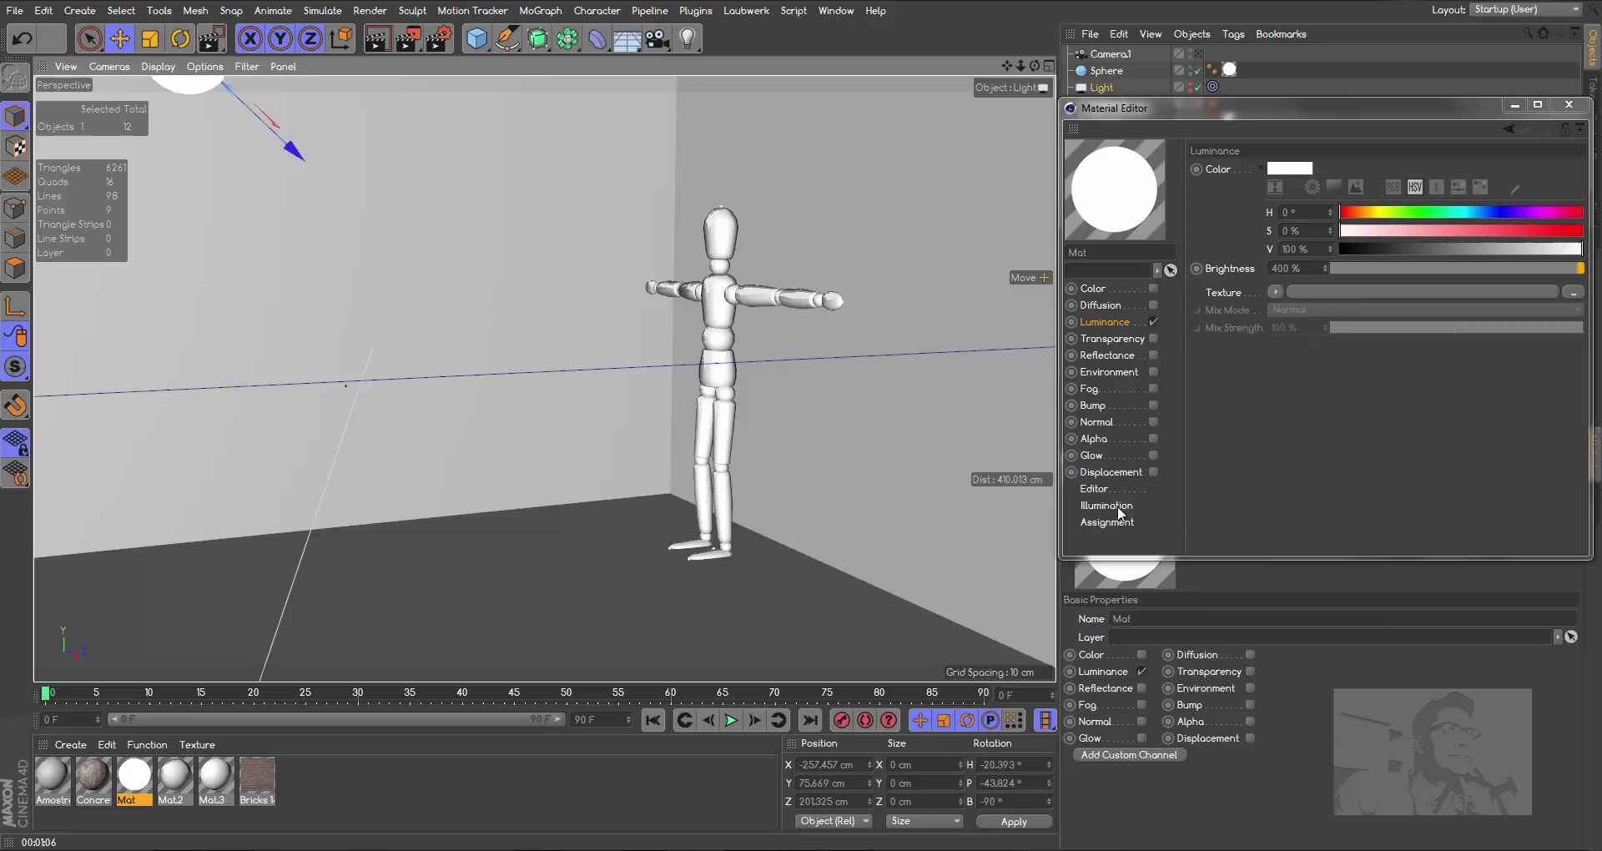
{"action": "left_click", "coordinate": [1107, 506]}
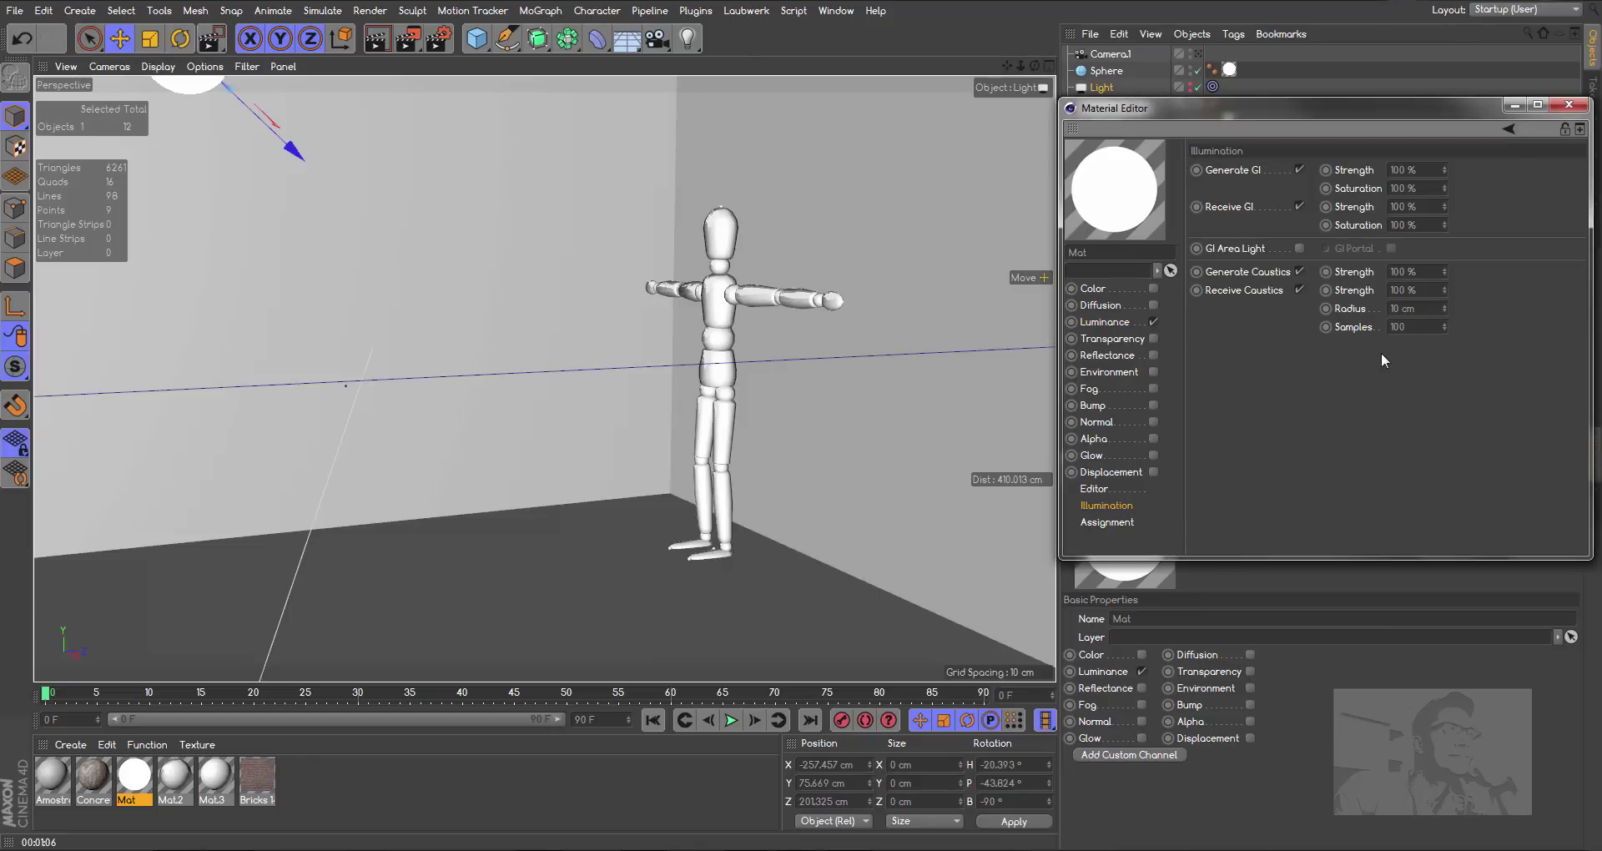
{"action": "left_click_drag", "start_coordinate": [1312, 113], "coordinate": [1211, 128]}
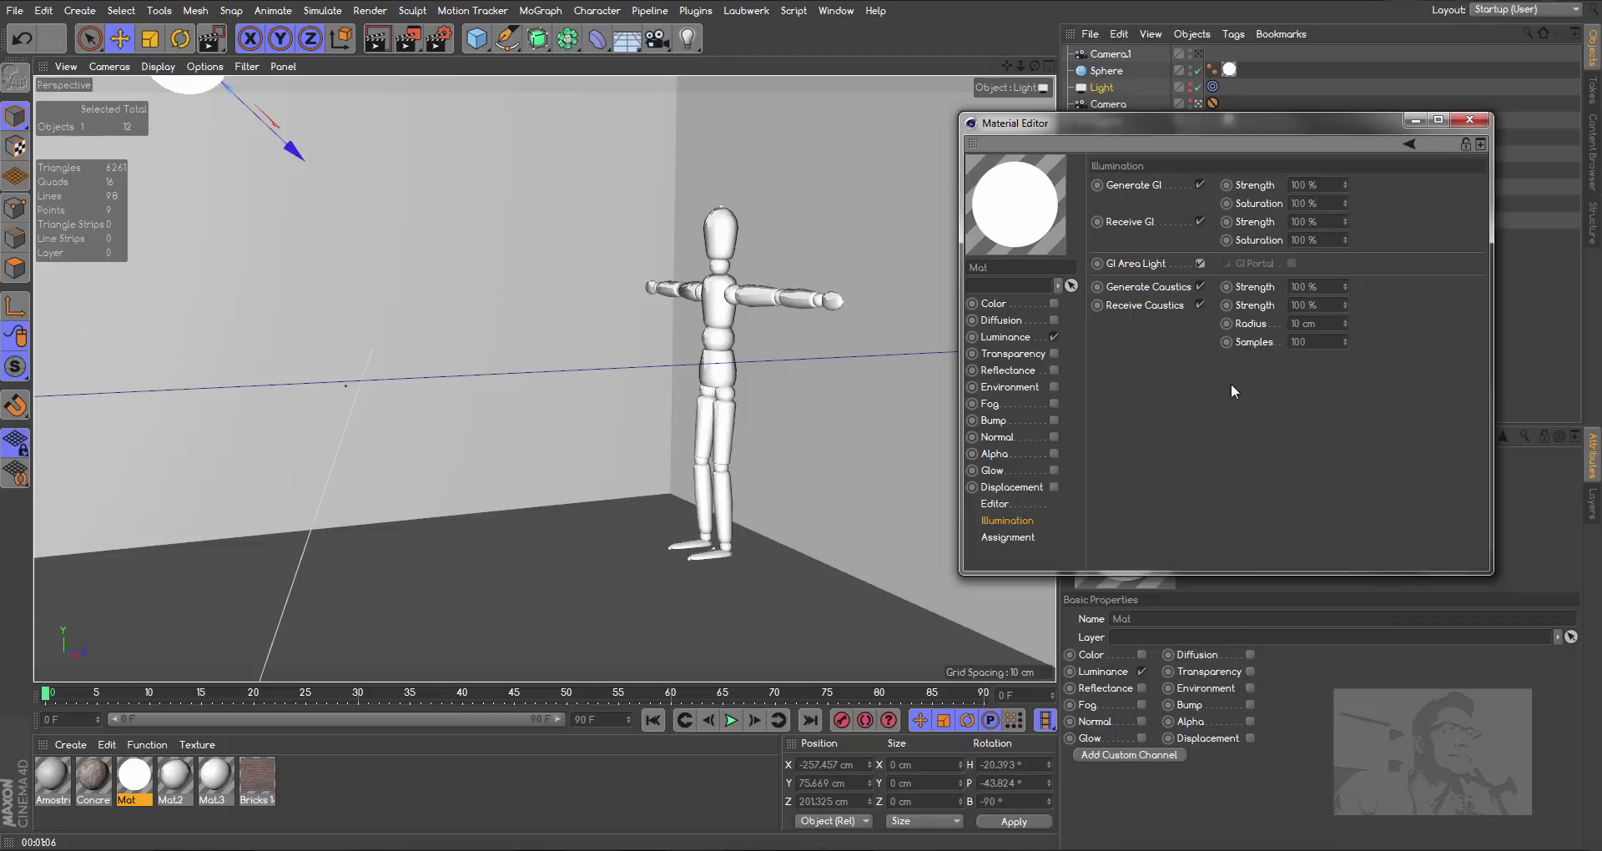
{"action": "left_click_drag", "start_coordinate": [1174, 129], "coordinate": [1258, 141]}
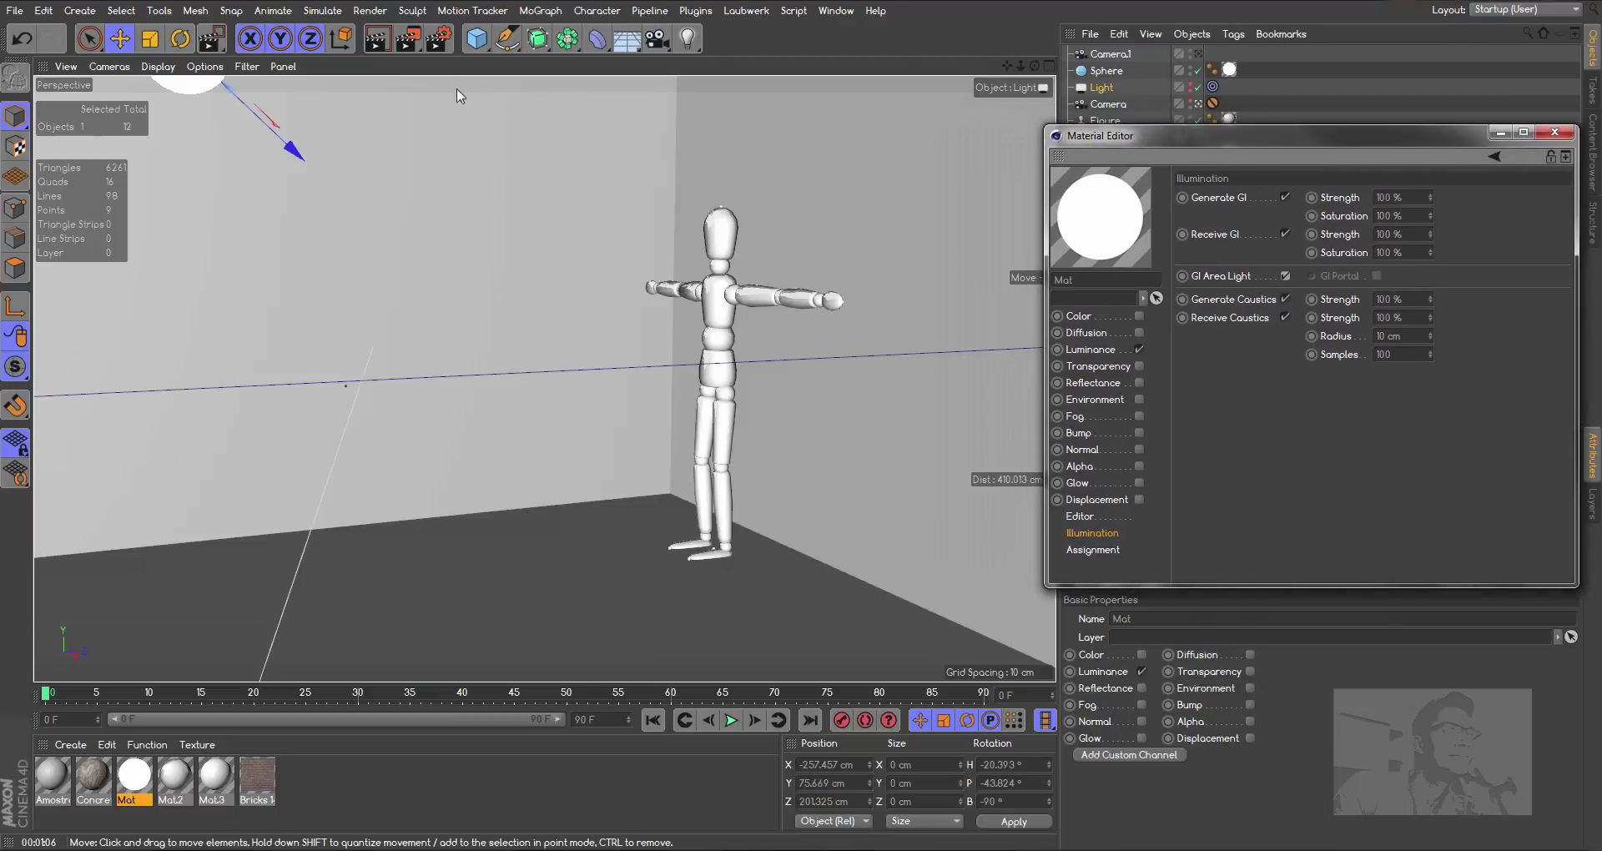
Render the room with Irradiance Cache and compare it against the earlier 00:00:42 render
{"action": "left_click", "coordinate": [407, 42]}
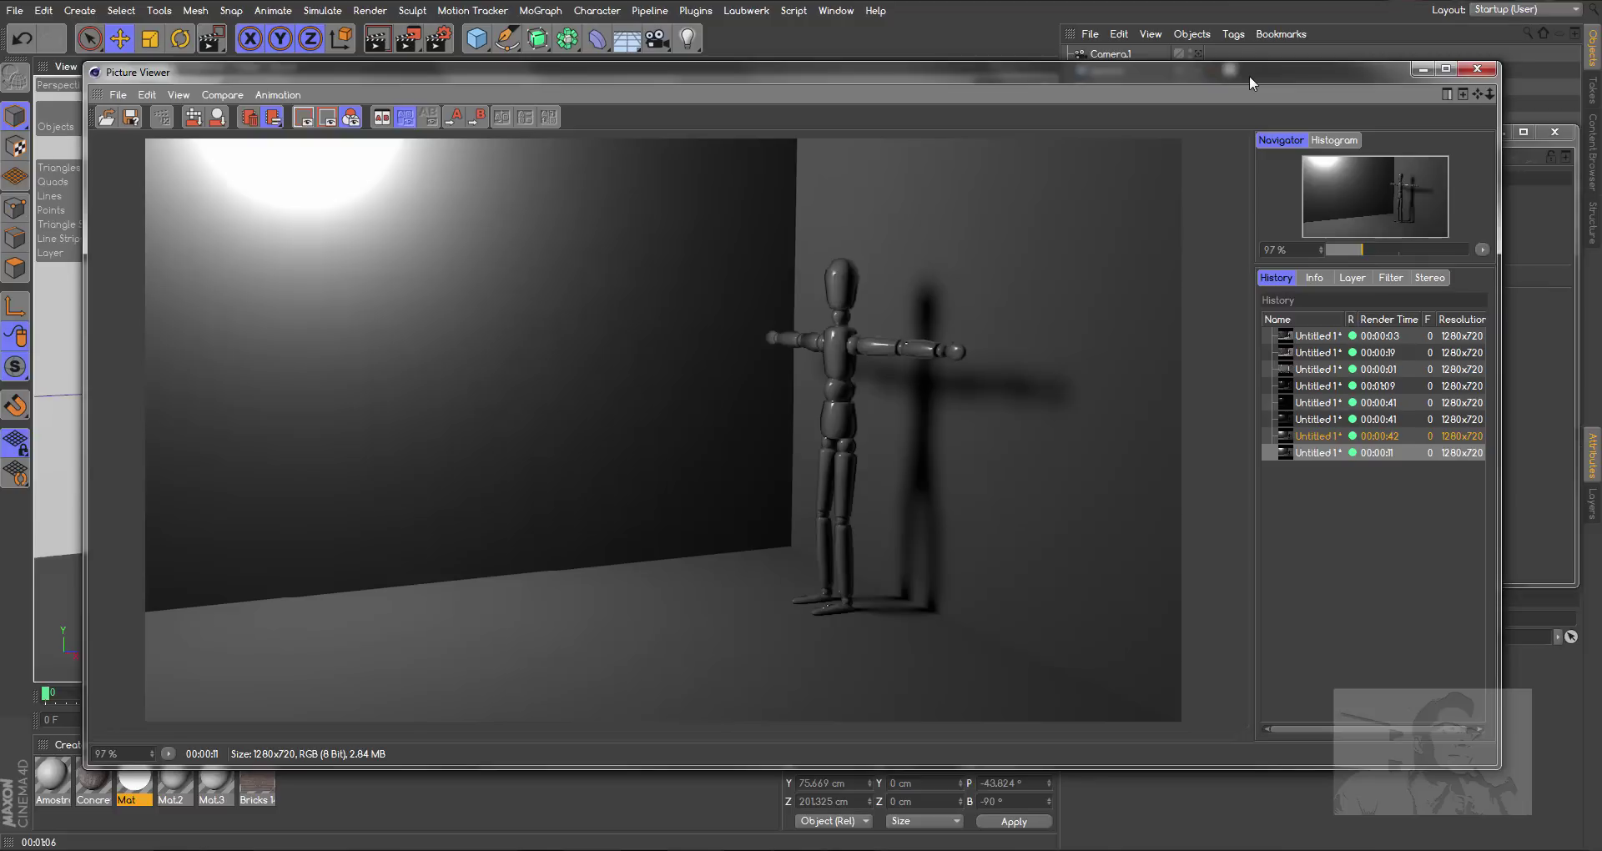
{"action": "left_click", "coordinate": [1530, 226]}
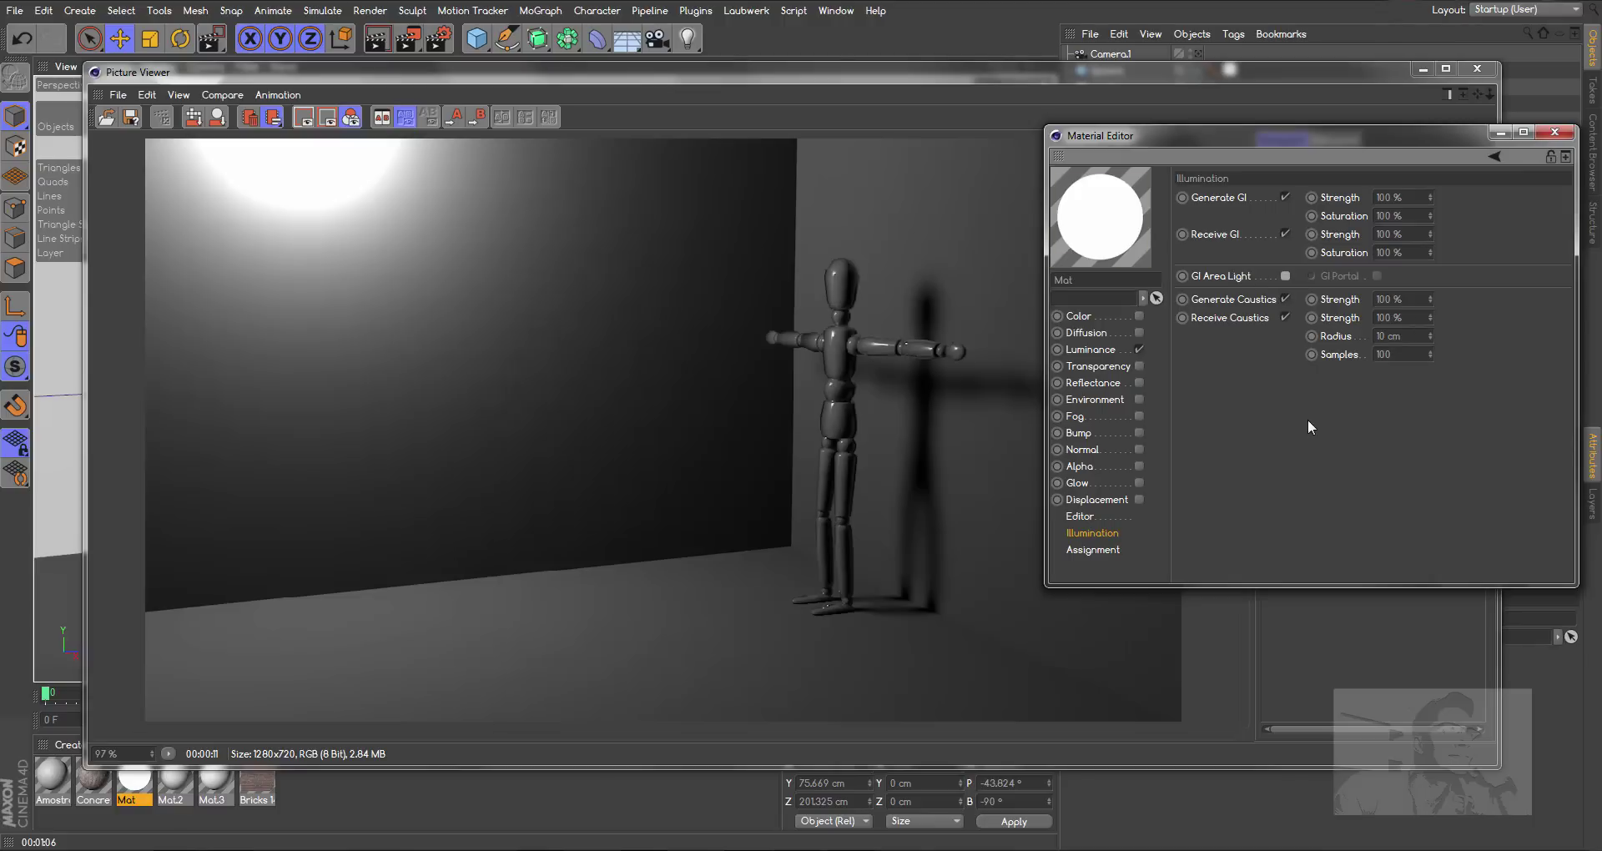
{"action": "left_click", "coordinate": [1555, 134]}
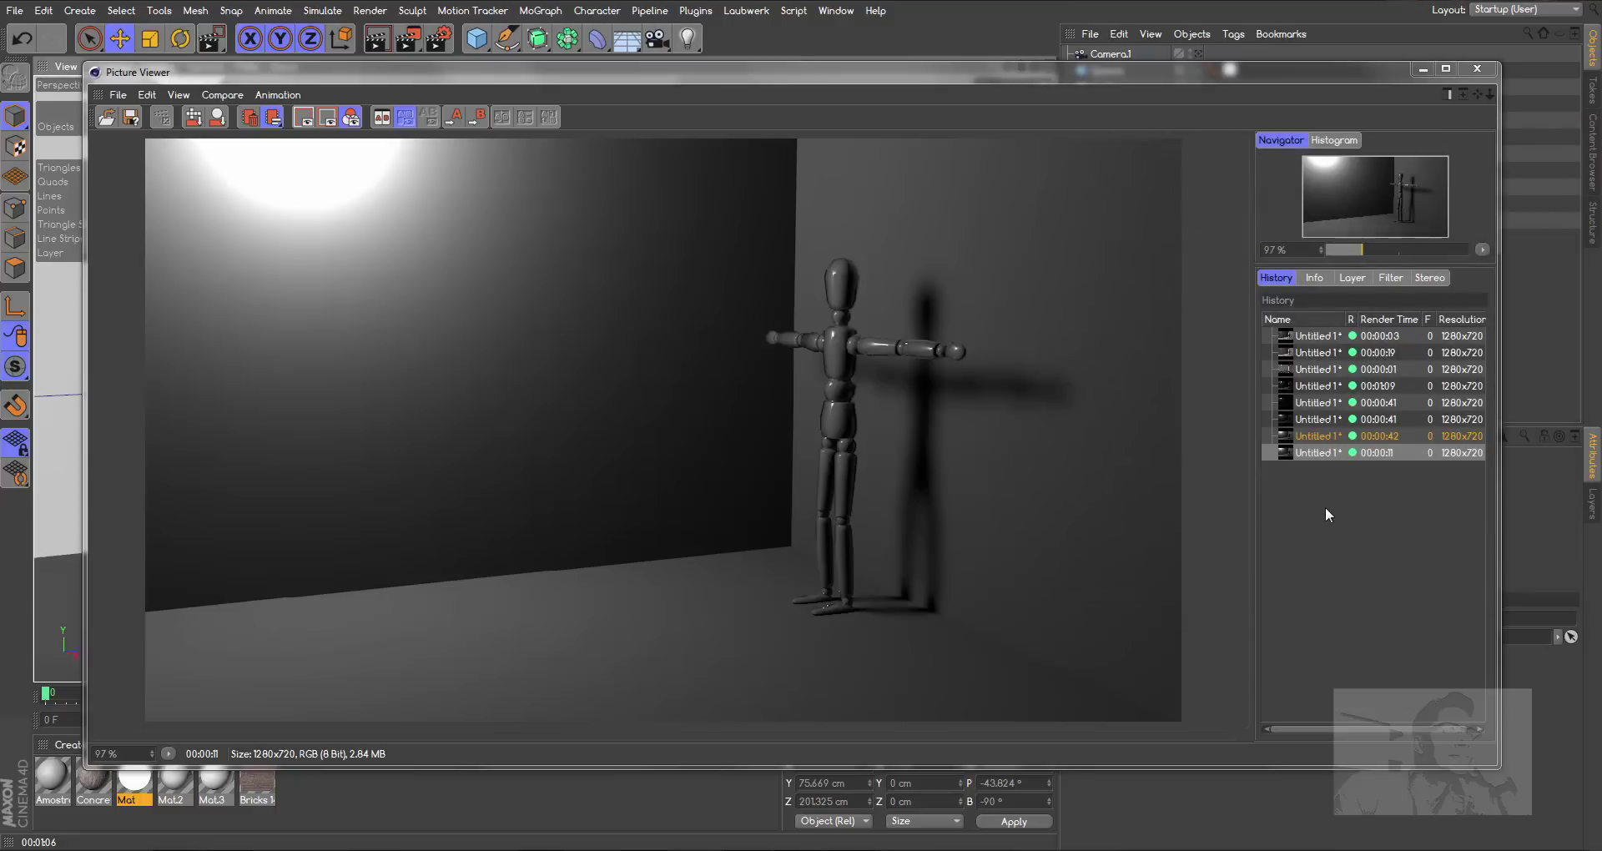
{"action": "left_click", "coordinate": [1368, 435]}
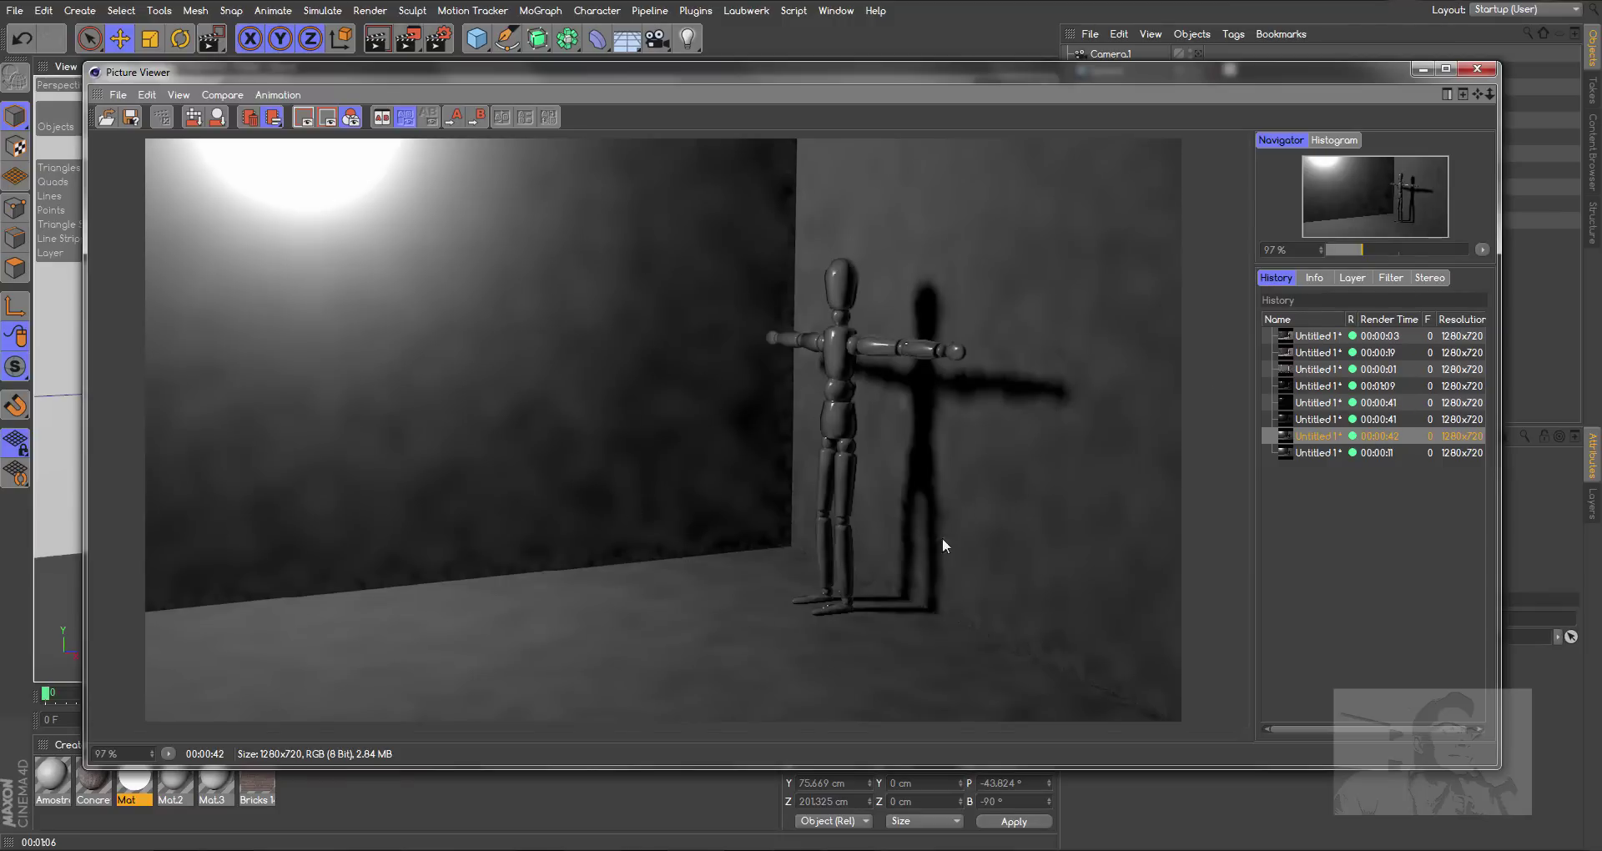
Open the Mat material and check its Luminance brightness of 400 %
{"action": "left_click", "coordinate": [1479, 69]}
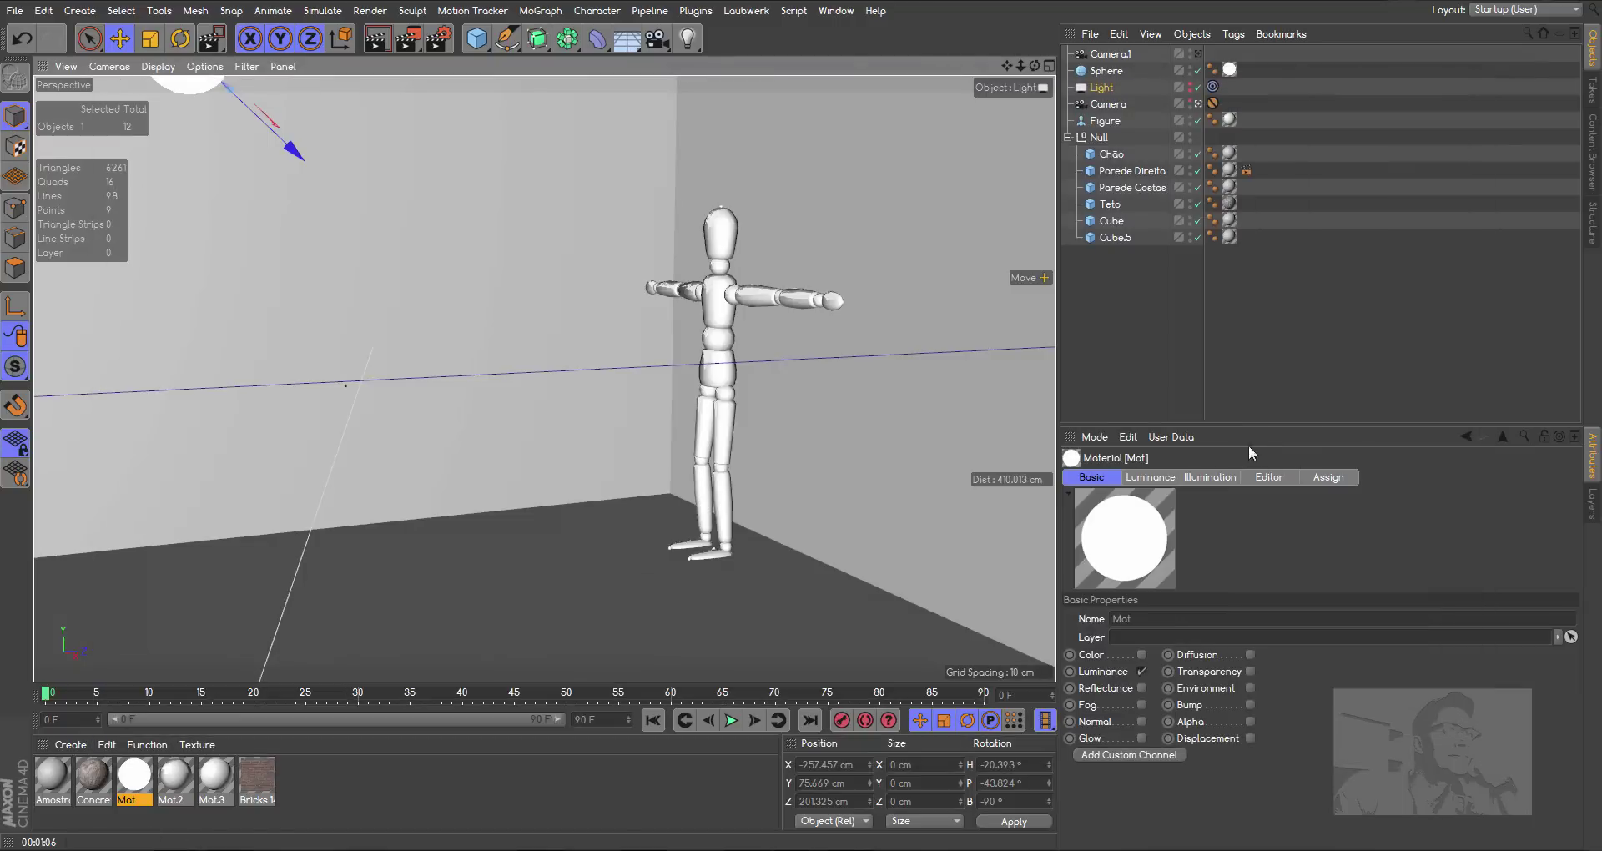
{"action": "double_click", "coordinate": [134, 774]}
{"action": "left_click_drag", "start_coordinate": [584, 86], "coordinate": [1155, 108]}
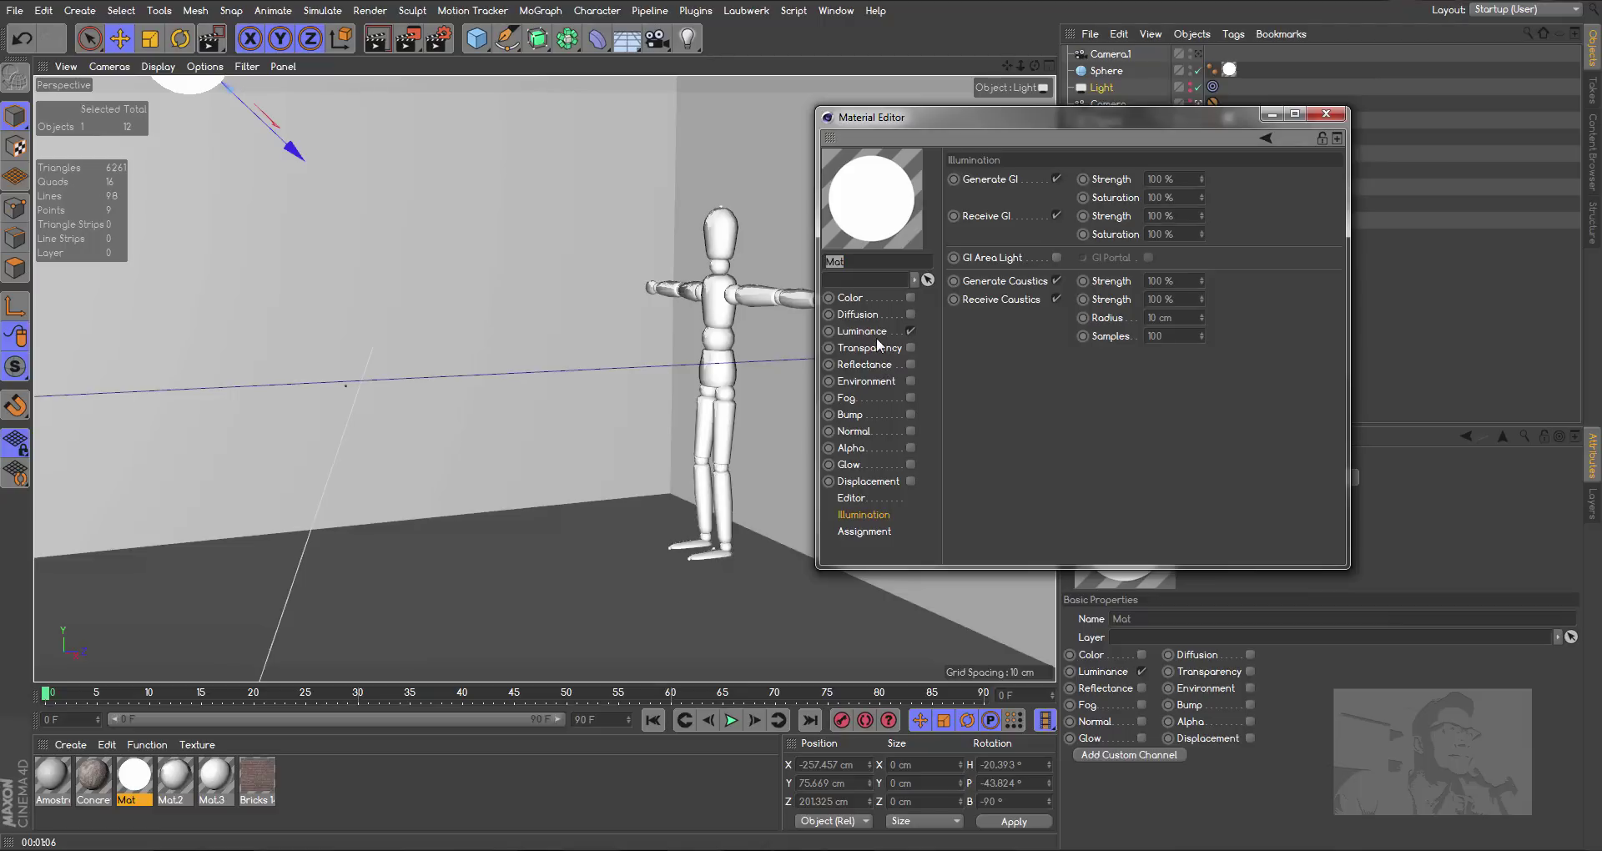
{"action": "left_click", "coordinate": [875, 338]}
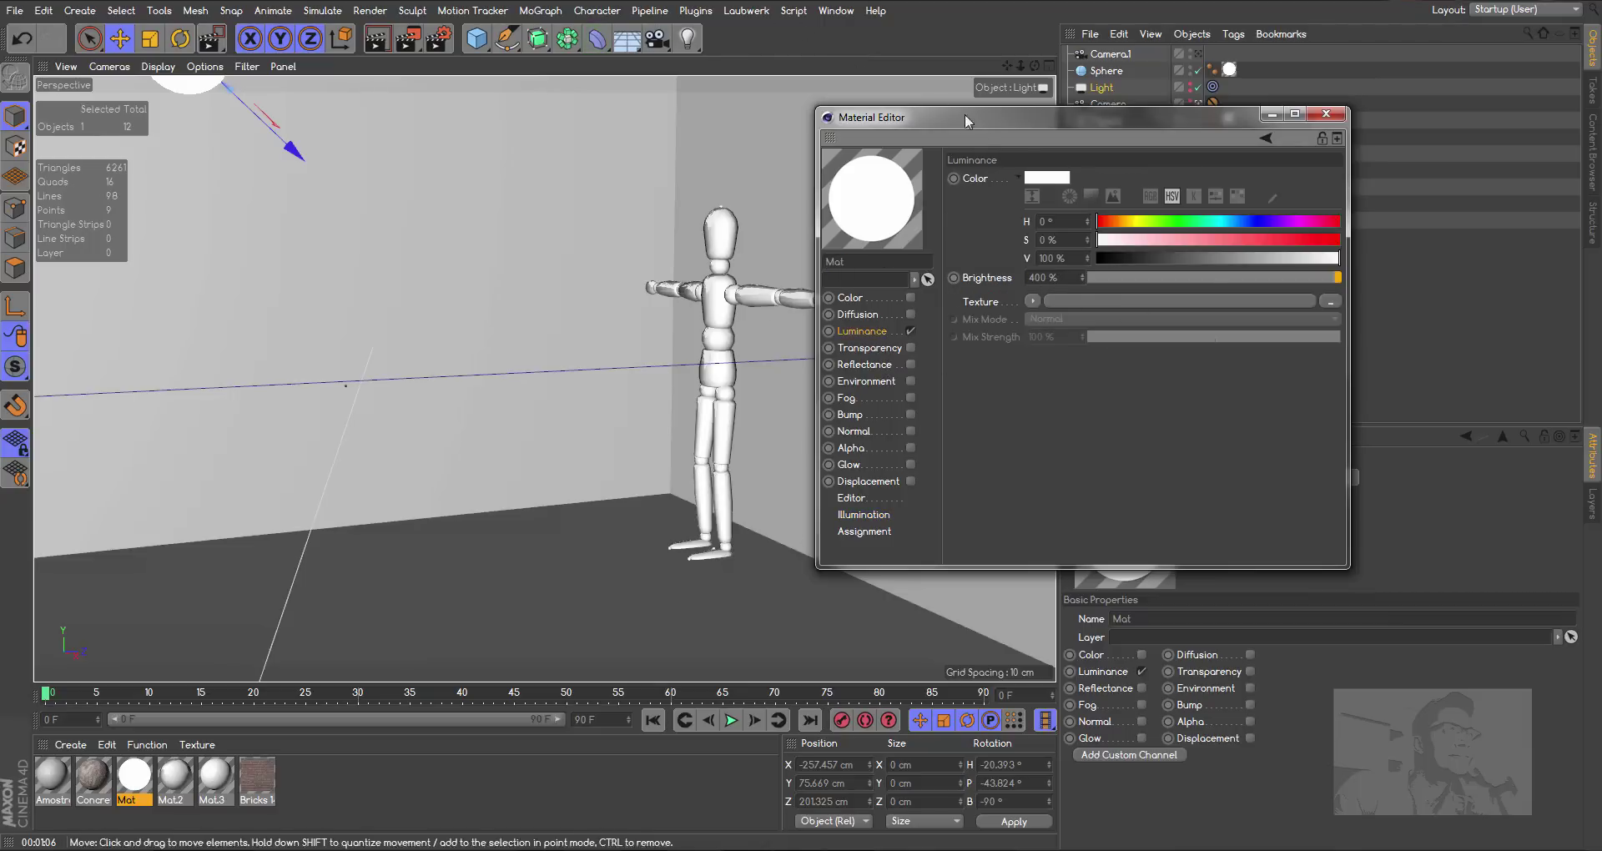
{"action": "left_click_drag", "start_coordinate": [984, 119], "coordinate": [1110, 127]}
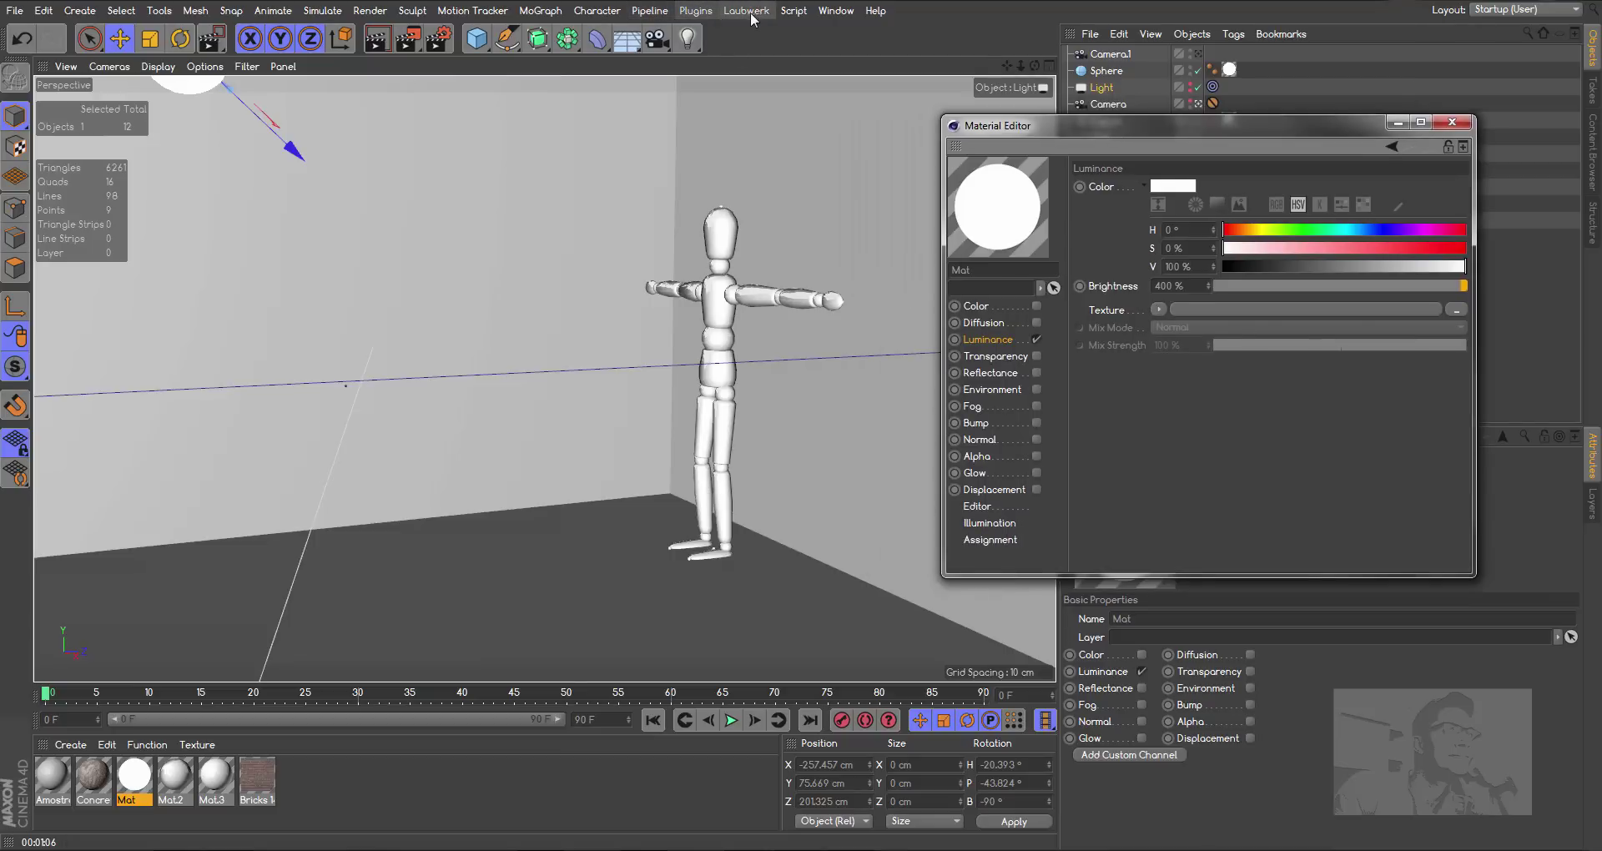
Bring back the Picture Viewer, close the Material Editor and reopen Render Settings on Global Illumination
{"action": "left_click", "coordinate": [836, 10]}
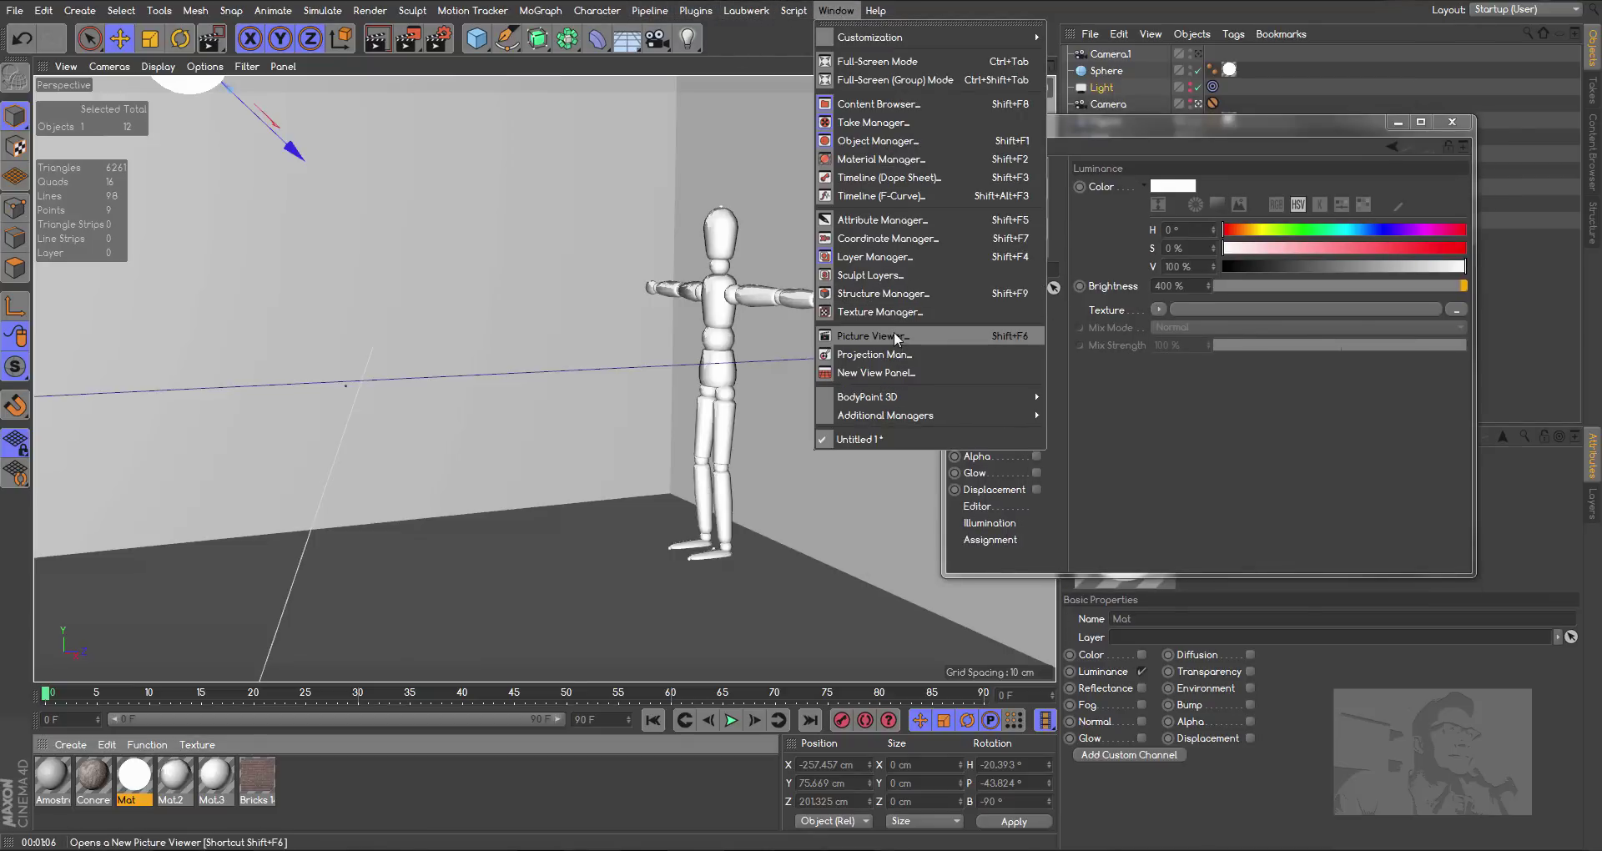
{"action": "left_click", "coordinate": [893, 334]}
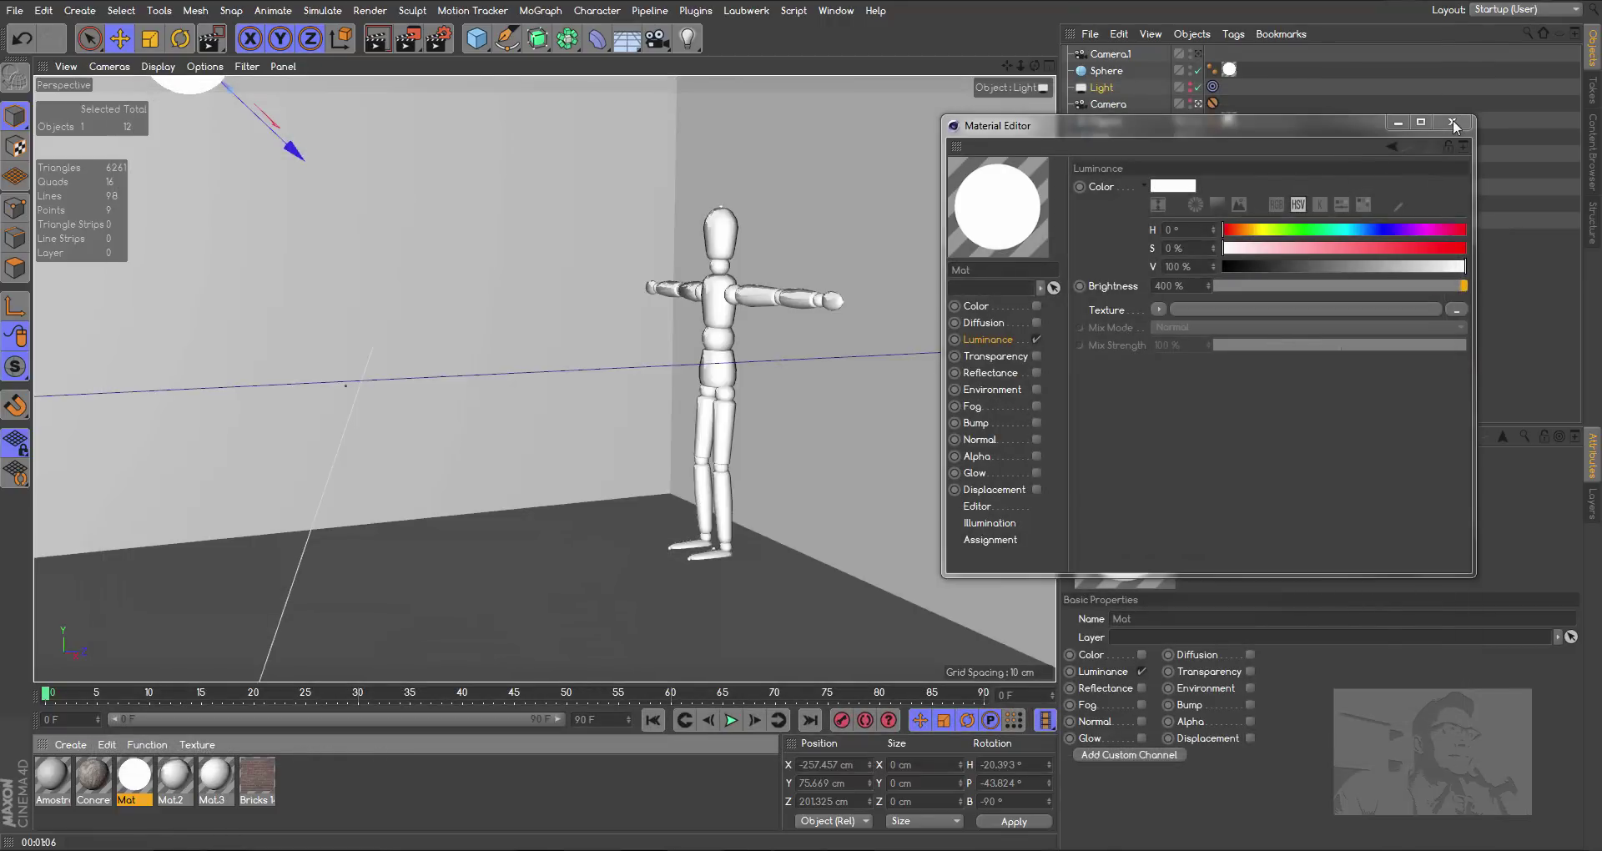
{"action": "left_click", "coordinate": [1452, 122]}
{"action": "left_click", "coordinate": [440, 38]}
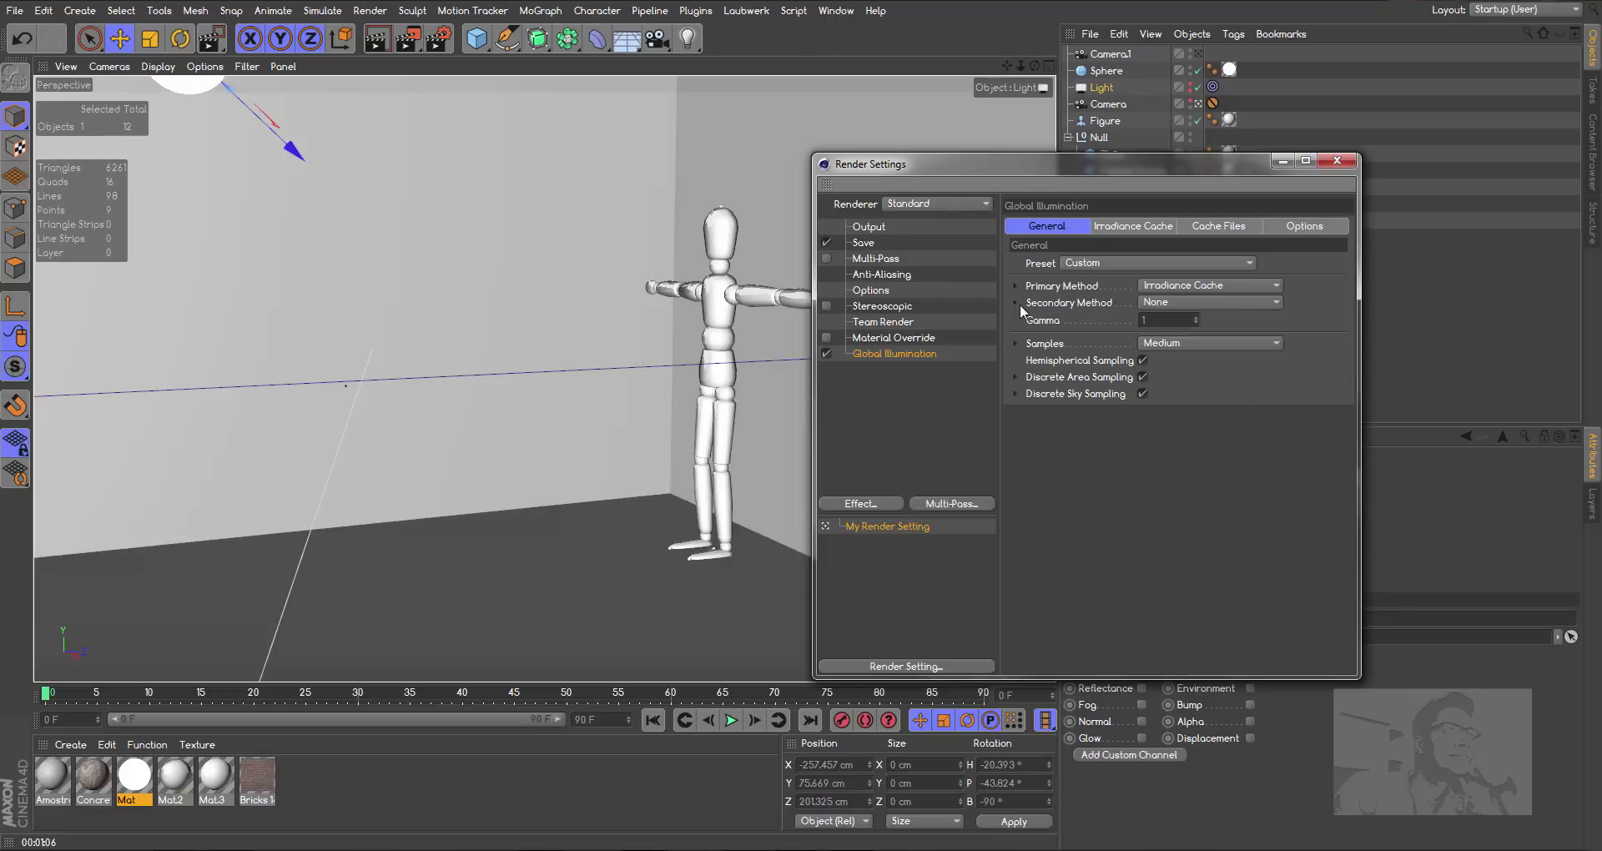
Set the GI Secondary Method to Irradiance Cache and start a new render of the room
{"action": "left_click", "coordinate": [1182, 301]}
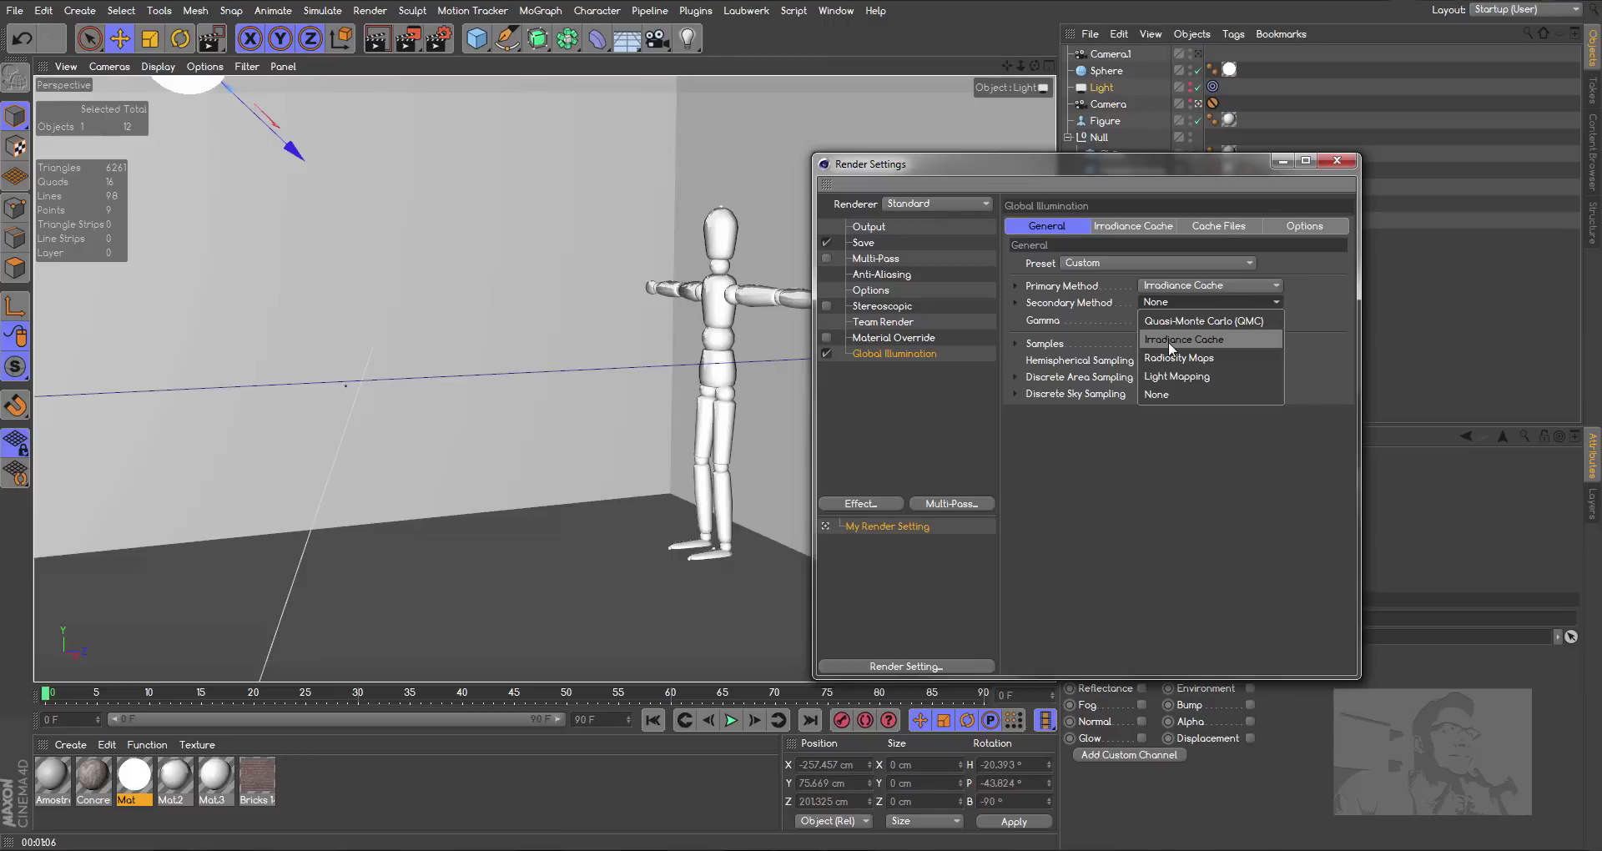
{"action": "left_click", "coordinate": [1170, 346]}
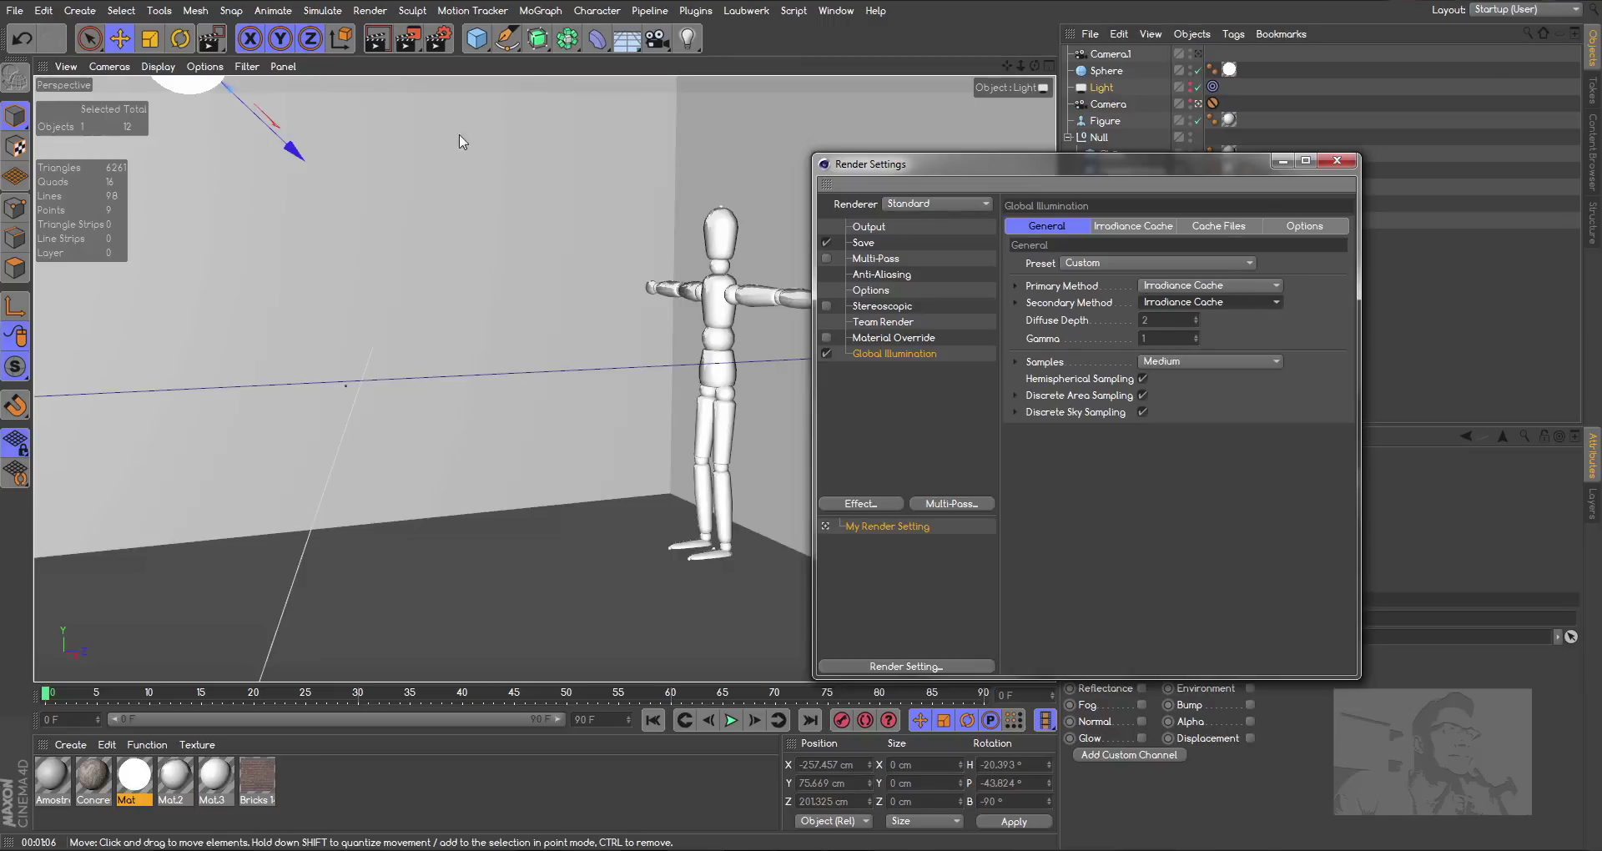
{"action": "left_click", "coordinate": [406, 47]}
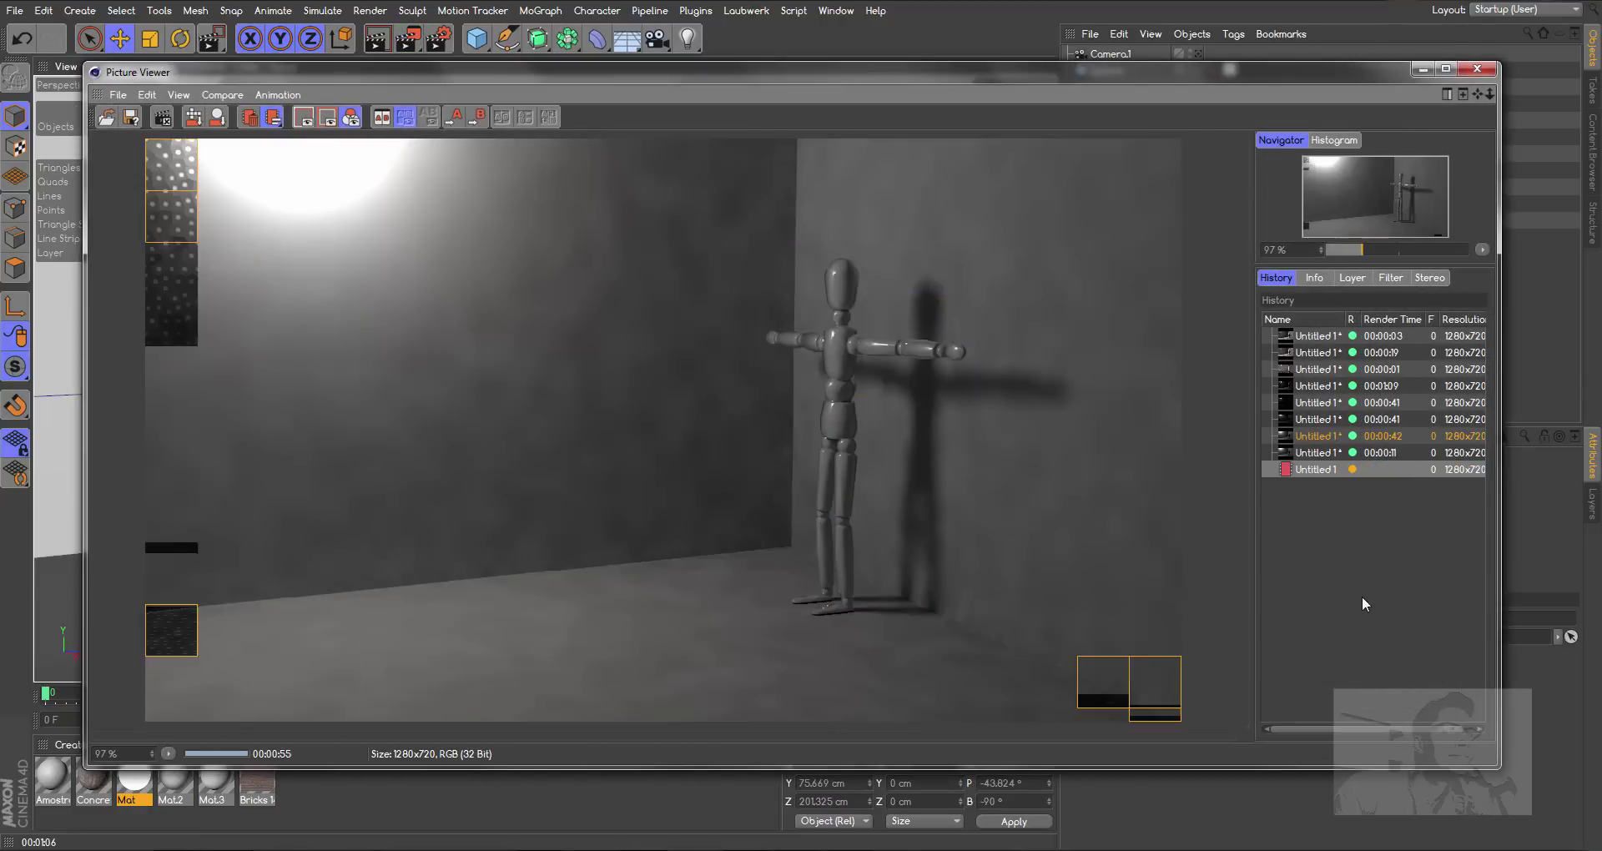
Compare the 00:00:11, 00:00:42 and new 00:00:55 renders in the Picture Viewer history
{"action": "left_click", "coordinate": [1329, 452]}
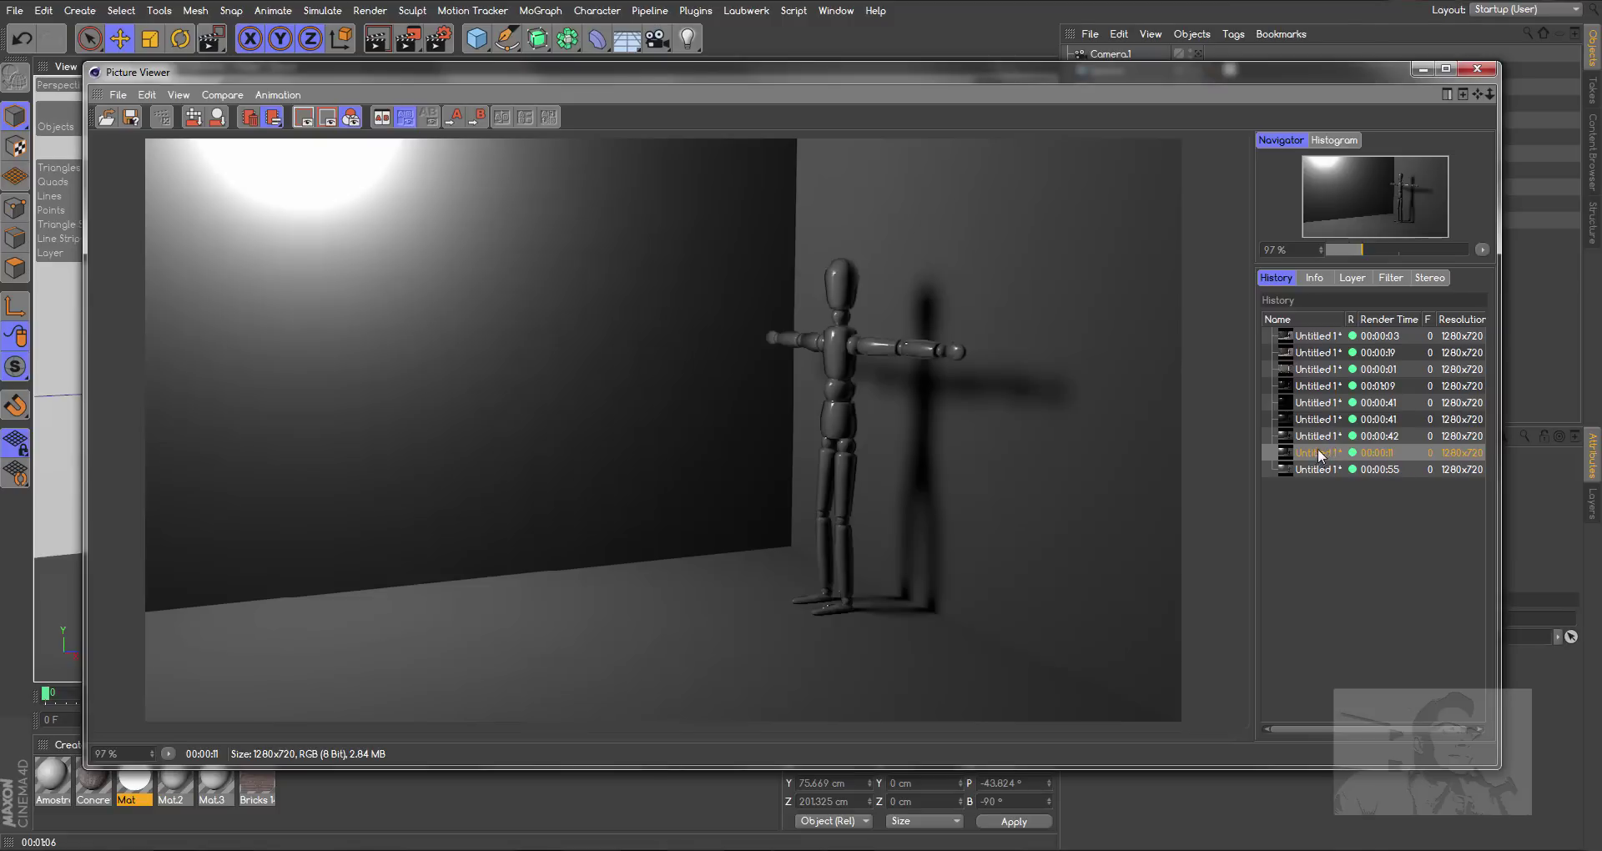
{"action": "left_click_drag", "start_coordinate": [1319, 453], "coordinate": [1321, 396]}
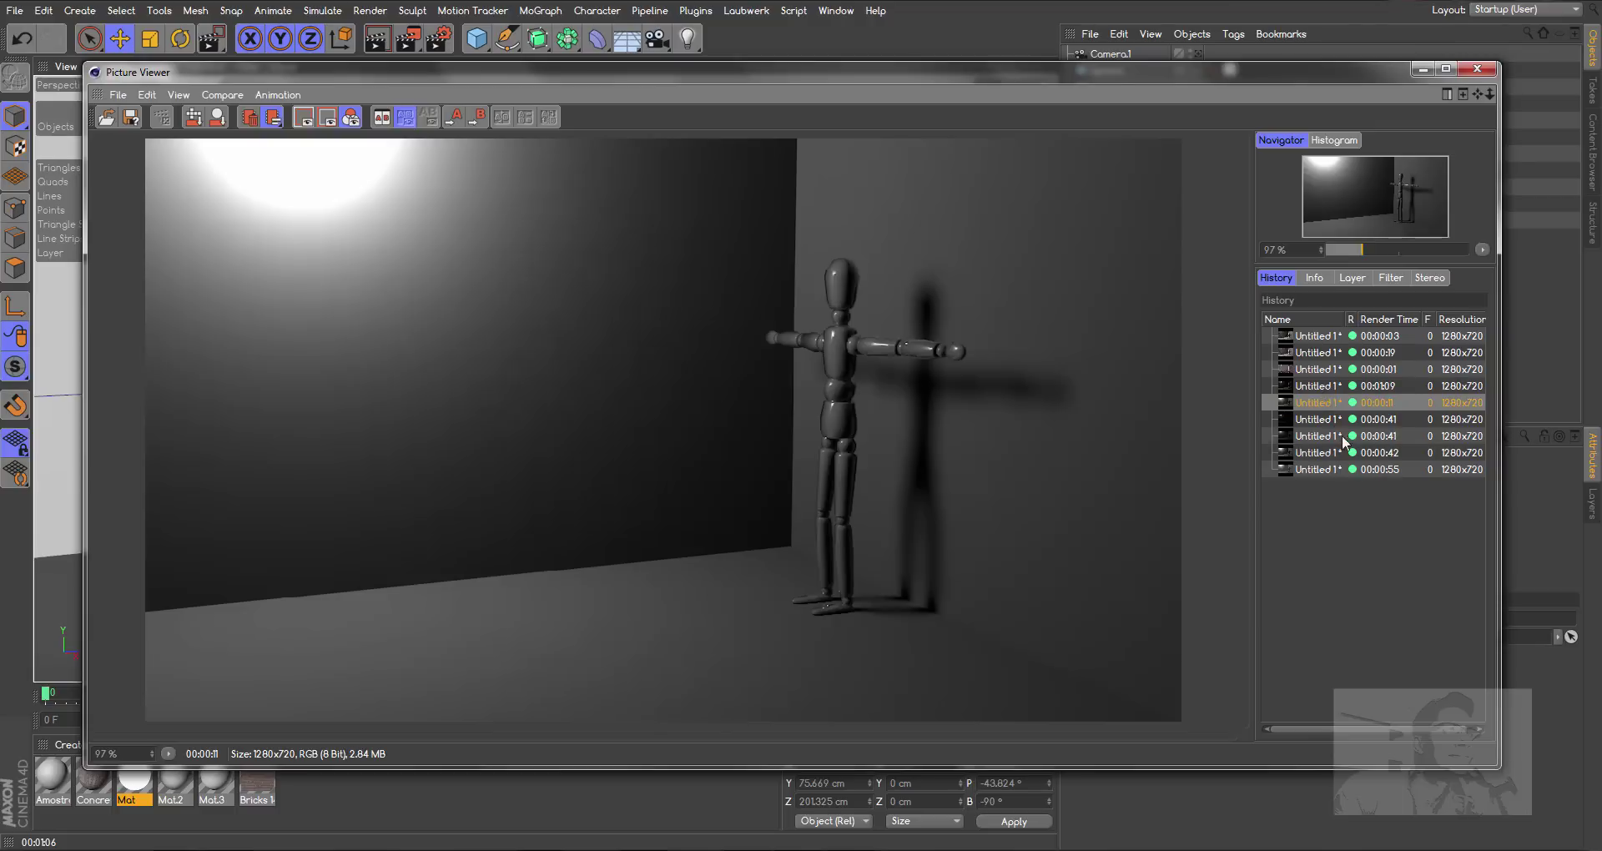
{"action": "left_click", "coordinate": [1318, 387]}
{"action": "left_click", "coordinate": [1315, 399]}
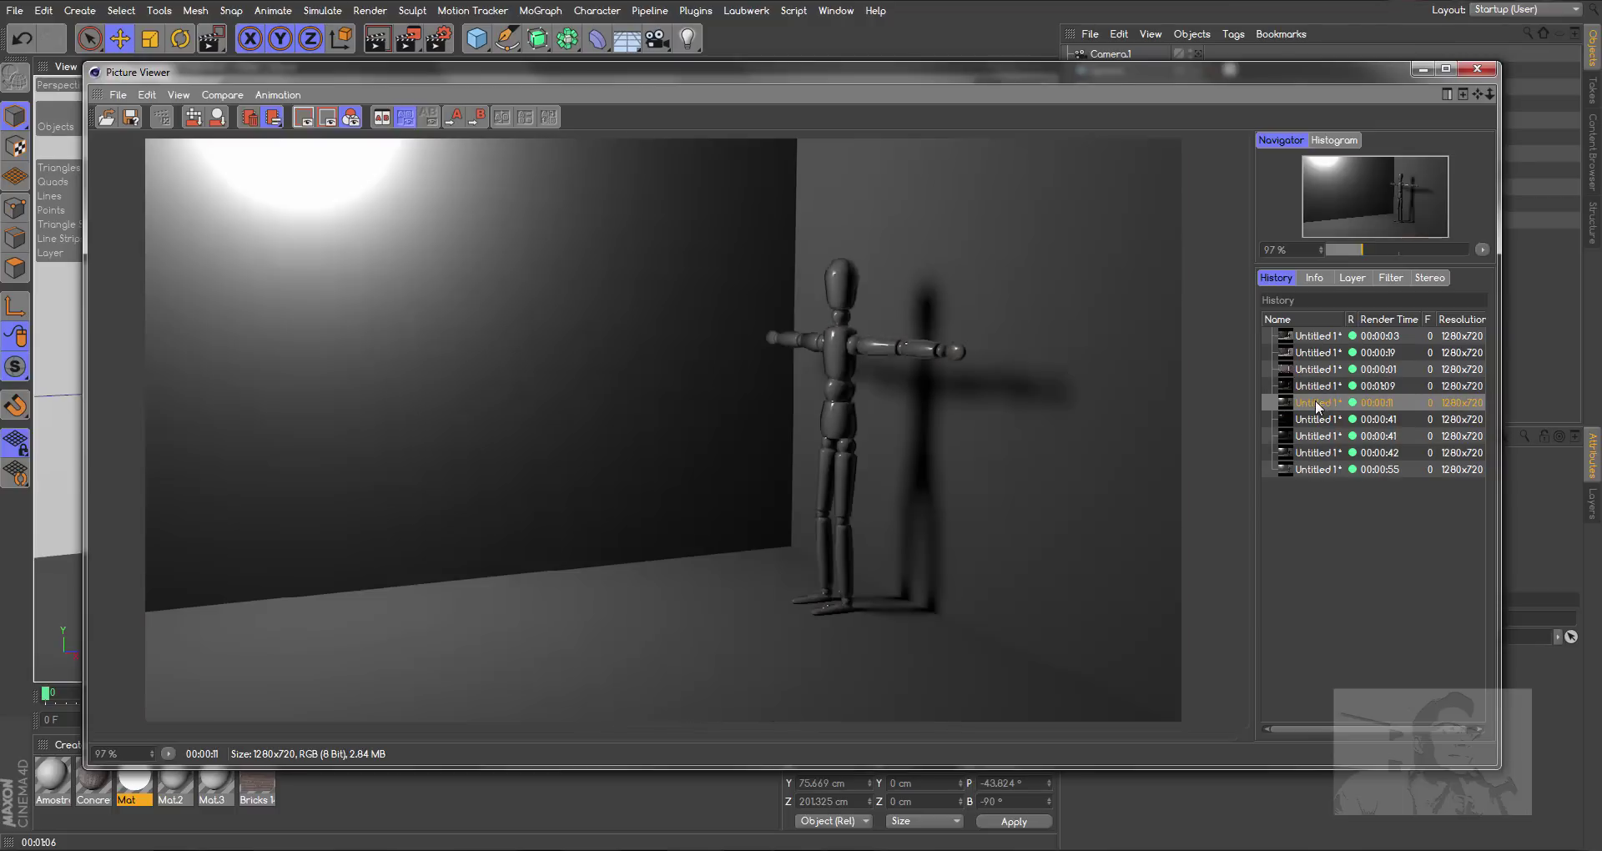
{"action": "left_click", "coordinate": [1321, 459]}
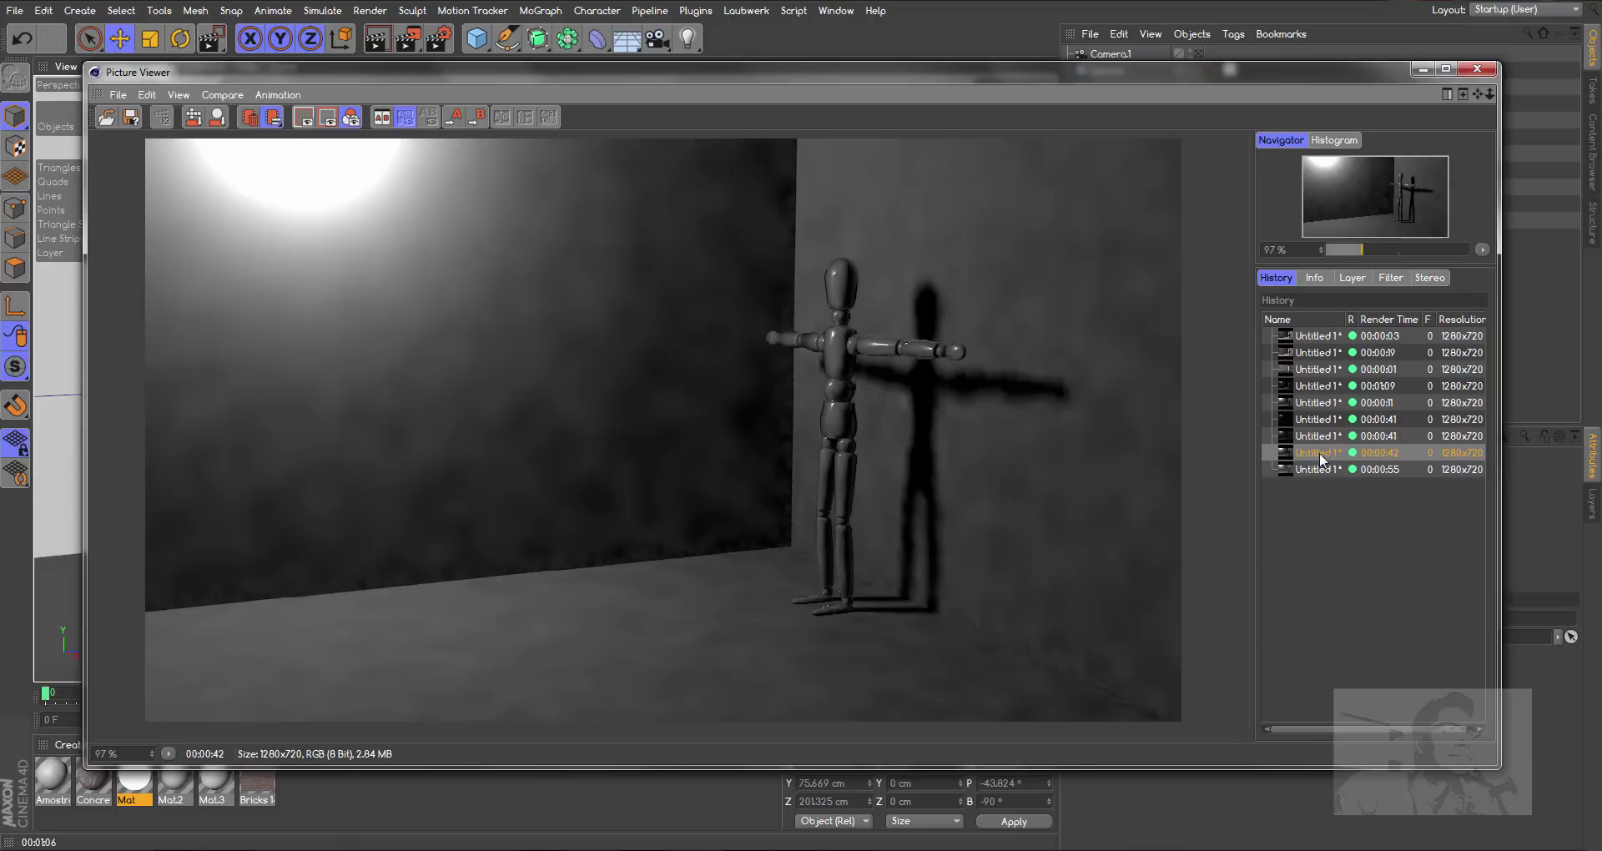
{"action": "left_click", "coordinate": [1315, 468]}
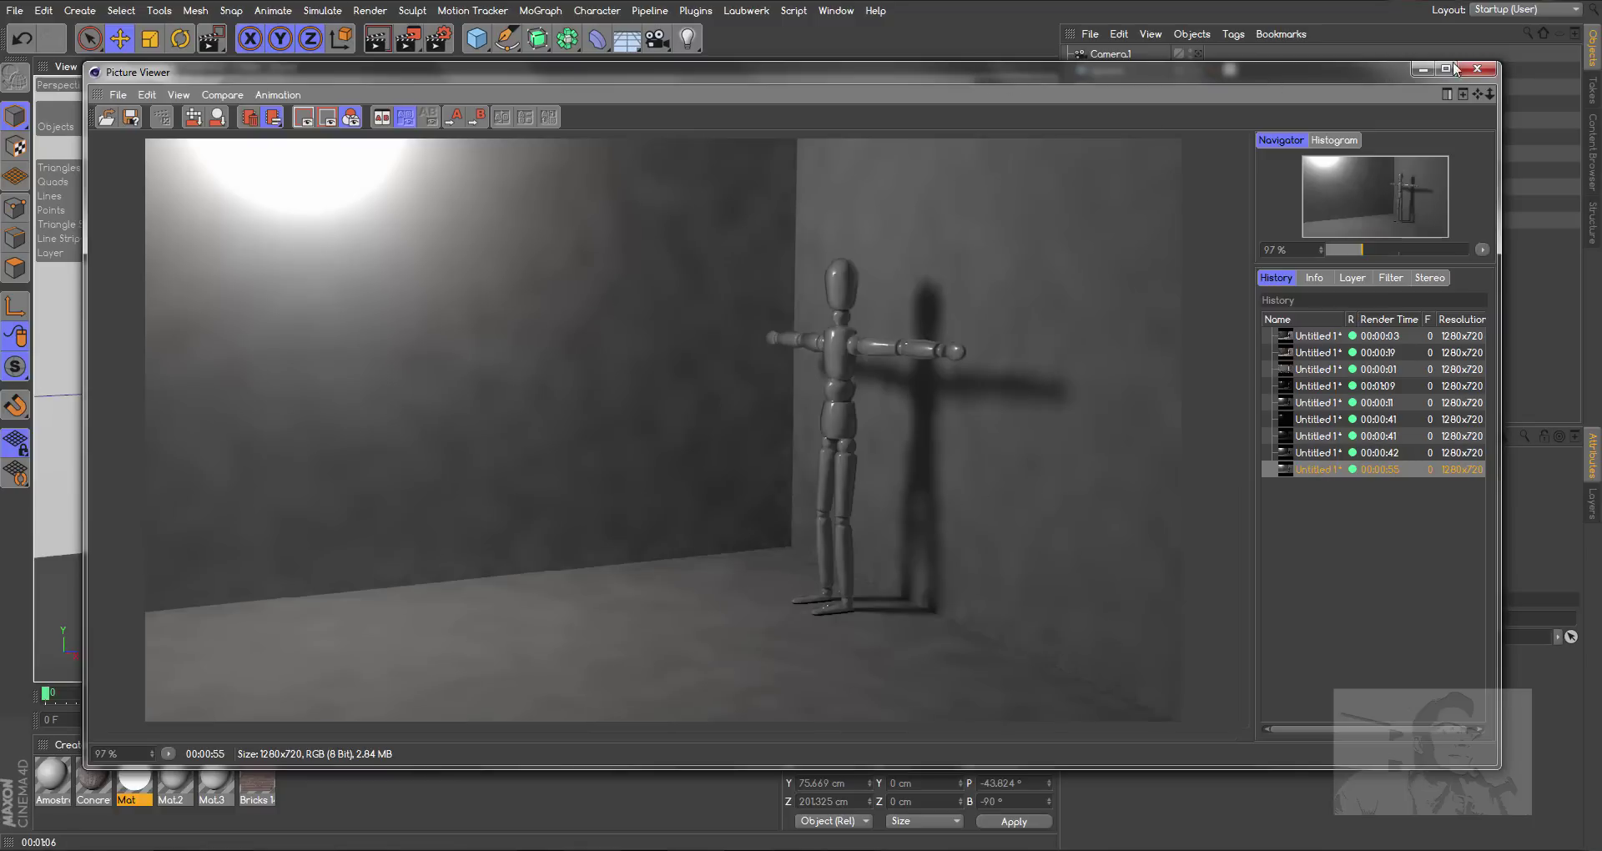
Move the Picture Viewer down out of the way to reveal the GI settings
{"action": "left_click", "coordinate": [1421, 70]}
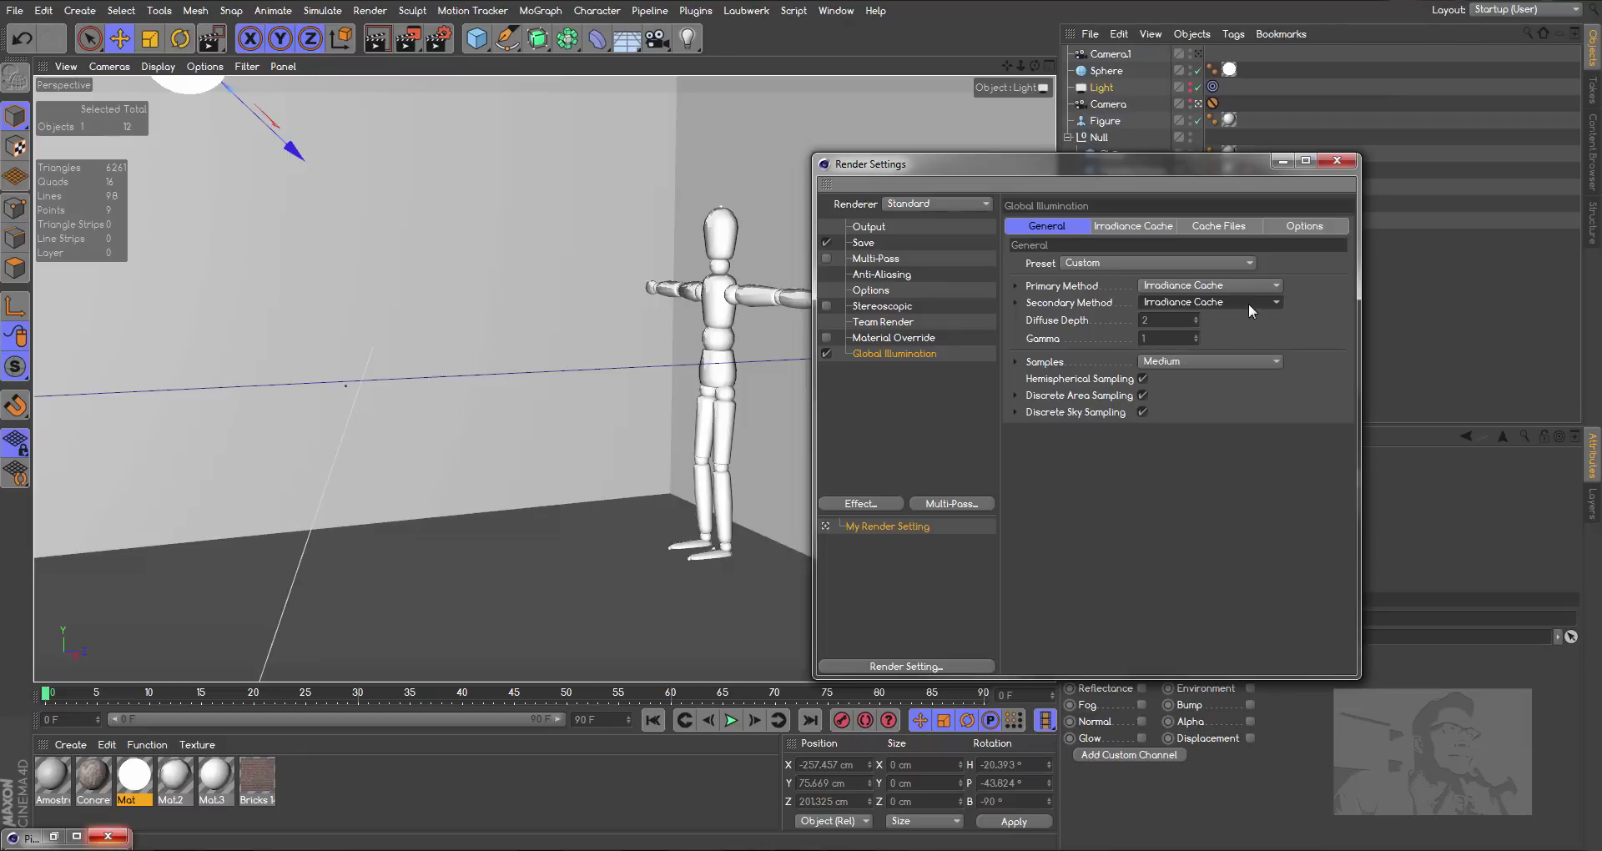
{"action": "left_click", "coordinate": [77, 836]}
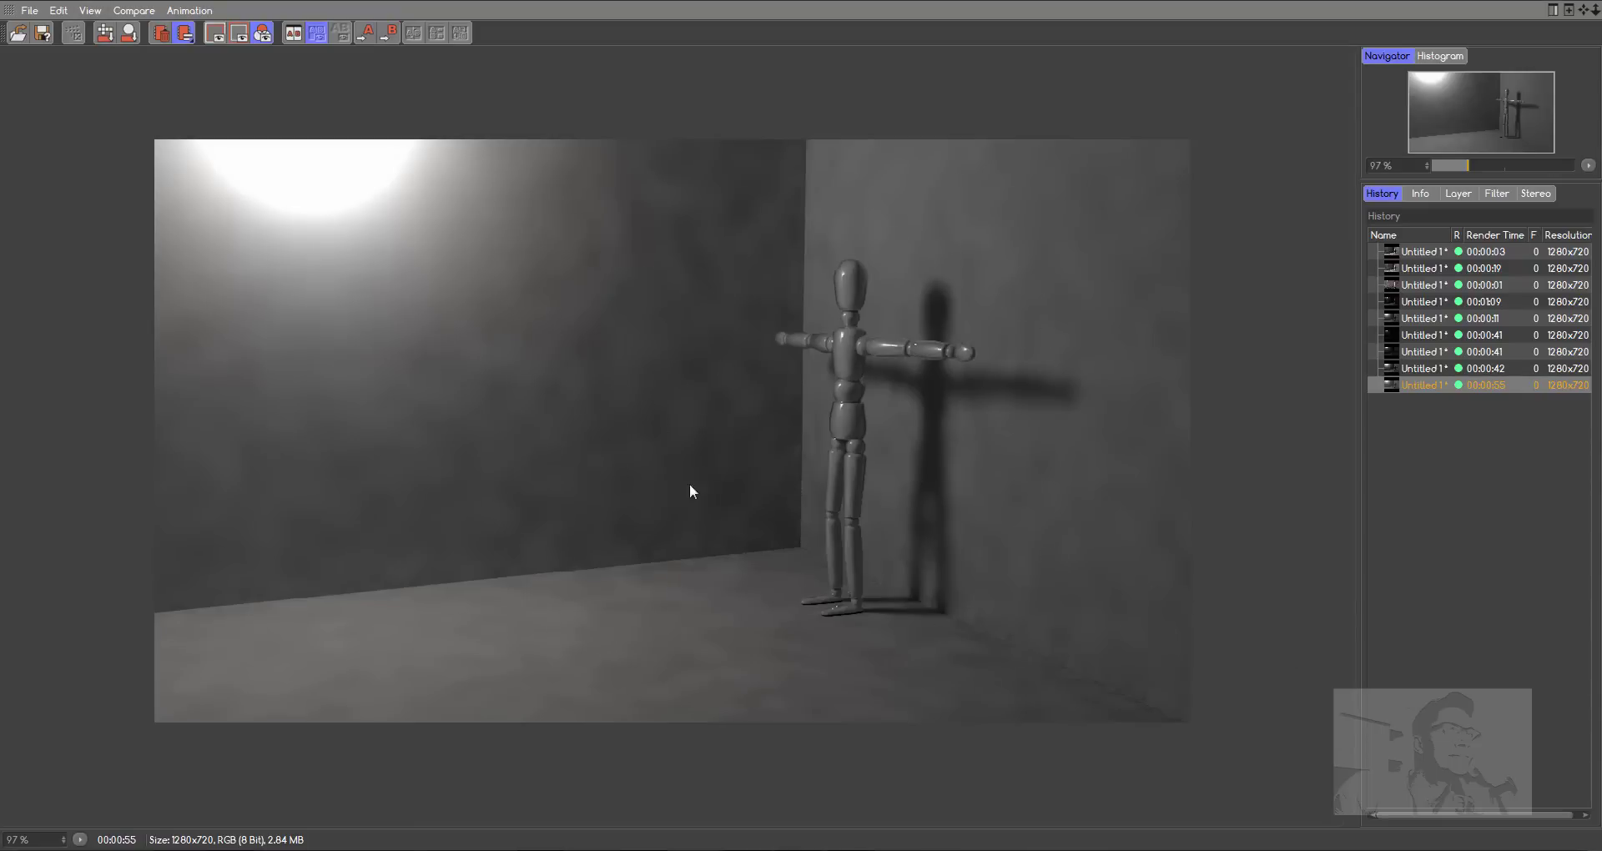
{"action": "left_click", "coordinate": [1552, 9]}
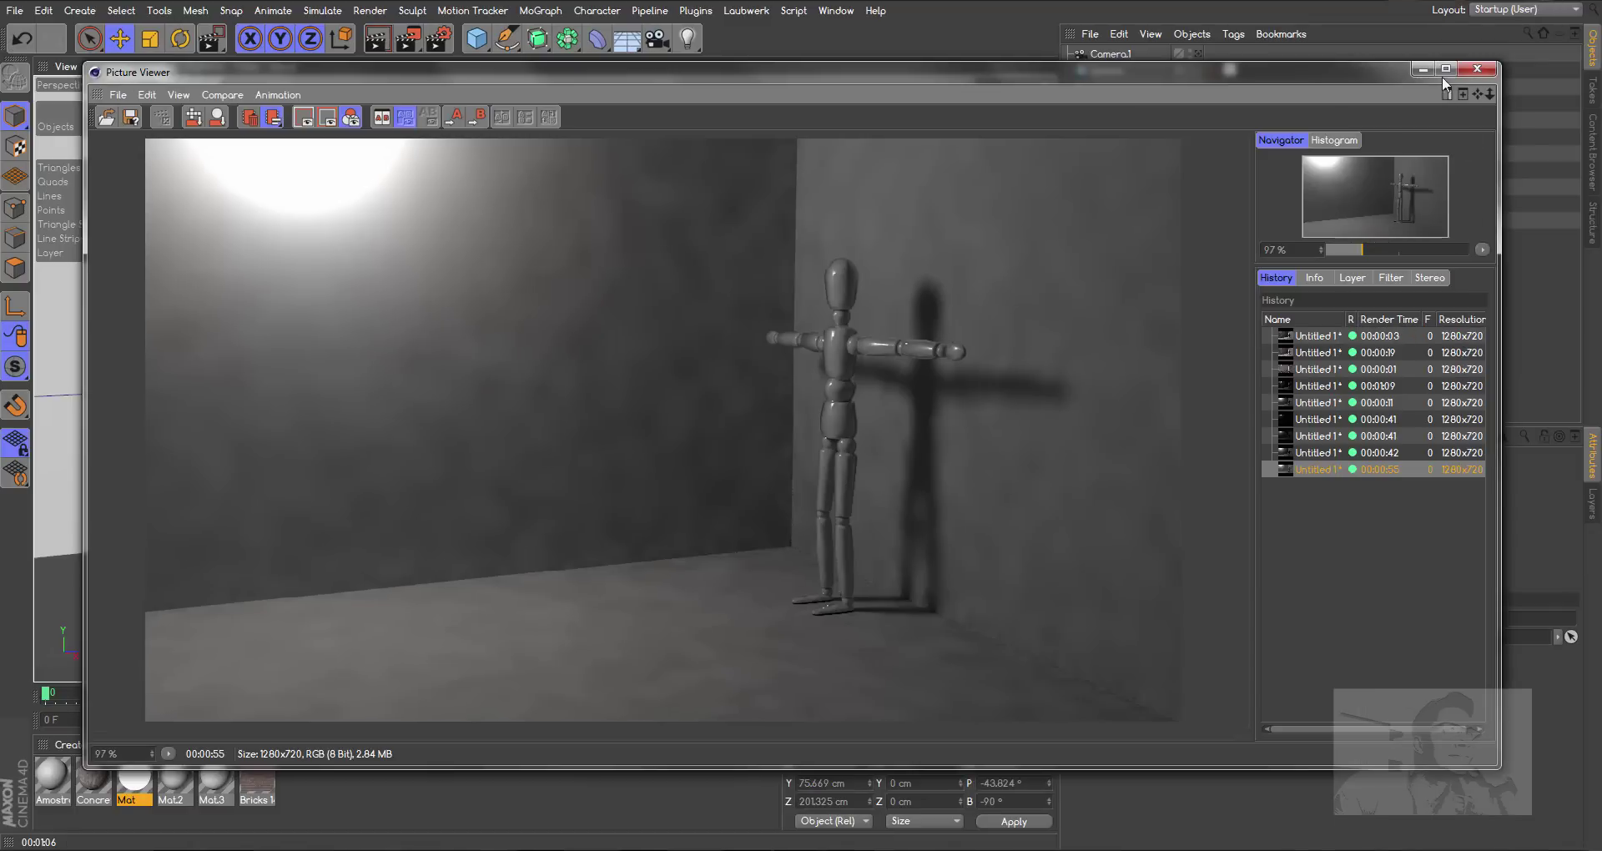
{"action": "left_click_drag", "start_coordinate": [1370, 71], "coordinate": [1370, 708]}
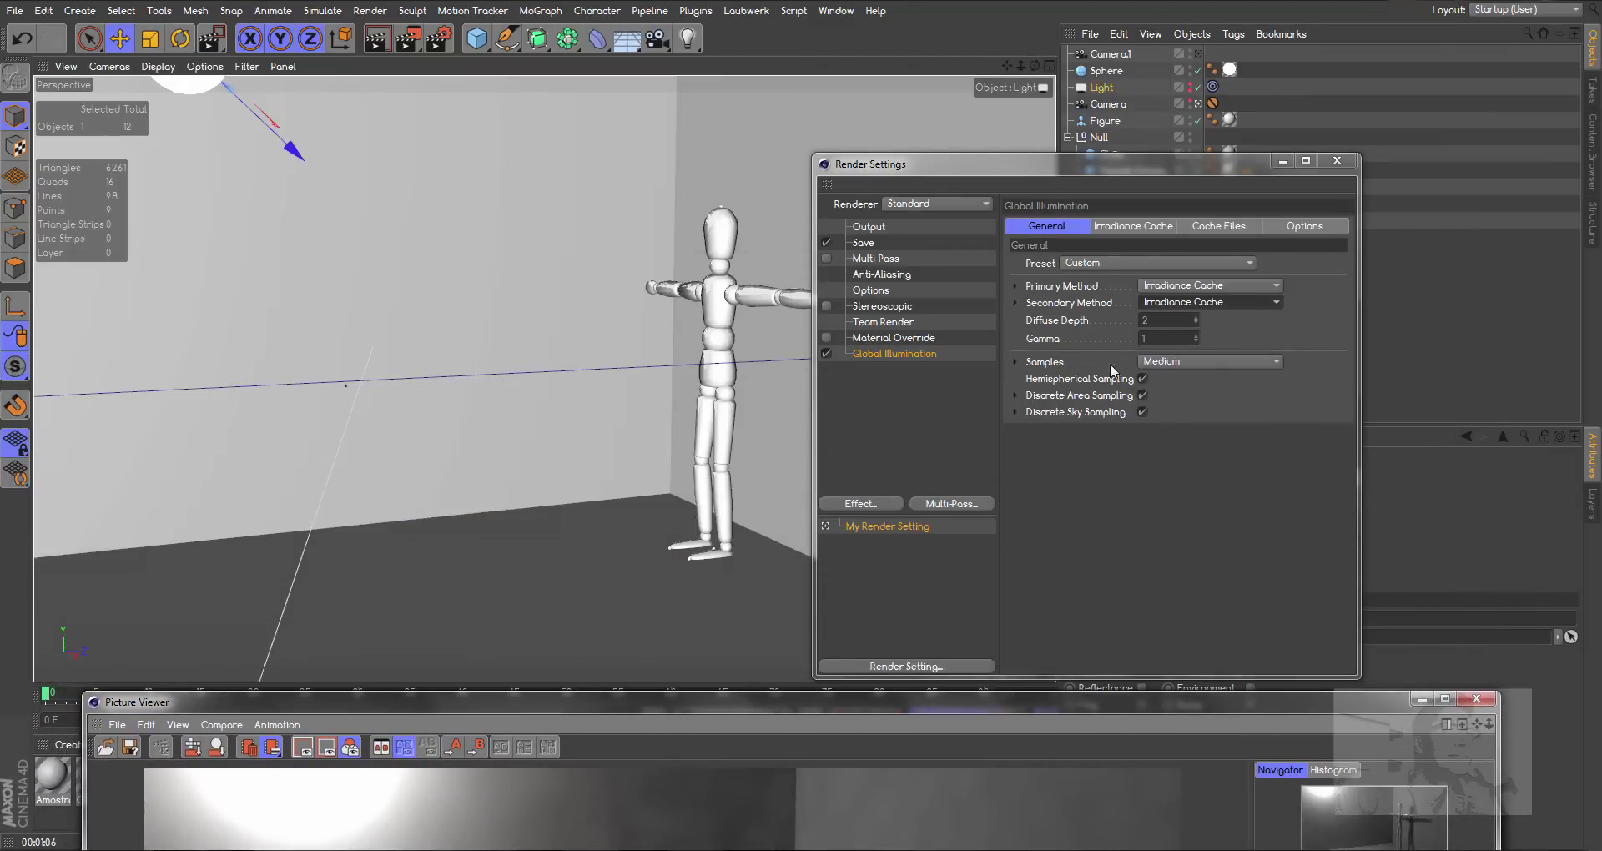
Expand the primary, secondary, samples, area and sky sampling groups in Global Illumination
{"action": "left_click", "coordinate": [1015, 303]}
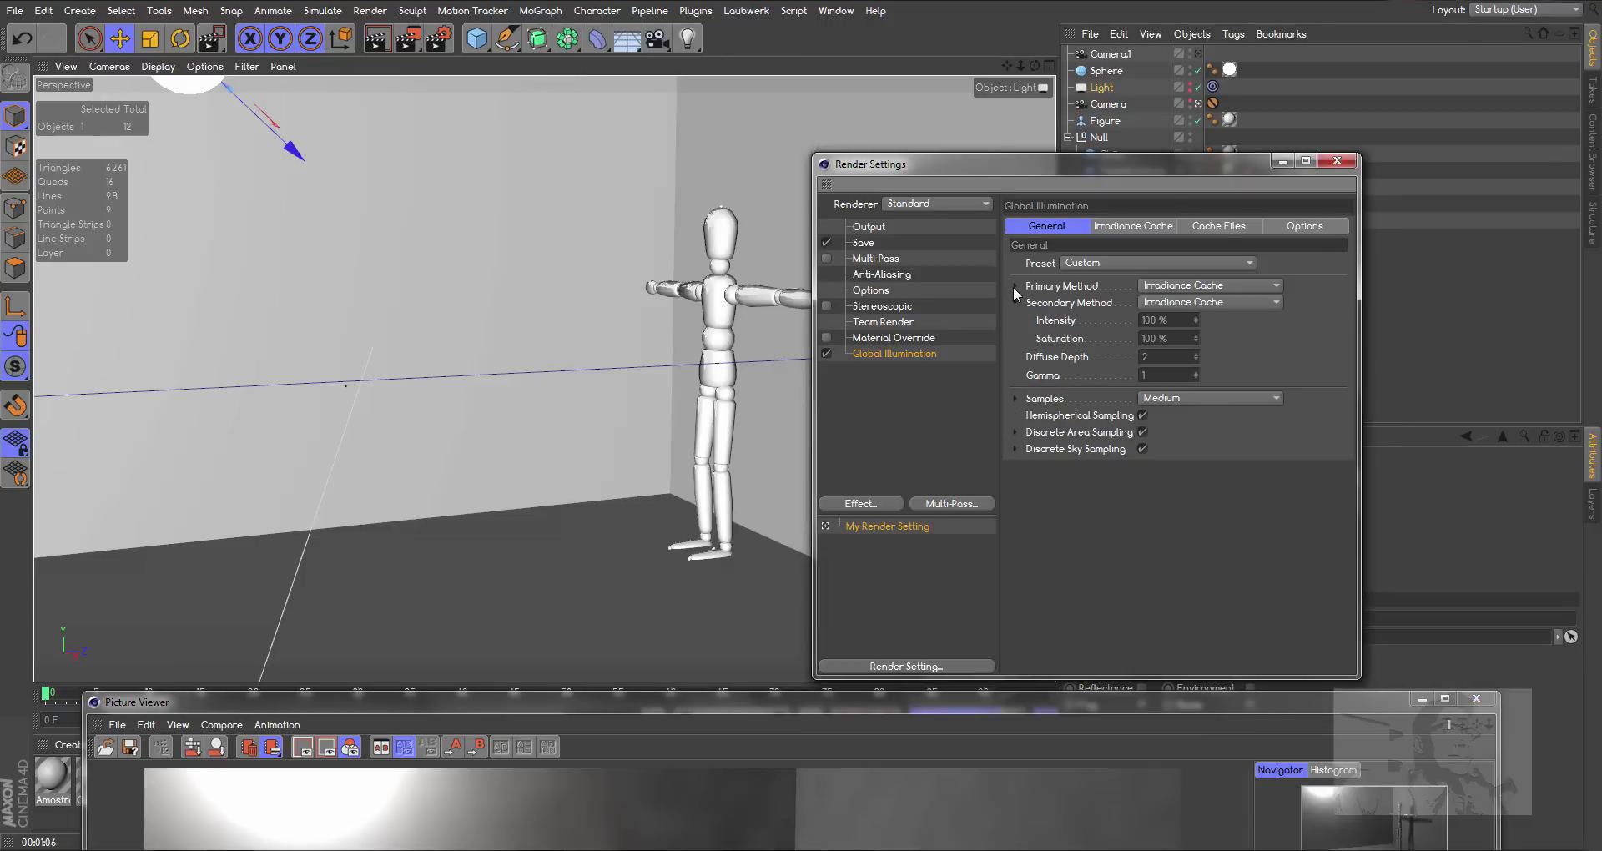
{"action": "left_click", "coordinate": [1014, 286]}
{"action": "left_click", "coordinate": [1016, 436]}
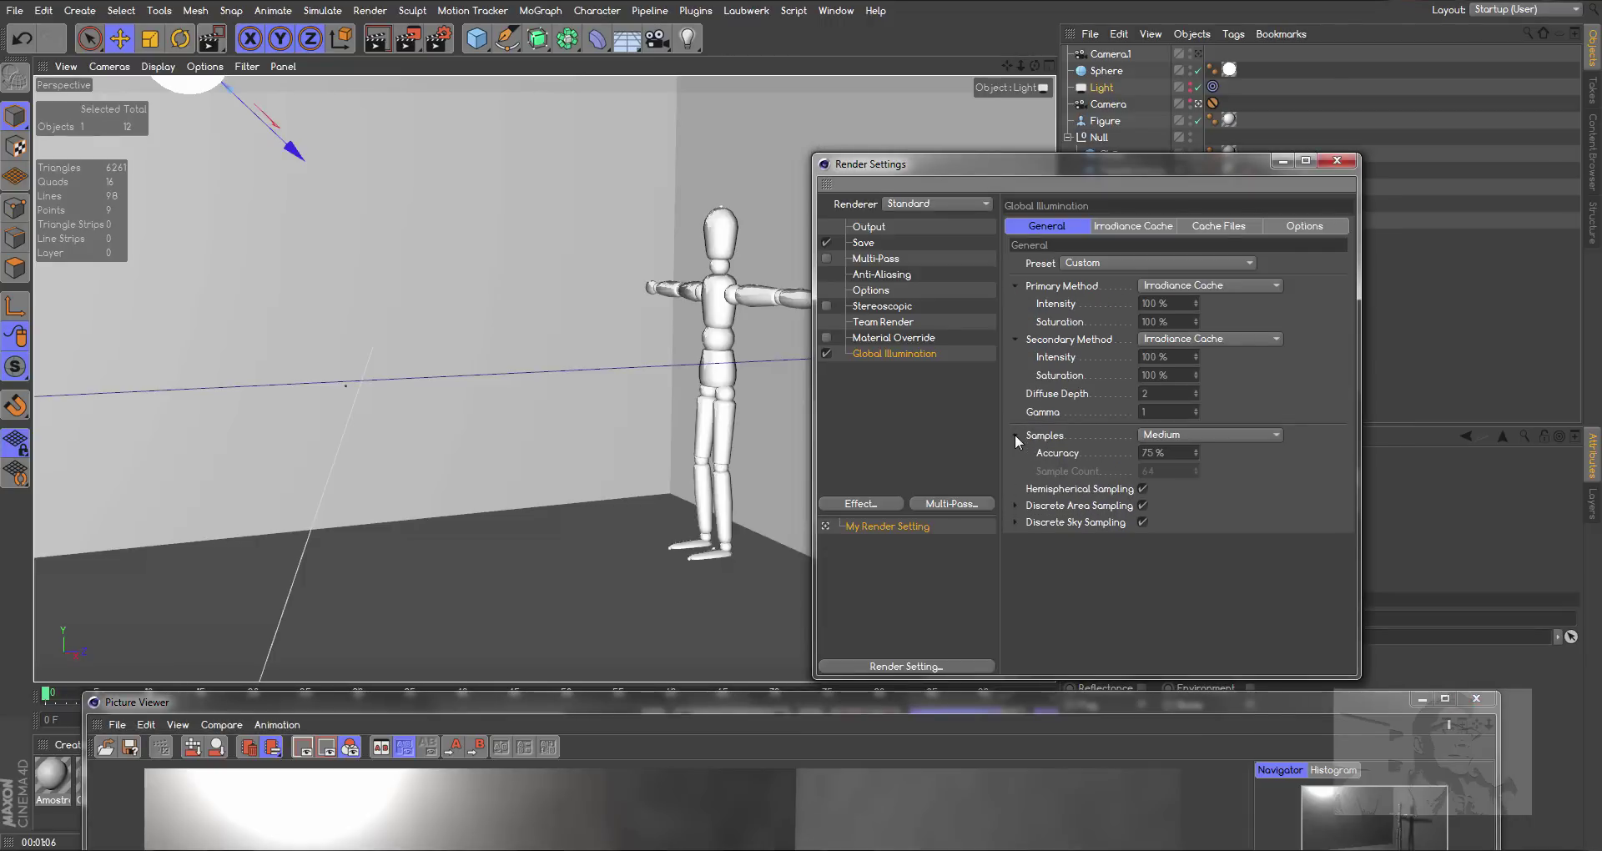
{"action": "left_click", "coordinate": [1015, 505]}
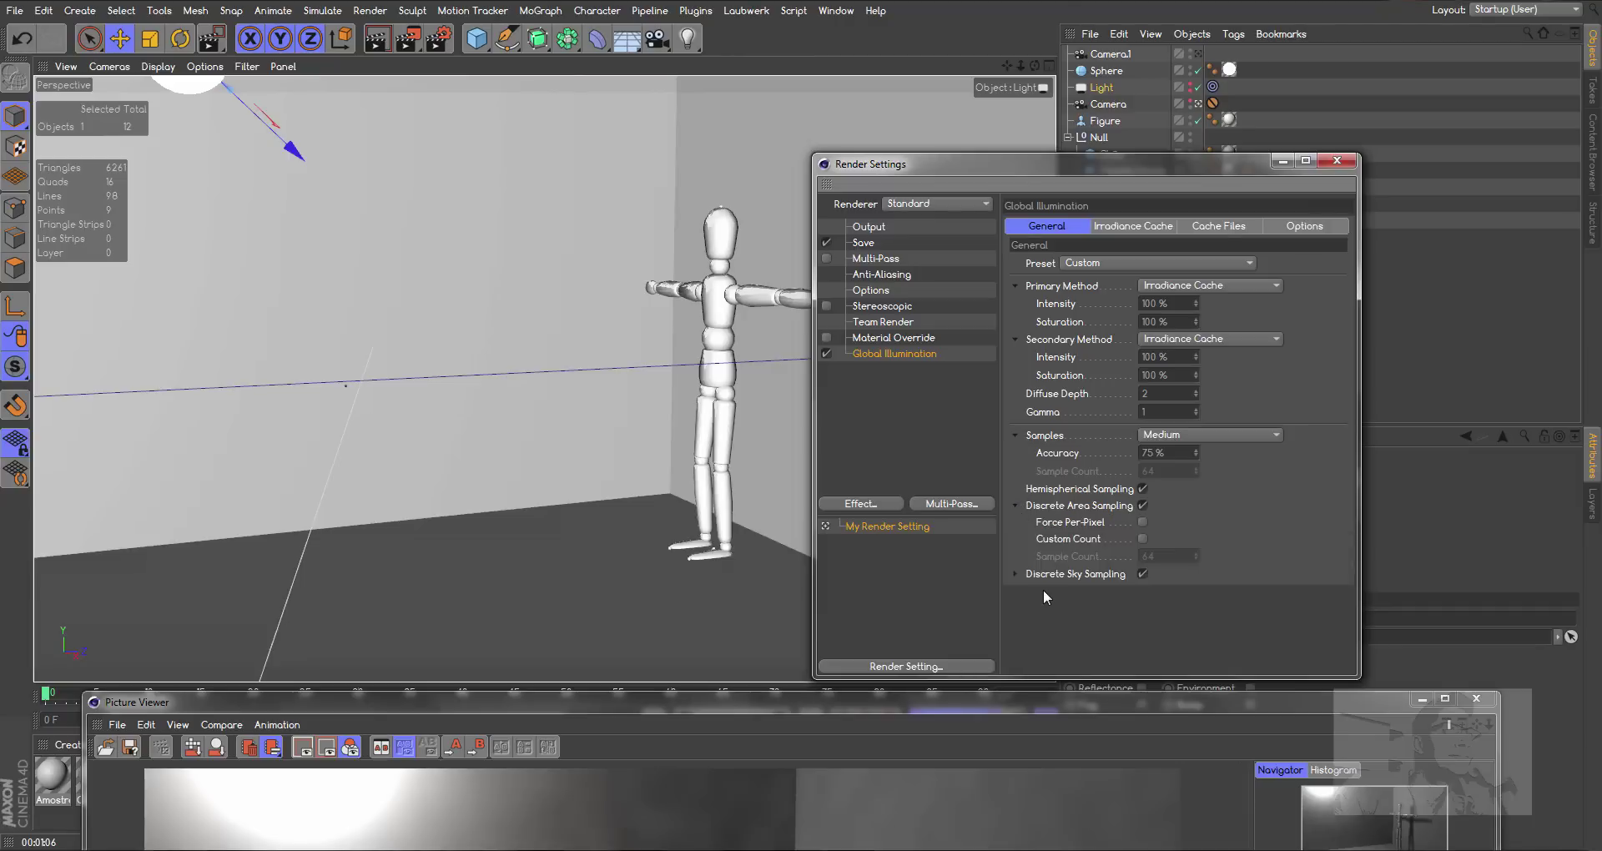
{"action": "left_click", "coordinate": [1015, 573]}
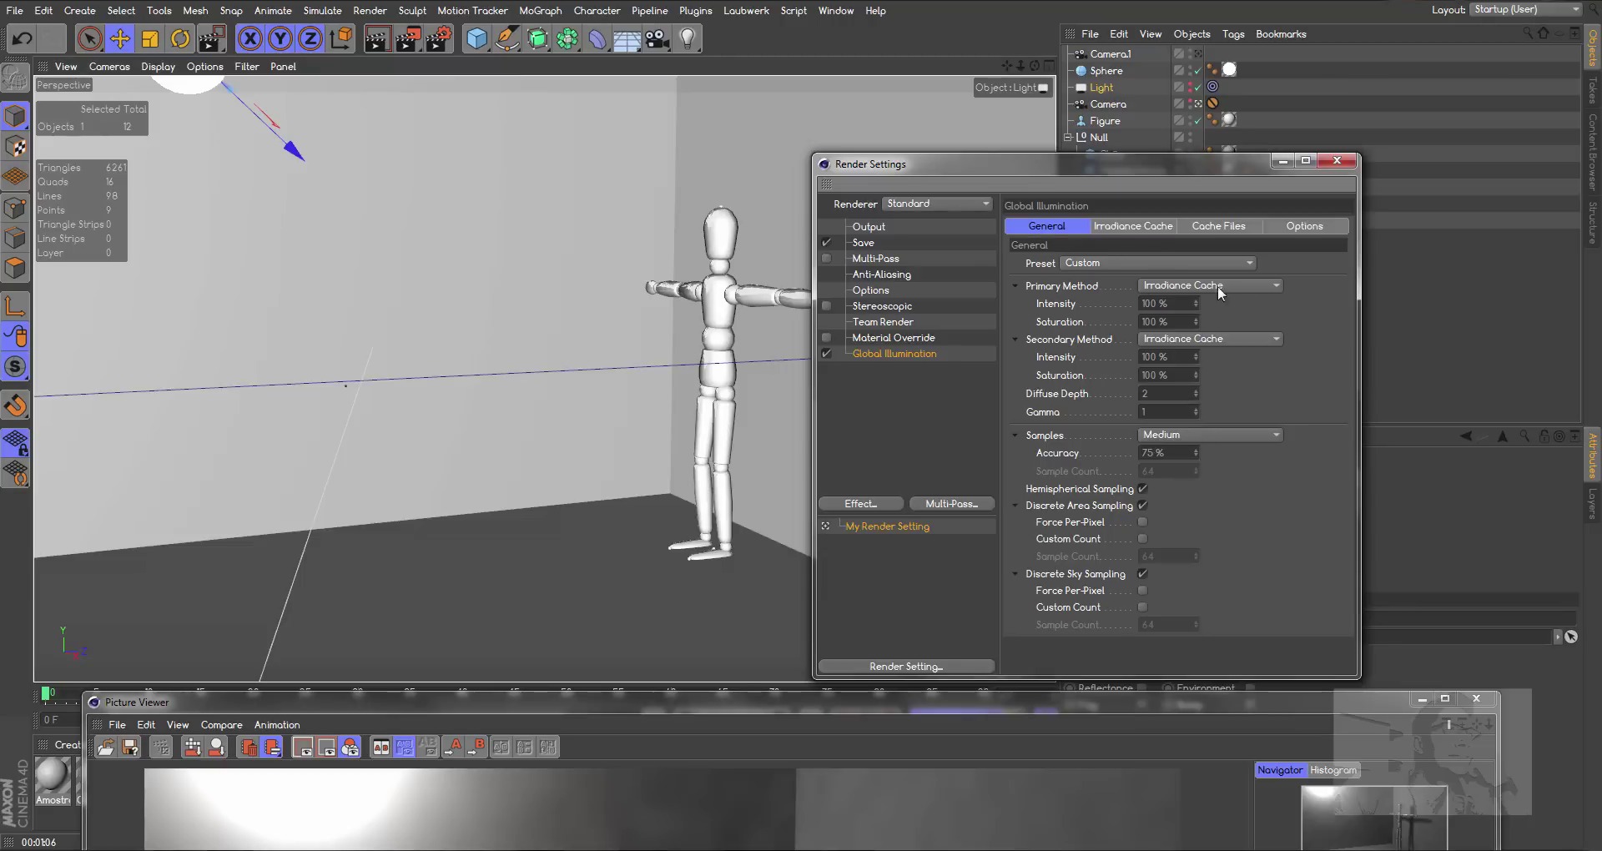
Keep the GI preset on Custom and set Samples to High for 90 % accuracy
{"action": "left_click", "coordinate": [1118, 262]}
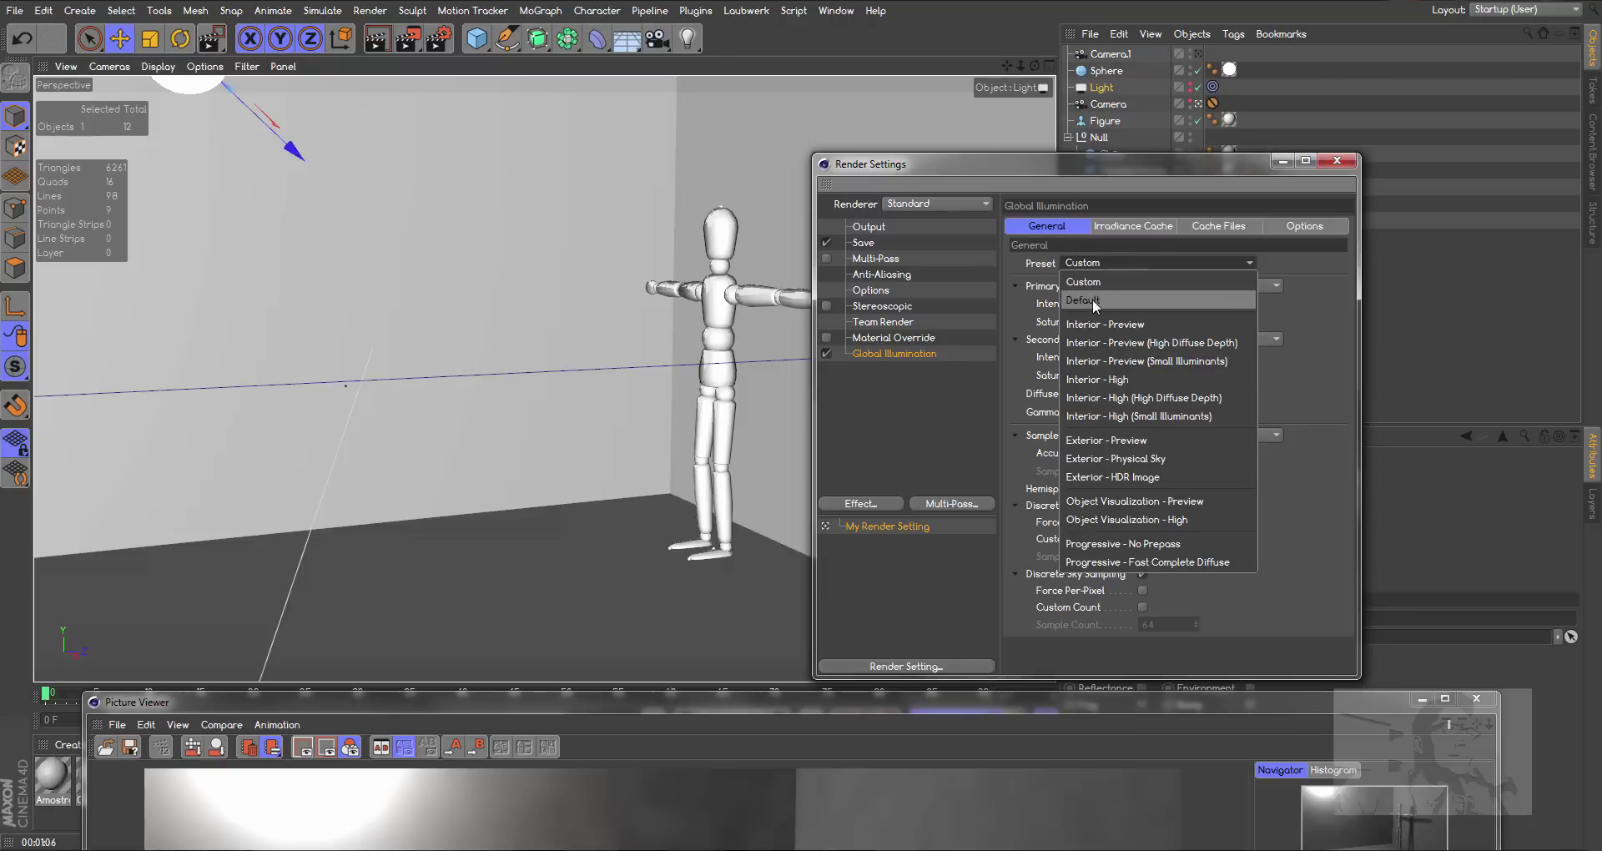
{"action": "left_click", "coordinate": [1325, 295]}
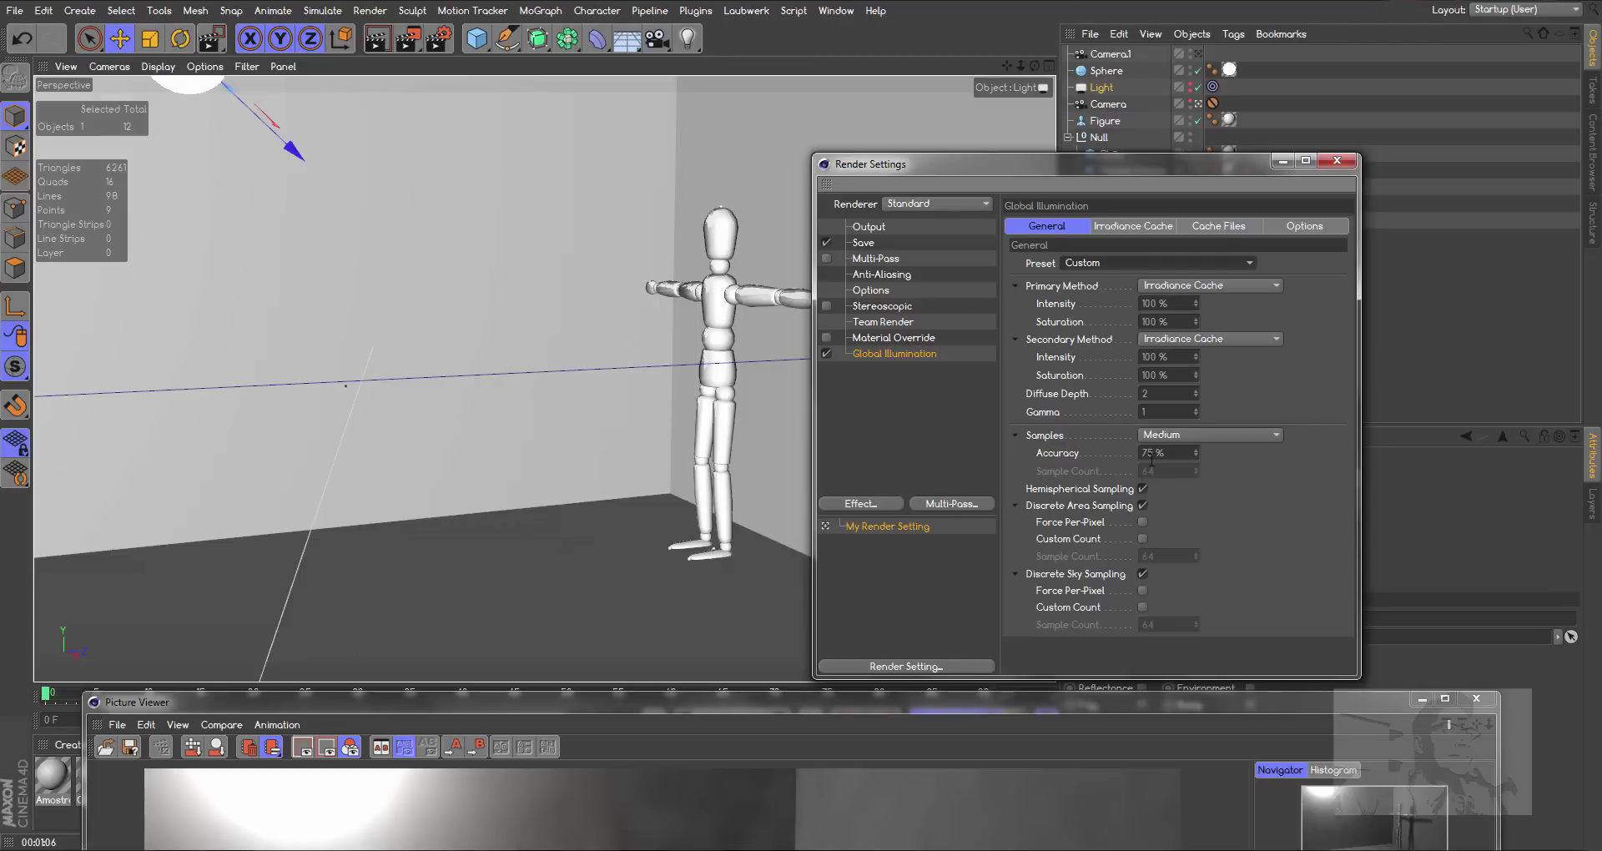
{"action": "left_click", "coordinate": [1188, 437]}
{"action": "left_click", "coordinate": [1179, 529]}
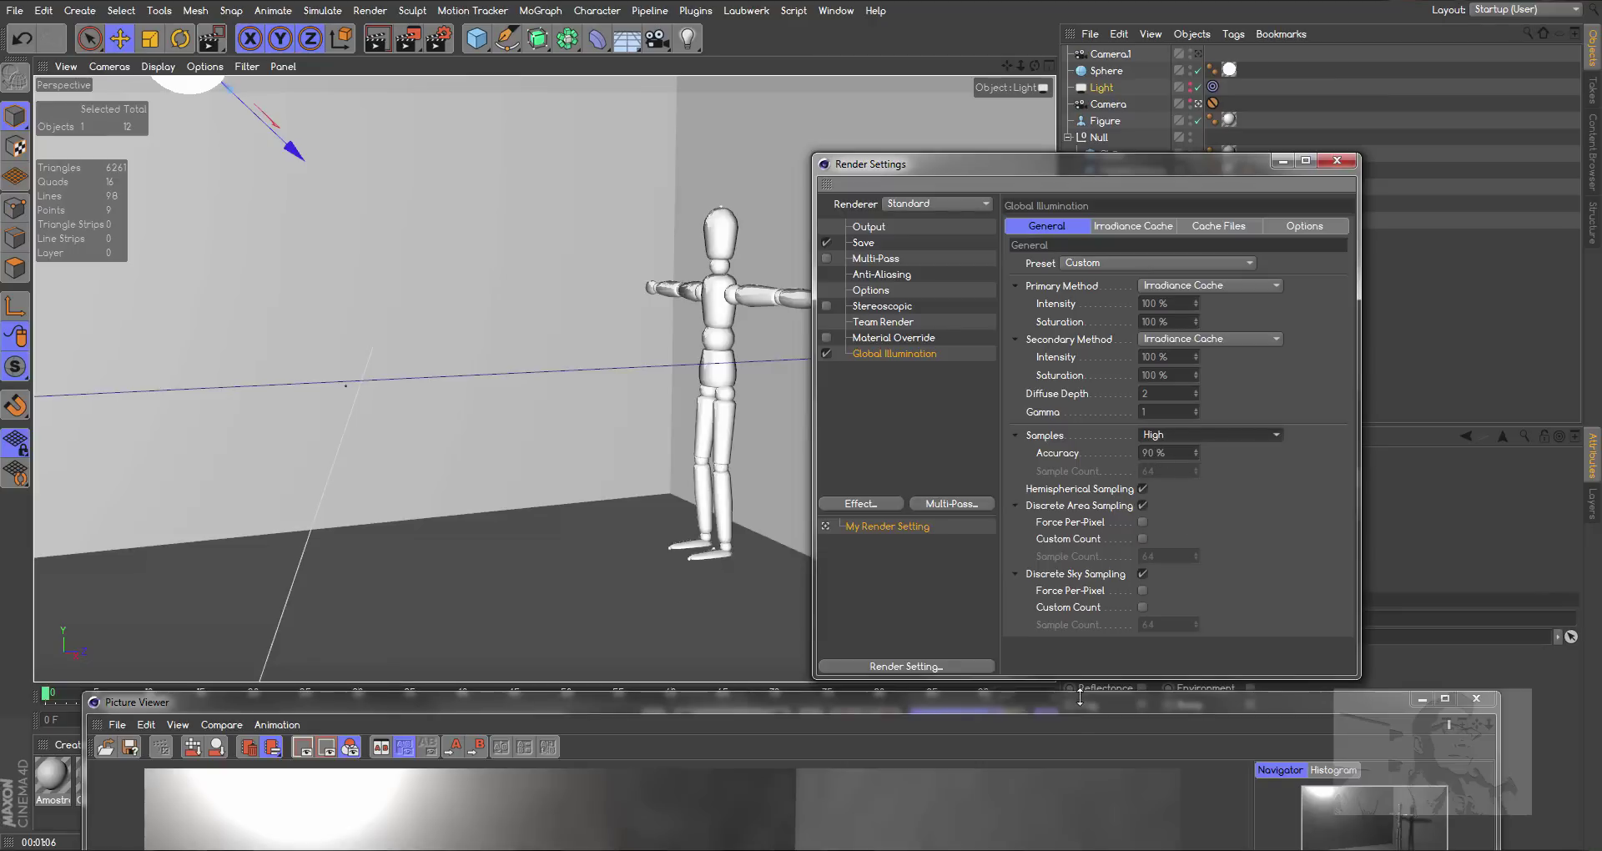
Render with High samples and compare the 00:02:20 result against the 00:00:55 render
{"action": "mouse_move", "coordinate": [1086, 701]}
{"action": "left_mouse_down"}
{"action": "mouse_move", "coordinate": [1120, 531]}
{"action": "mouse_move", "coordinate": [1145, 121]}
{"action": "mouse_move", "coordinate": [1099, 131]}
{"action": "left_mouse_up"}
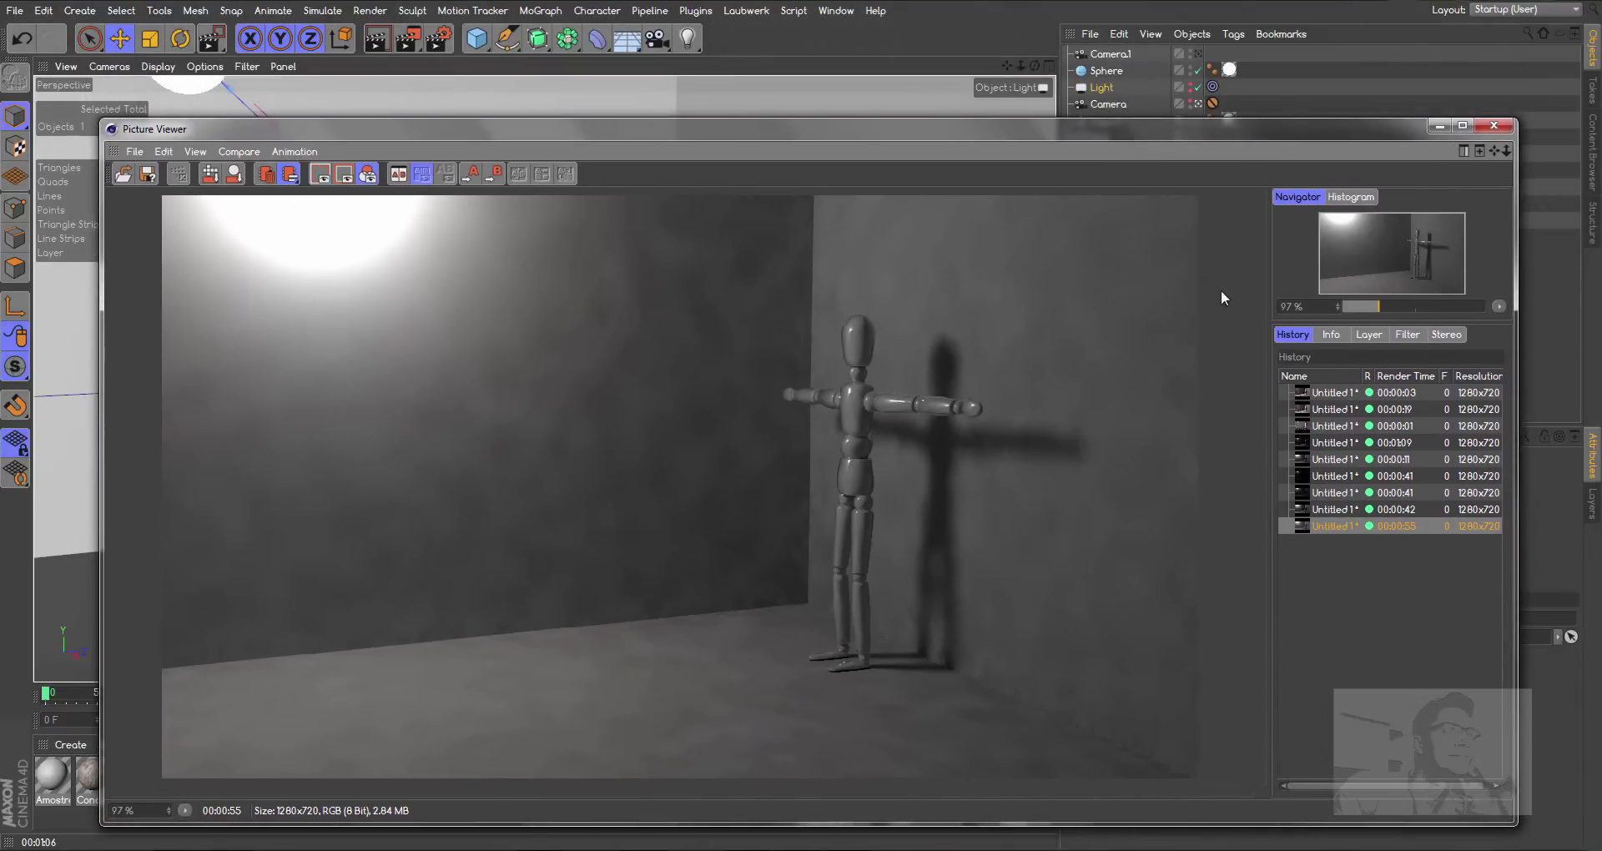
{"action": "left_click", "coordinate": [408, 37]}
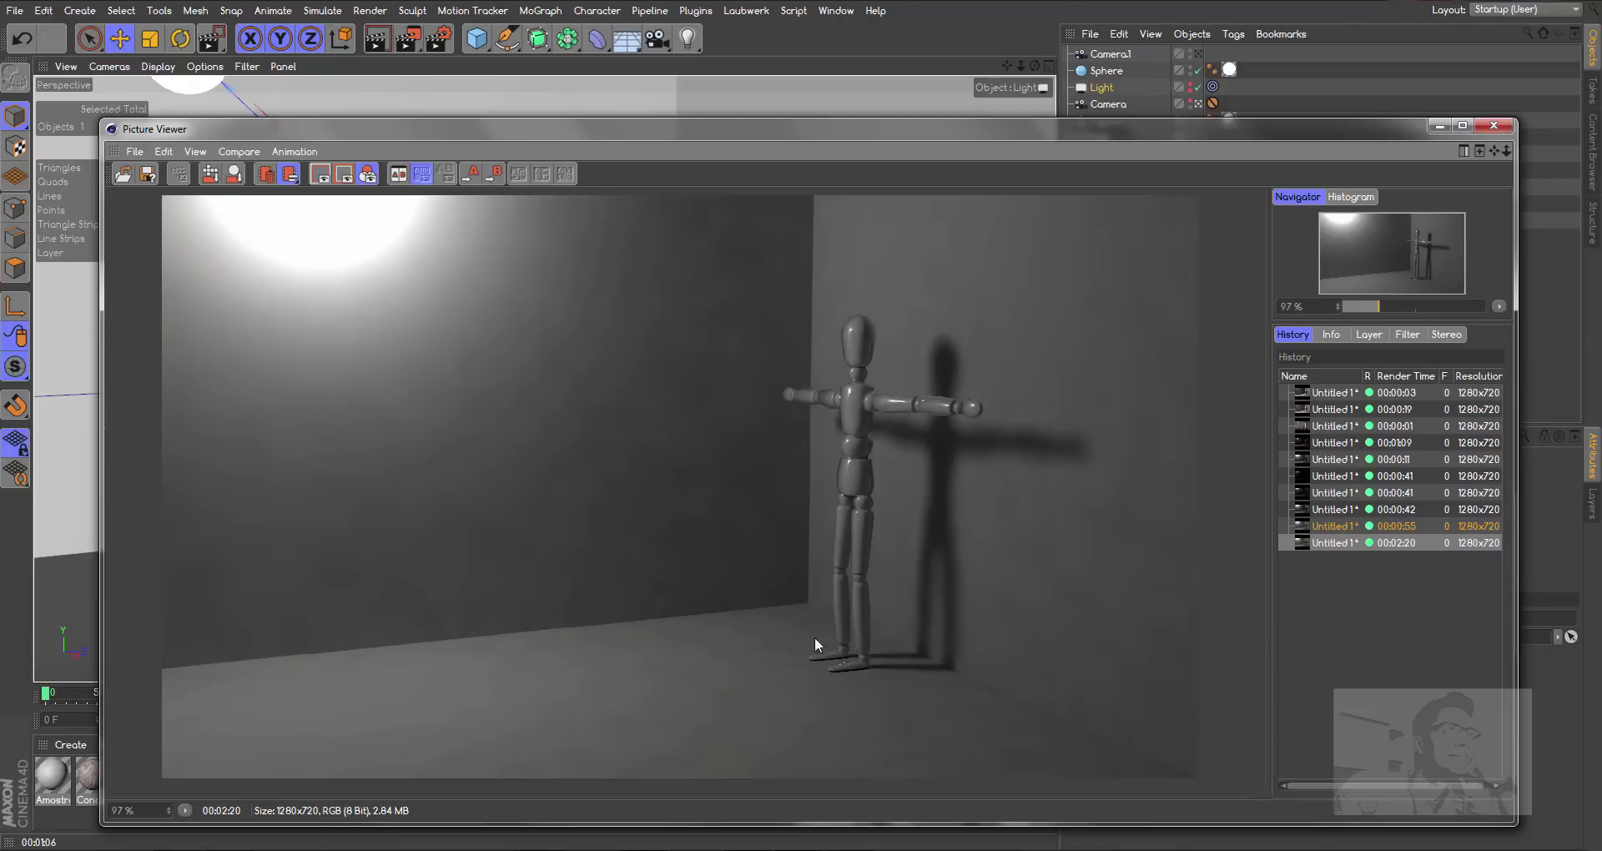
{"action": "left_click", "coordinate": [1348, 530]}
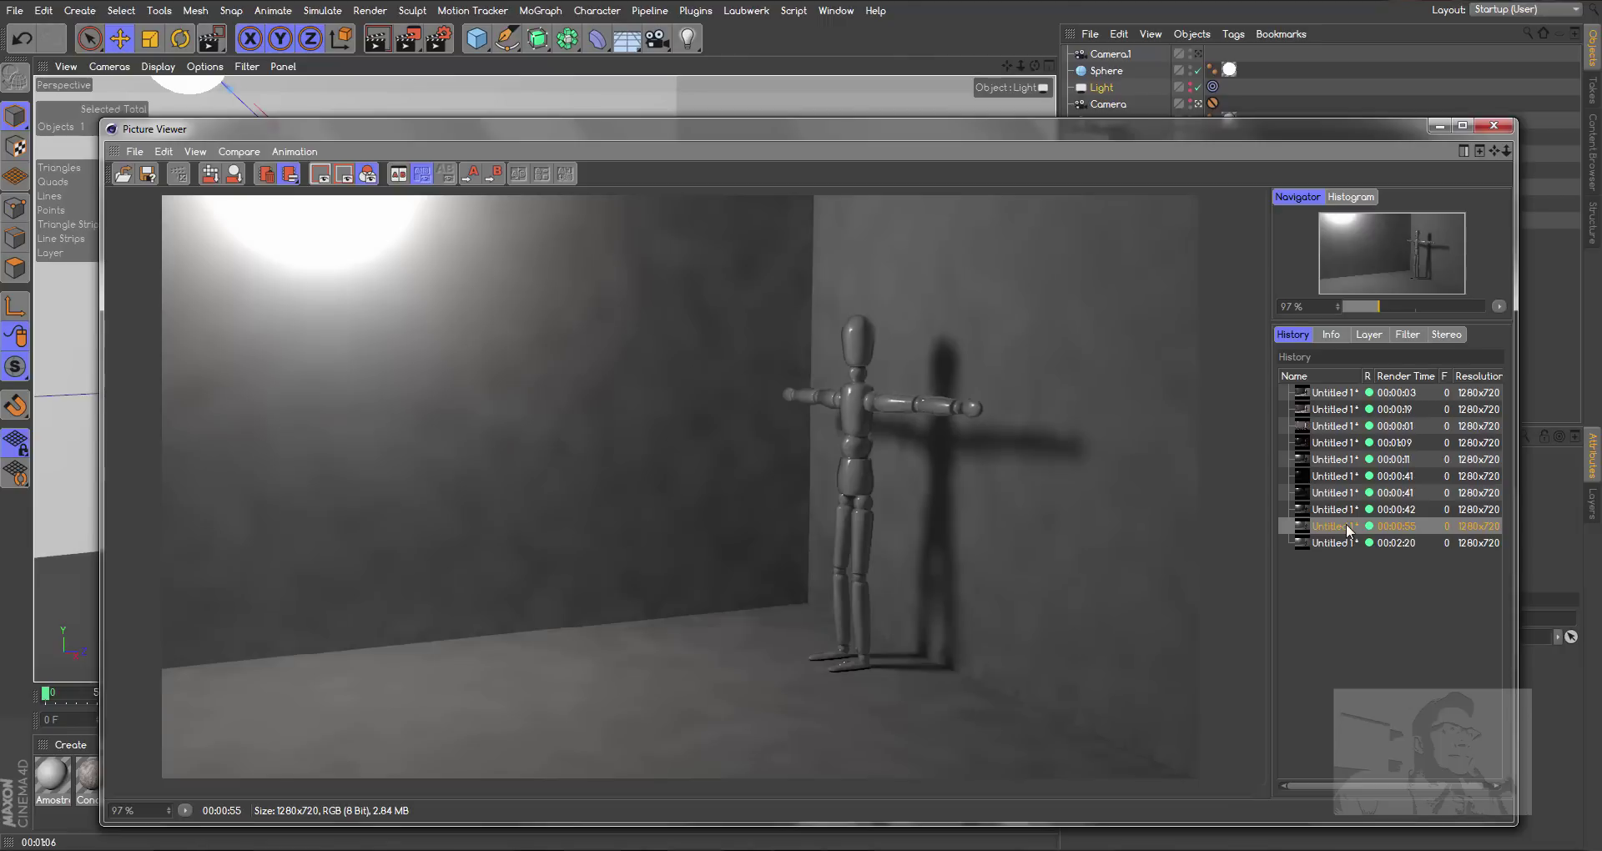
{"action": "left_click", "coordinate": [1330, 544]}
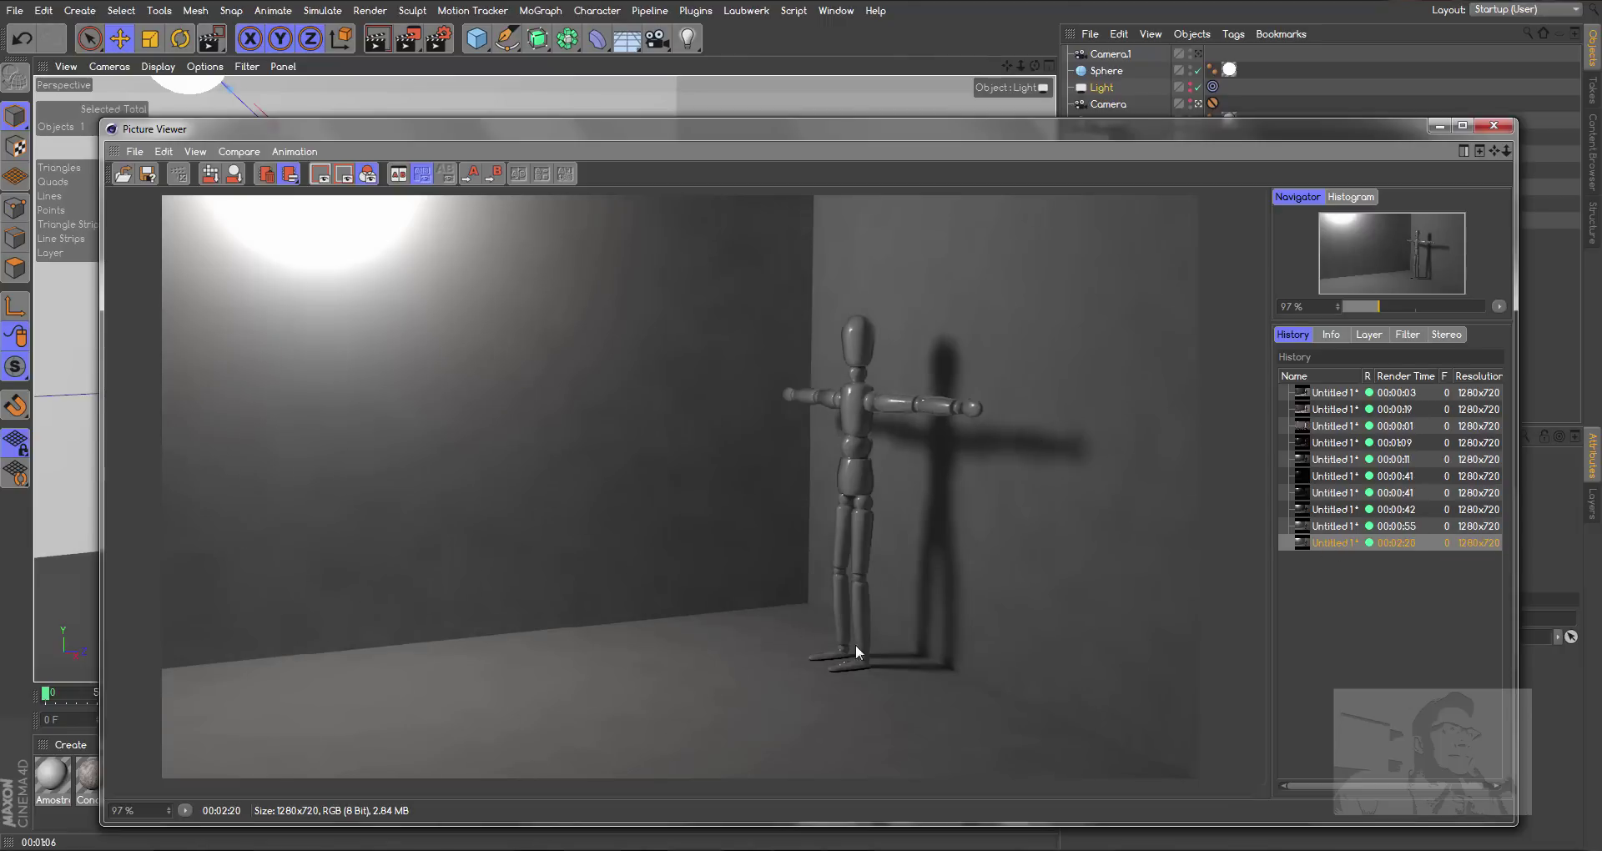
{"action": "left_click", "coordinate": [1437, 125]}
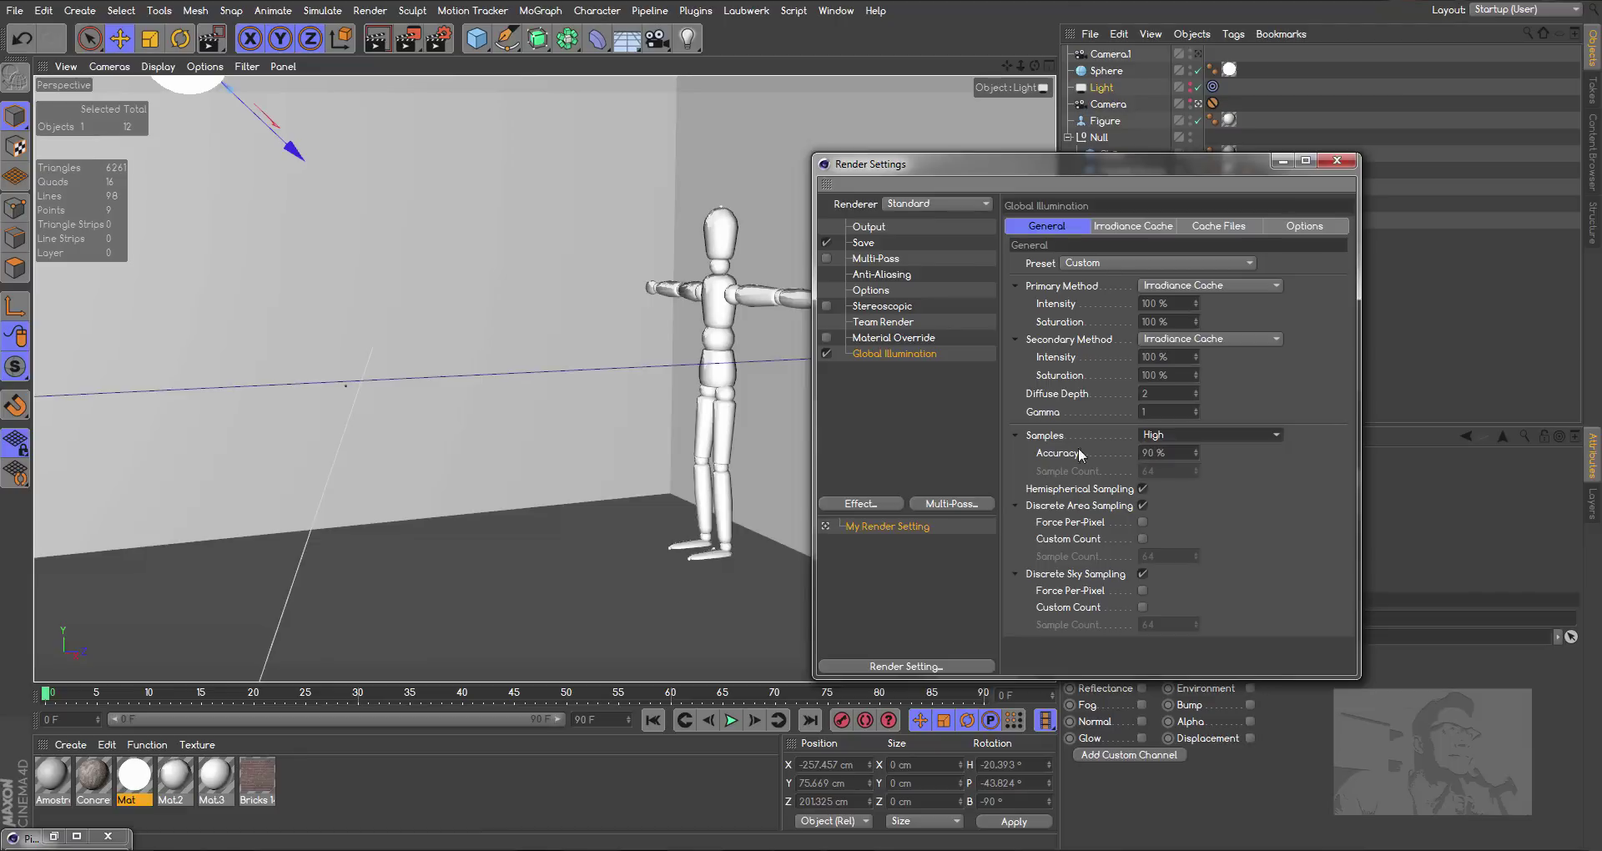
Switch GI Samples to Custom Accuracy at 100 % and move Render Settings aside
{"action": "left_click", "coordinate": [1175, 440]}
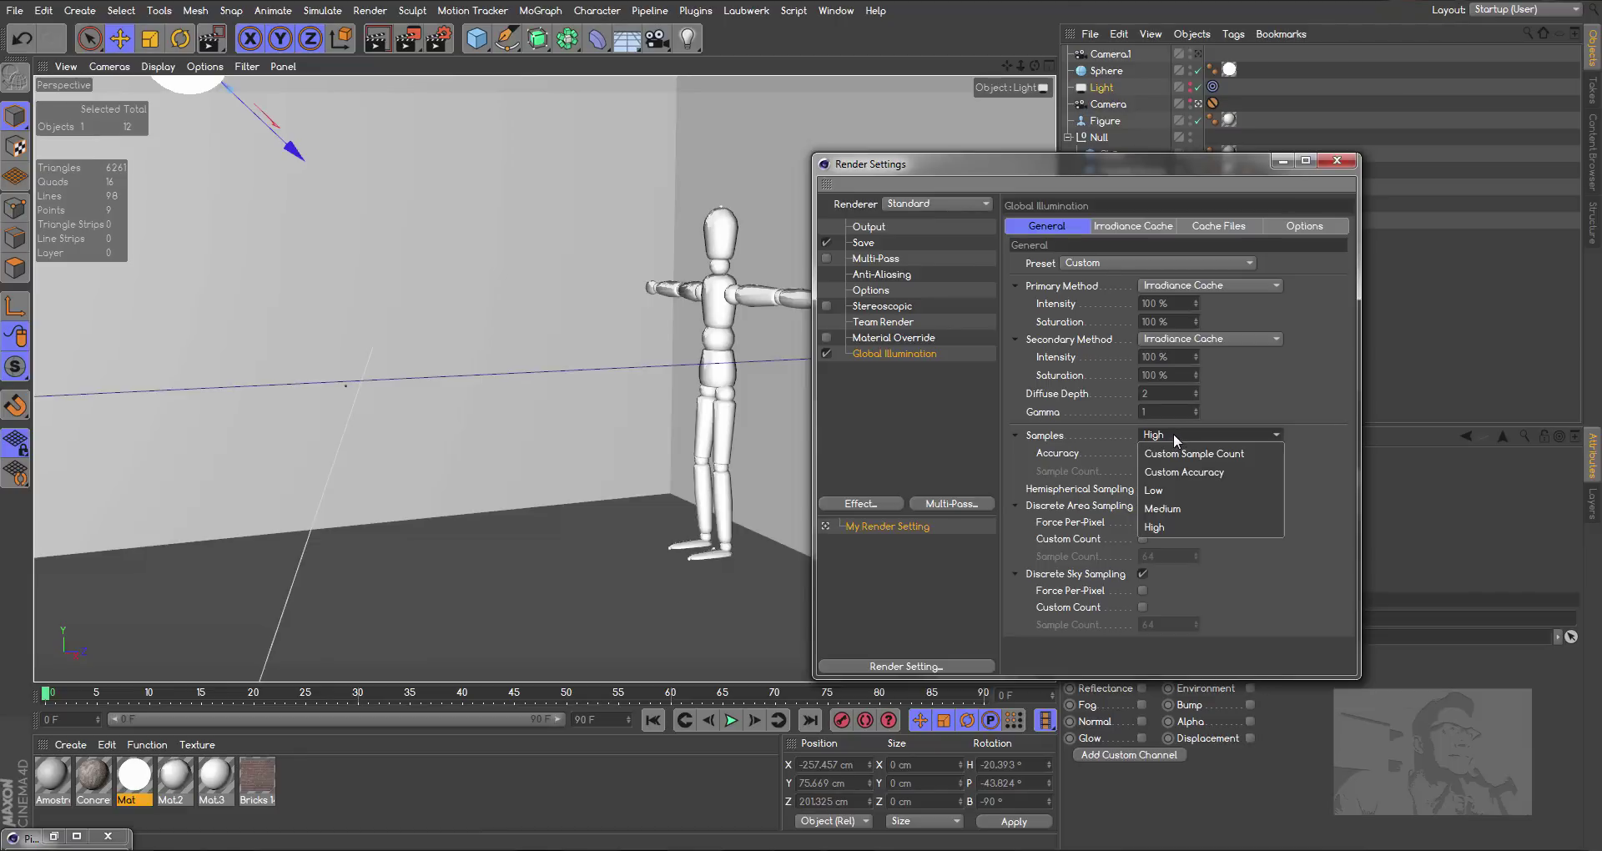
{"action": "left_click", "coordinate": [1210, 473]}
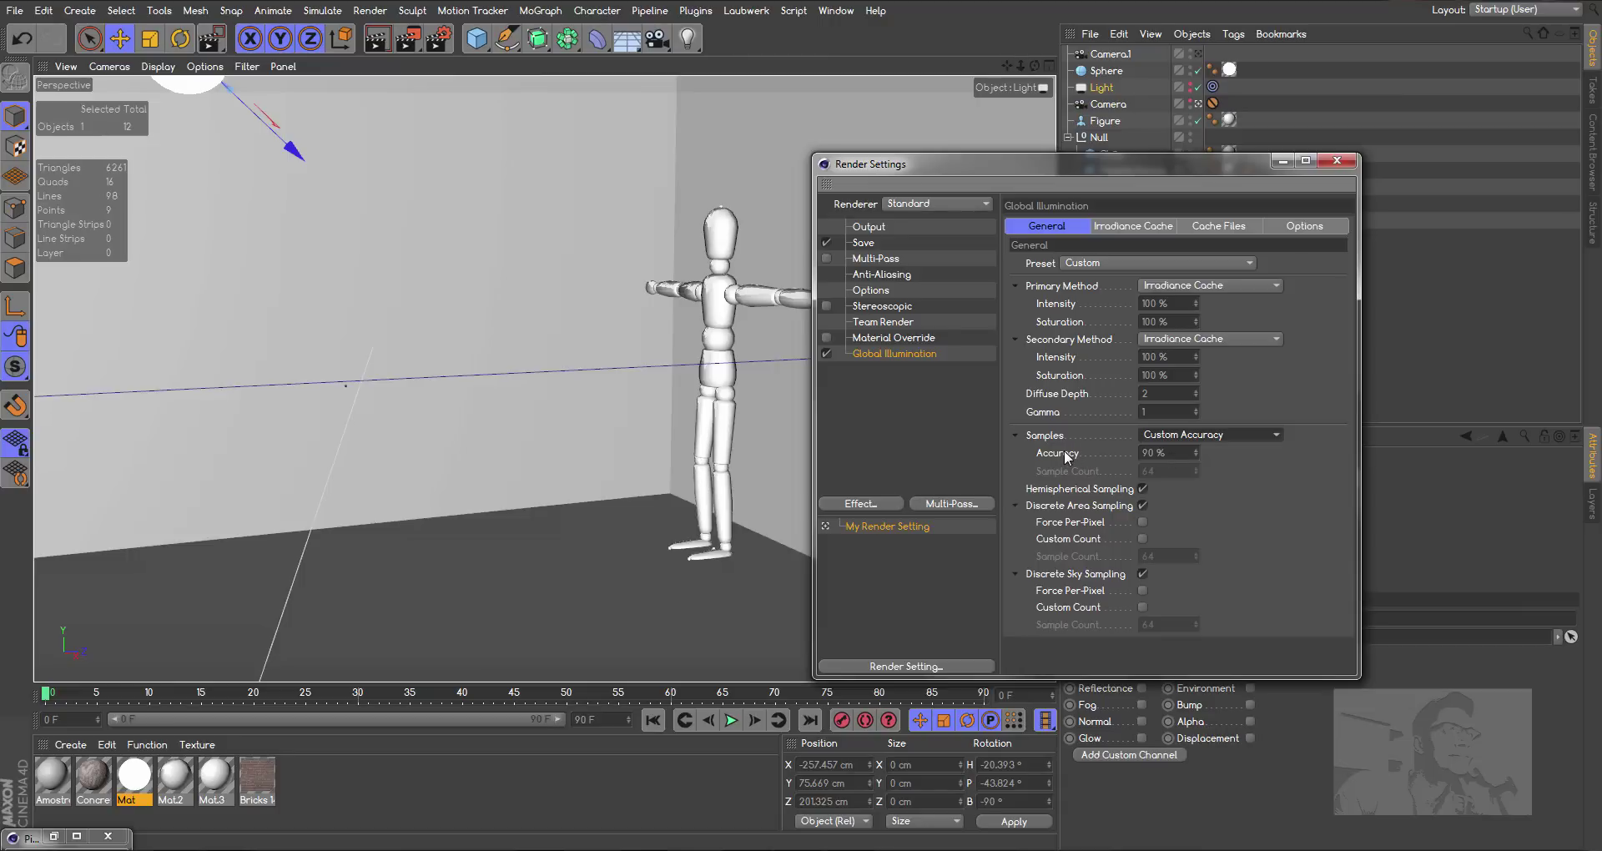
{"action": "left_click", "coordinate": [1179, 452]}
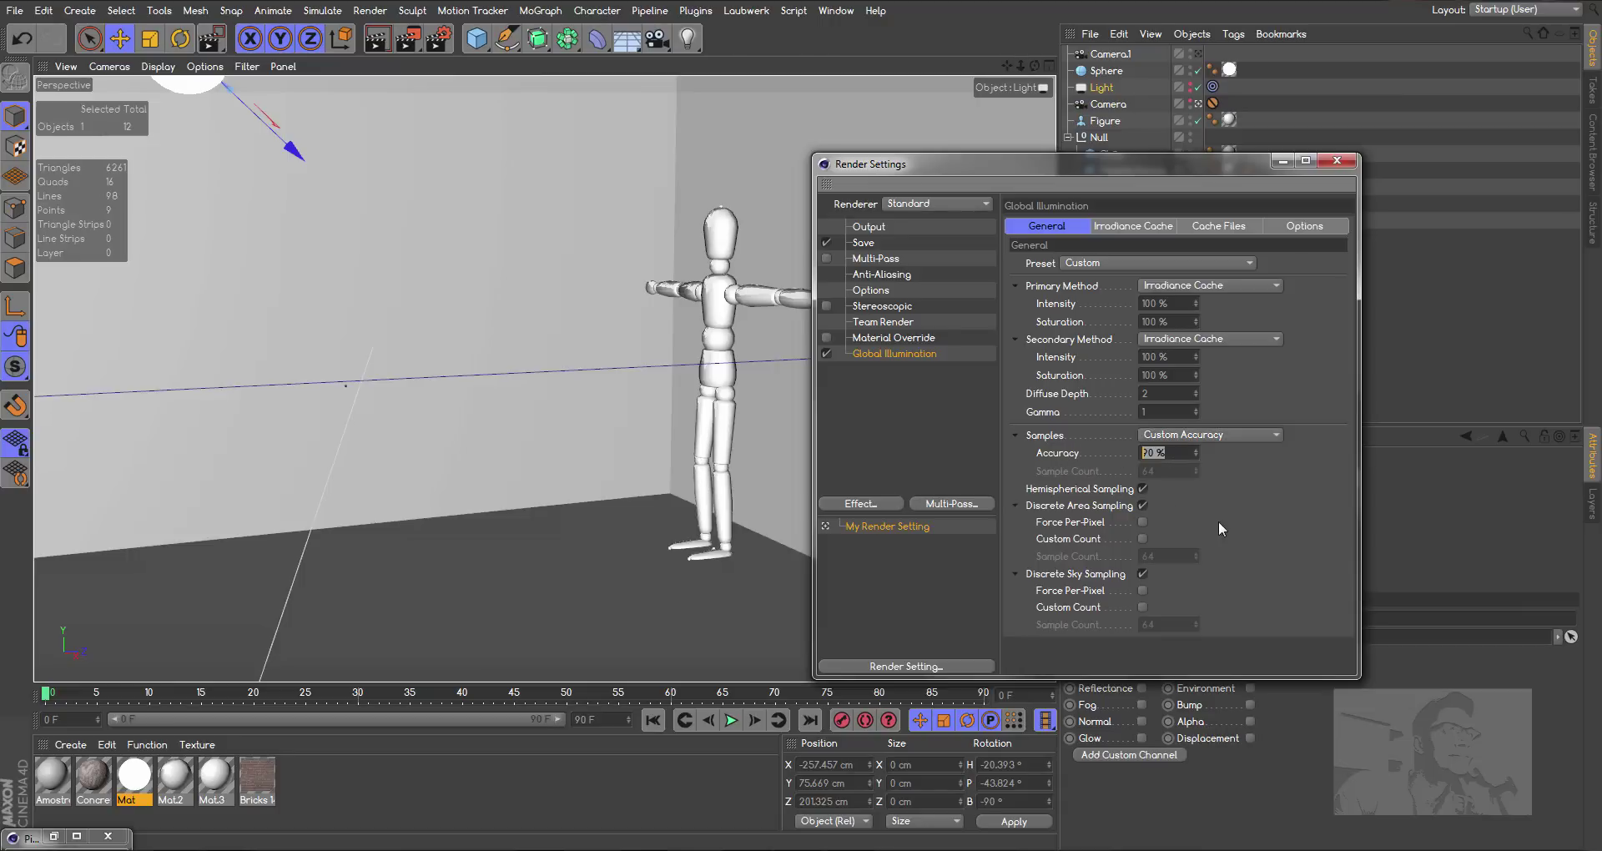
{"action": "type", "text": "1"}
{"action": "type", "text": "00"}
{"action": "key", "text": "Return"}
{"action": "left_click_drag", "start_coordinate": [1055, 163], "coordinate": [1300, 159]}
Render at 100 % Accuracy and compare it with the previous render
{"action": "left_click", "coordinate": [408, 39]}
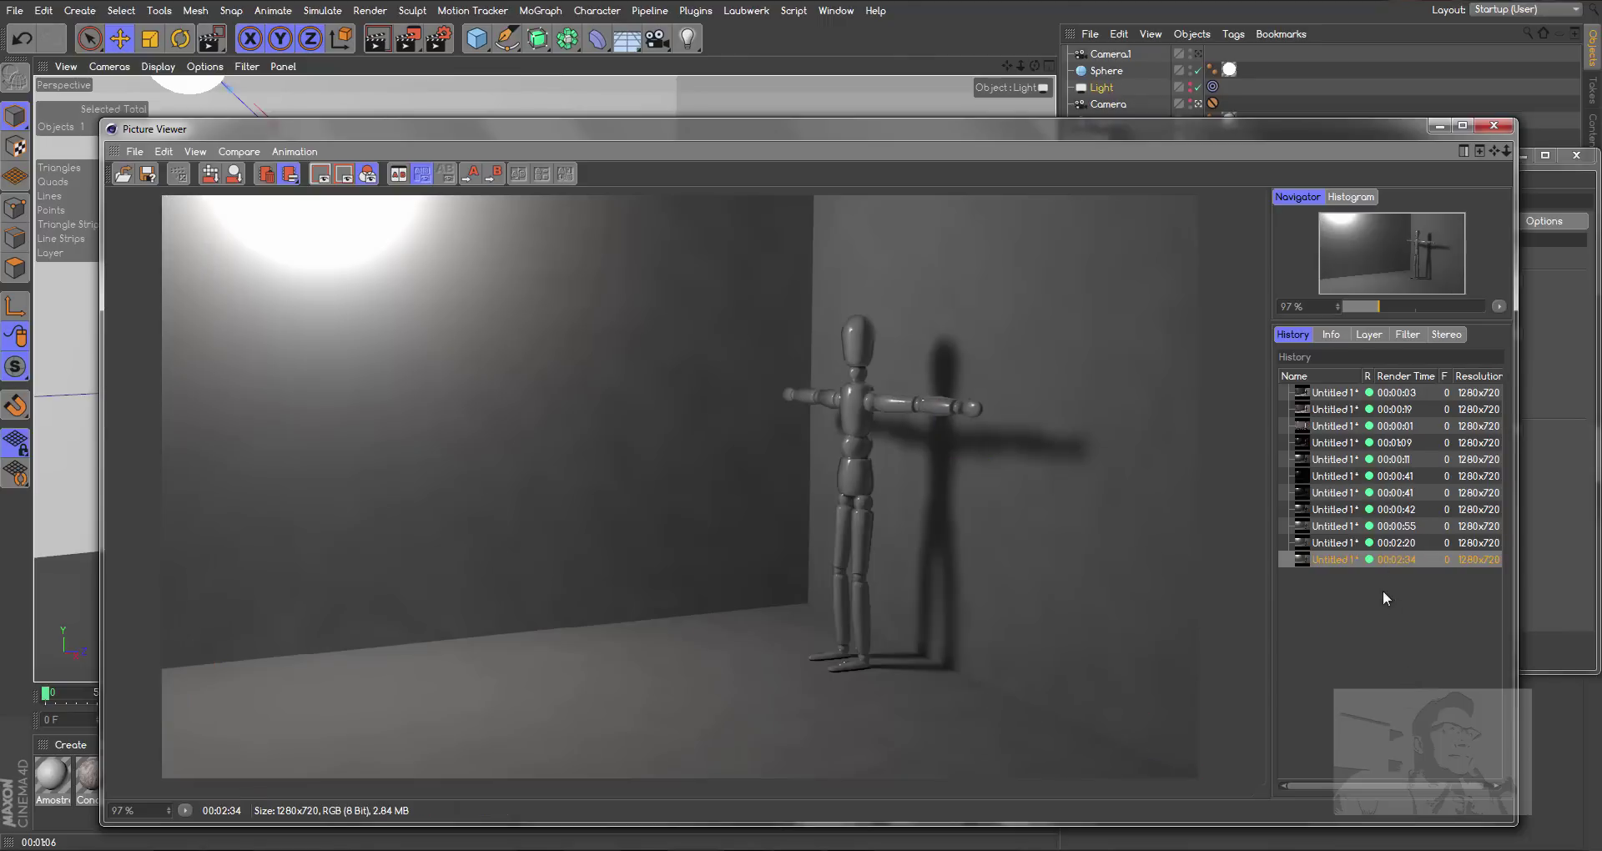
{"action": "left_click", "coordinate": [1348, 547]}
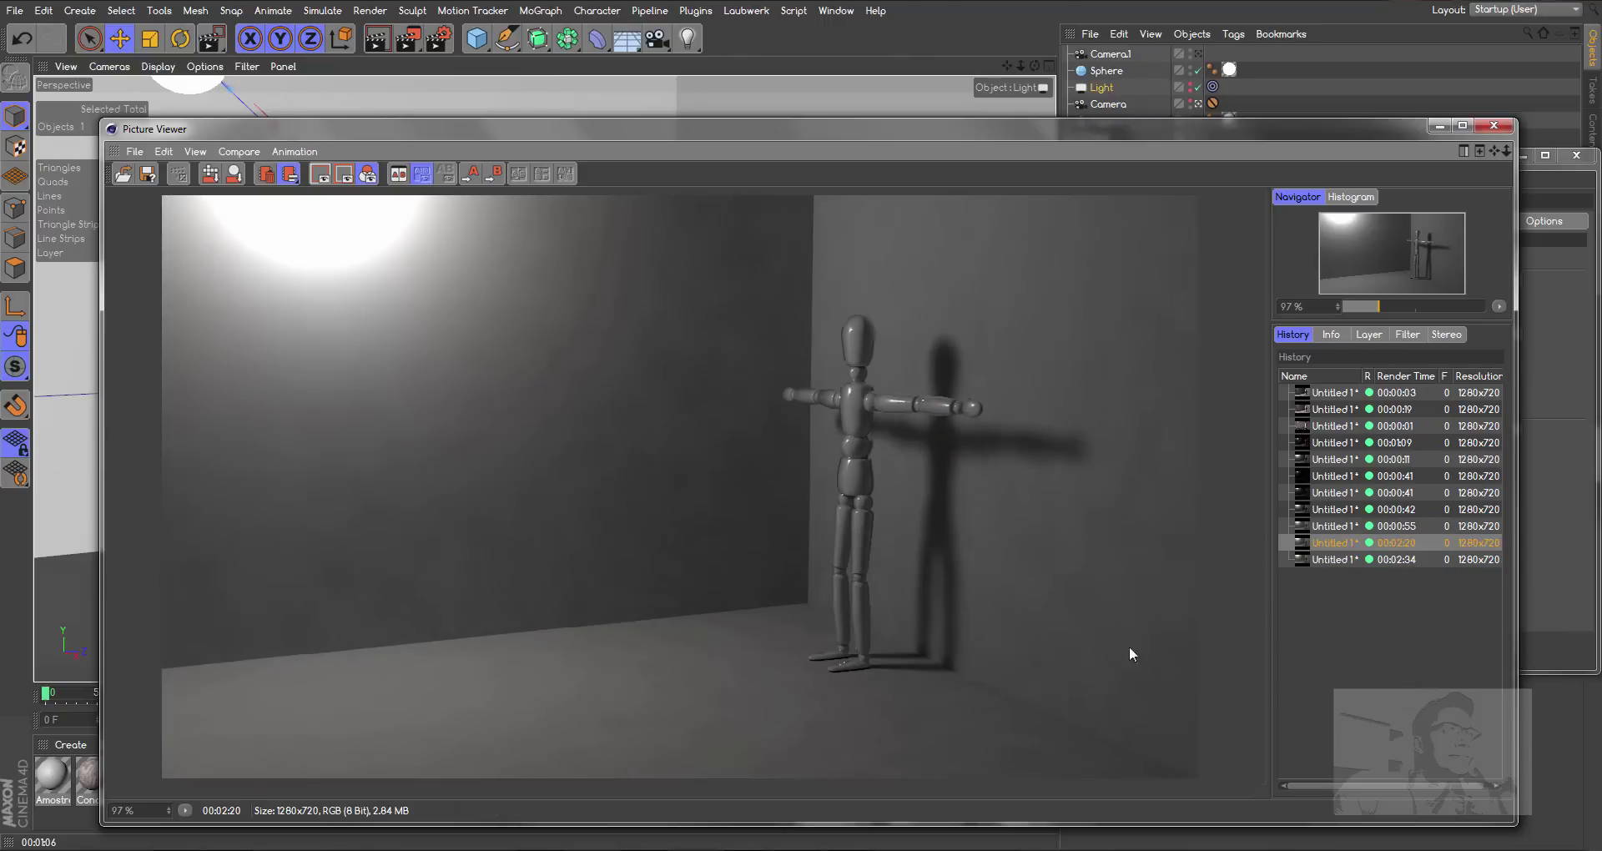
{"action": "left_click", "coordinate": [1335, 558]}
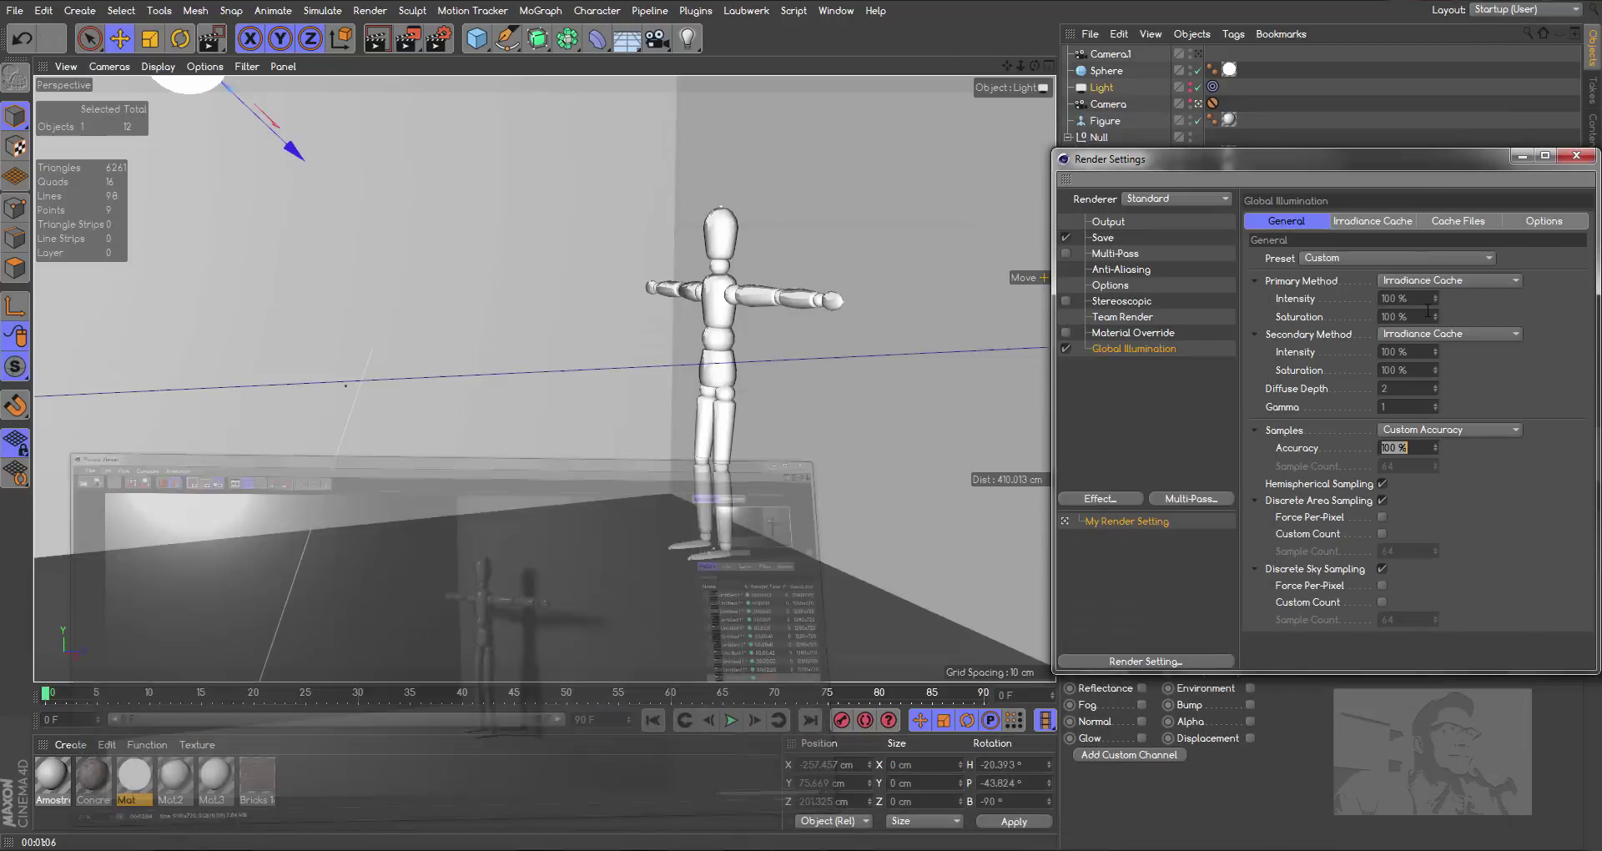
{"action": "left_click", "coordinate": [1439, 126]}
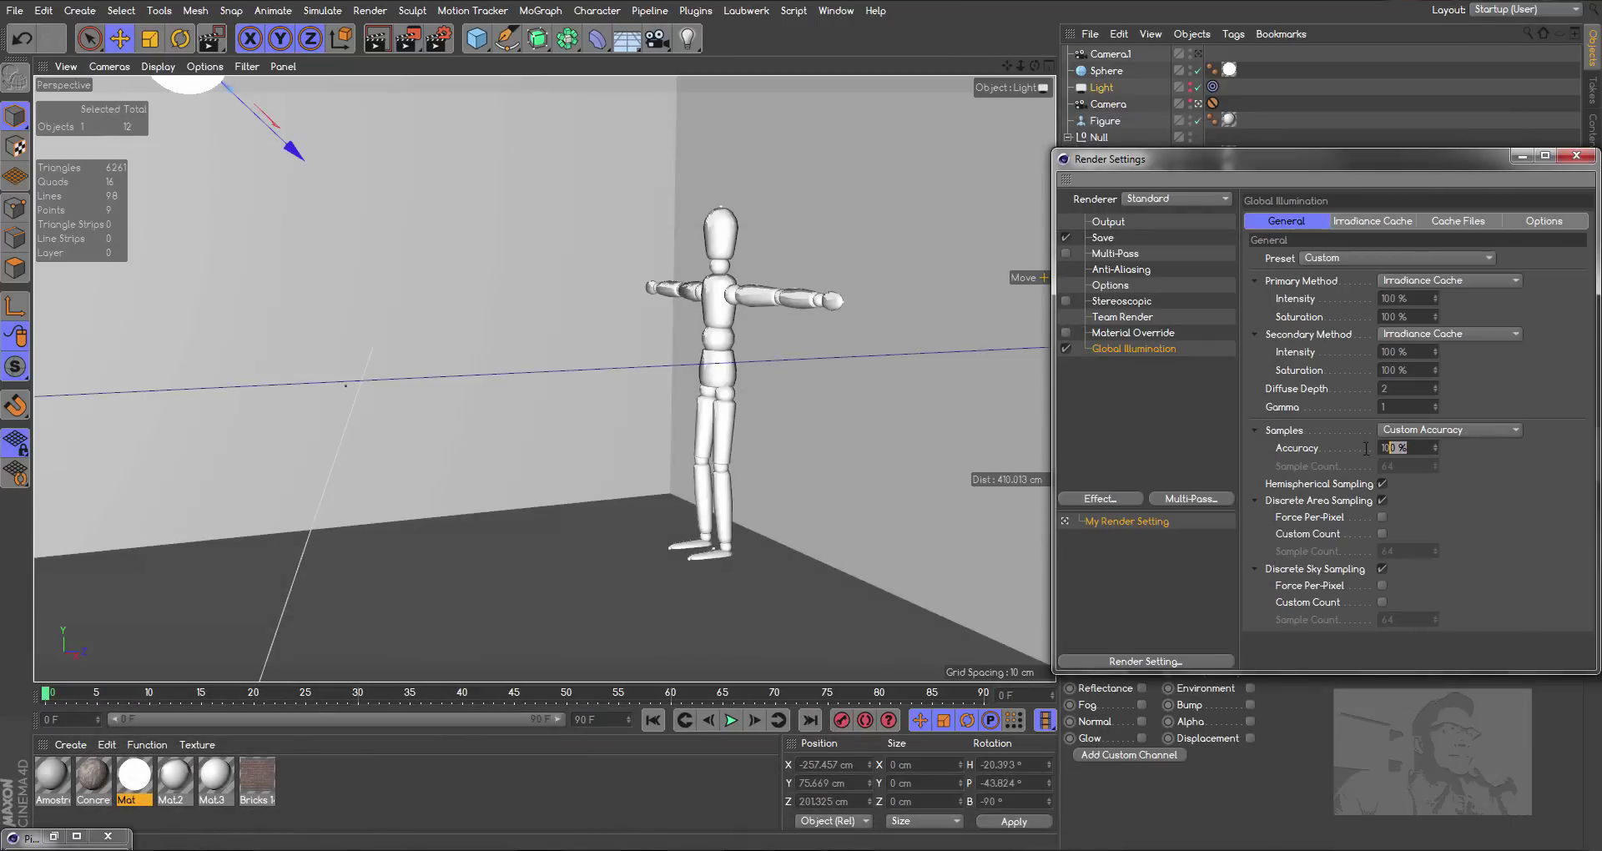
Raise GI Accuracy to 200 % and render the room again
{"action": "type", "text": "2"}
{"action": "type", "text": "00"}
{"action": "key", "text": "Return"}
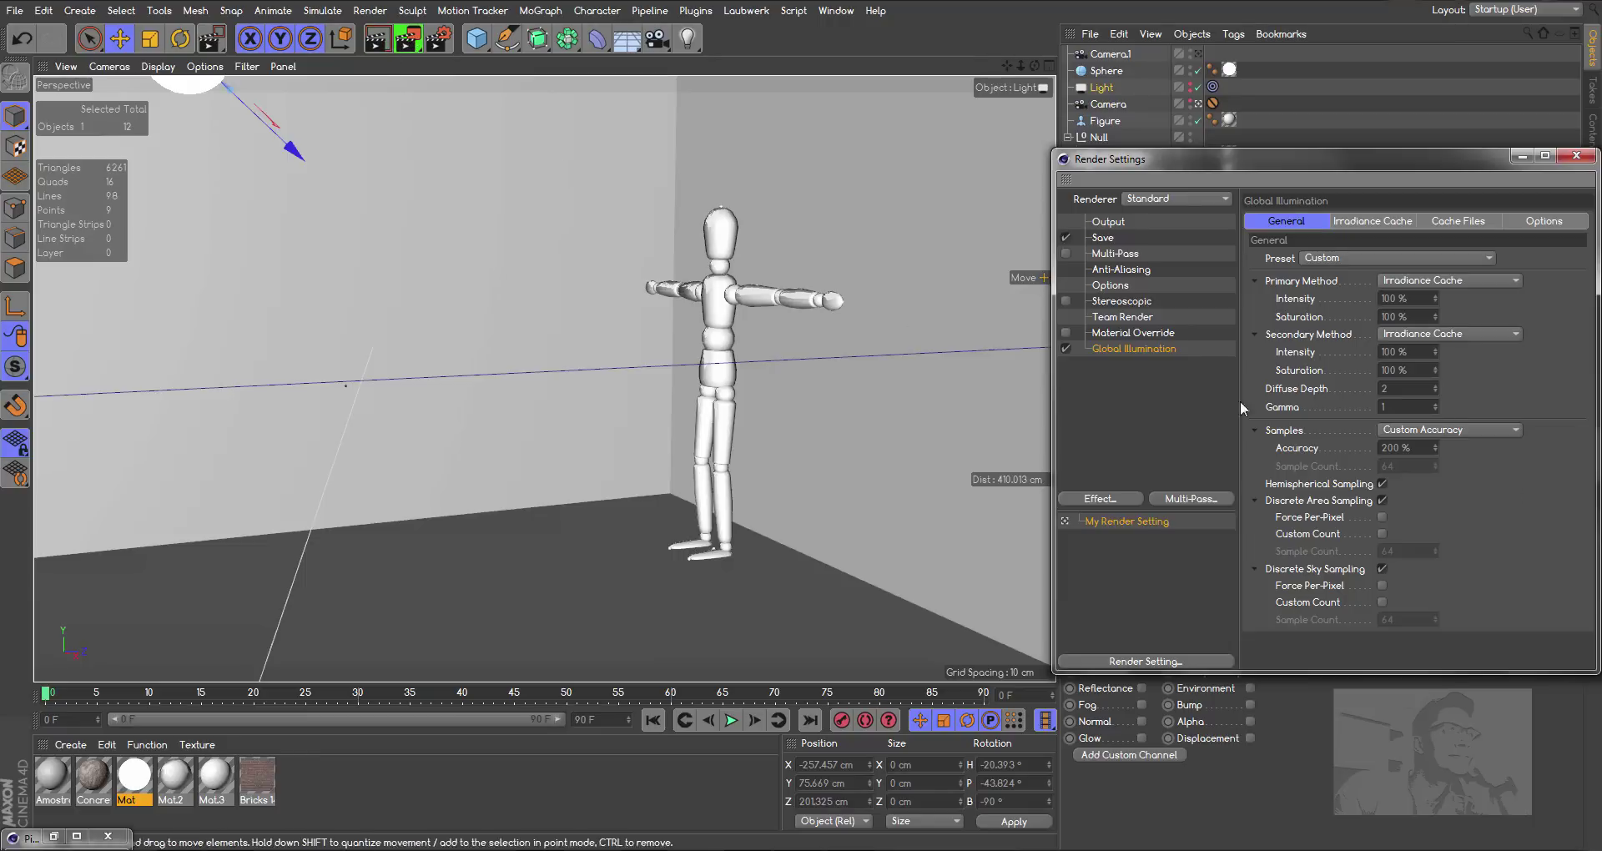
{"action": "left_click", "coordinate": [399, 43]}
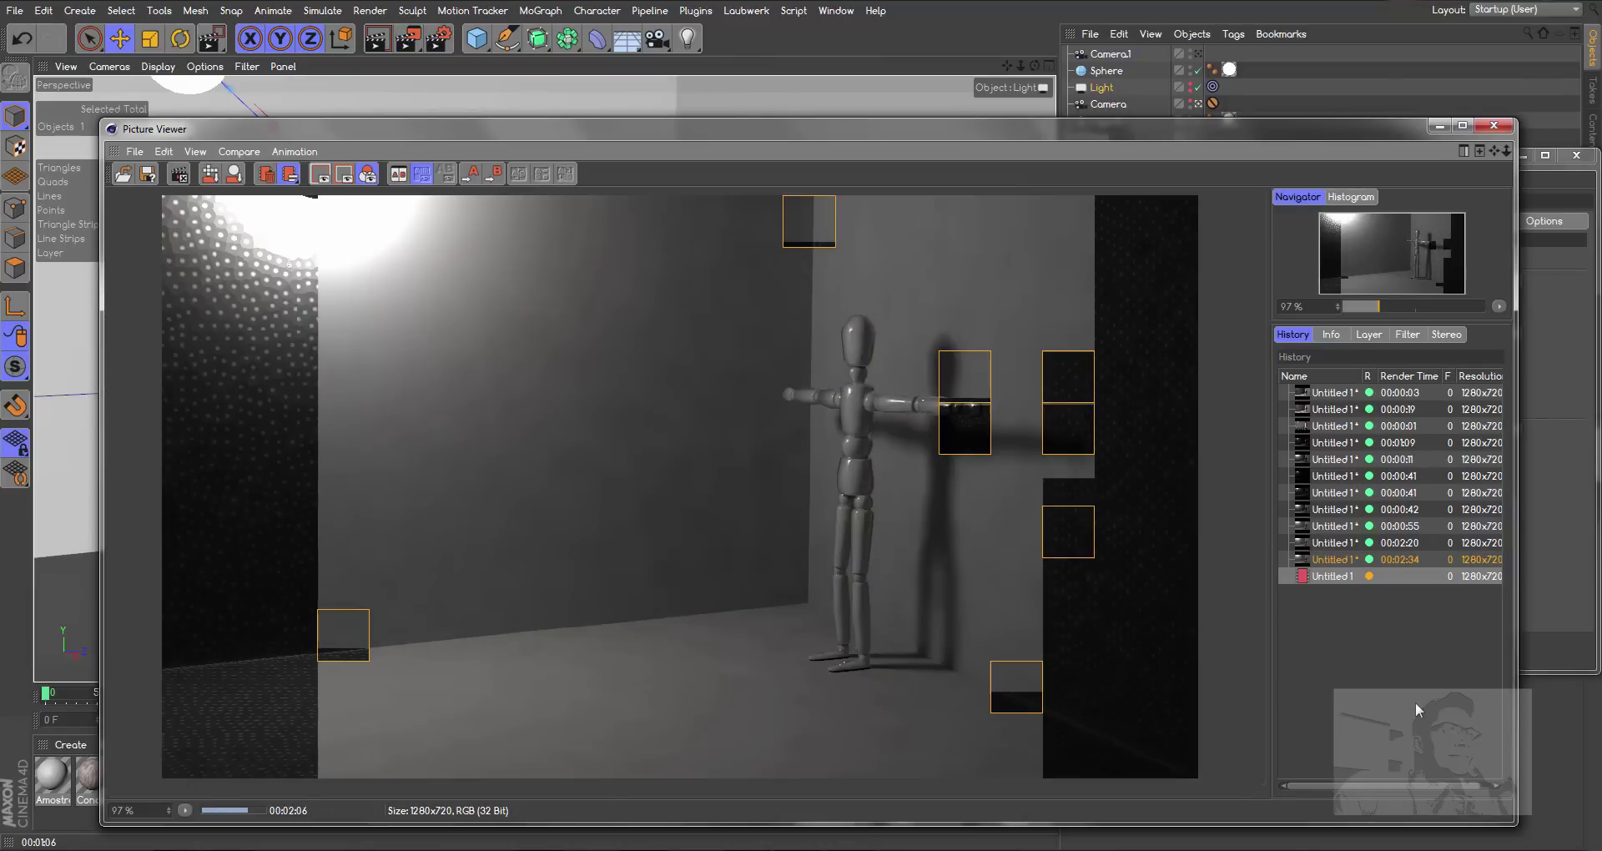
Compare the 200 % render with the 100 % and 00:02:20 renders, then close the Picture Viewer
{"action": "left_click", "coordinate": [1350, 559]}
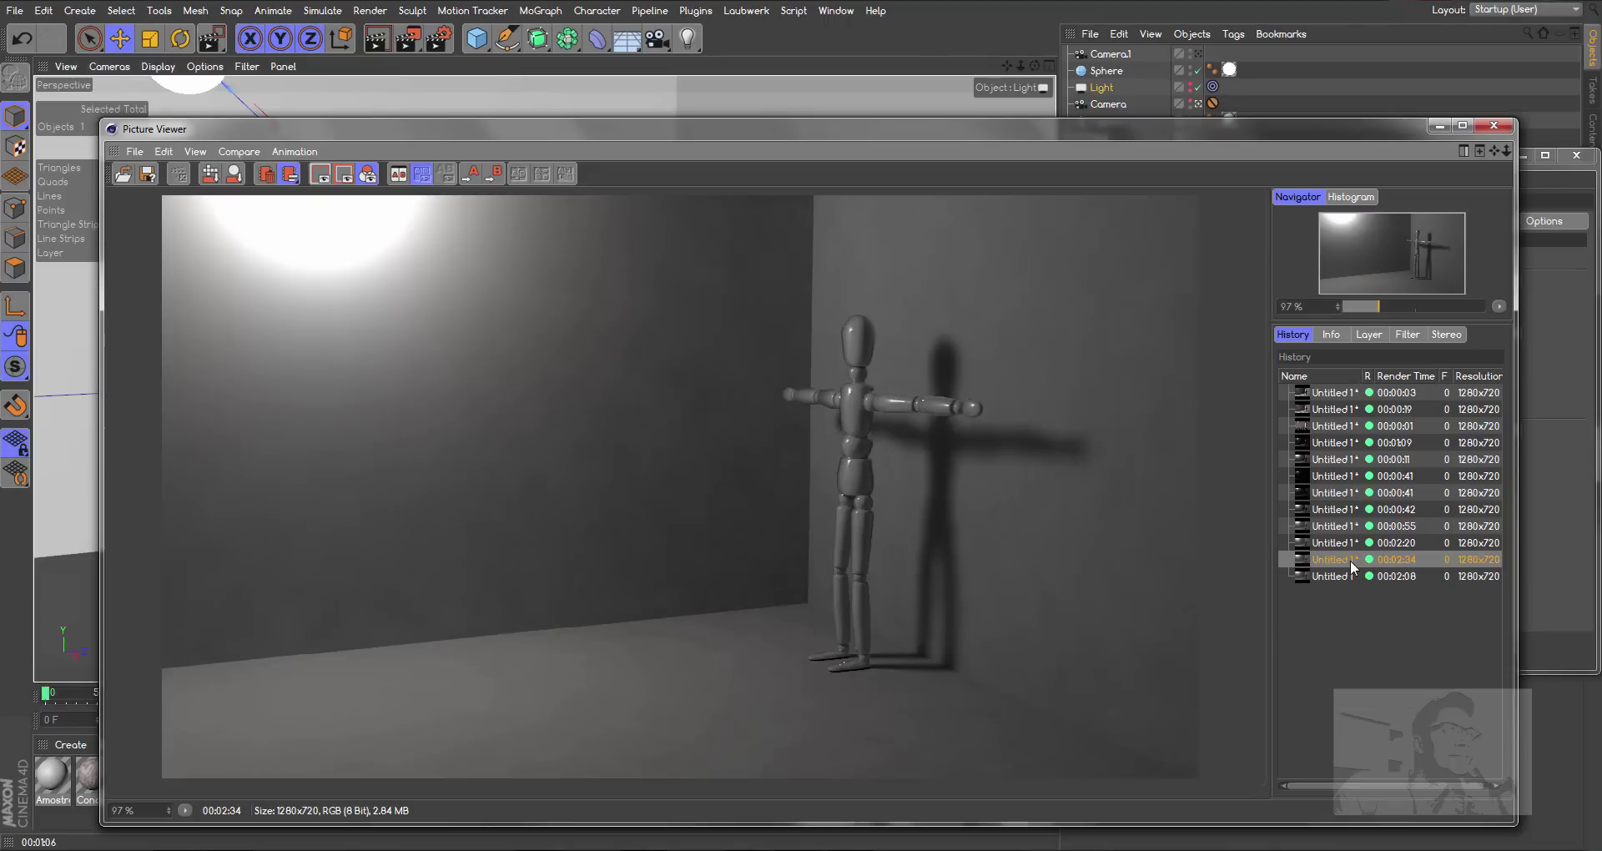
{"action": "left_click", "coordinate": [1343, 545]}
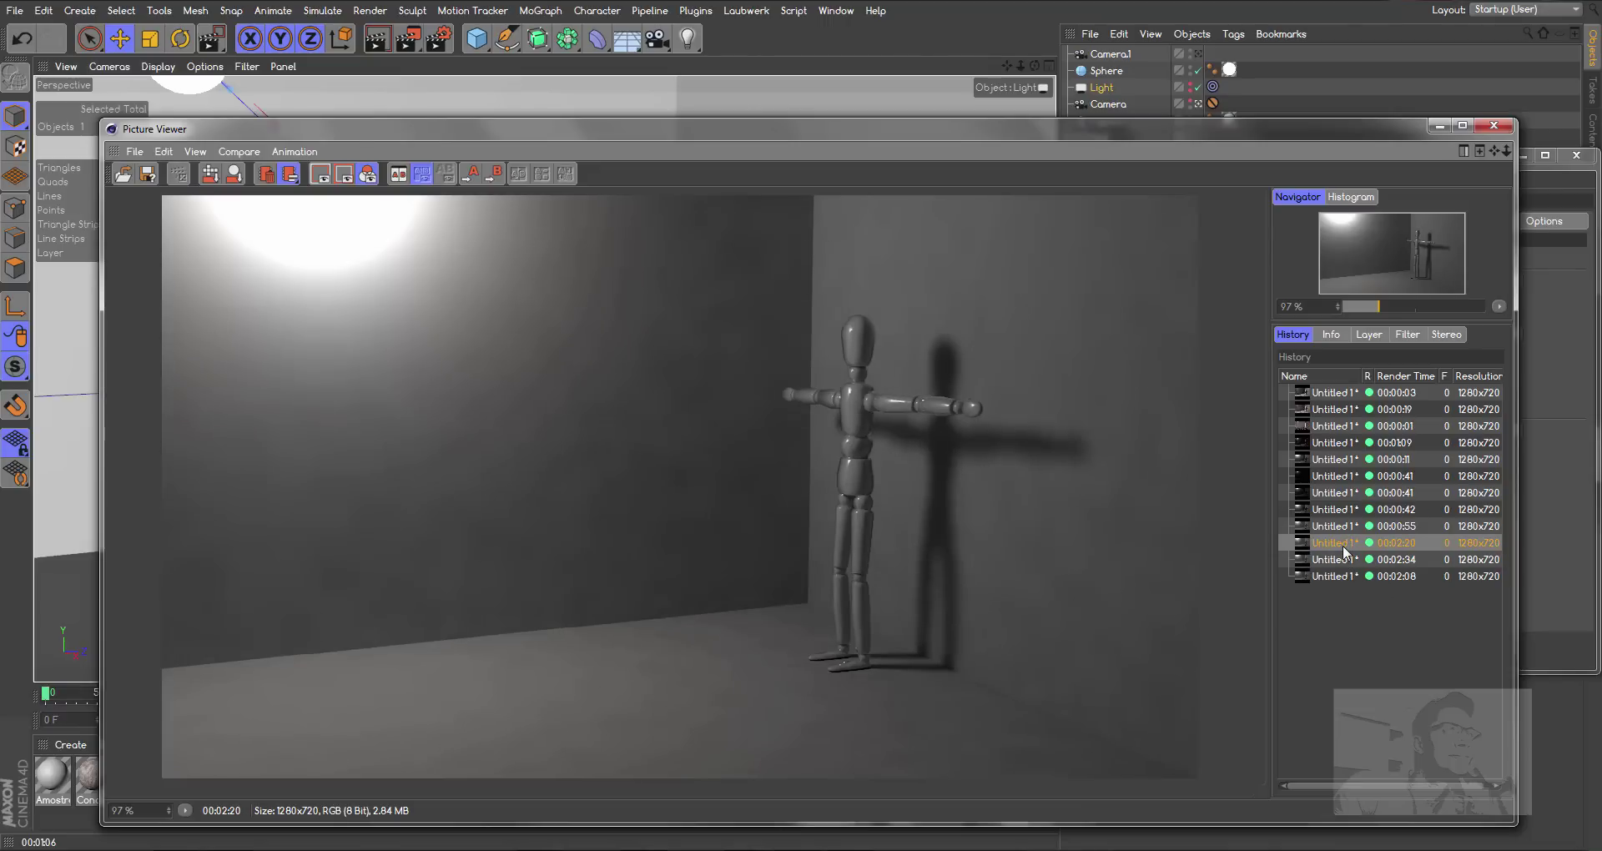
{"action": "left_click", "coordinate": [1339, 559]}
{"action": "left_click", "coordinate": [1335, 576]}
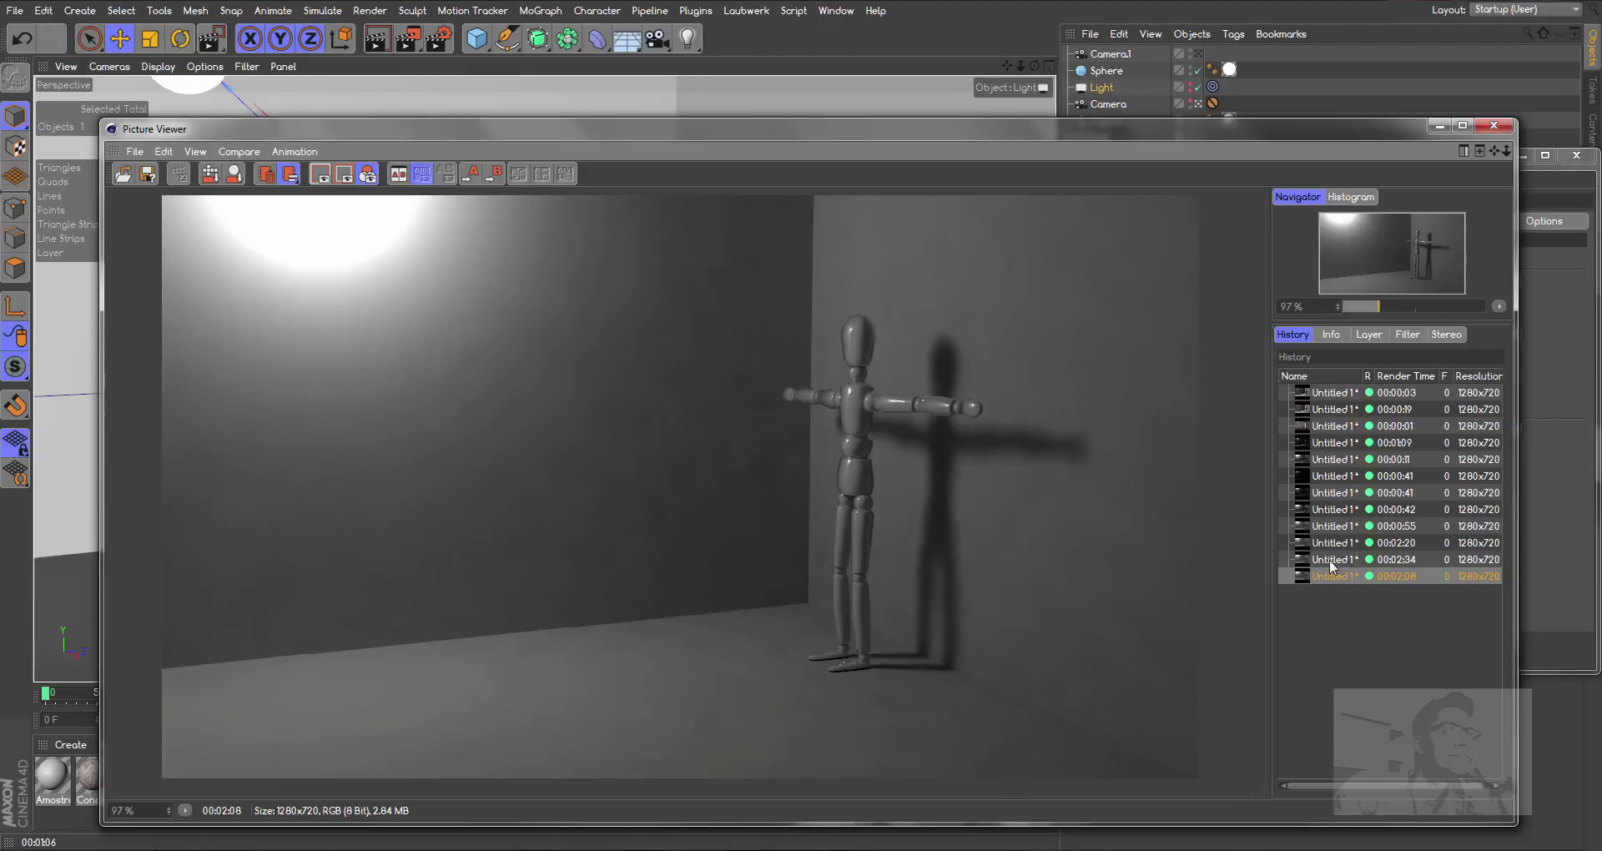
{"action": "left_click", "coordinate": [1330, 559]}
{"action": "left_click", "coordinate": [1334, 577]}
{"action": "left_click", "coordinate": [1493, 126]}
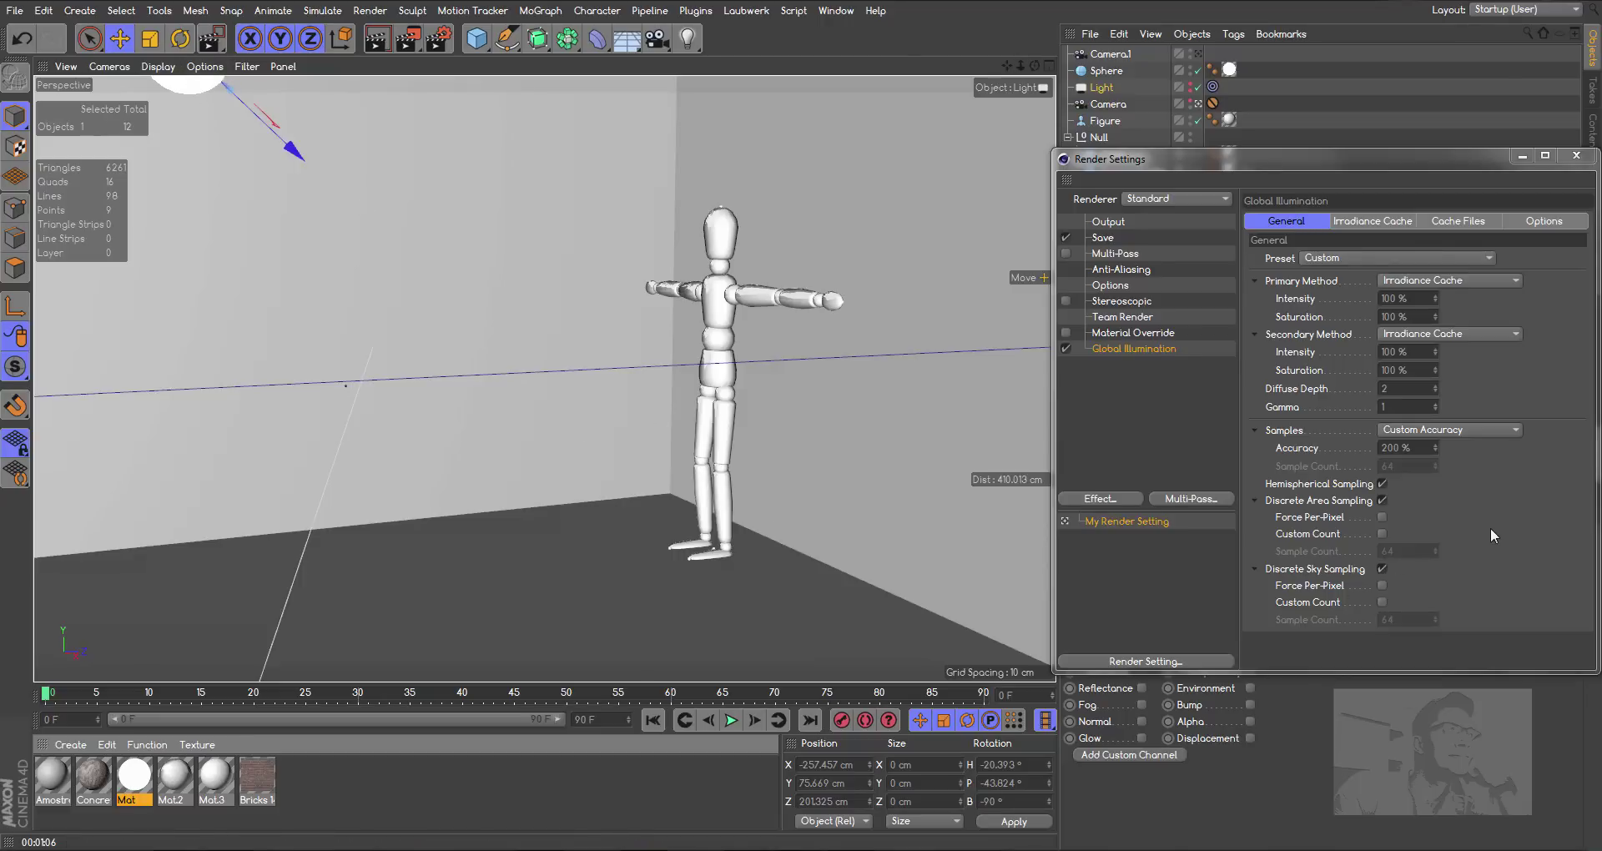
Set GI Samples to Custom Sample Count and enter a Sample Count of 512
{"action": "left_click", "coordinate": [1450, 429]}
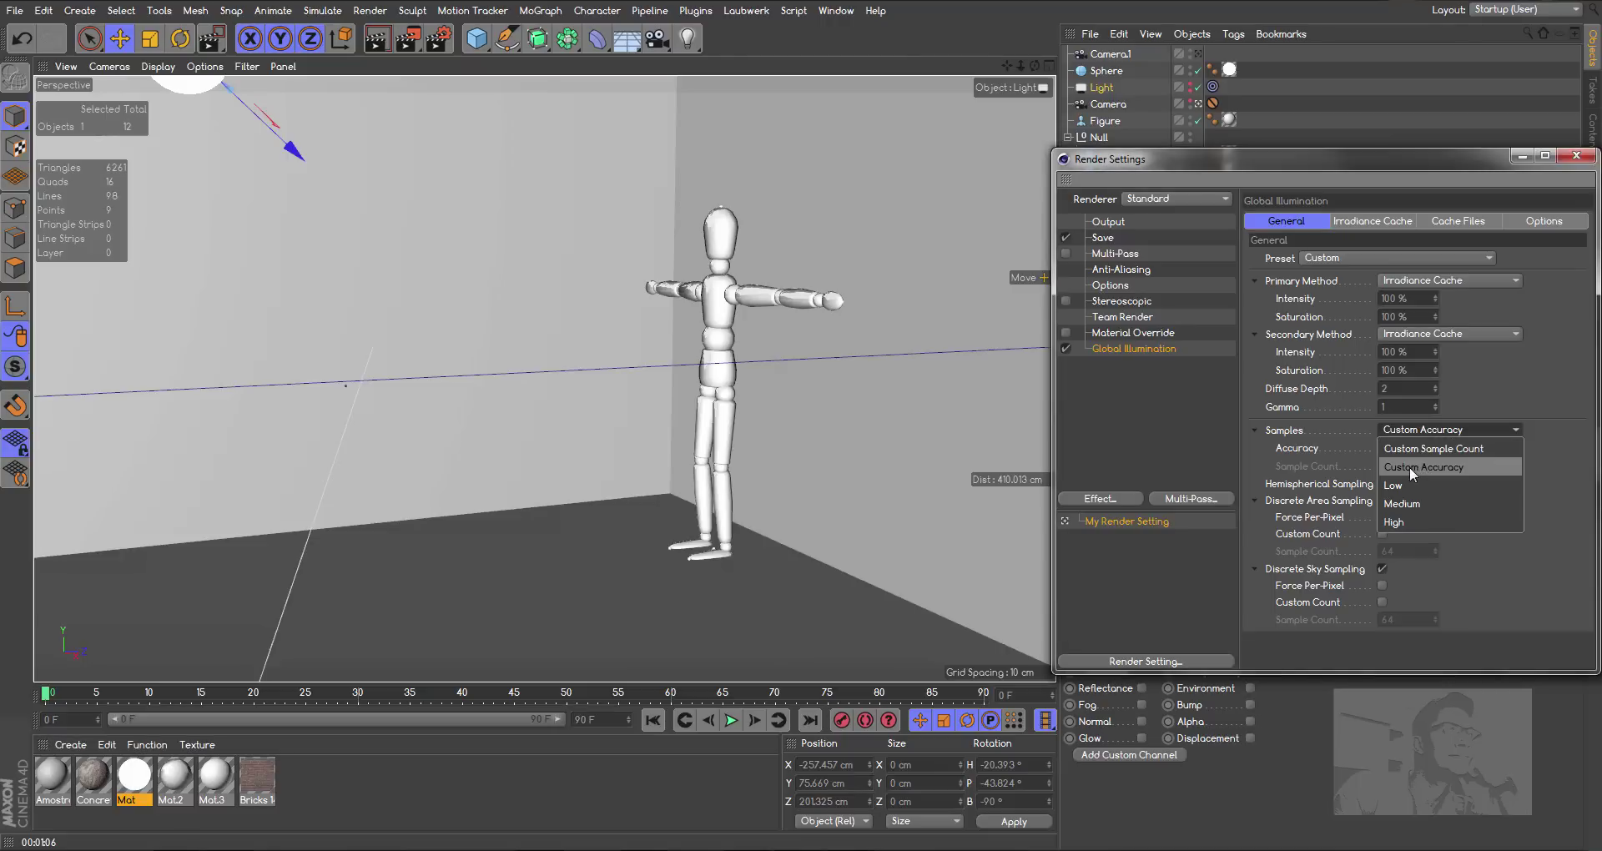
{"action": "left_click", "coordinate": [1474, 448]}
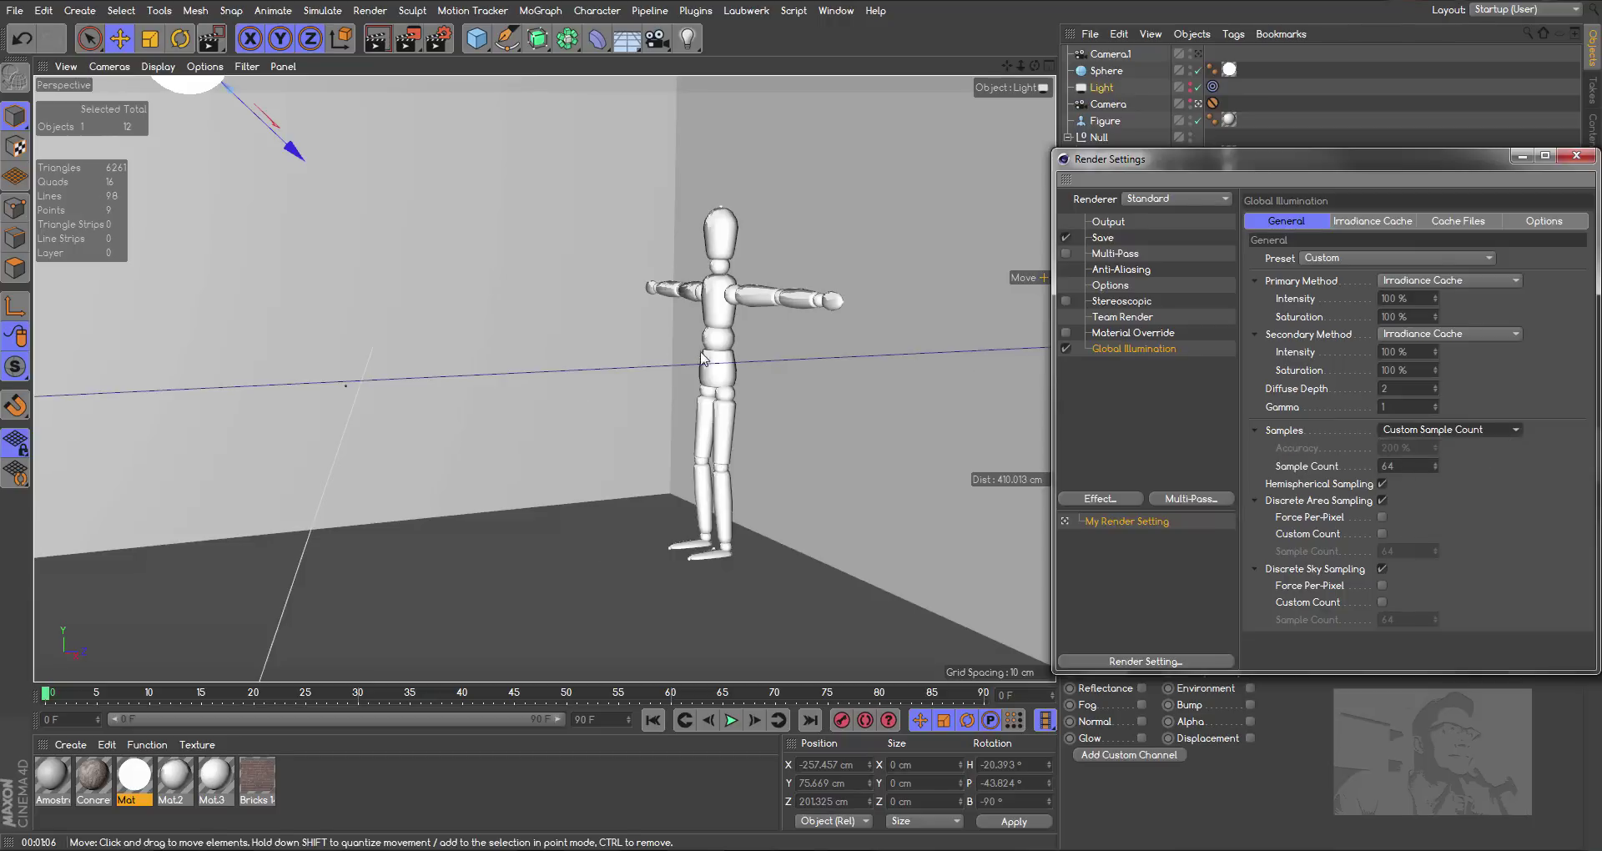
{"action": "double_click", "coordinate": [1402, 466]}
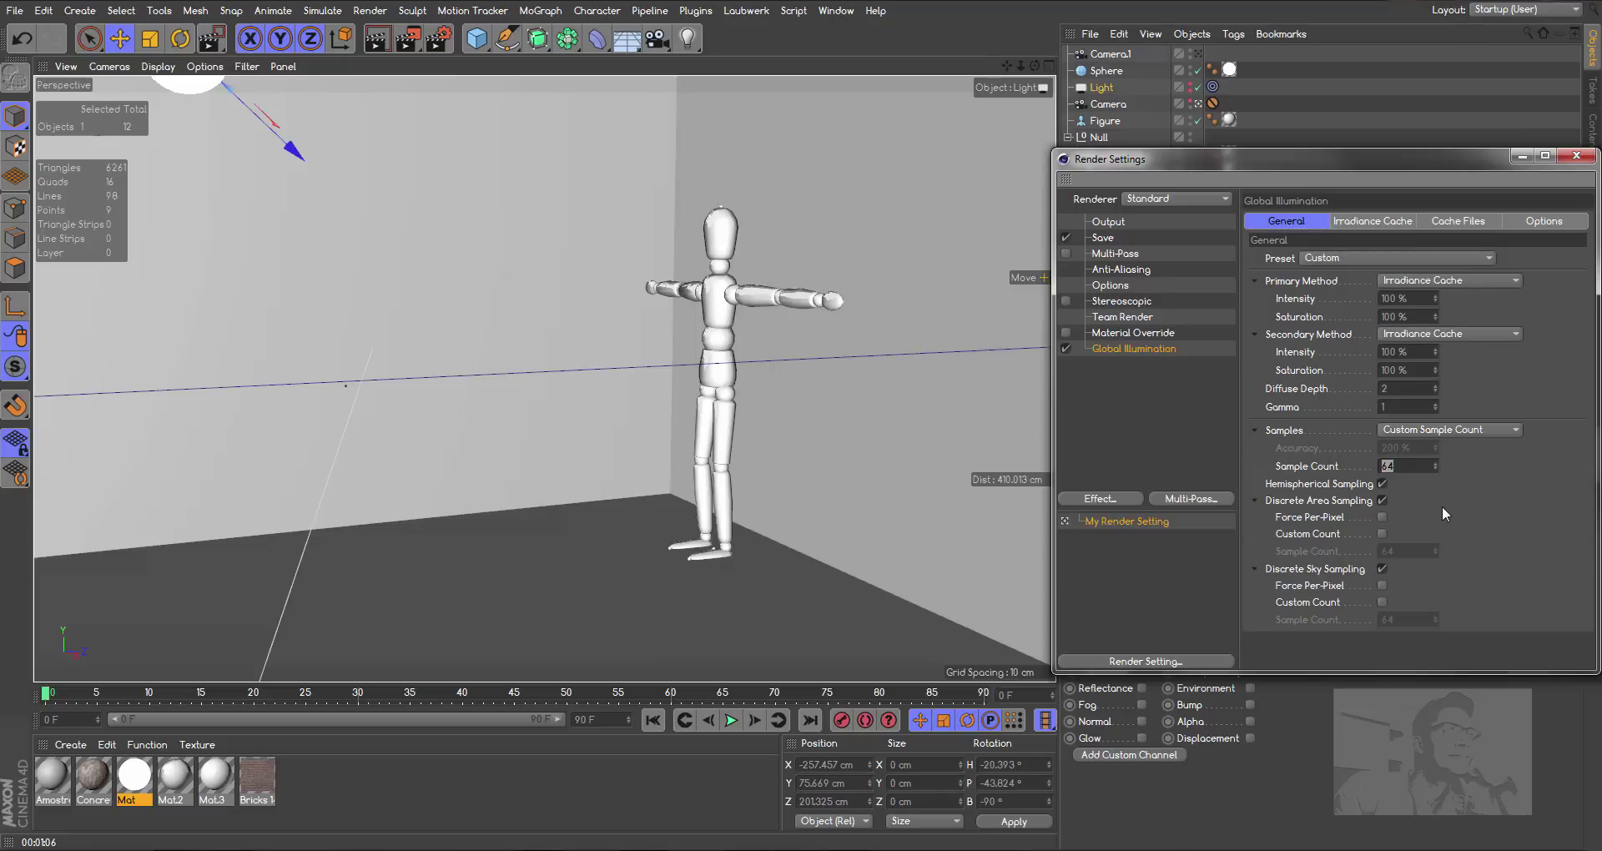
{"action": "type", "text": "512"}
Render with 512 samples and compare it against the 00:02:34 and 00:02:08 accuracy renders
{"action": "left_click", "coordinate": [412, 47]}
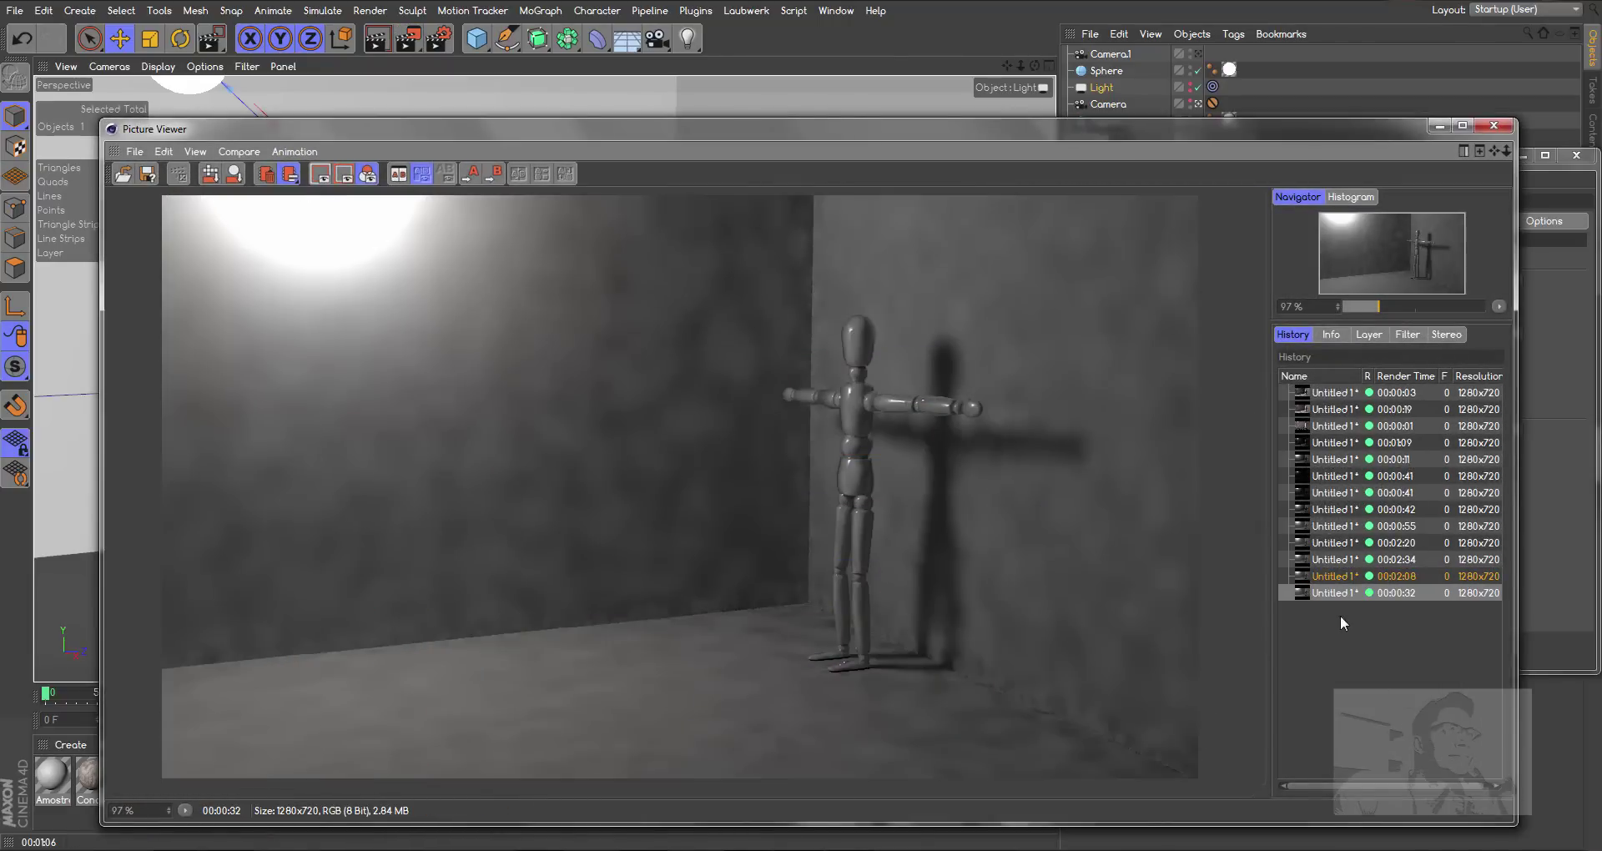
{"action": "left_click", "coordinate": [1333, 563]}
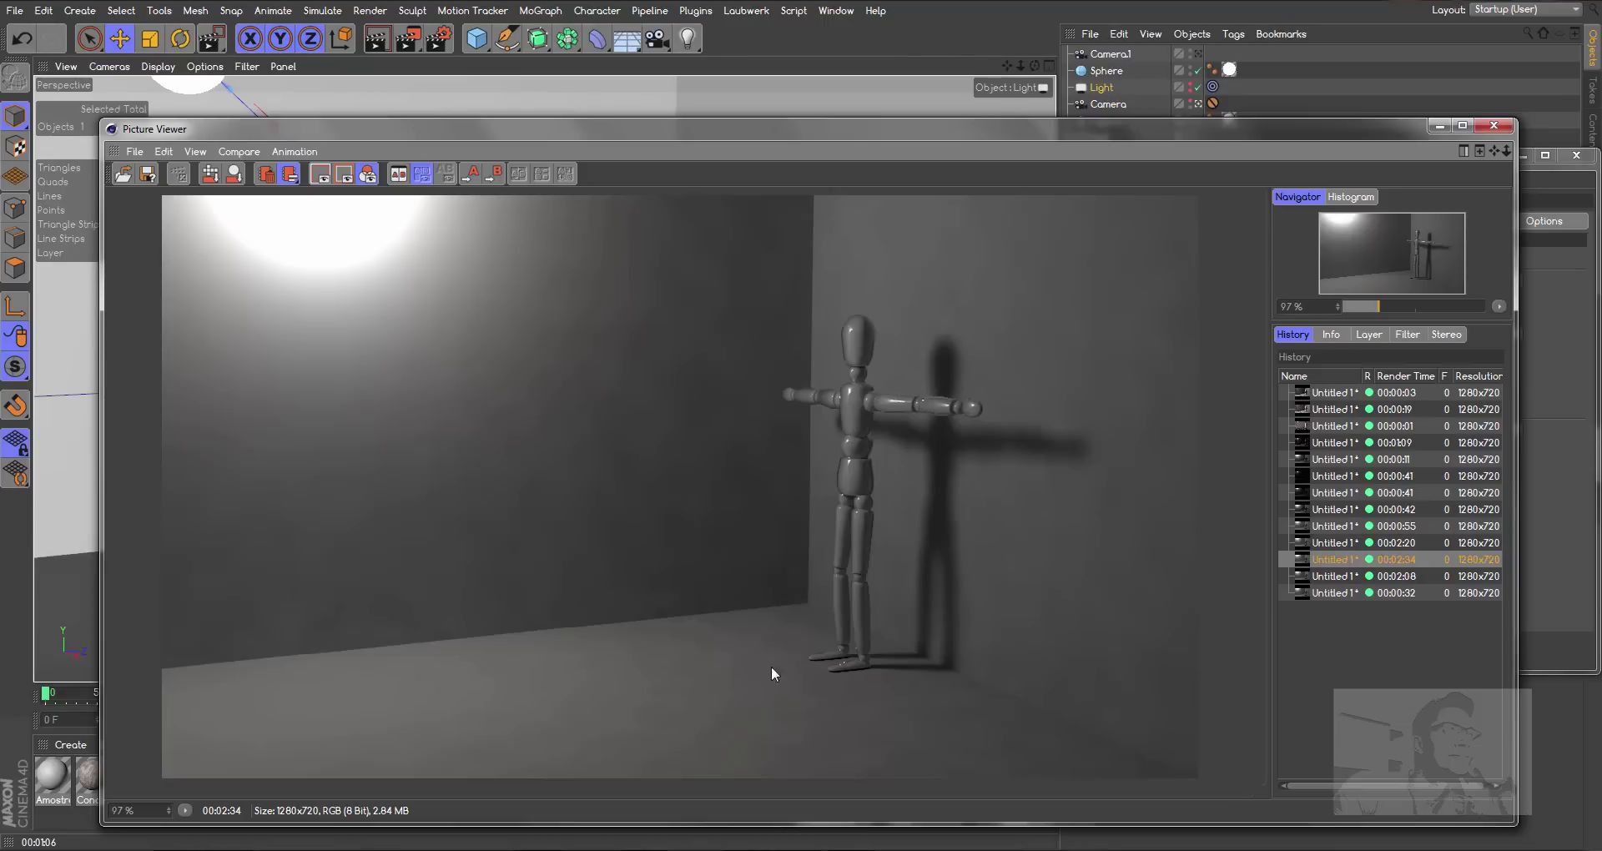
{"action": "left_click", "coordinate": [1346, 576]}
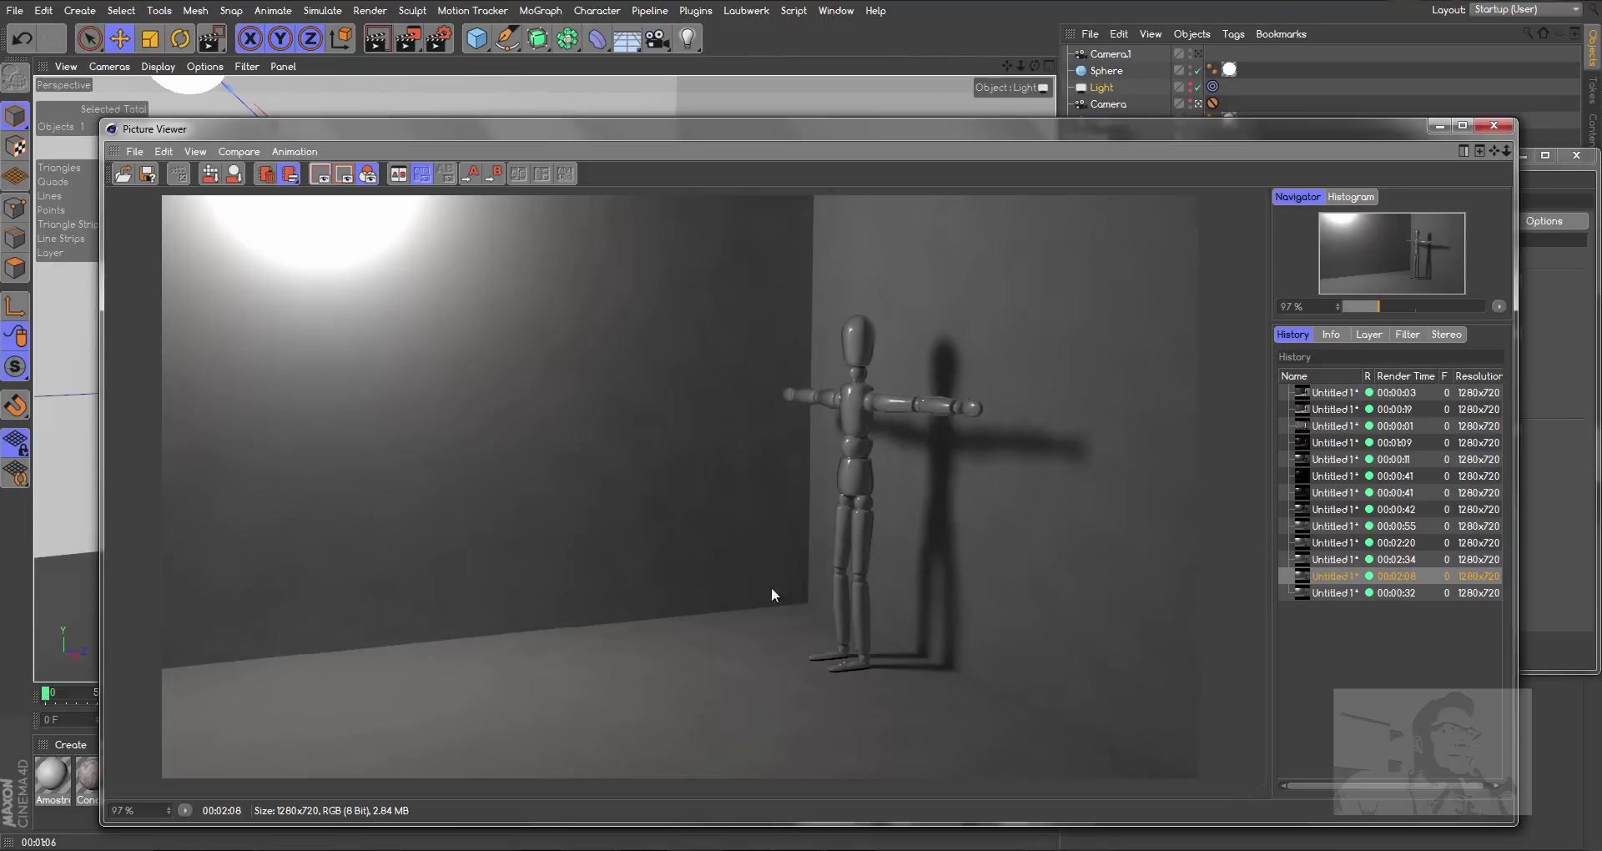
{"action": "left_click", "coordinate": [1334, 594]}
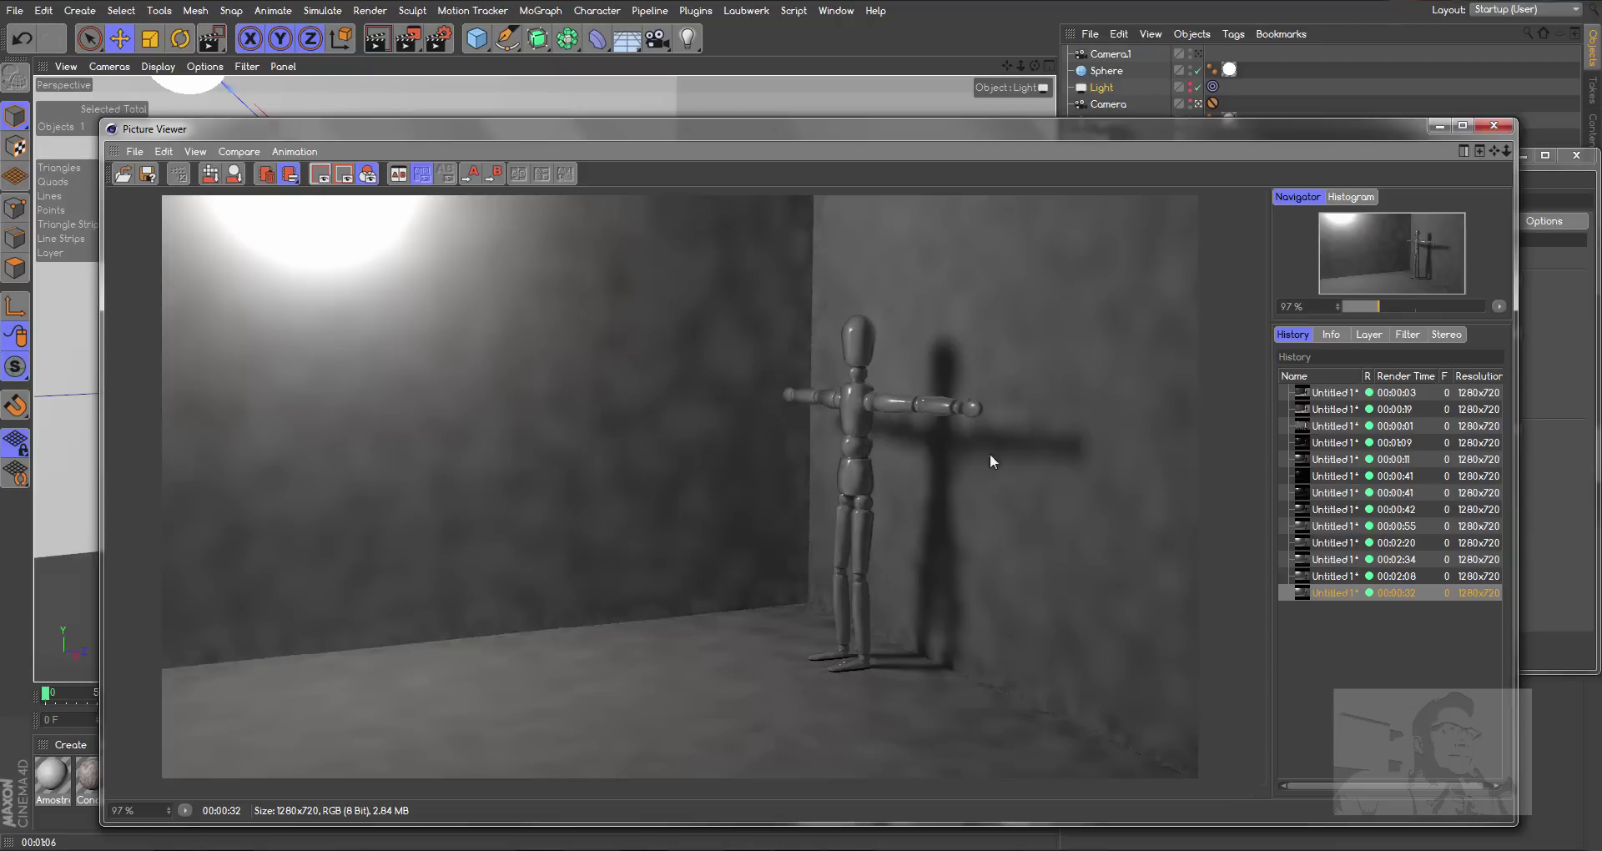
Set the GI Sample Count to 2048 and render the scene again
{"action": "left_click", "coordinate": [1494, 125]}
{"action": "left_click_drag", "start_coordinate": [1416, 464], "coordinate": [1306, 483]}
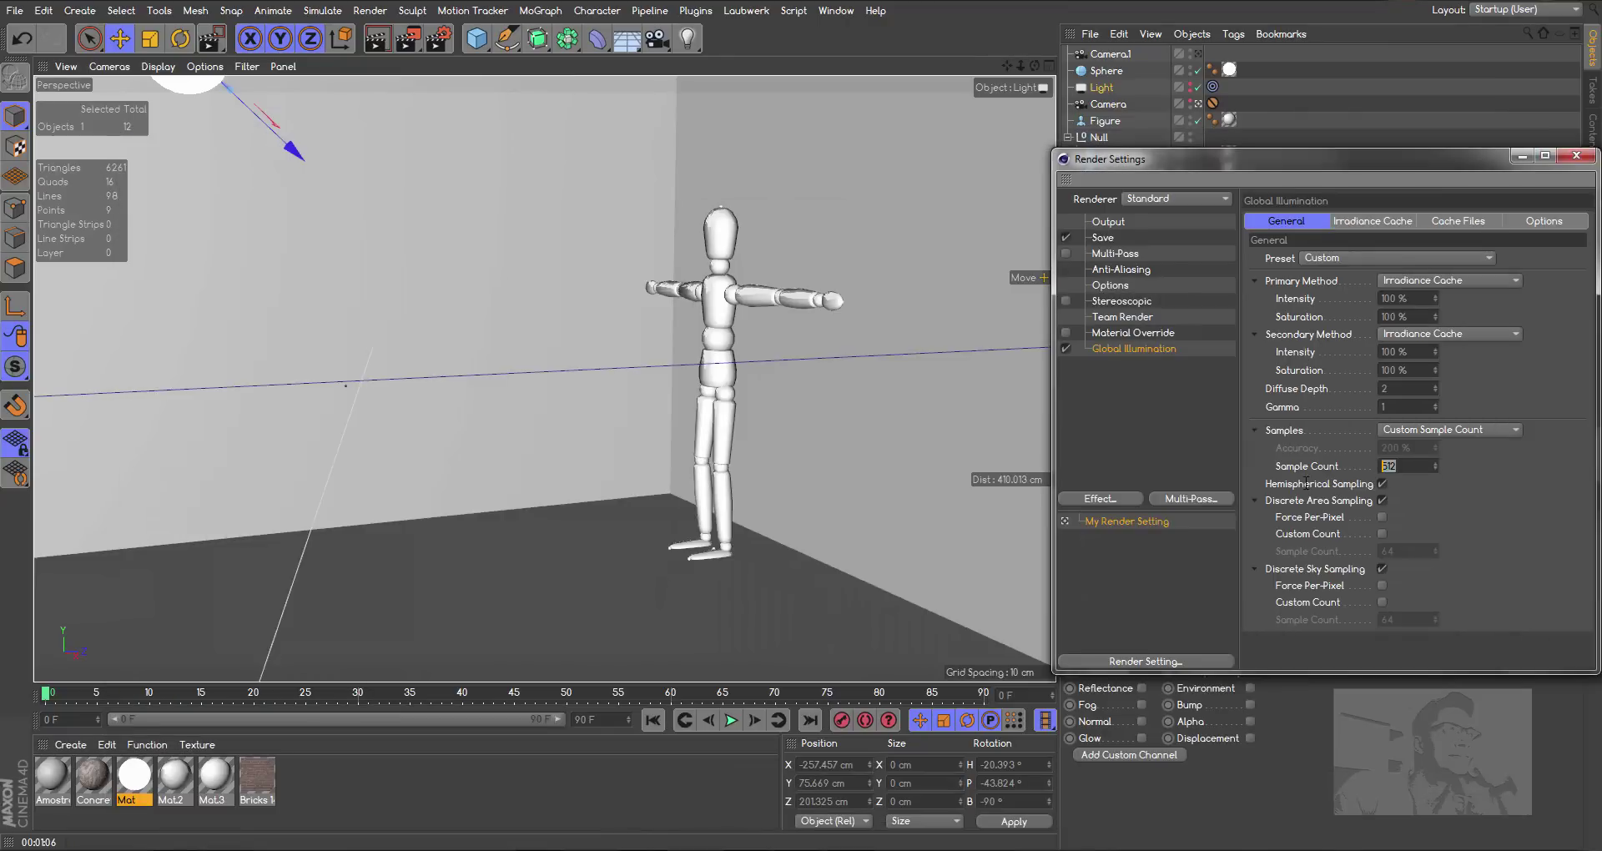
{"action": "type", "text": "2"}
{"action": "type", "text": "048"}
{"action": "left_click", "coordinate": [408, 38]}
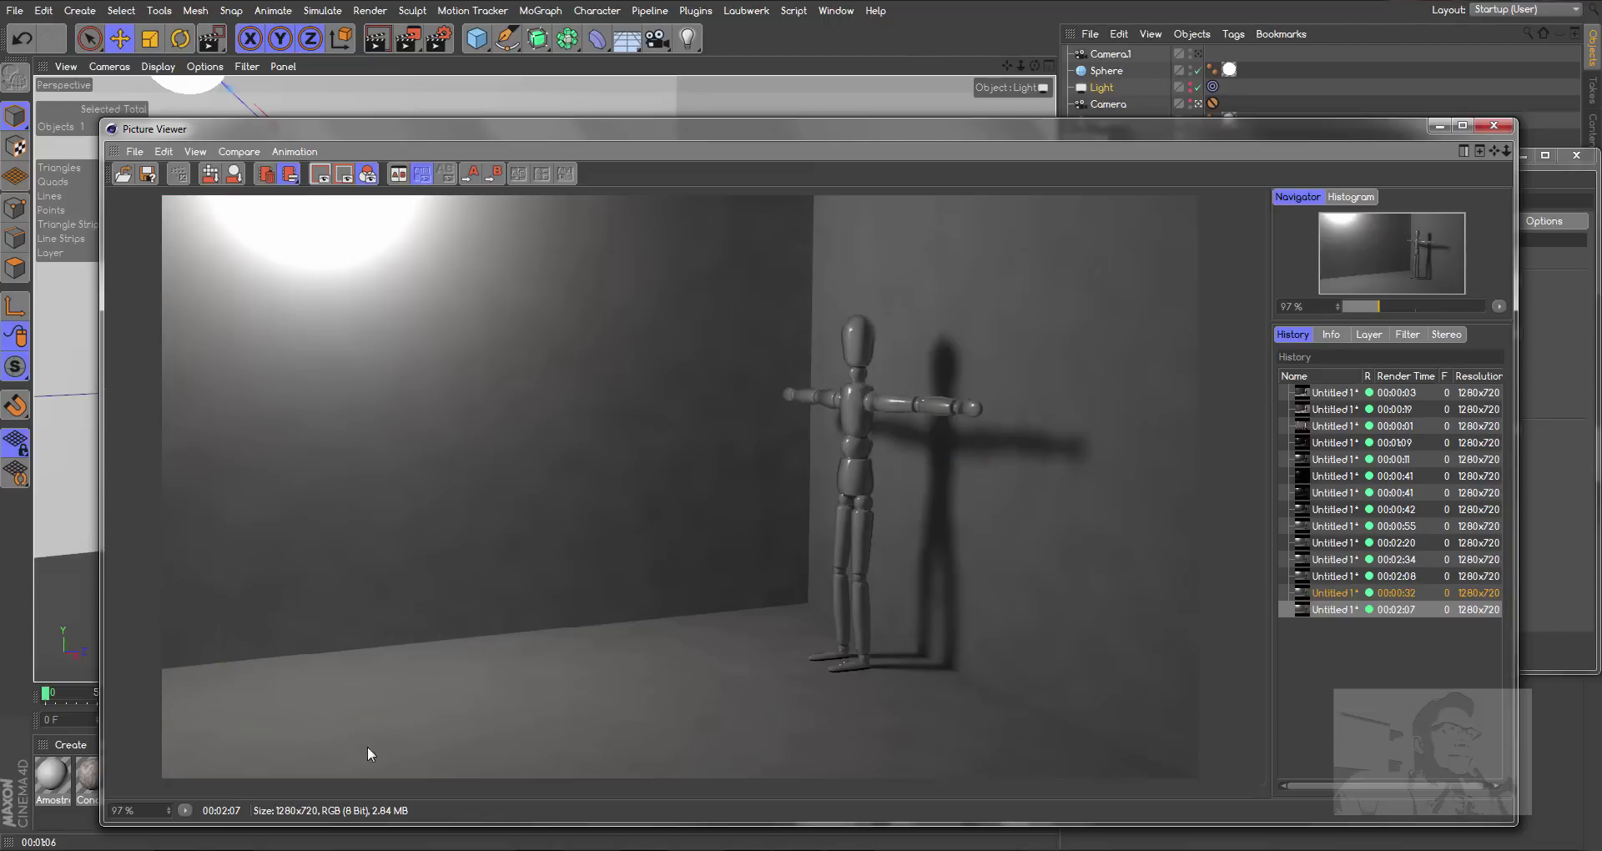
Switch between the new 2048-sample render and the 100% accuracy render in History
{"action": "left_click", "coordinate": [1336, 560]}
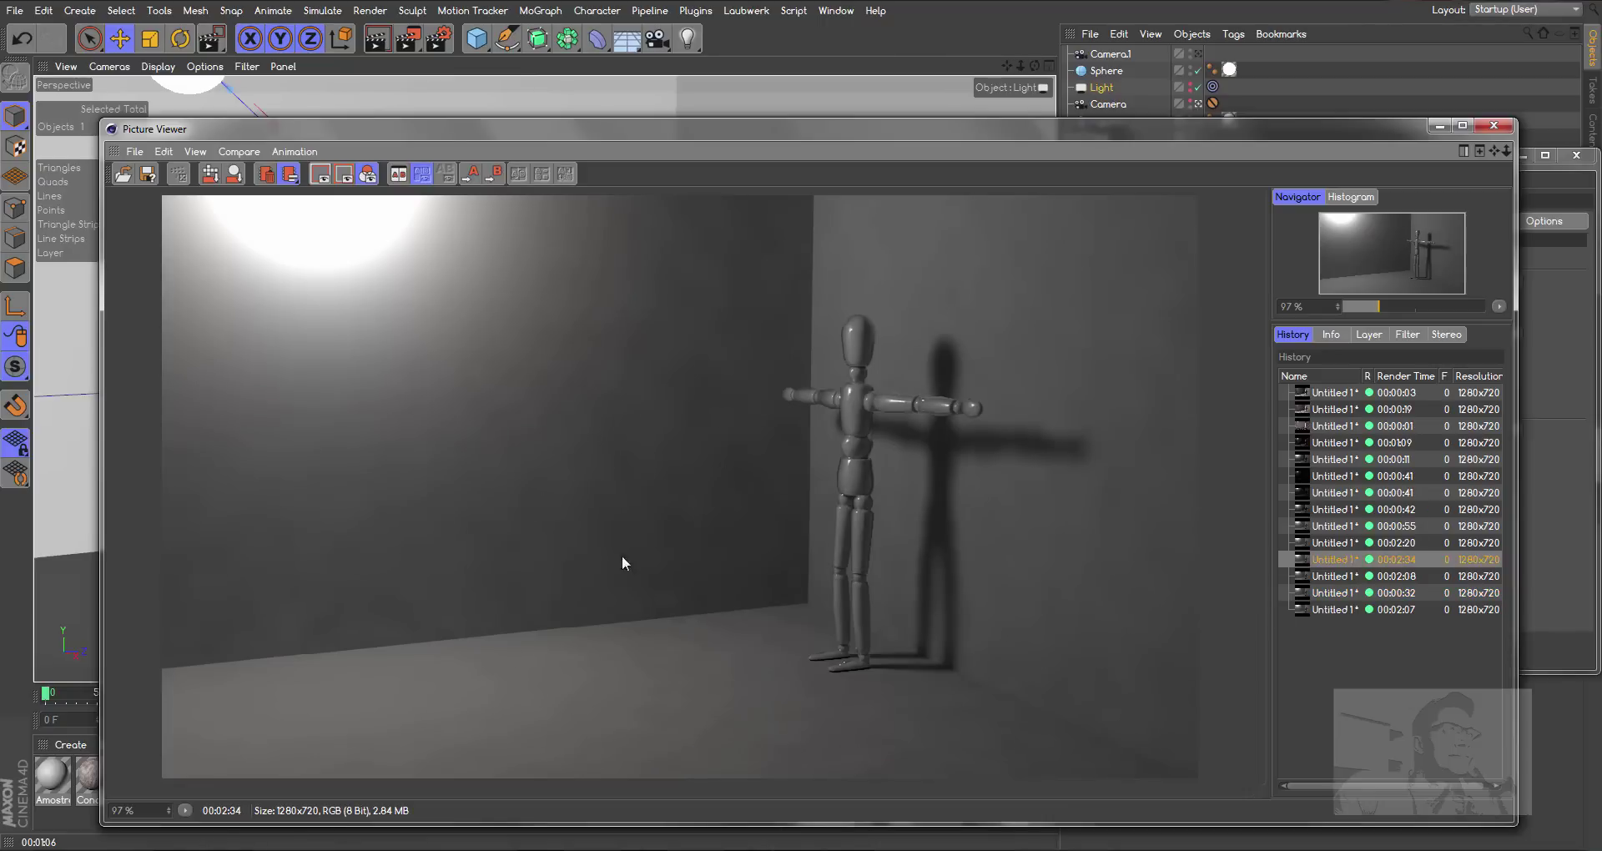
{"action": "left_click", "coordinate": [1334, 609]}
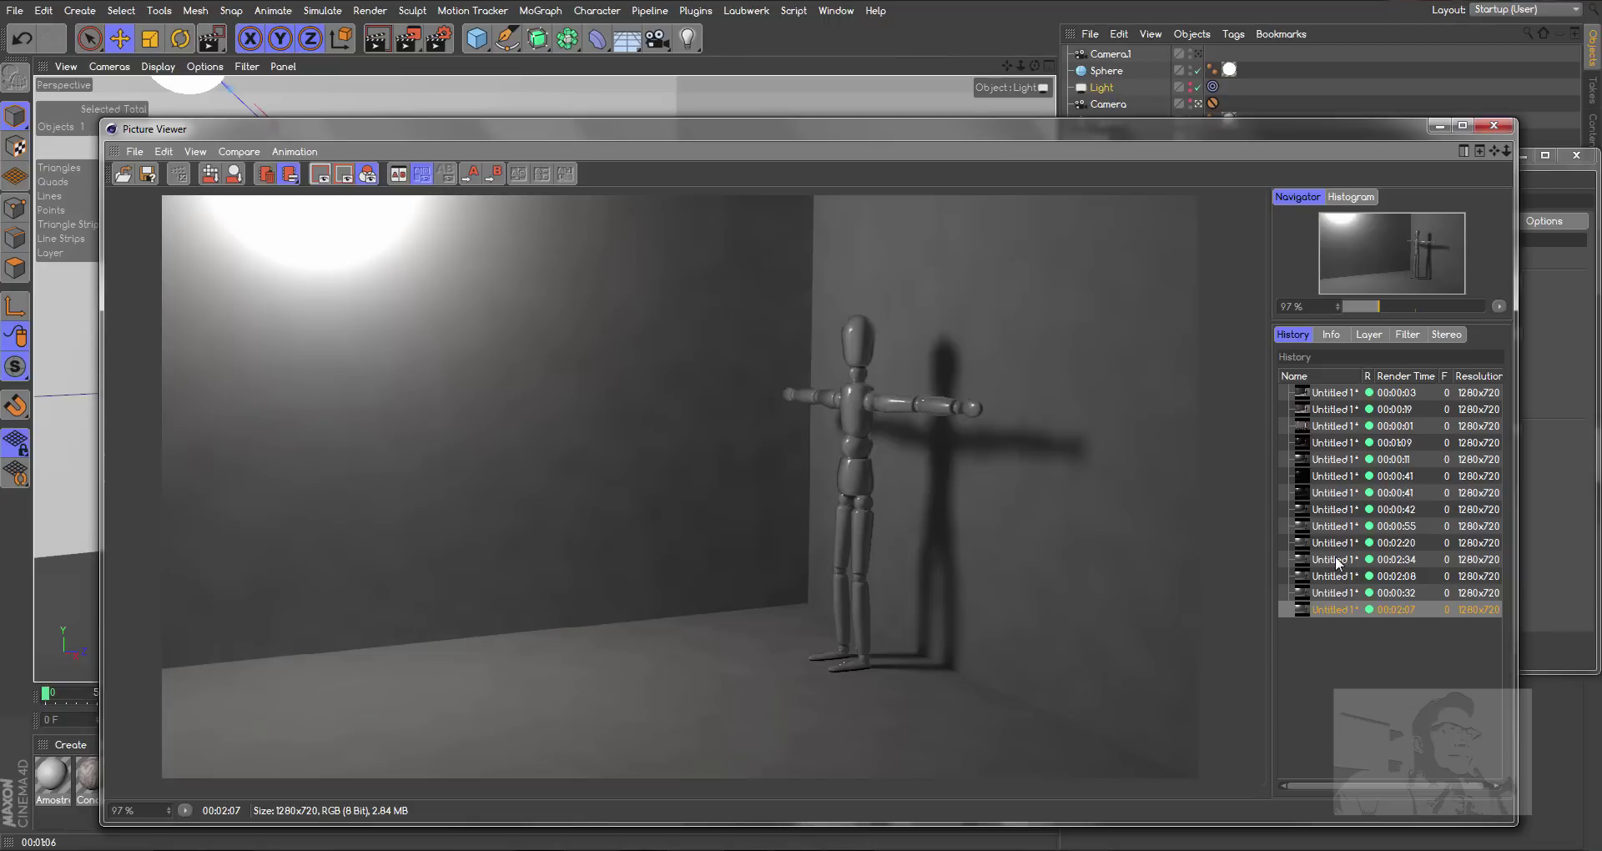
{"action": "left_click", "coordinate": [1335, 556]}
{"action": "left_click", "coordinate": [1334, 610]}
Enter 4096 as the GI Sample Count and start a new render
{"action": "left_click", "coordinate": [1493, 125]}
{"action": "left_click", "coordinate": [1420, 465]}
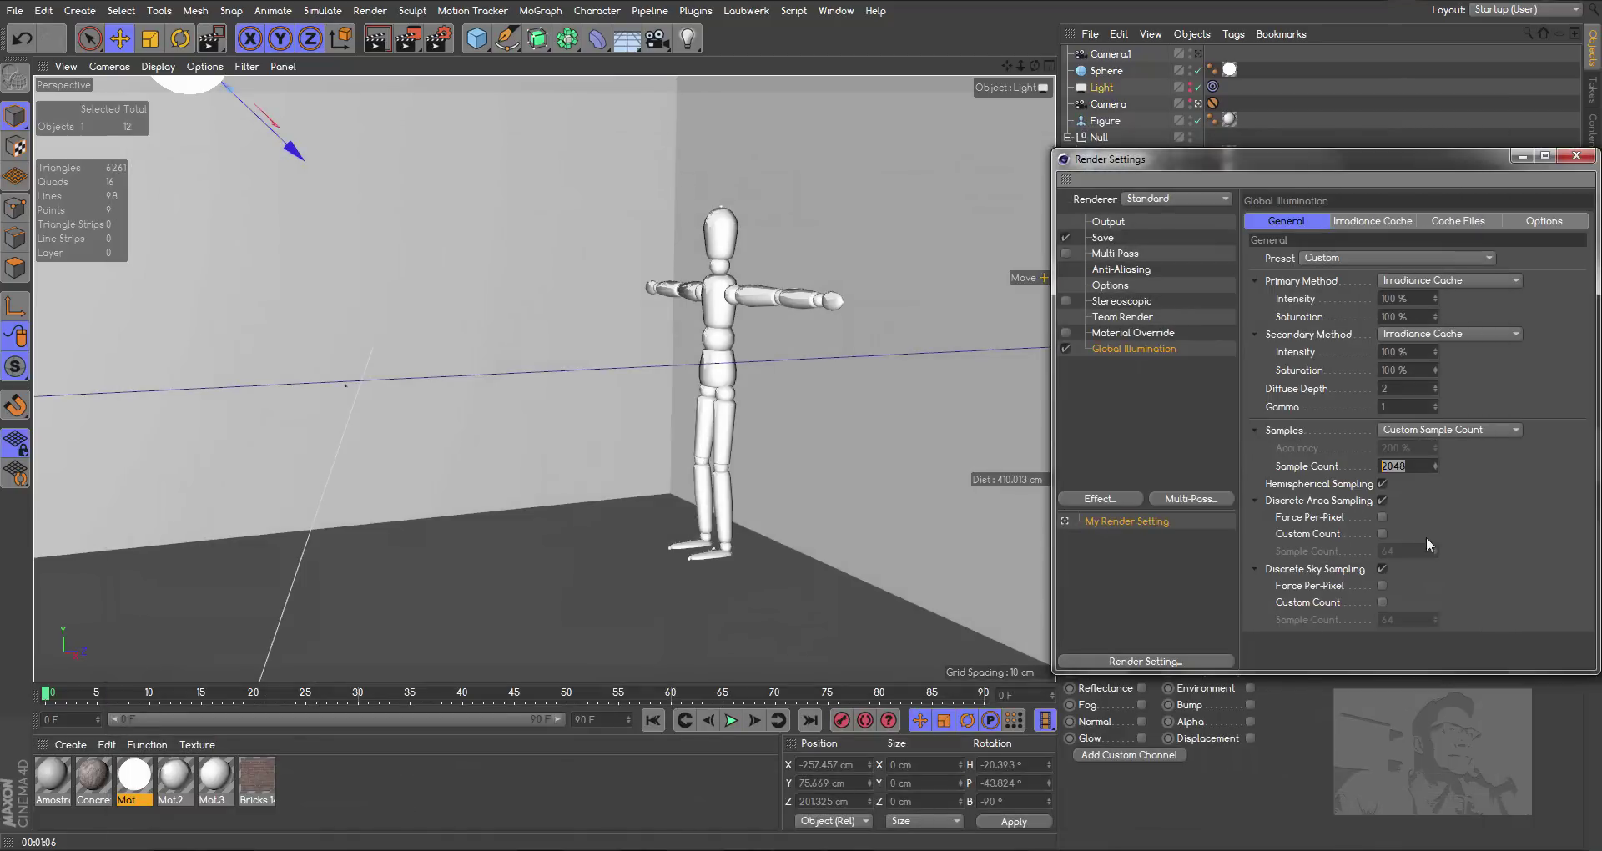
{"action": "type", "text": "4"}
{"action": "type", "text": "096"}
{"action": "left_click", "coordinate": [407, 40]}
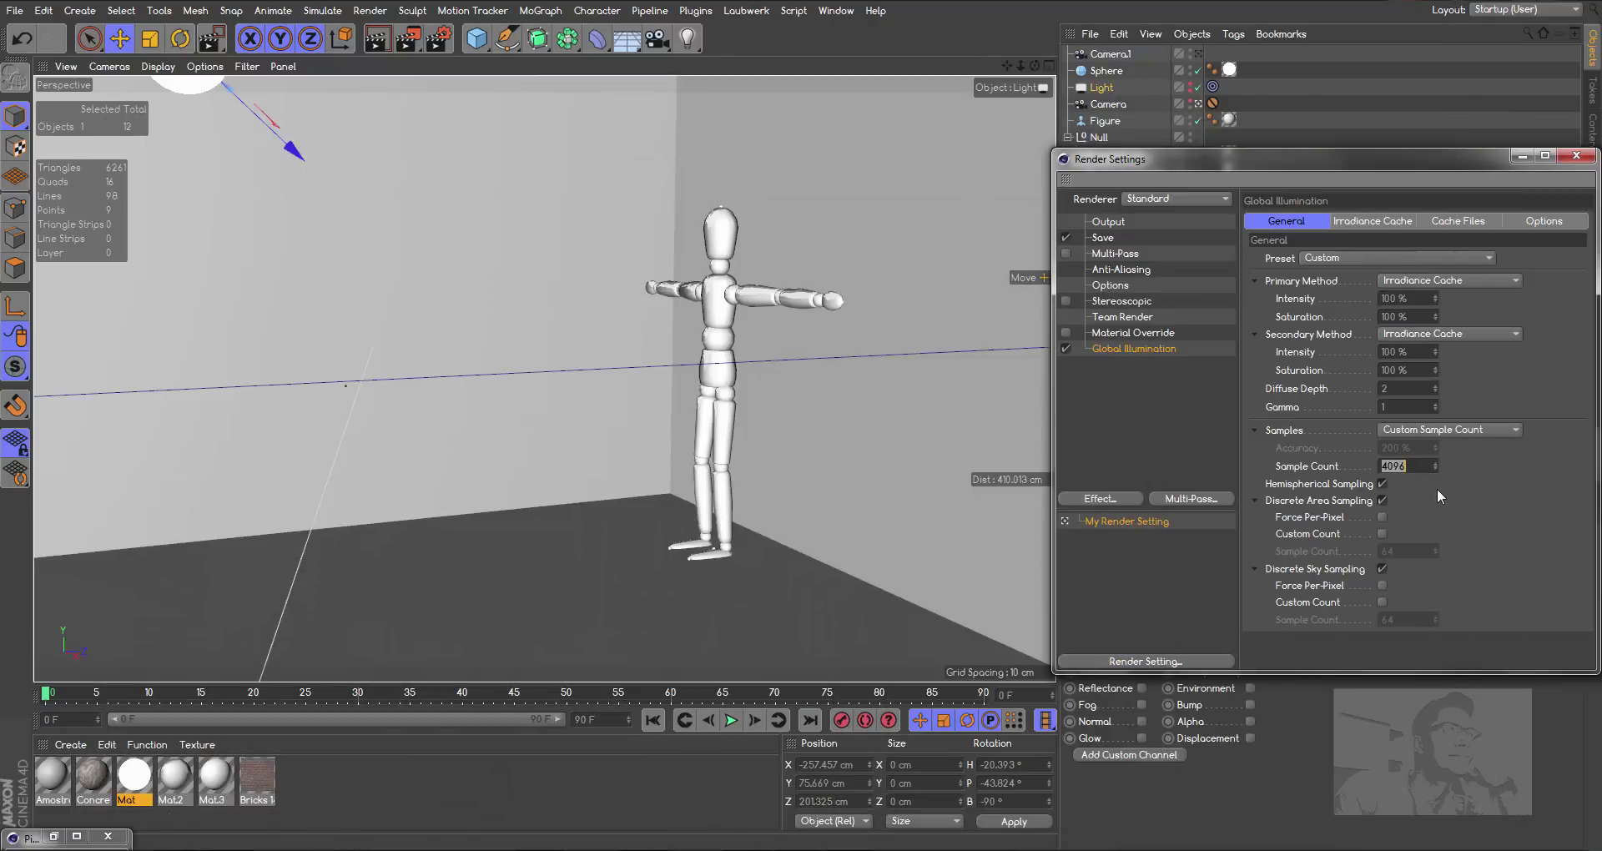
{"action": "key", "text": "Return"}
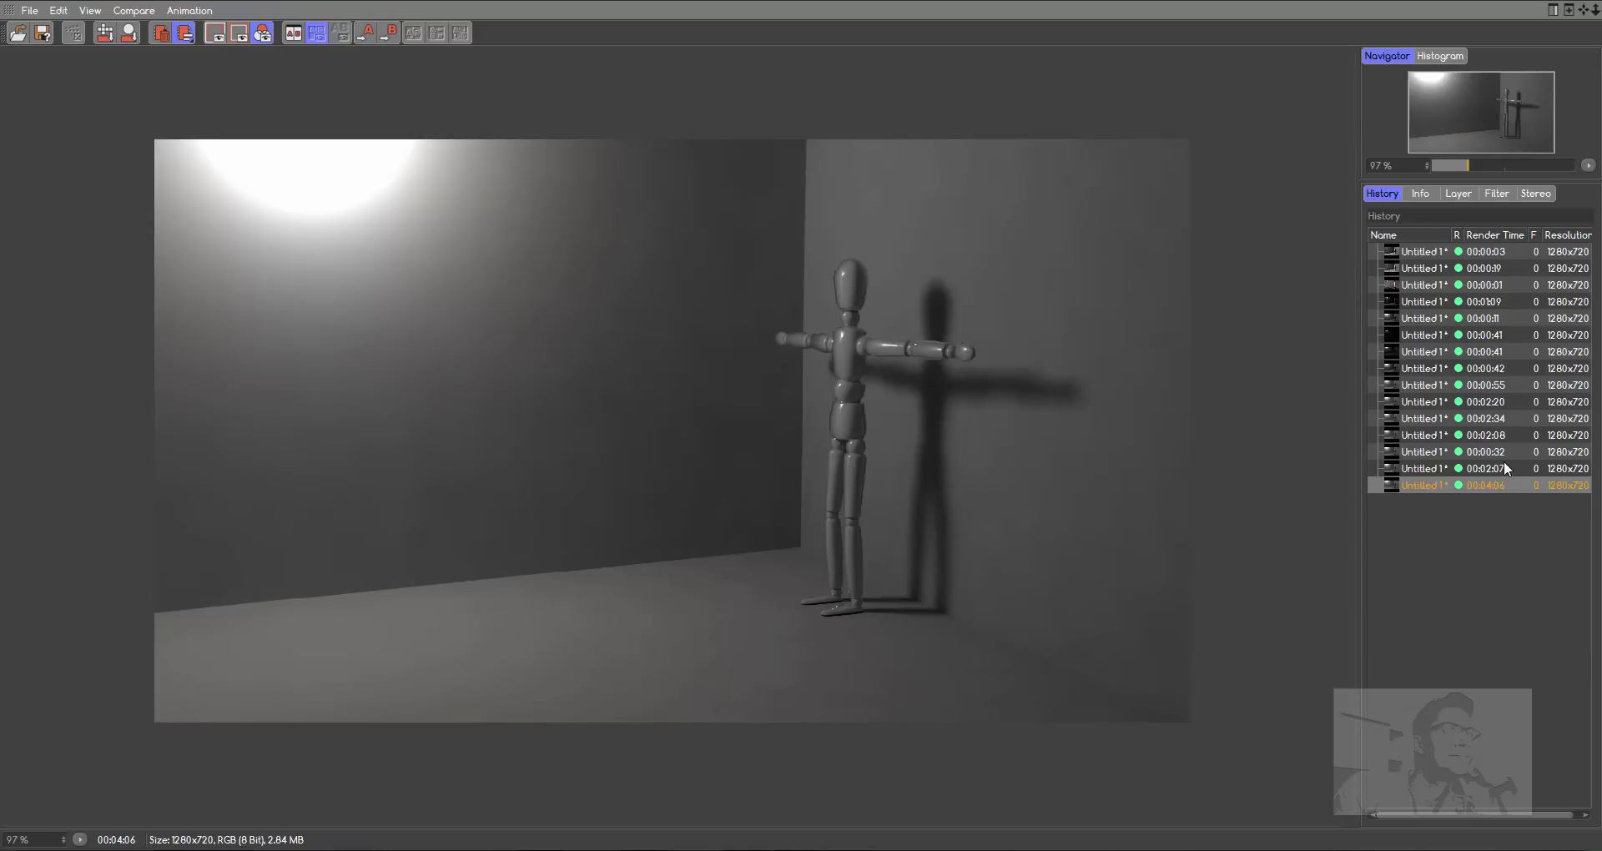
Flip through the 2048-sample, 512-sample and 200% accuracy renders, ending on the 4096-sample one
{"action": "left_click", "coordinate": [1427, 469]}
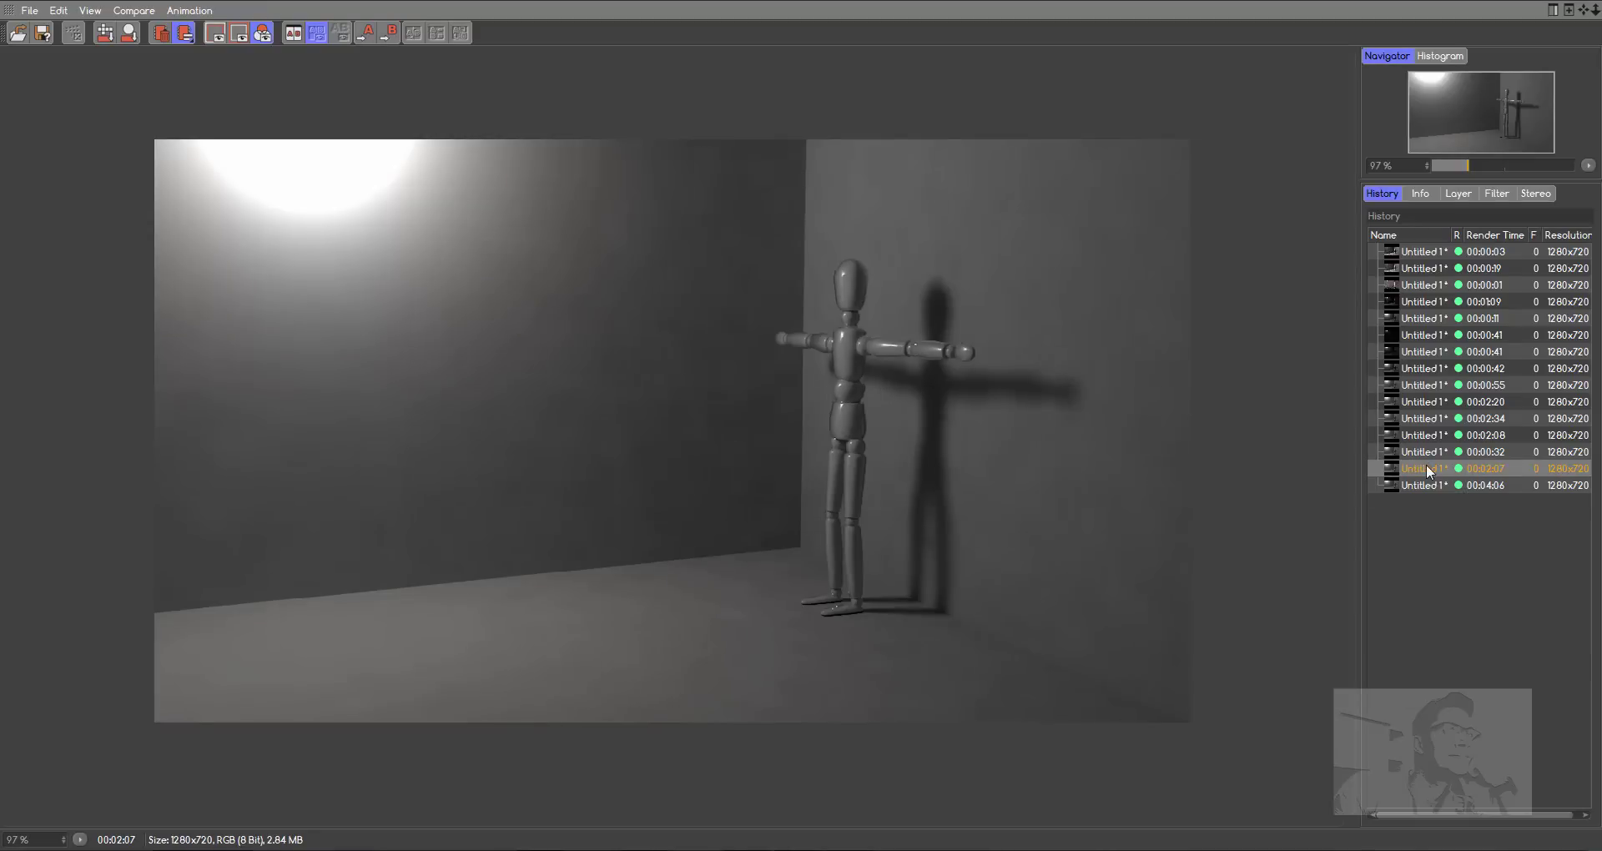
{"action": "left_click", "coordinate": [1425, 453]}
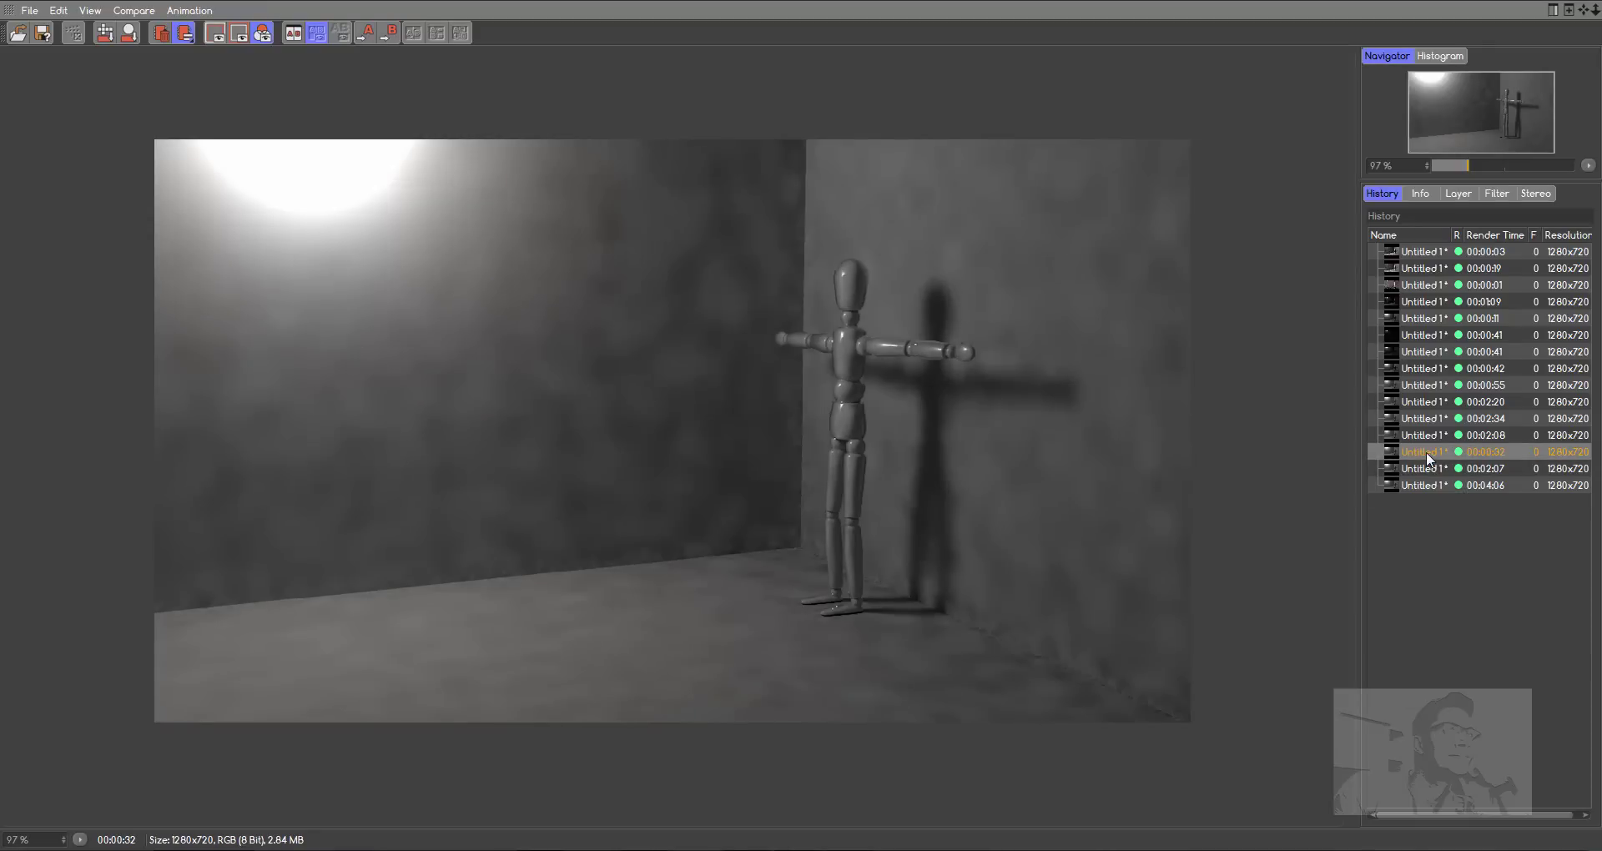
{"action": "left_click", "coordinate": [1427, 435]}
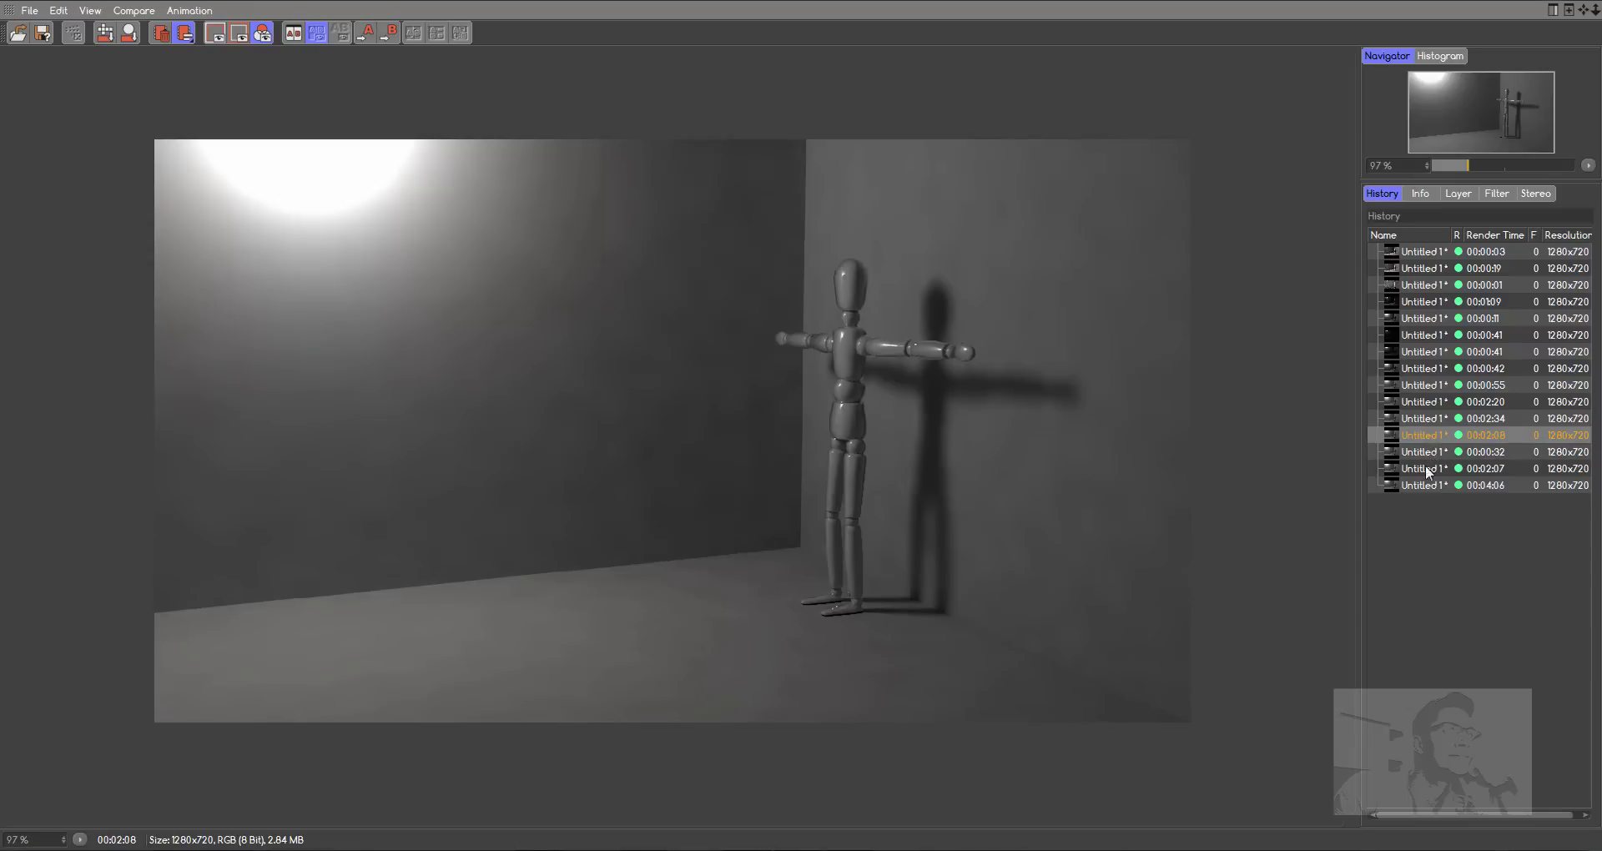
{"action": "left_click", "coordinate": [1425, 468]}
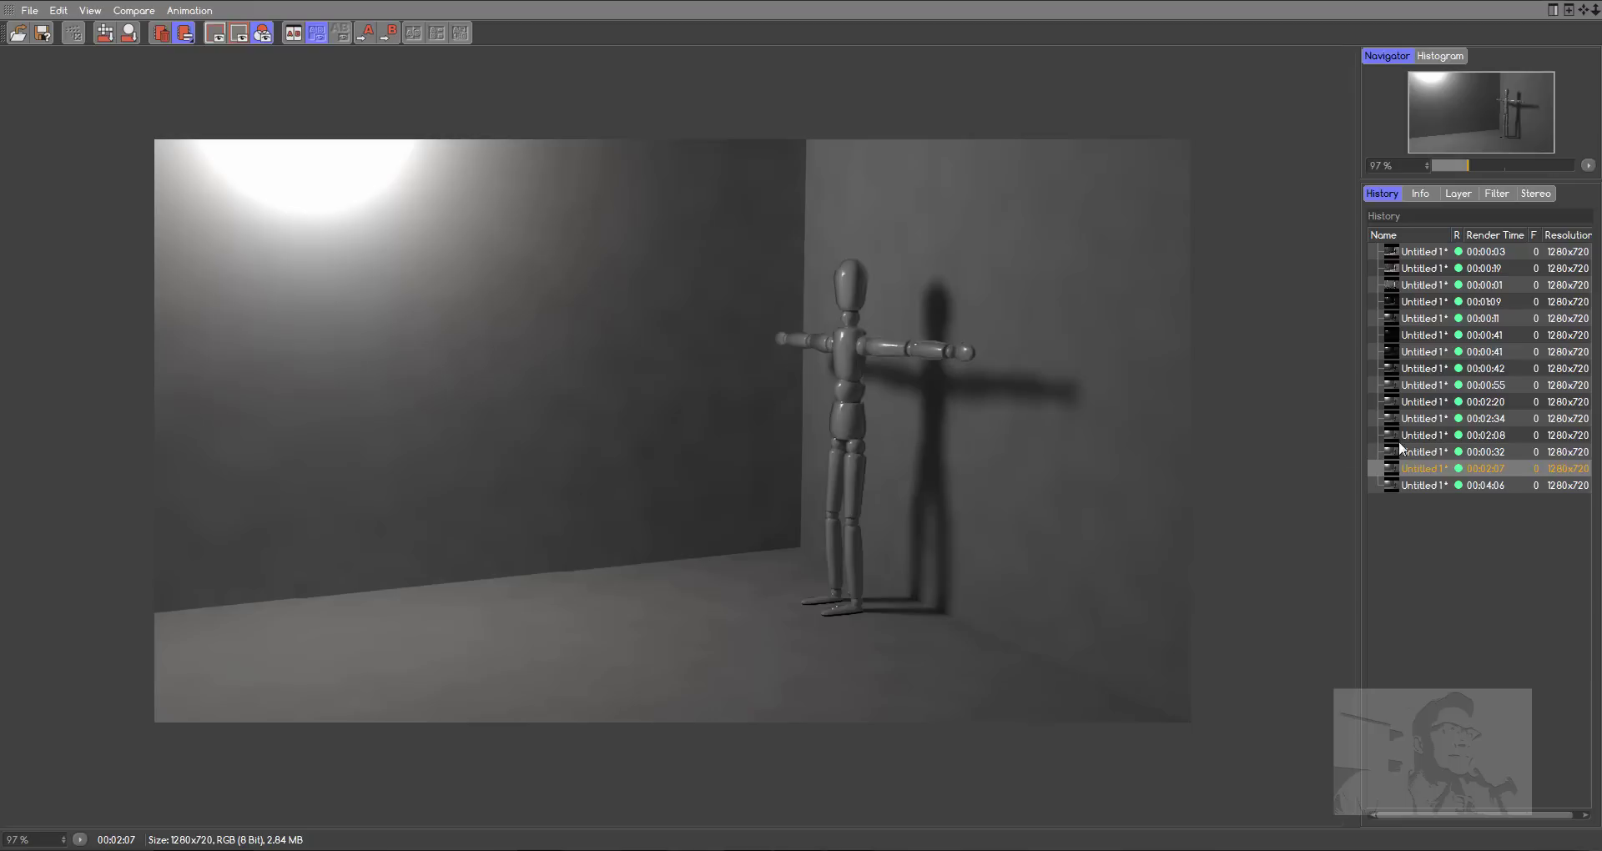
{"action": "left_click", "coordinate": [1422, 438]}
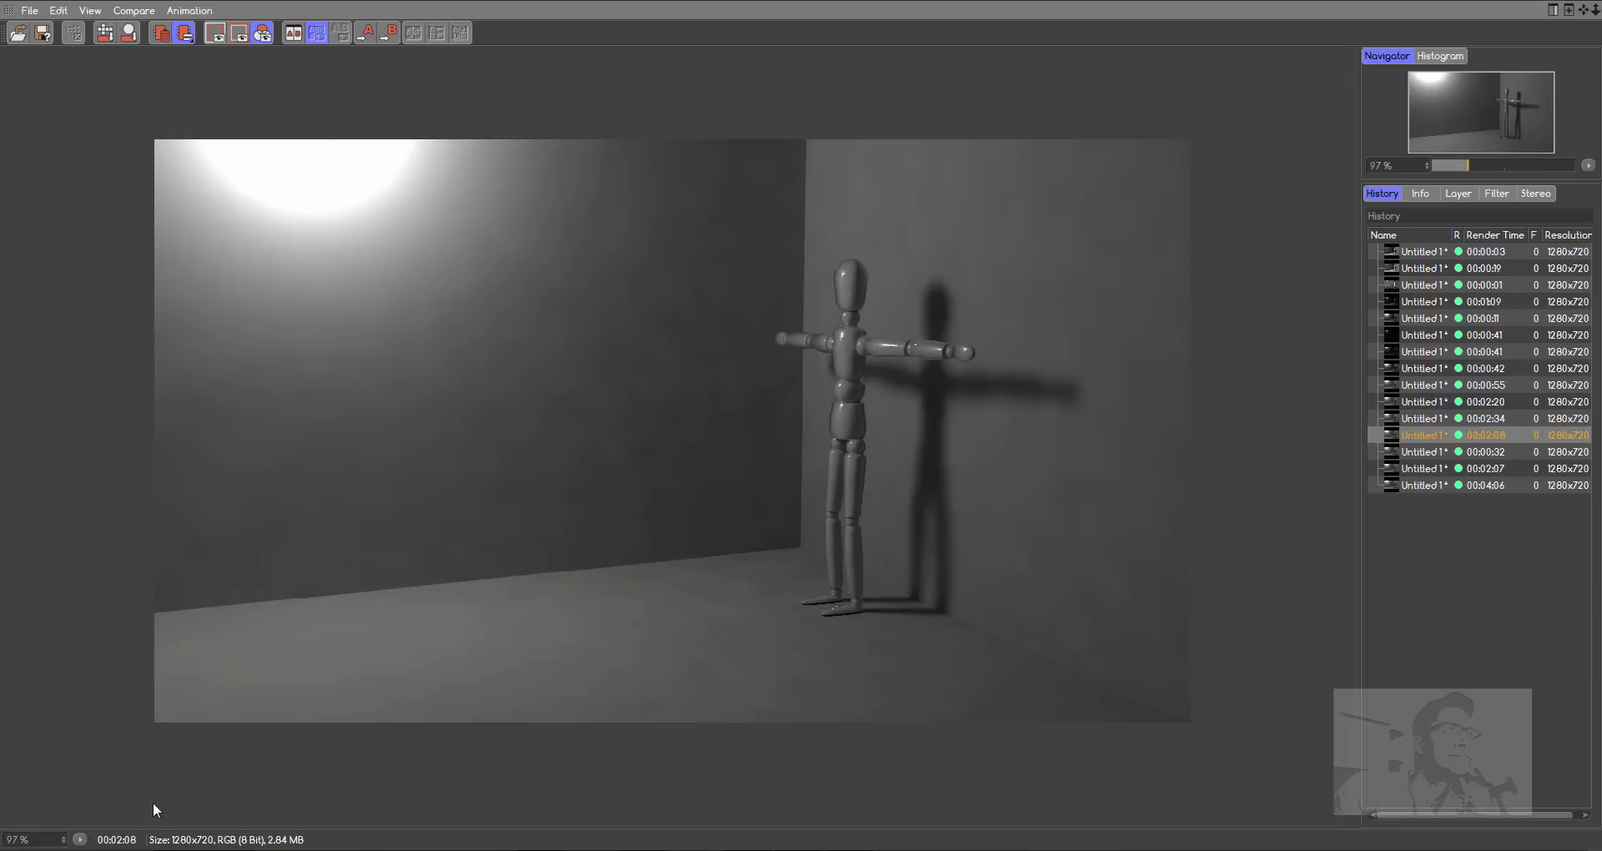
{"action": "left_click", "coordinate": [1422, 469]}
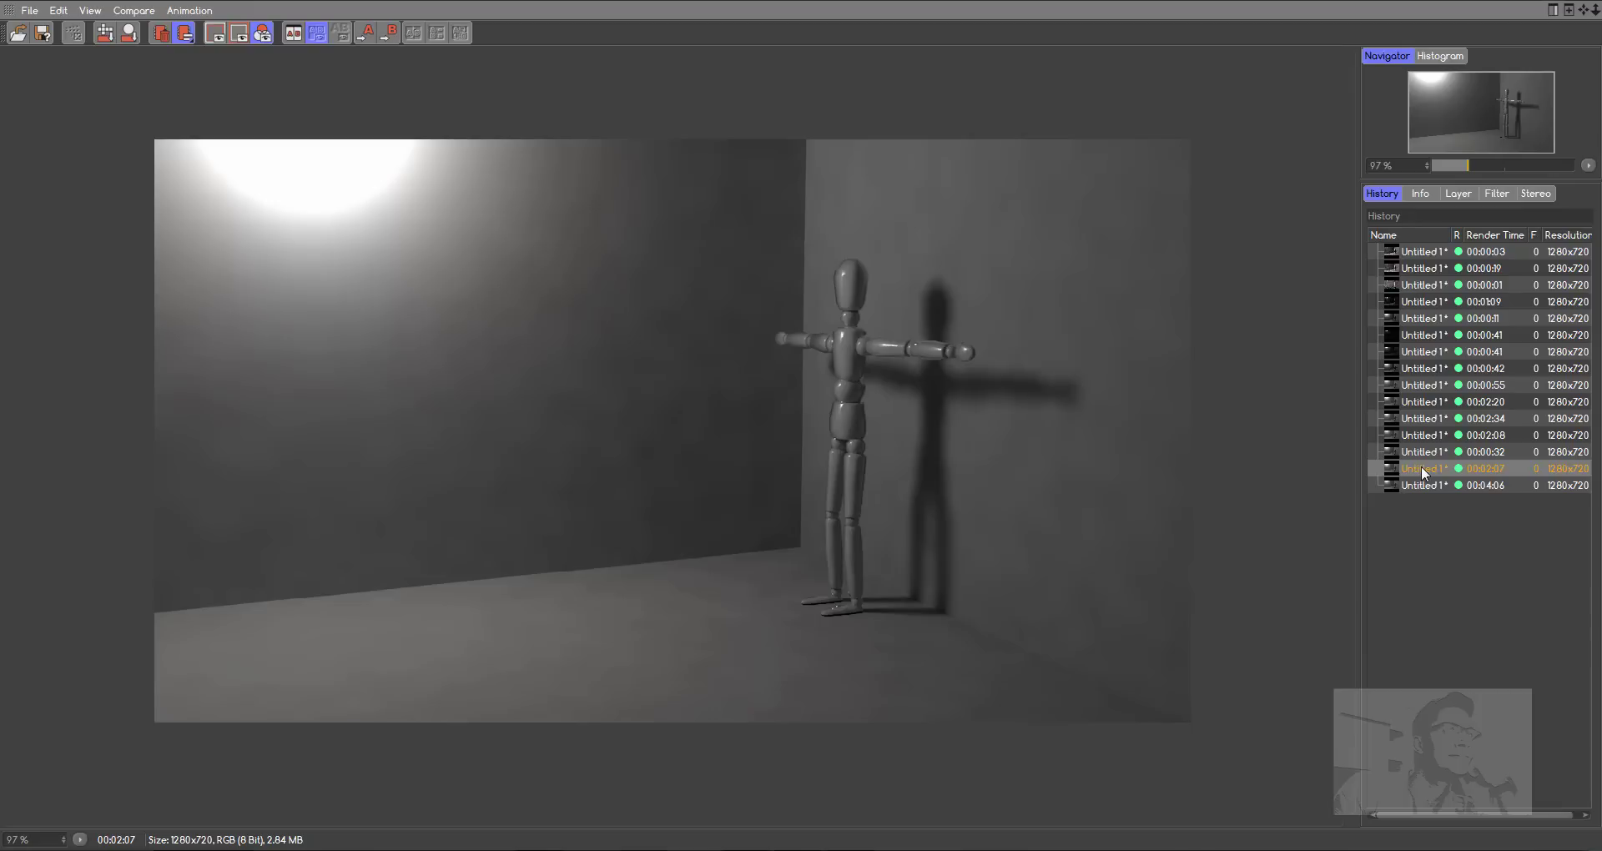
{"action": "left_click", "coordinate": [1425, 485]}
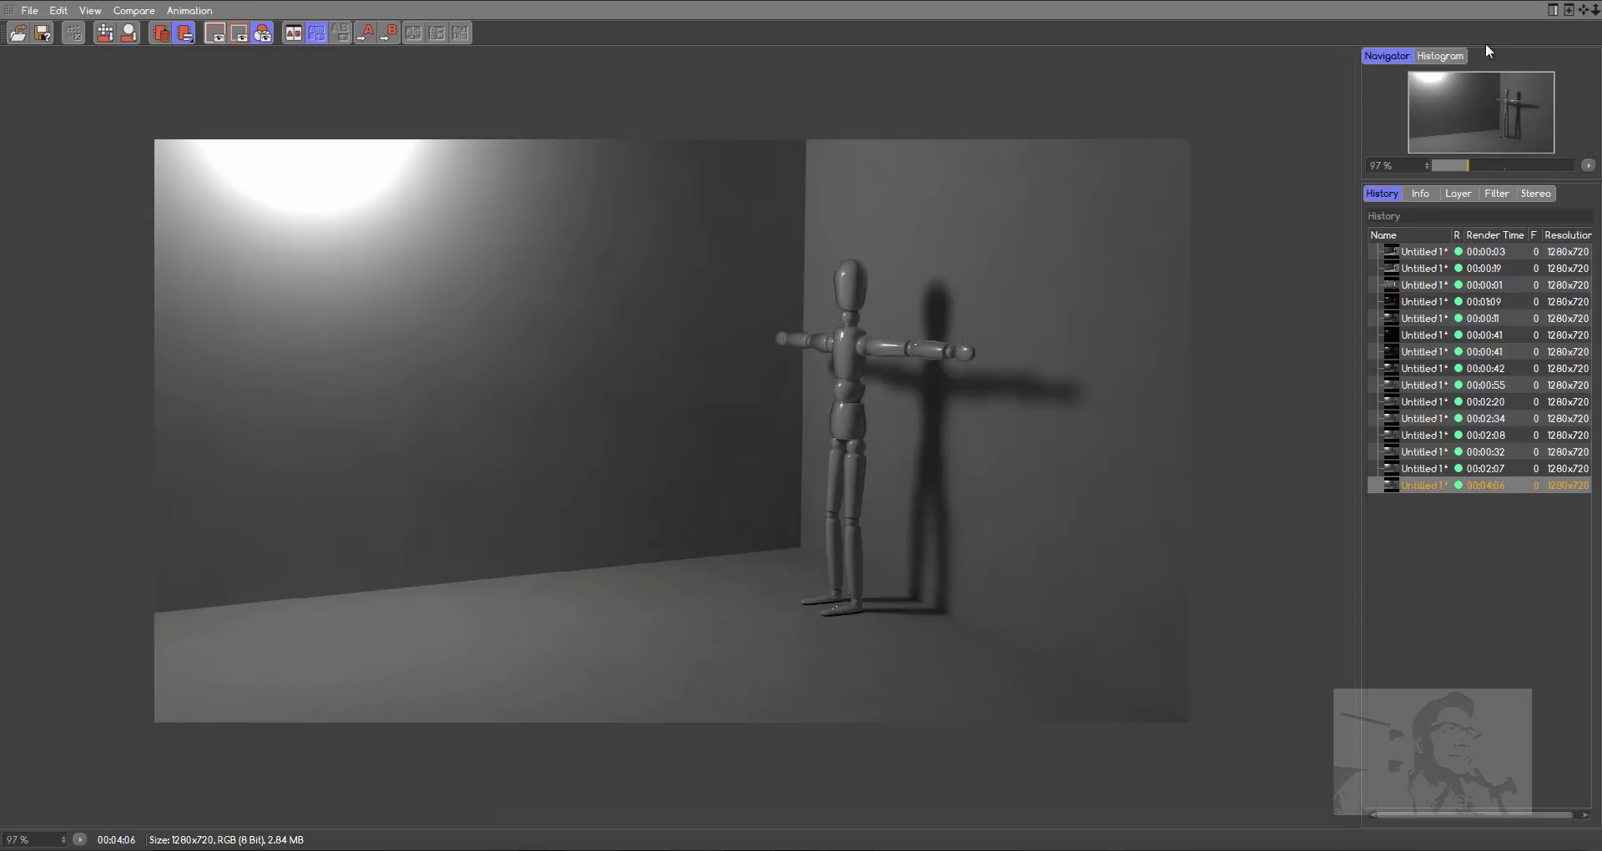
Move the Picture Viewer aside and open the Mat material's Illumination settings
{"action": "left_click", "coordinate": [1520, 8]}
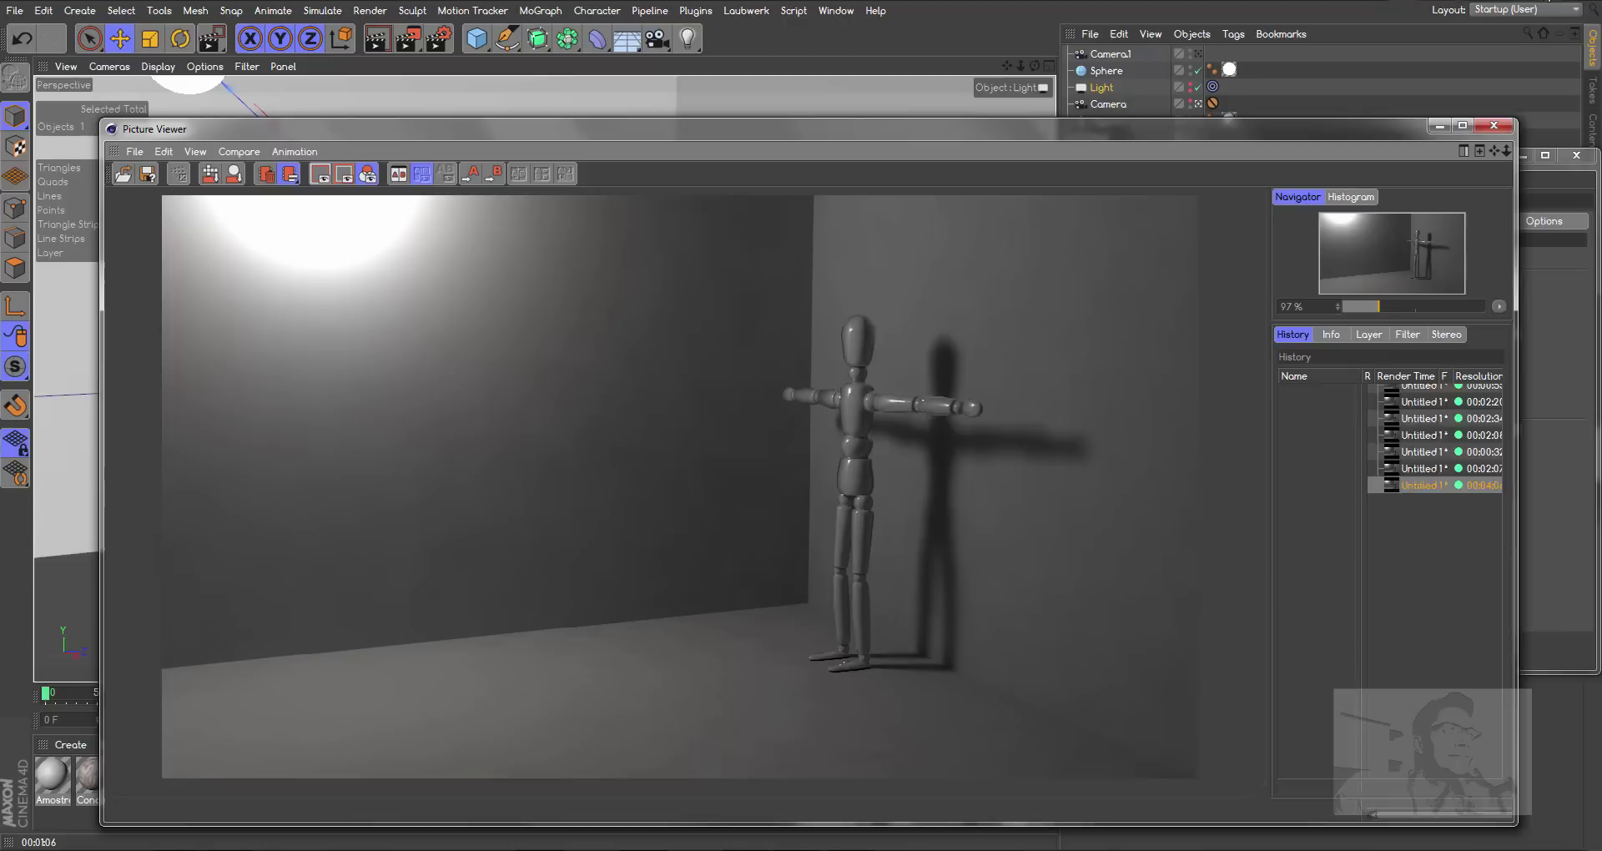
{"action": "left_click_drag", "start_coordinate": [1355, 136], "coordinate": [1165, 239]}
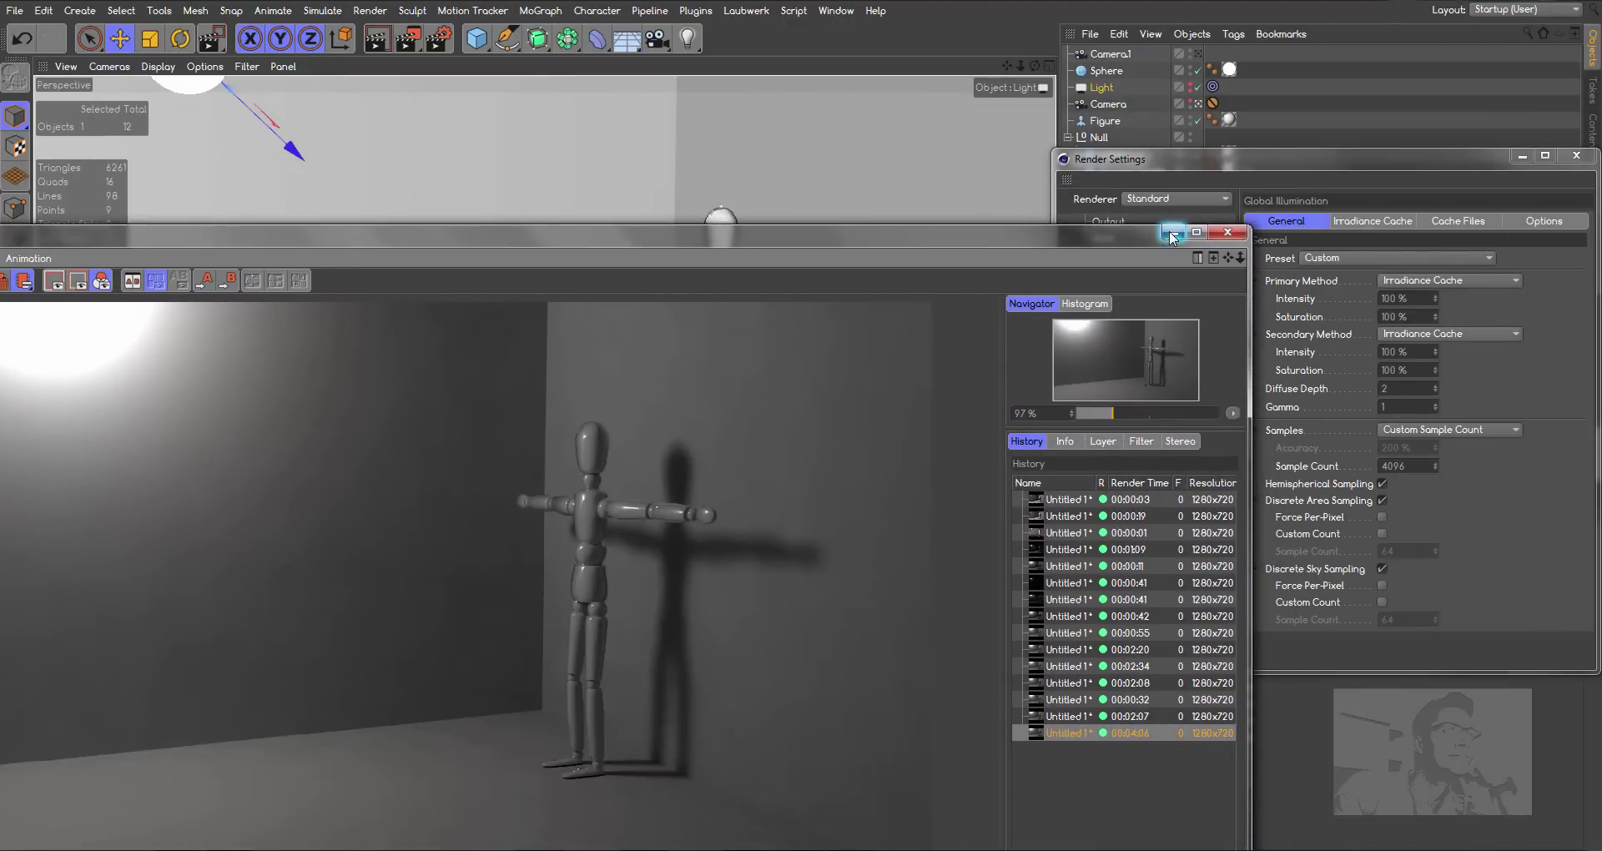
{"action": "left_click", "coordinate": [1173, 233]}
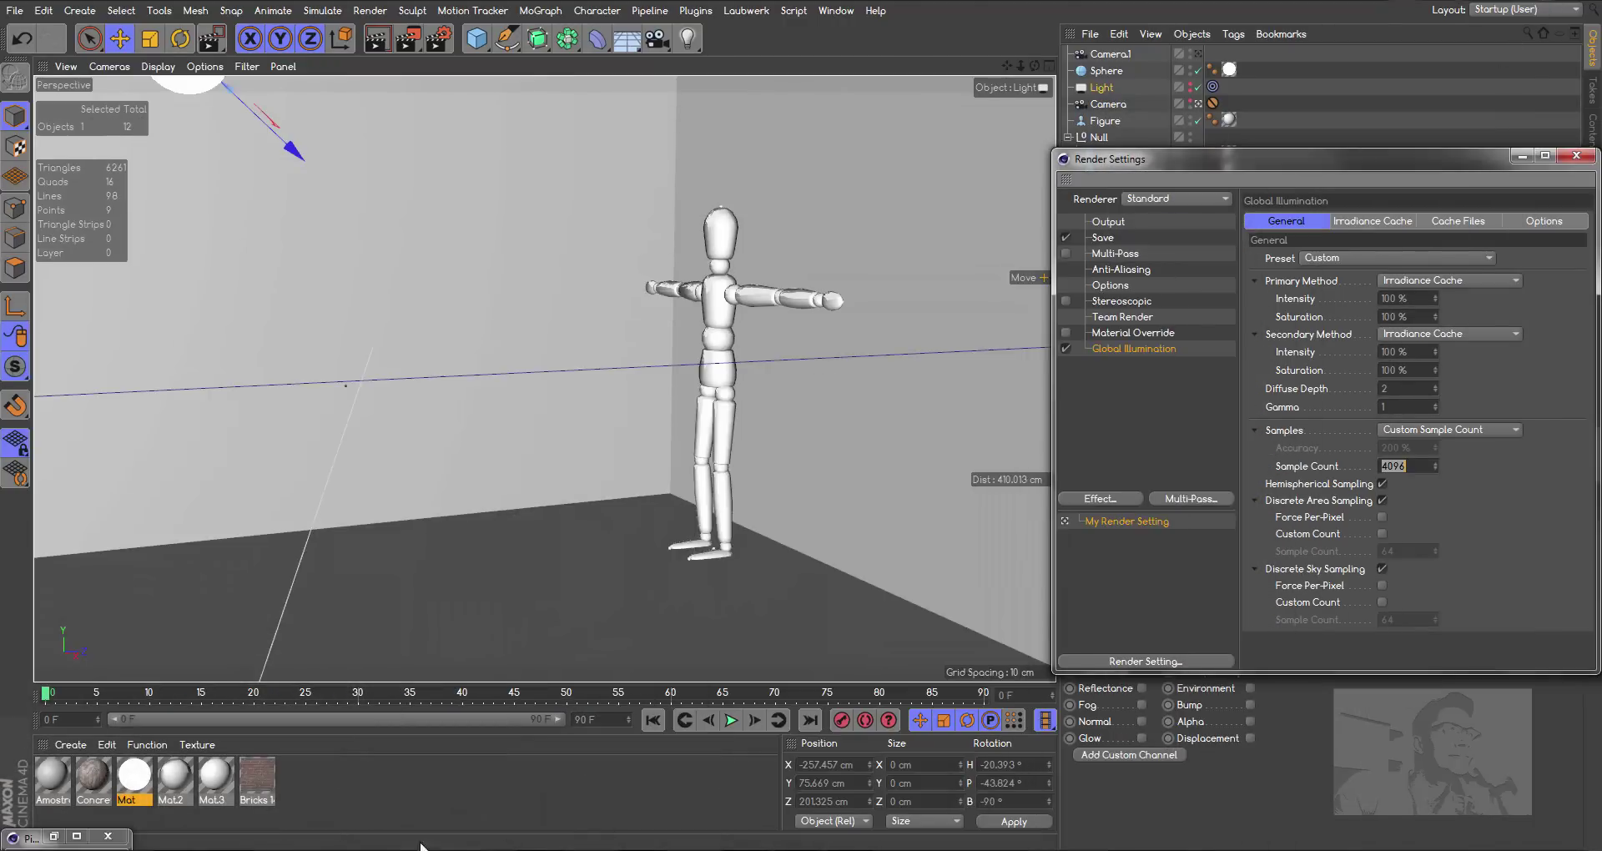
{"action": "double_click", "coordinate": [134, 776]}
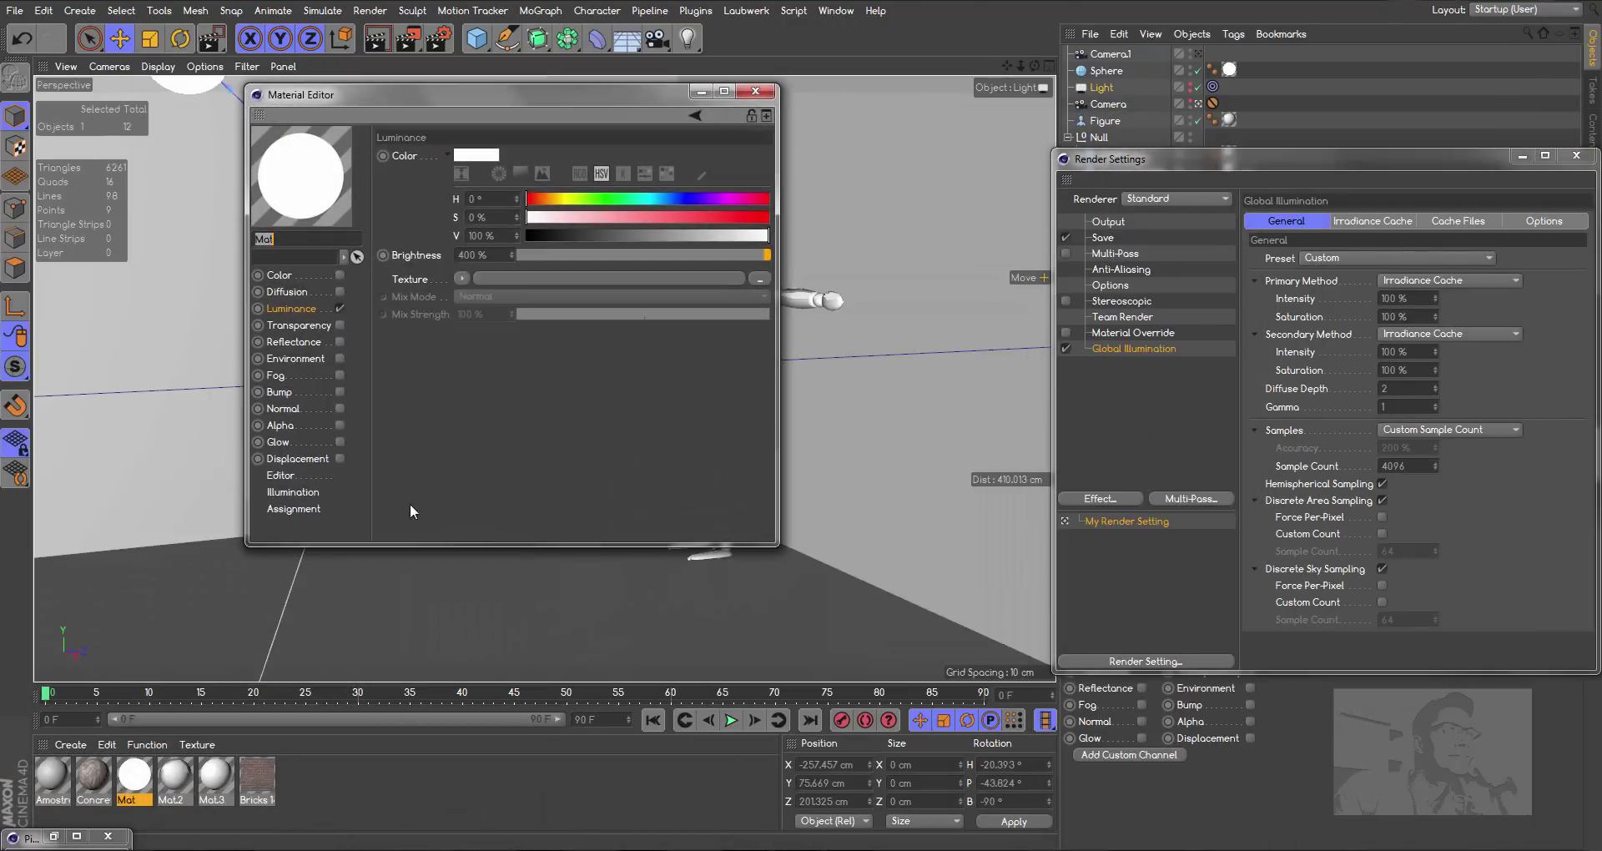
{"action": "left_click", "coordinate": [292, 492]}
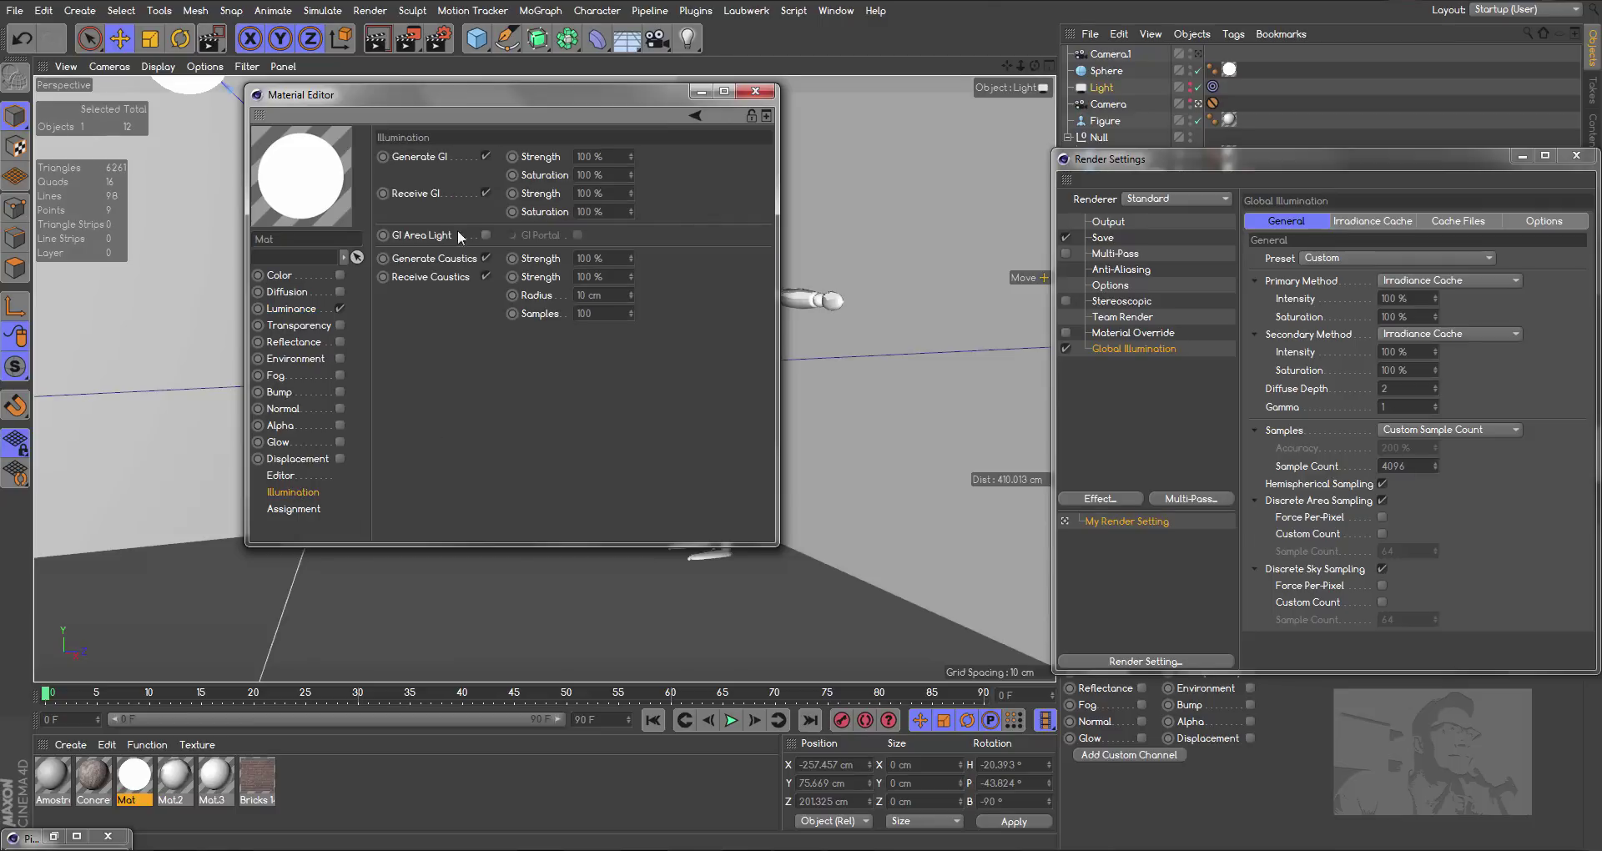
{"action": "left_click_drag", "start_coordinate": [551, 96], "coordinate": [1256, 161]}
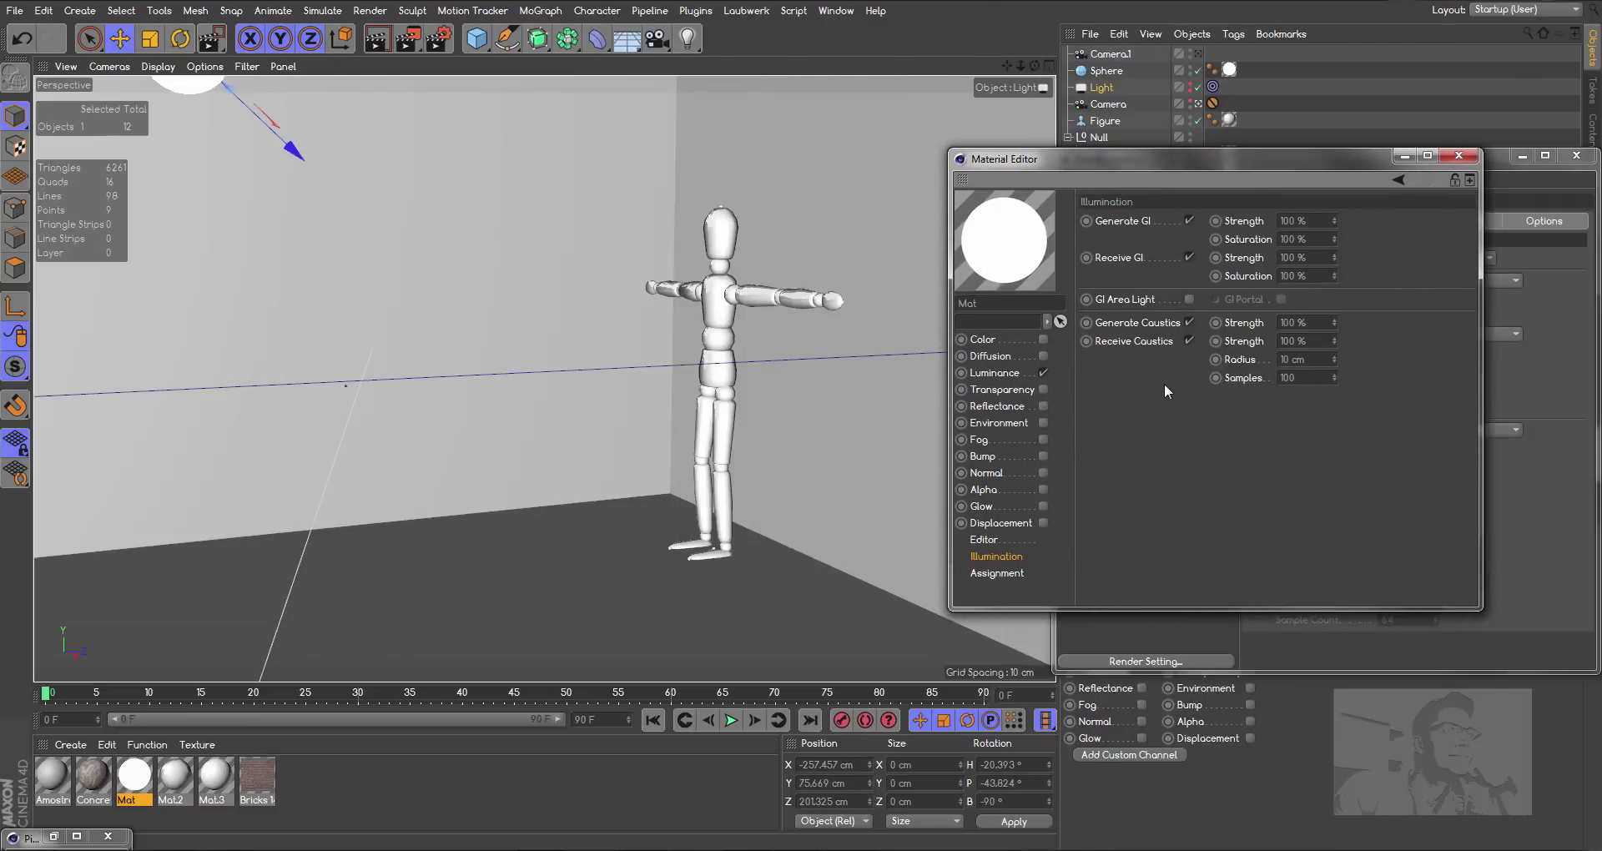
{"action": "mouse_move", "coordinate": [1270, 160]}
{"action": "left_mouse_down"}
{"action": "mouse_move", "coordinate": [1210, 451]}
{"action": "mouse_move", "coordinate": [1245, 468]}
{"action": "left_mouse_up"}
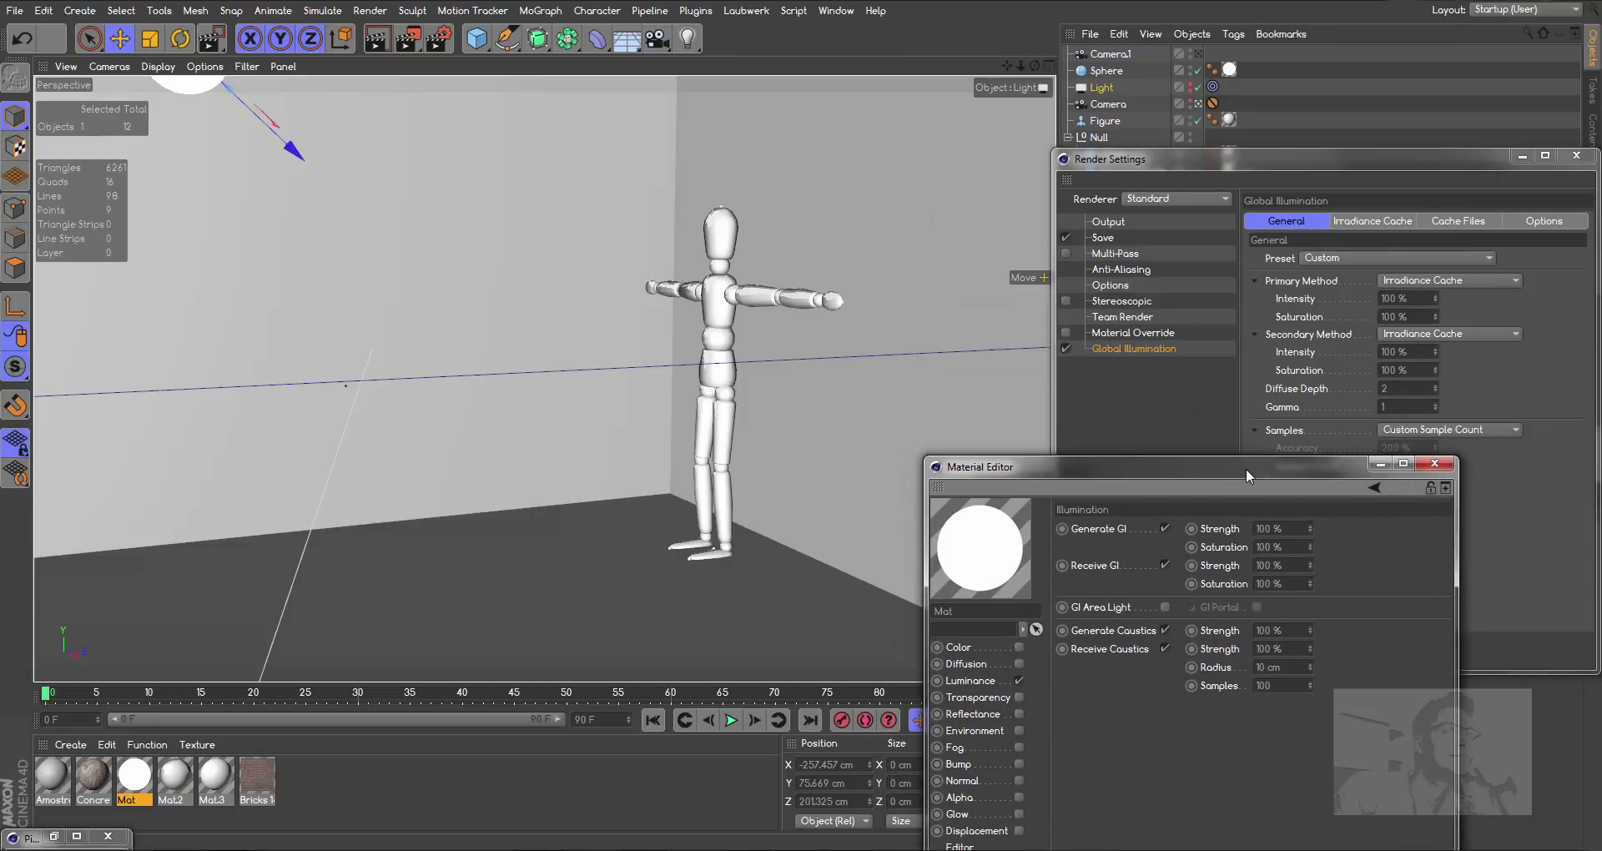
Resize the Picture Viewer beside the settings and zoom its preview to 50%
{"action": "left_click", "coordinate": [88, 843]}
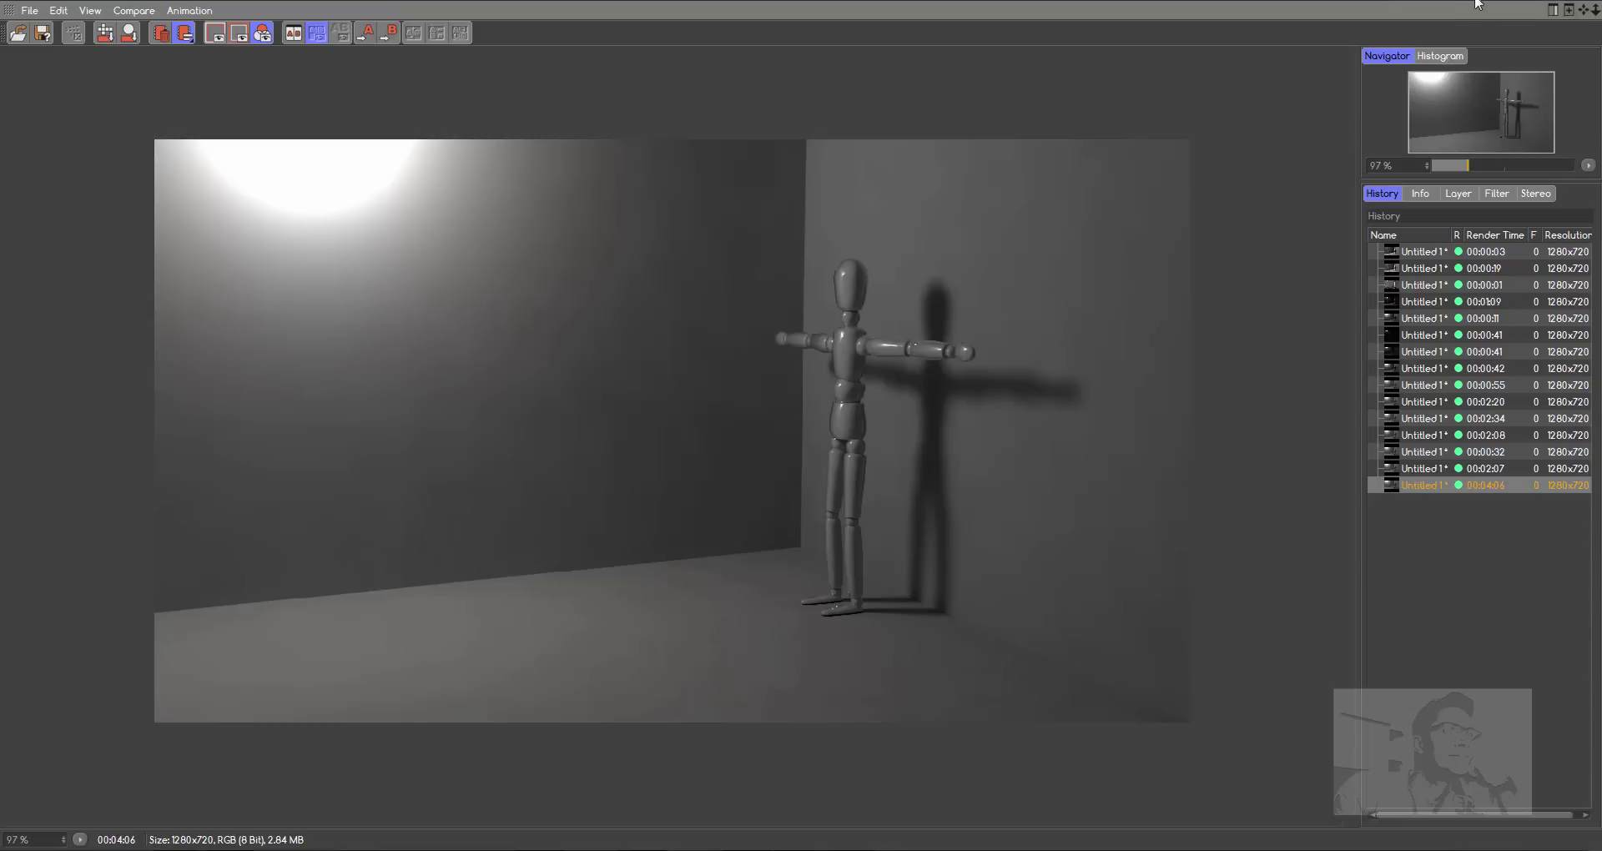
{"action": "left_click", "coordinate": [1526, 2]}
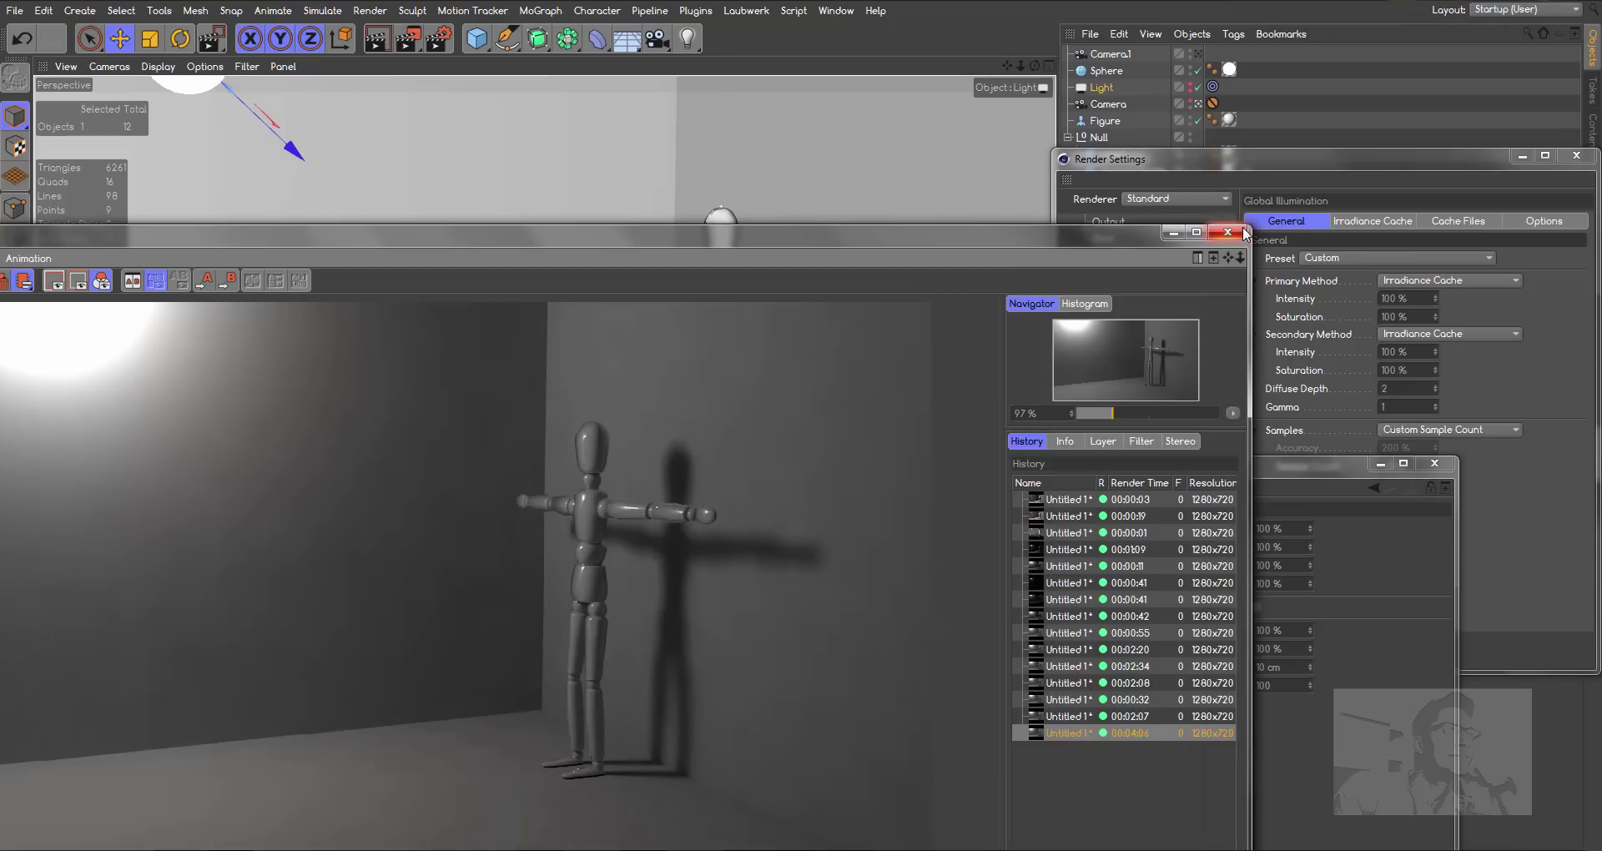
{"action": "mouse_move", "coordinate": [1246, 230]}
{"action": "left_mouse_down"}
{"action": "mouse_move", "coordinate": [792, 288]}
{"action": "mouse_move", "coordinate": [1078, 203]}
{"action": "left_mouse_up"}
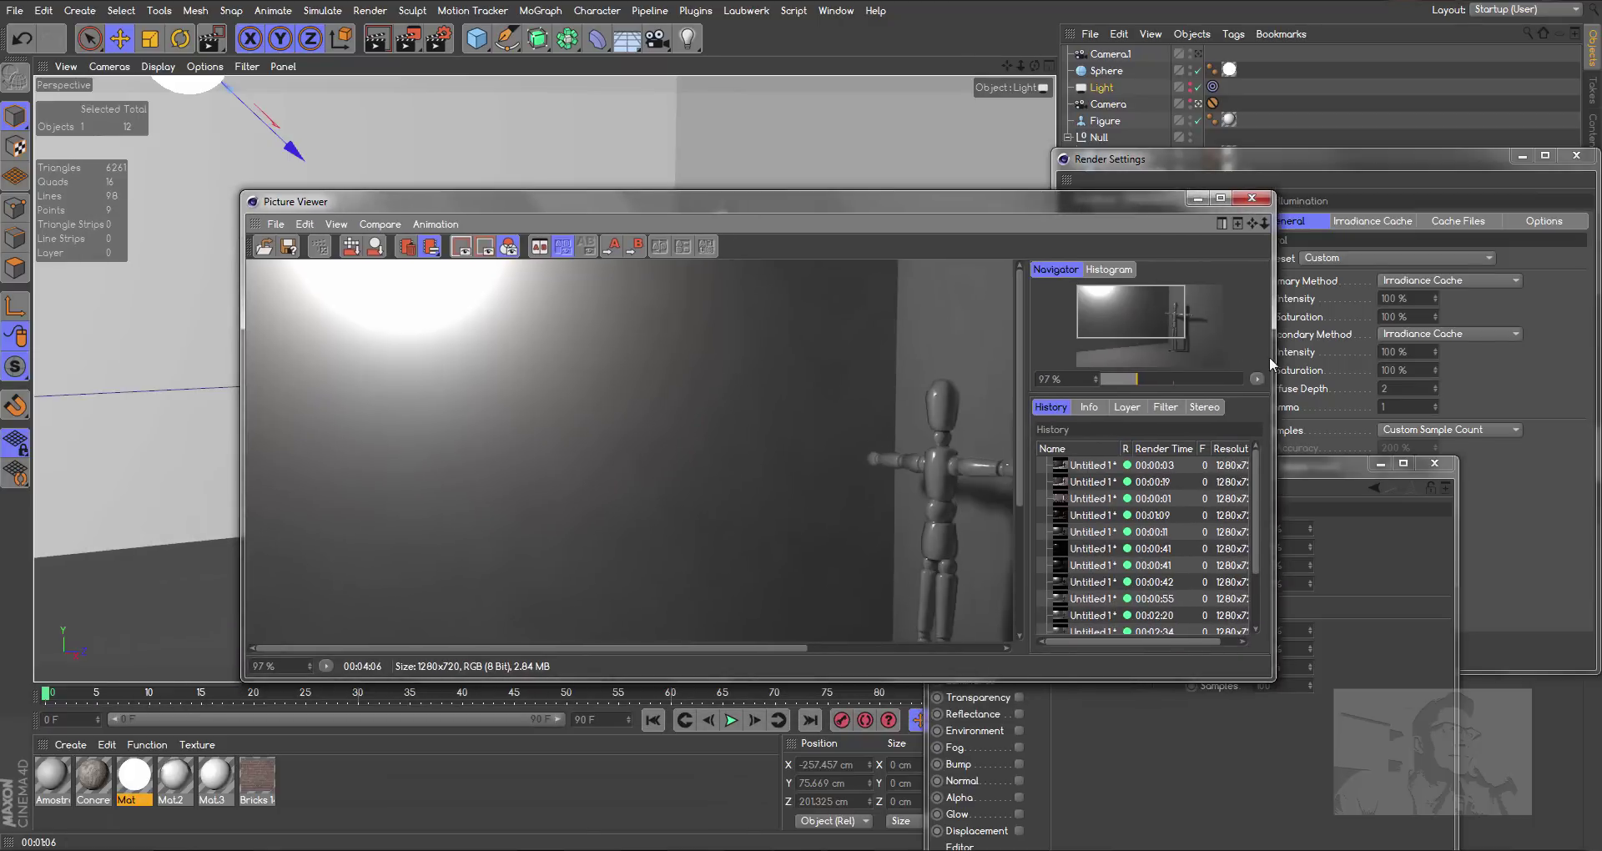
{"action": "left_click_drag", "start_coordinate": [1275, 367], "coordinate": [1085, 373]}
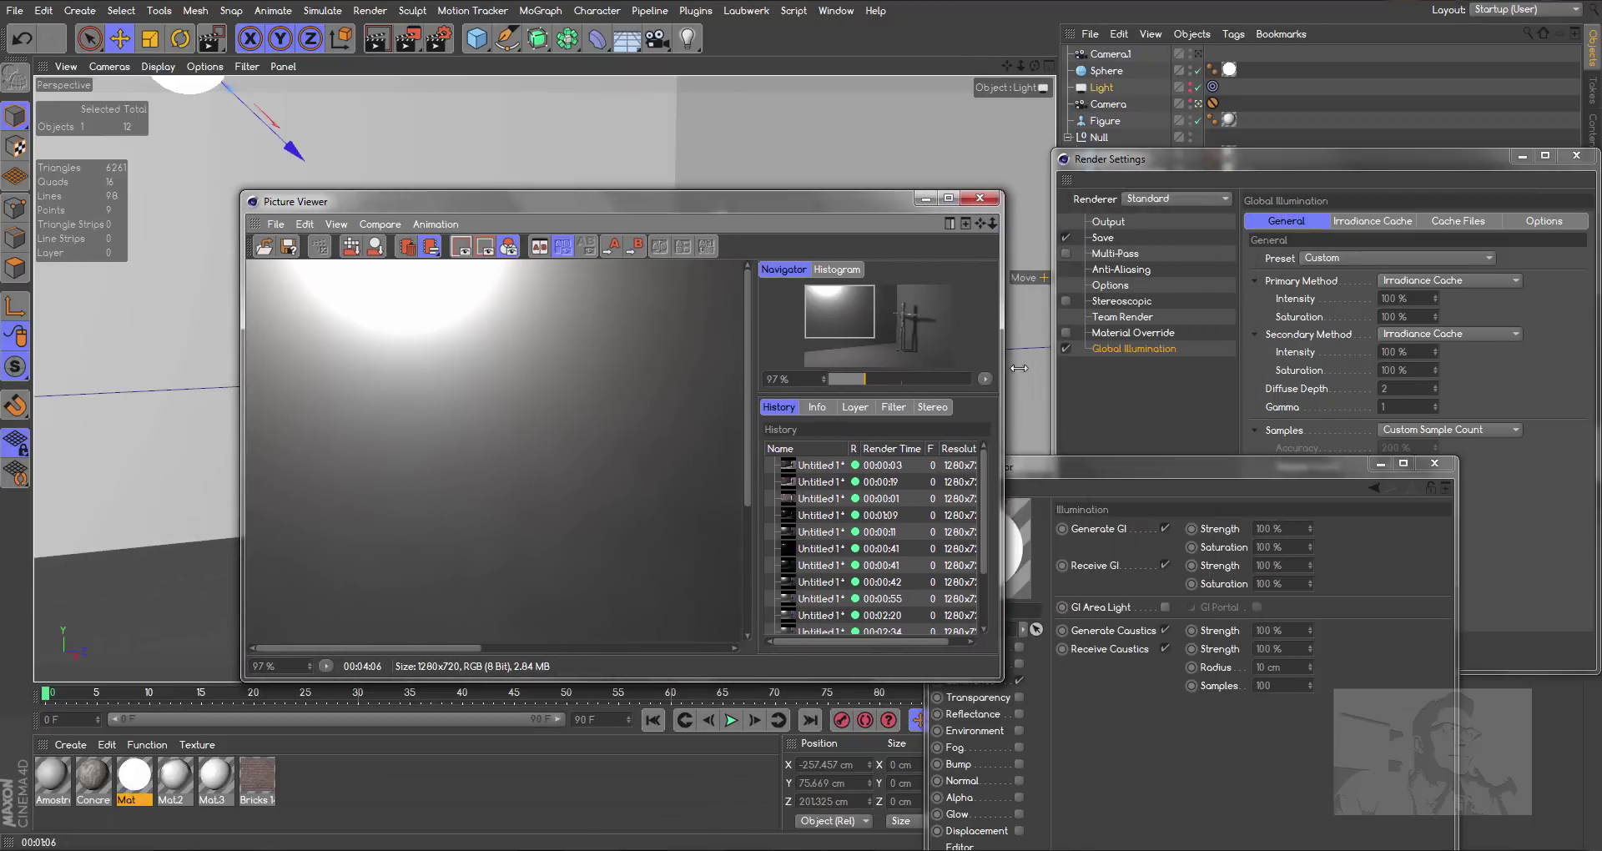
{"action": "left_click_drag", "start_coordinate": [960, 383], "coordinate": [963, 373]}
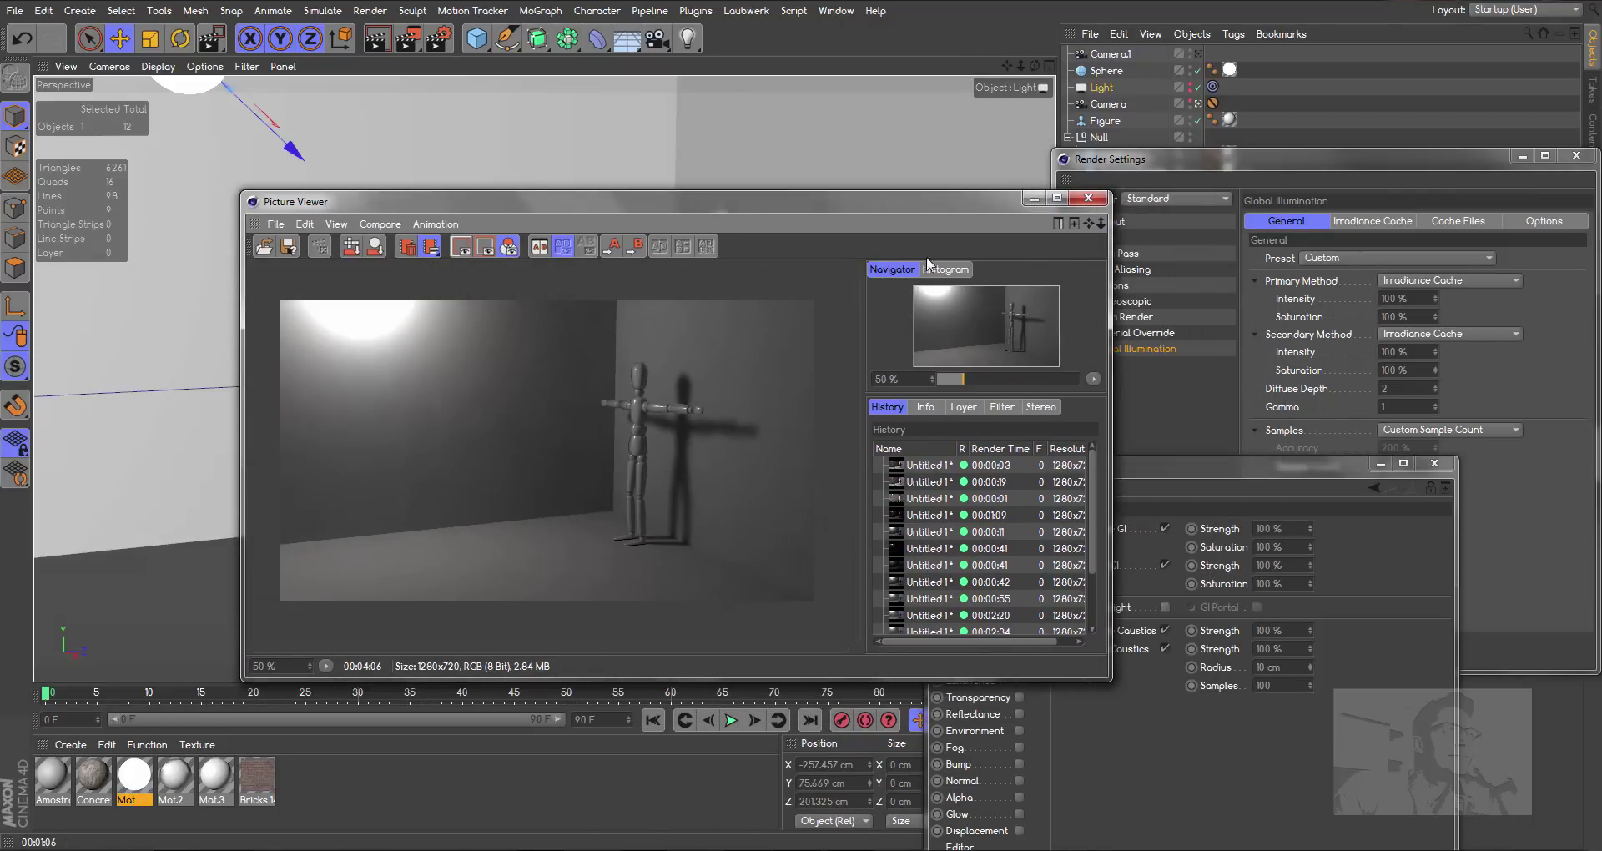
{"action": "left_click_drag", "start_coordinate": [920, 205], "coordinate": [740, 315]}
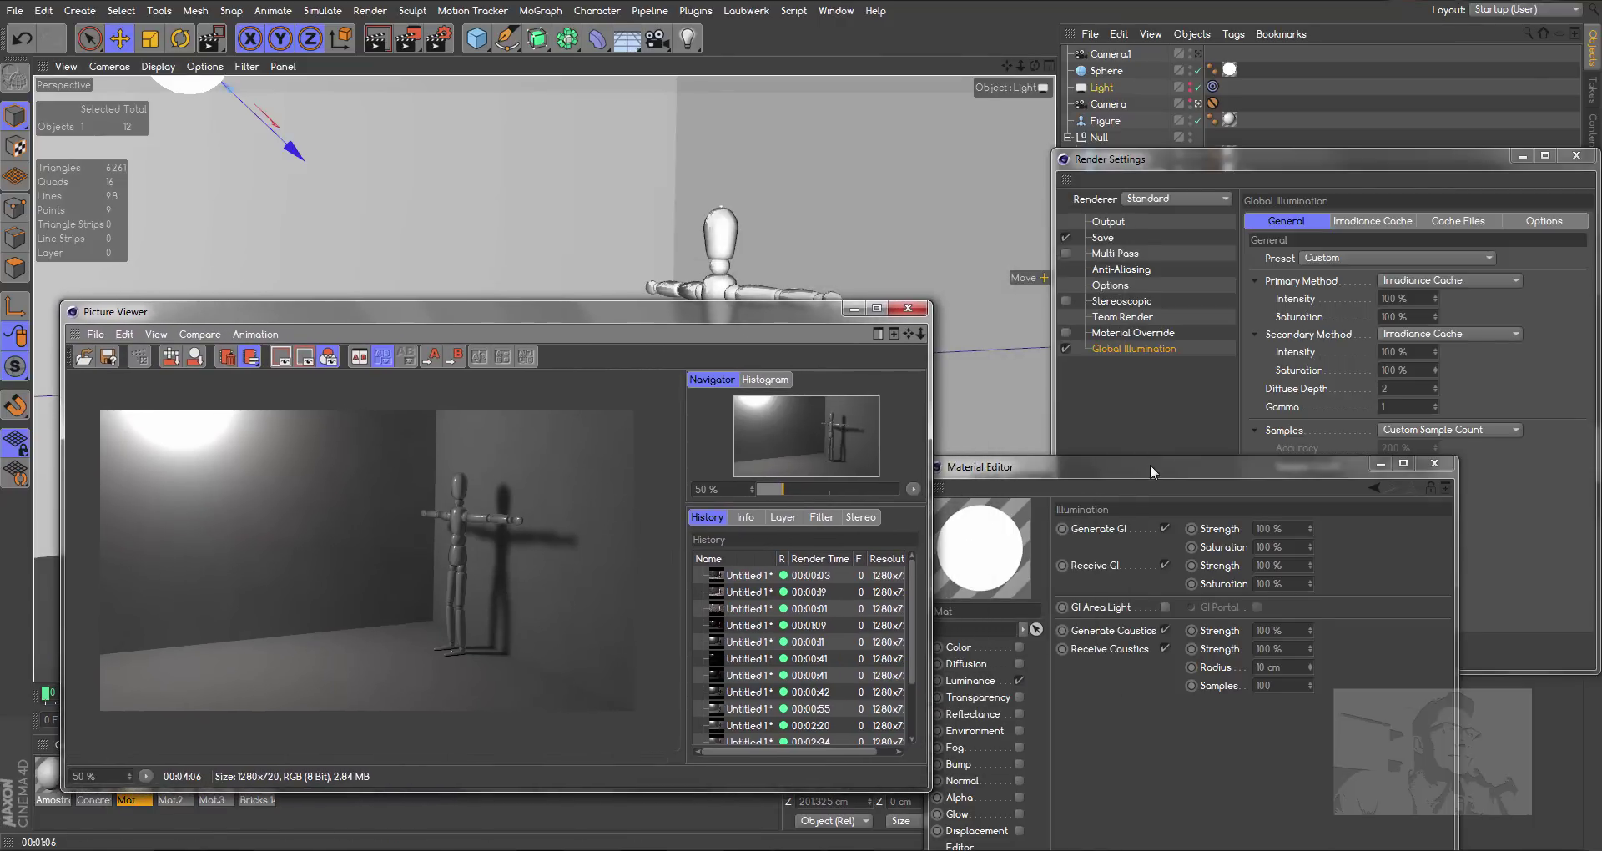
Enable GI Area Light in the Mat material's Illumination settings
{"action": "left_click_drag", "start_coordinate": [1150, 464], "coordinate": [1210, 442]}
{"action": "mouse_move", "coordinate": [1369, 158]}
{"action": "left_mouse_down"}
{"action": "mouse_move", "coordinate": [1330, 88]}
{"action": "mouse_move", "coordinate": [1267, 53]}
{"action": "mouse_move", "coordinate": [1257, 68]}
{"action": "left_mouse_up"}
{"action": "left_click", "coordinate": [1399, 733]}
{"action": "mouse_move", "coordinate": [1312, 464]}
{"action": "left_mouse_down"}
{"action": "mouse_move", "coordinate": [1325, 491]}
{"action": "mouse_move", "coordinate": [1361, 327]}
{"action": "mouse_move", "coordinate": [1352, 497]}
{"action": "mouse_move", "coordinate": [1355, 340]}
{"action": "mouse_move", "coordinate": [1336, 378]}
{"action": "left_mouse_up"}
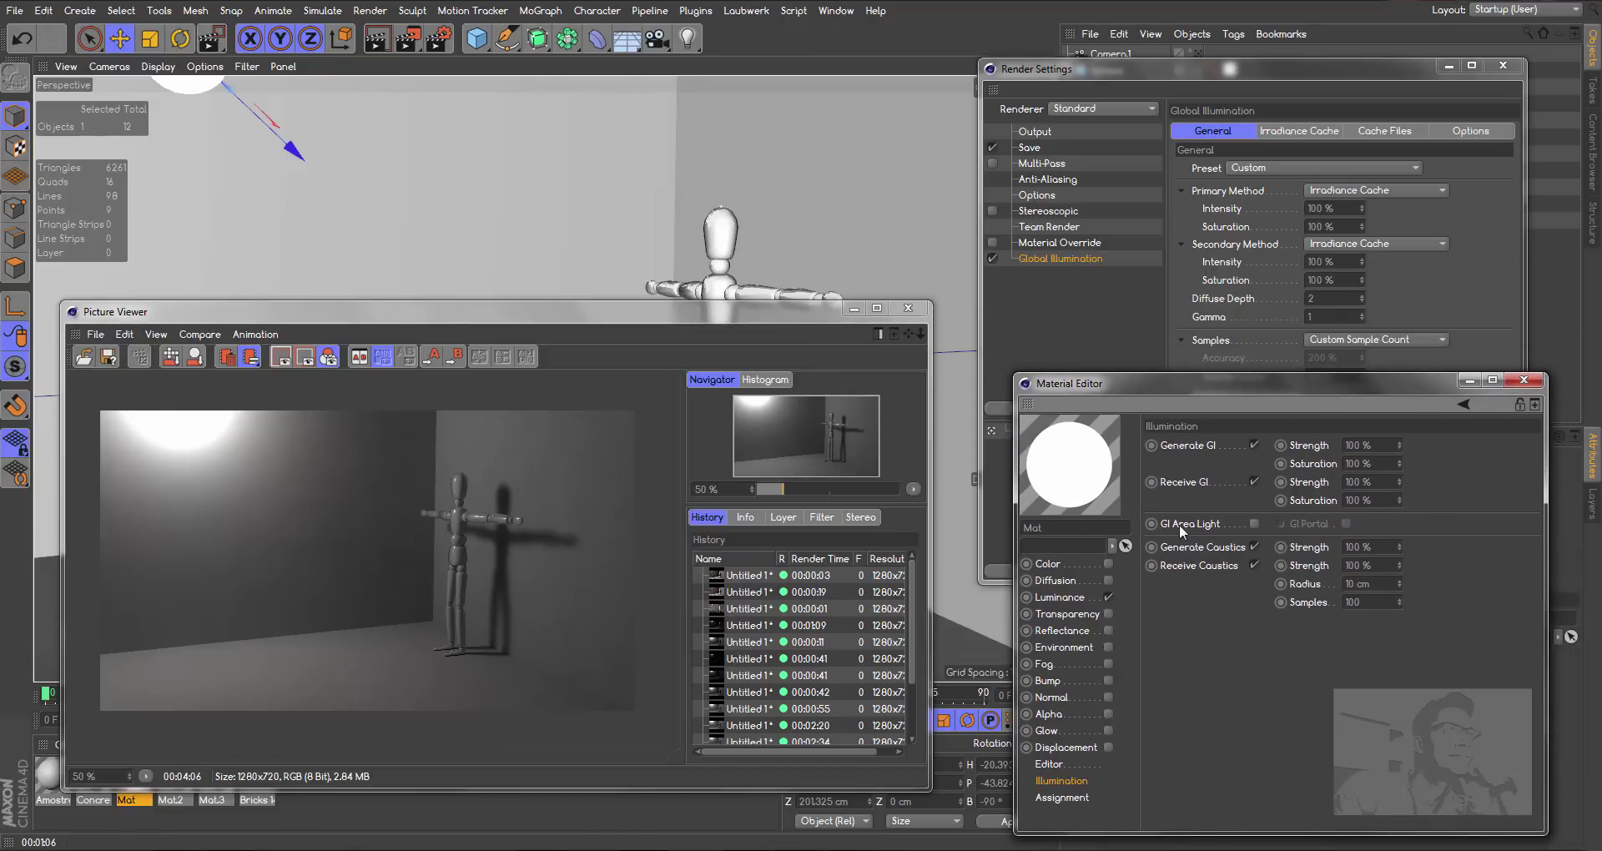
{"action": "left_click", "coordinate": [1256, 522]}
Rearrange the material window and enlarge the Picture Viewer to show more history
{"action": "left_click_drag", "start_coordinate": [1238, 386], "coordinate": [1230, 475]}
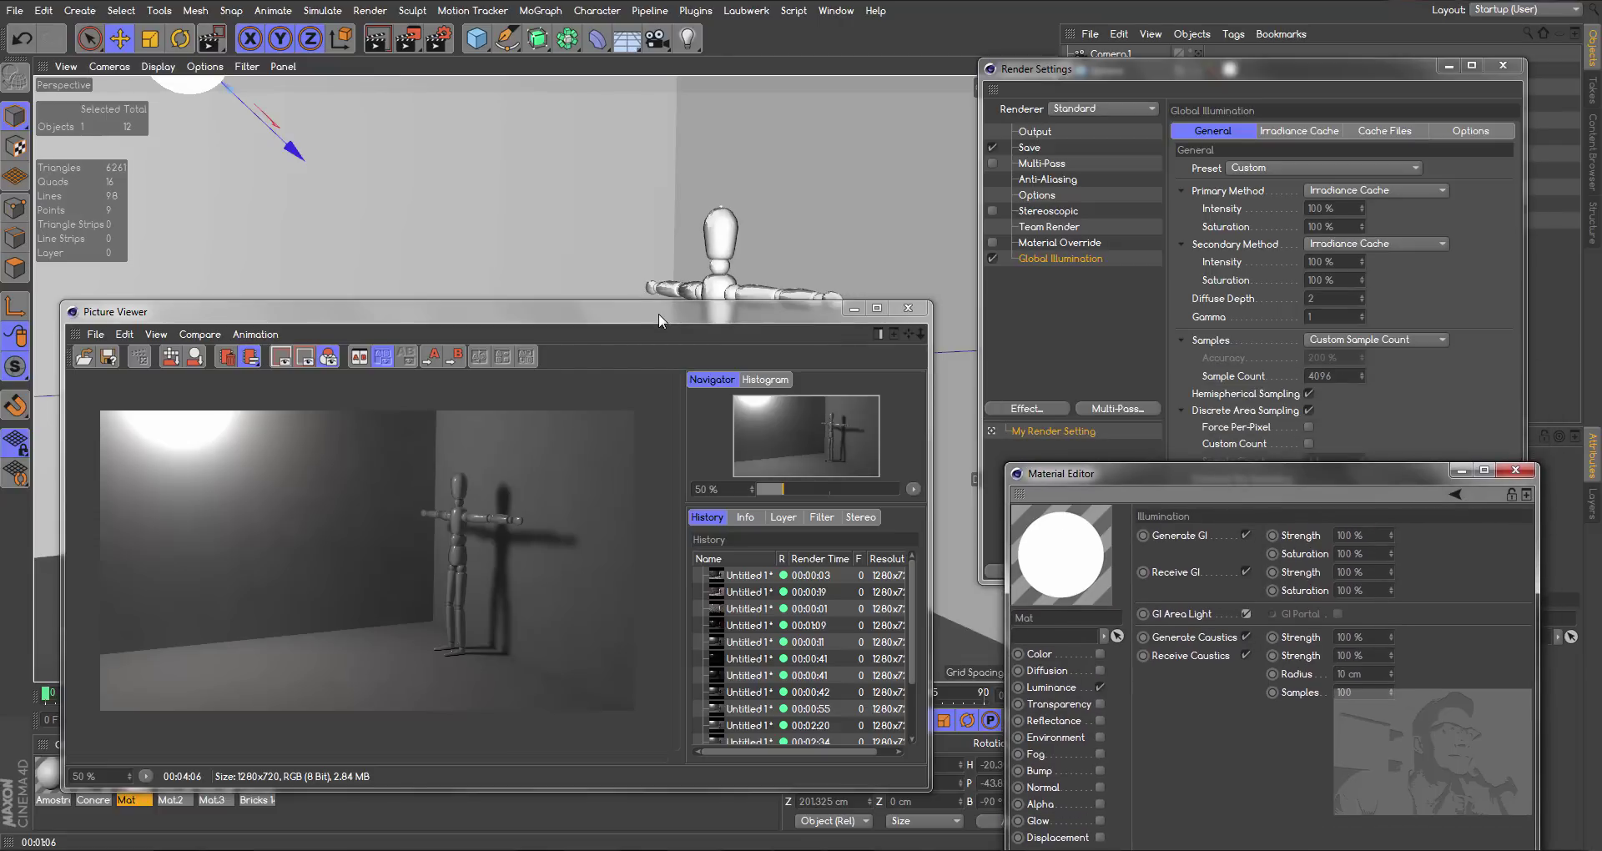
{"action": "left_click_drag", "start_coordinate": [656, 316], "coordinate": [737, 318]}
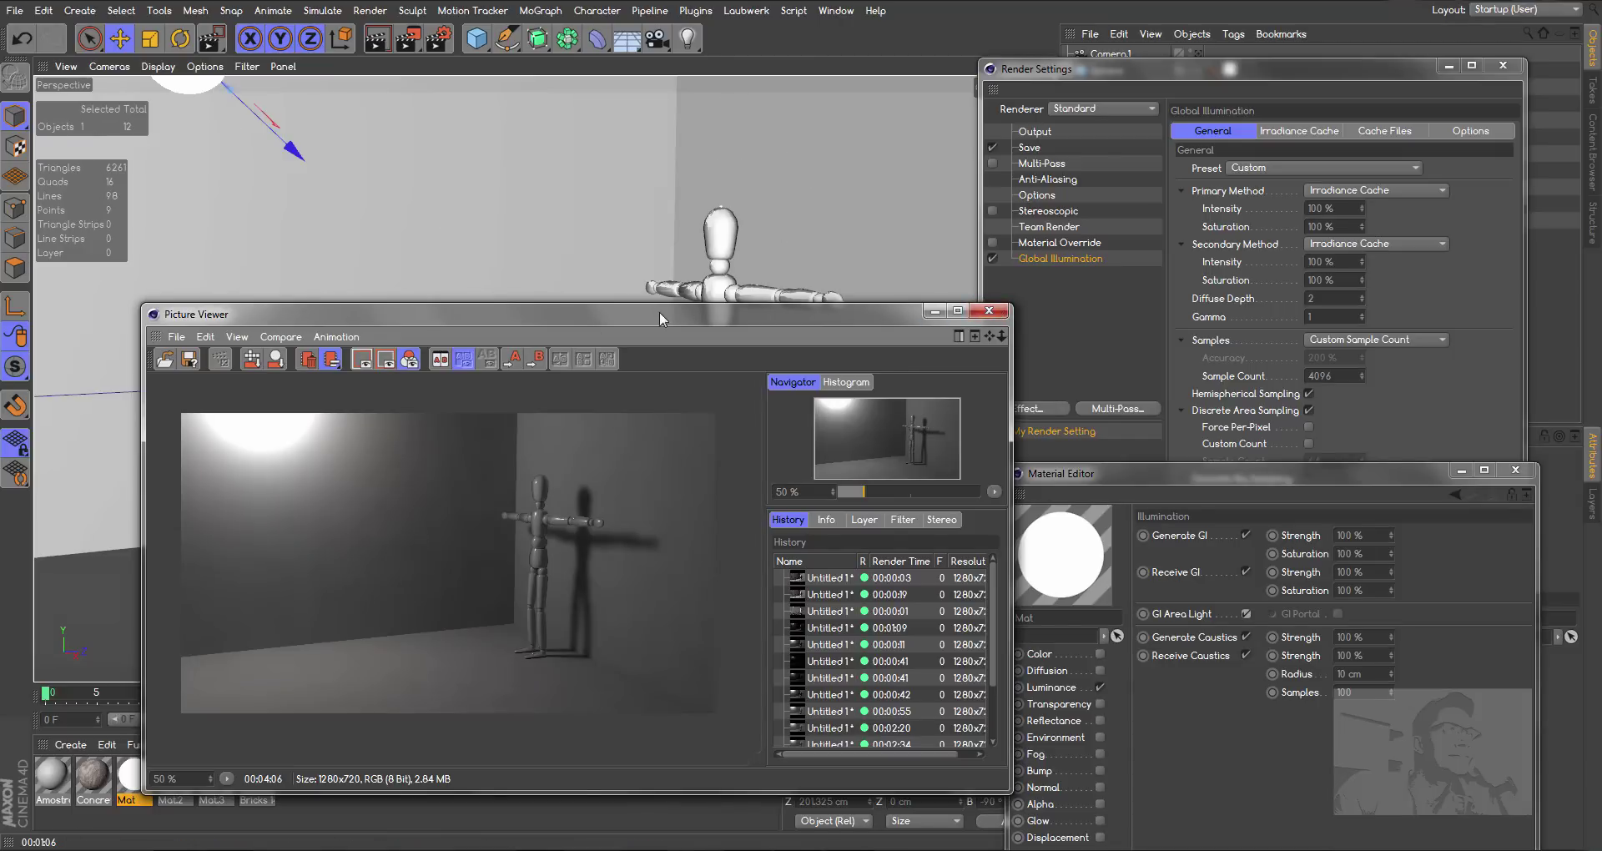
{"action": "left_click_drag", "start_coordinate": [659, 304], "coordinate": [659, 45]}
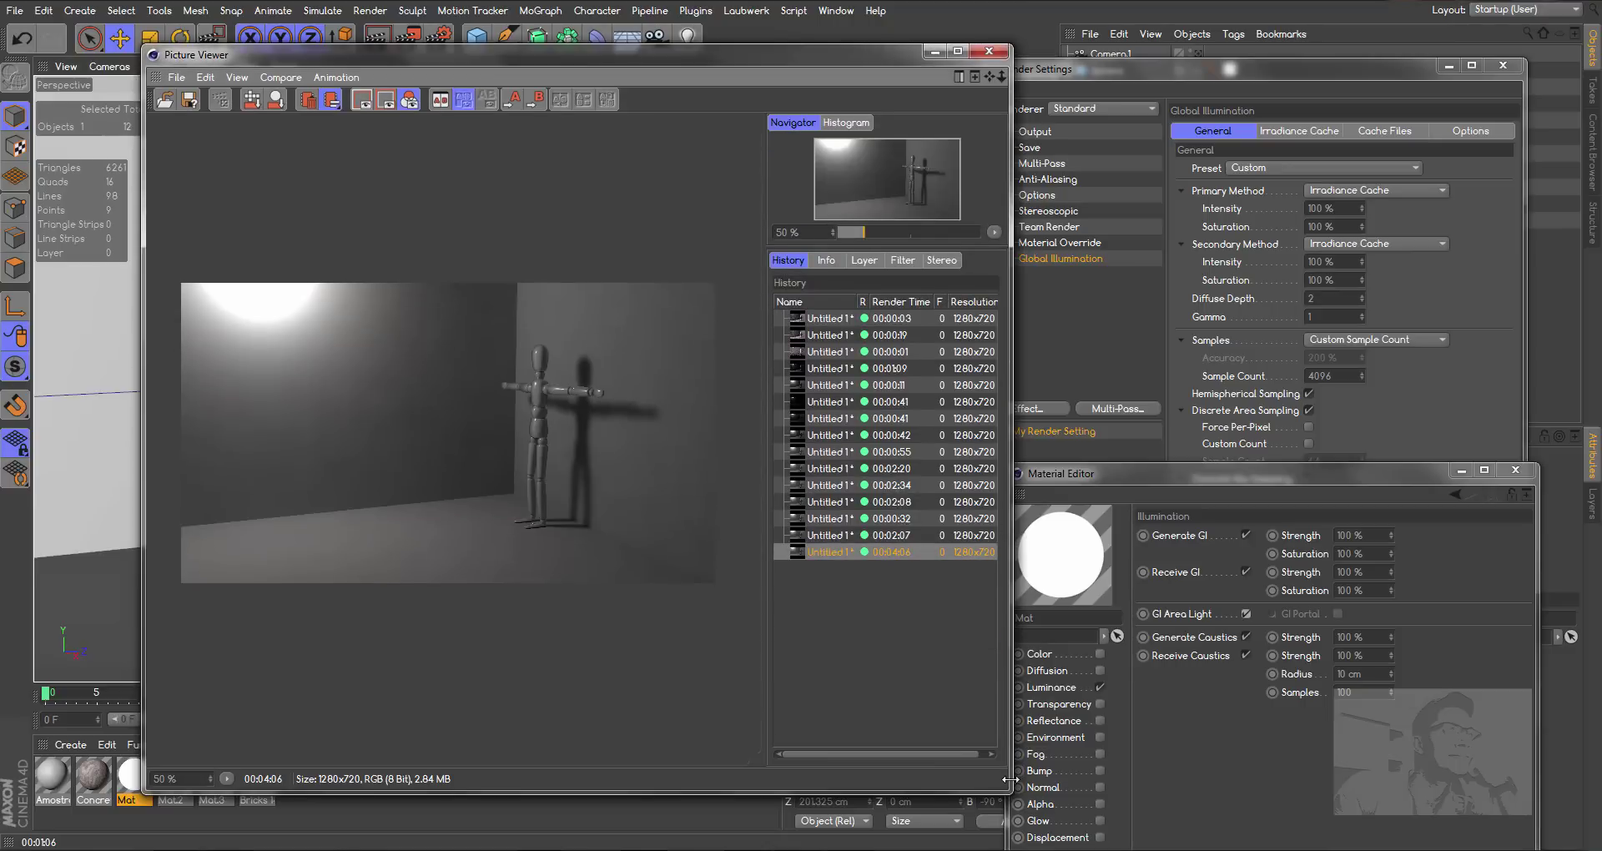
{"action": "left_click_drag", "start_coordinate": [1011, 758], "coordinate": [1497, 751]}
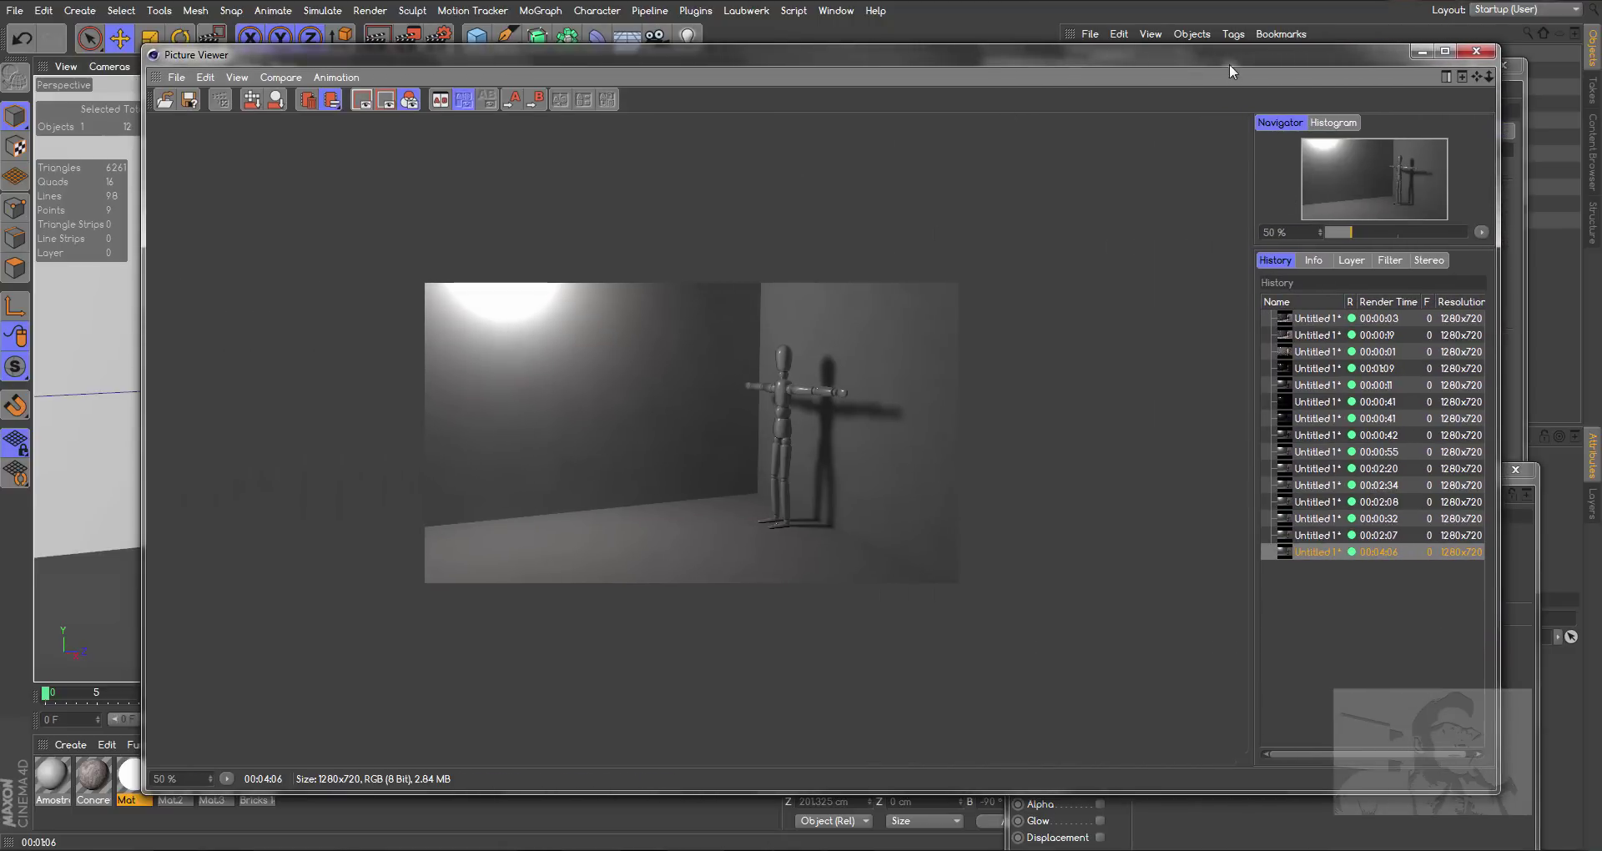
{"action": "mouse_move", "coordinate": [1229, 63]}
{"action": "left_mouse_down"}
{"action": "mouse_move", "coordinate": [924, 293]}
{"action": "mouse_move", "coordinate": [711, 393]}
{"action": "left_mouse_up"}
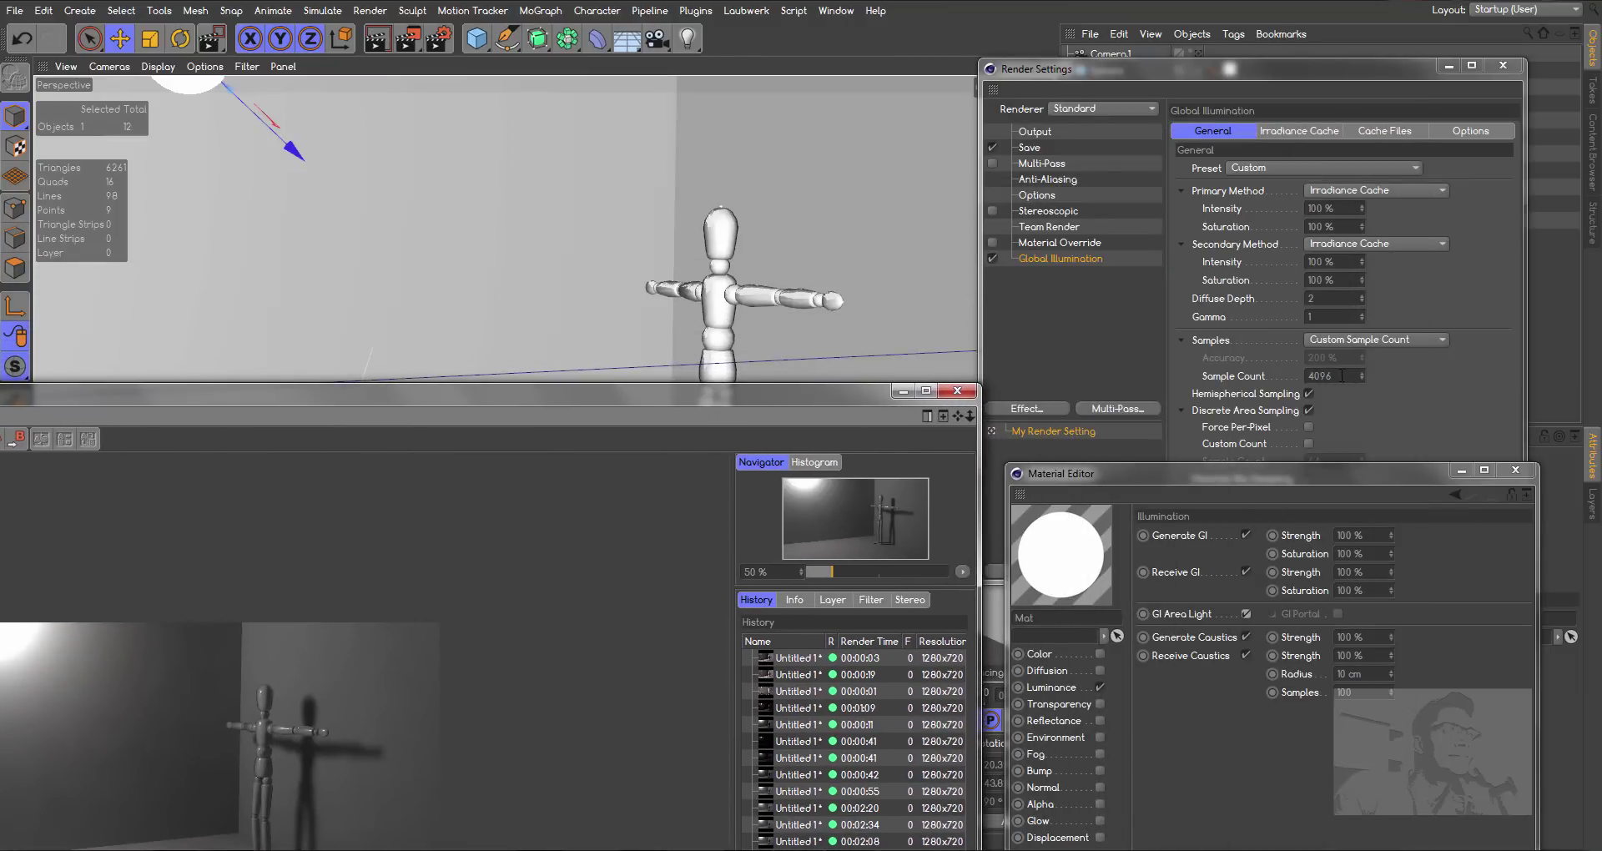
Set the GI Sample Count to 256 and test-render, viewing the result near full size
{"action": "left_click", "coordinate": [1320, 380]}
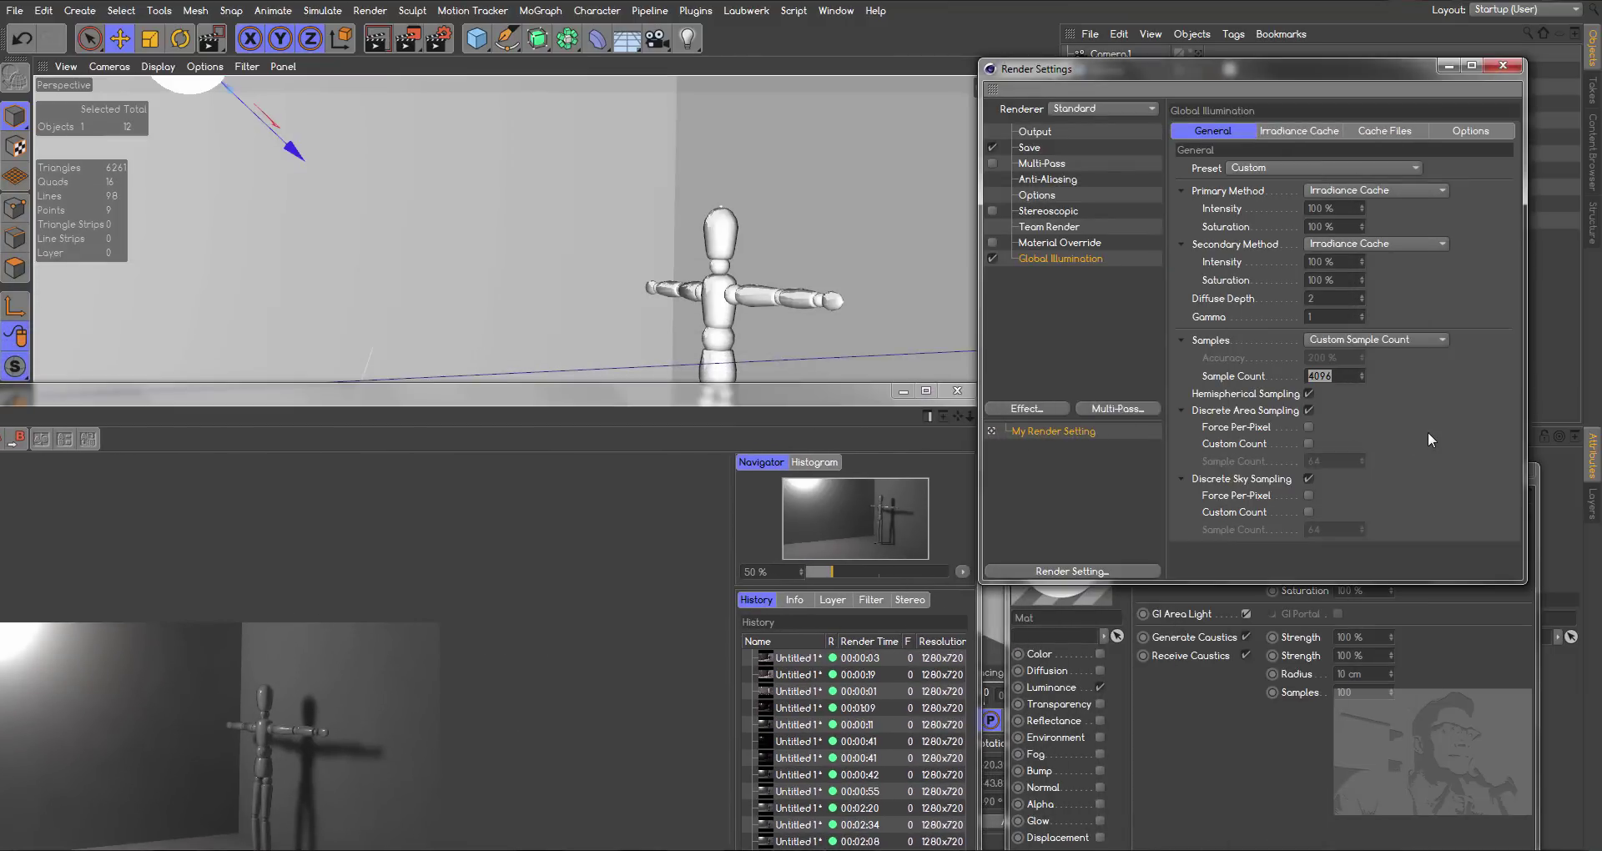
{"action": "type", "text": "256"}
{"action": "key", "text": "shift+r"}
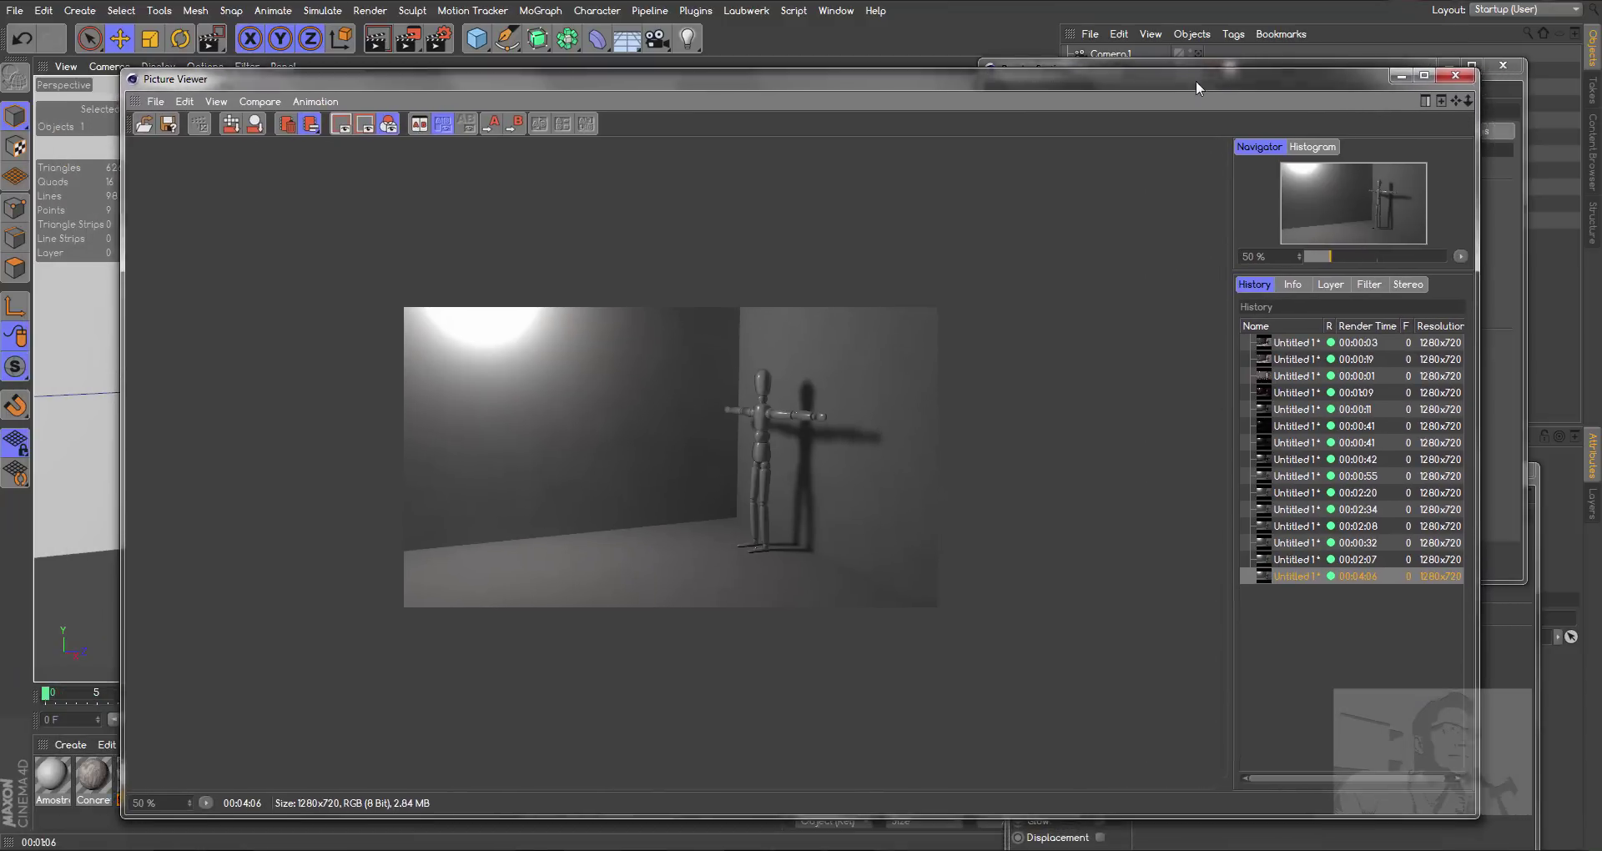
{"action": "left_click_drag", "start_coordinate": [1195, 81], "coordinate": [770, 94]}
{"action": "left_click_drag", "start_coordinate": [1255, 253], "coordinate": [1282, 254]}
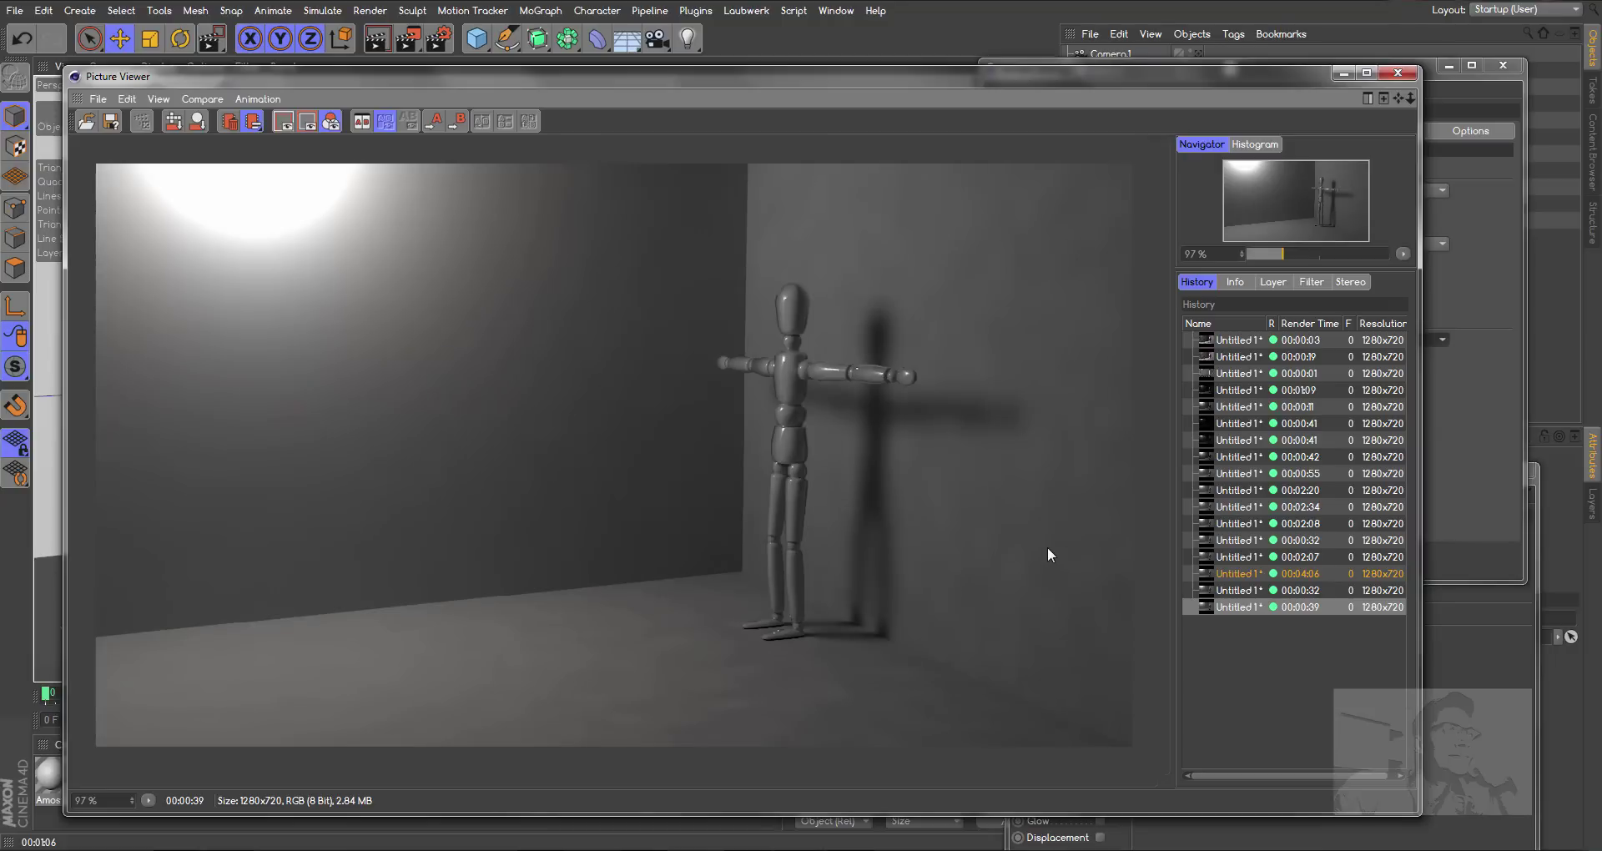
{"action": "left_click", "coordinate": [1367, 77]}
{"action": "left_click", "coordinate": [1547, 4]}
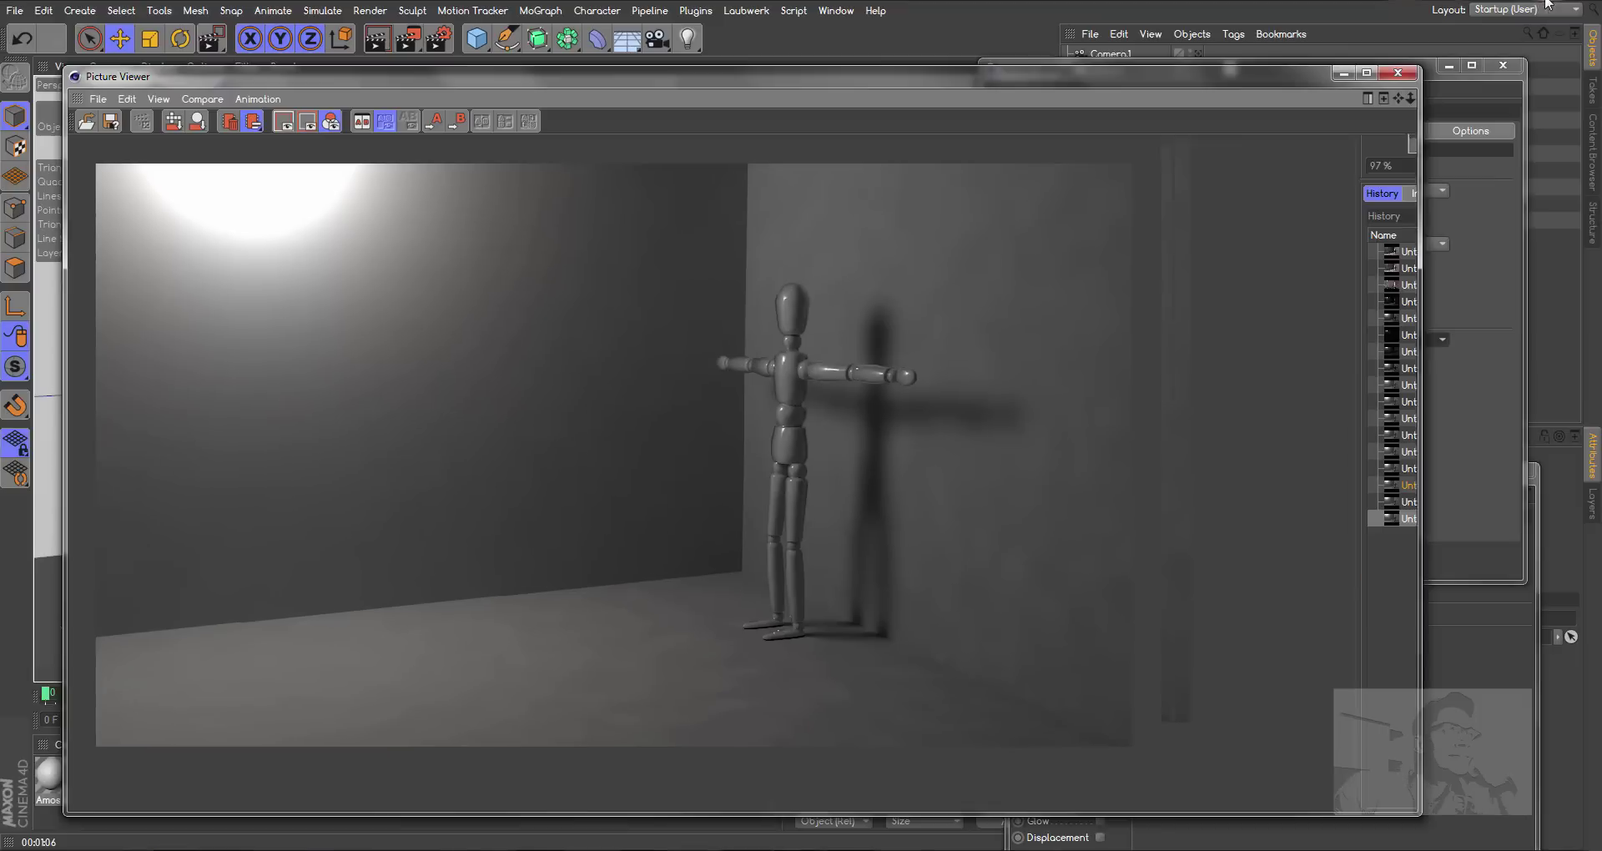
{"action": "left_click", "coordinate": [1342, 73]}
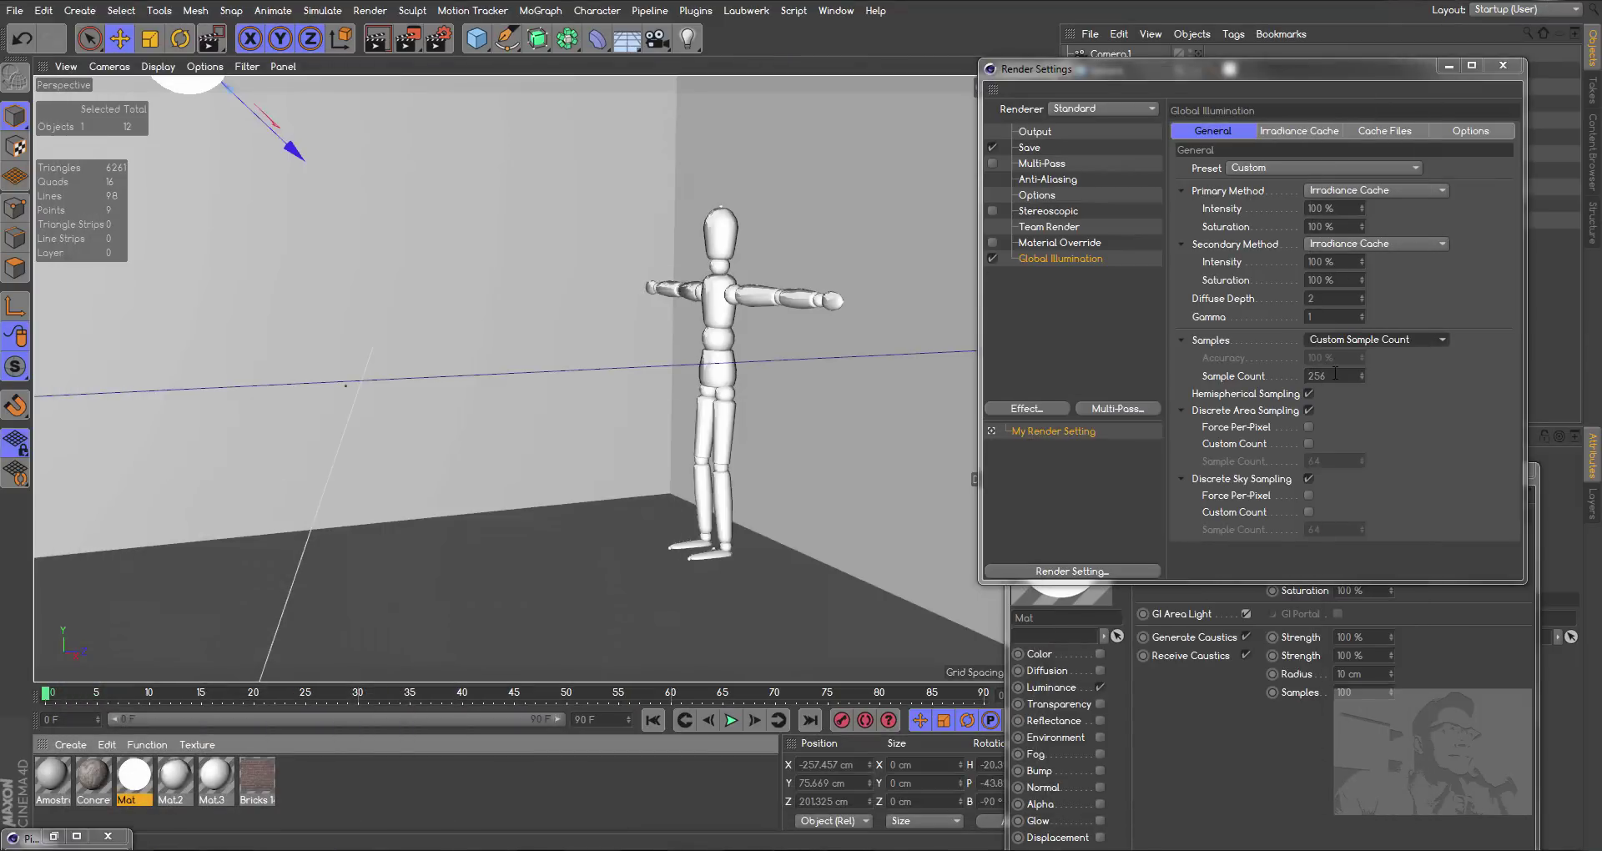
Change the Sample Count to 1024 and render again
{"action": "type", "text": "1"}
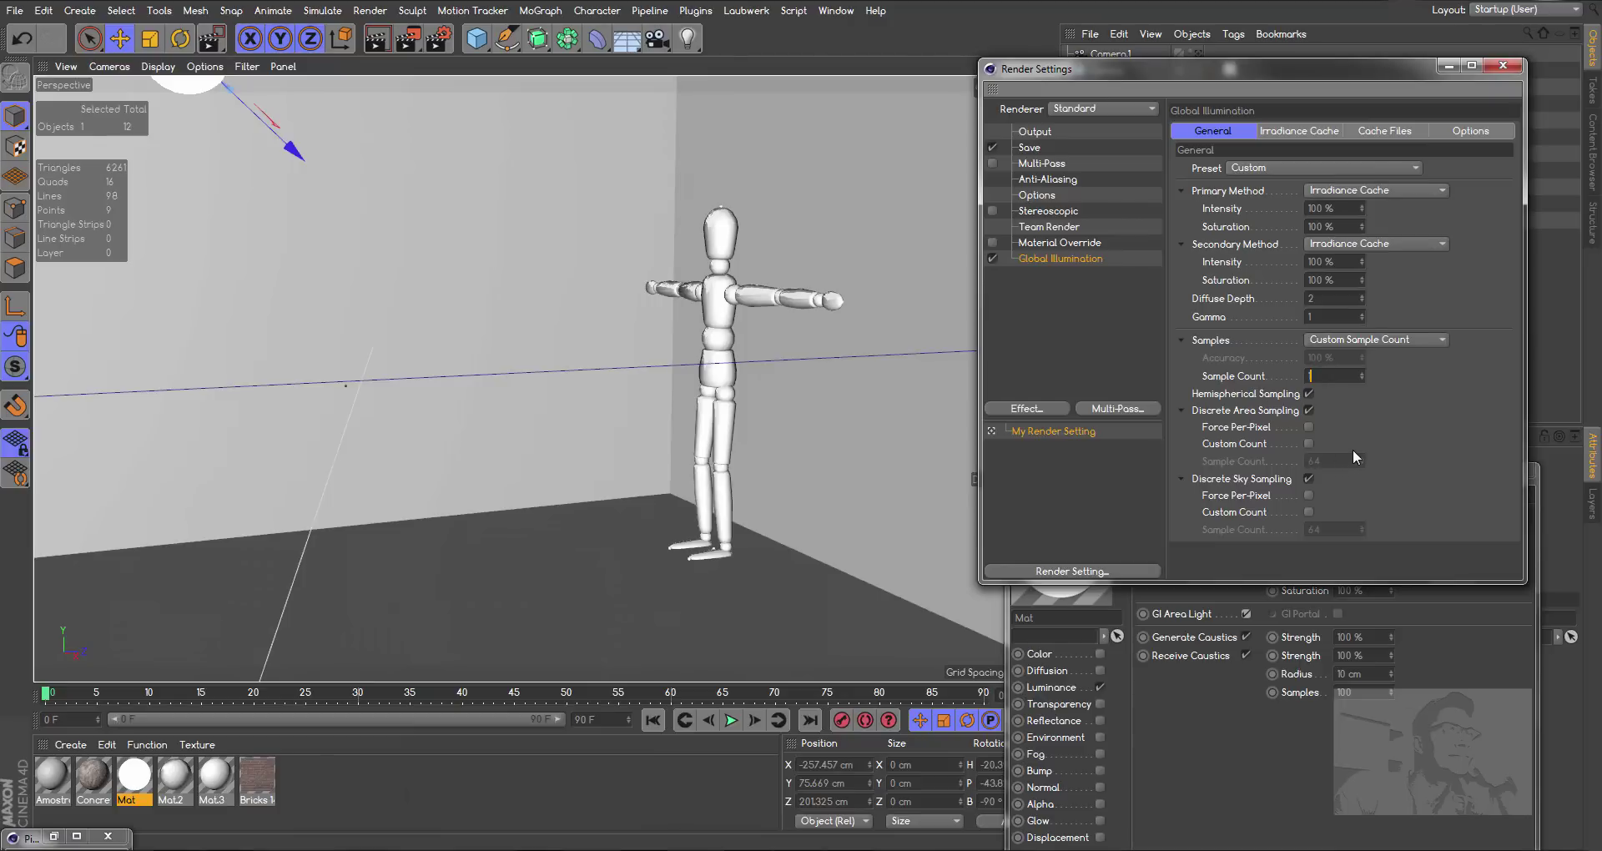
{"action": "type", "text": "024"}
{"action": "left_click", "coordinate": [412, 39]}
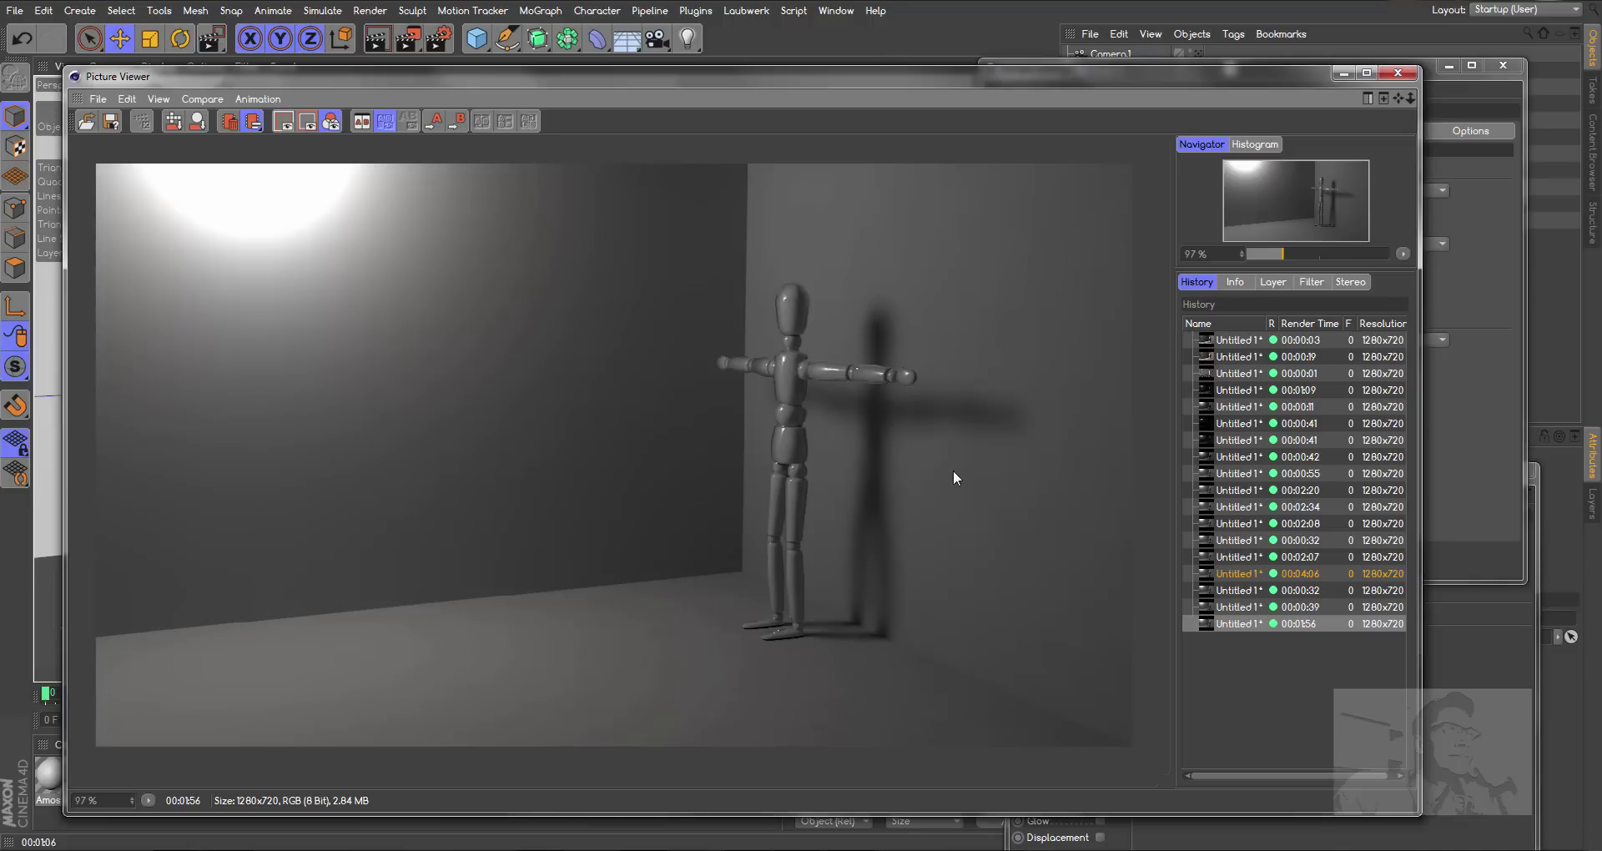
{"action": "left_click", "coordinate": [1398, 73]}
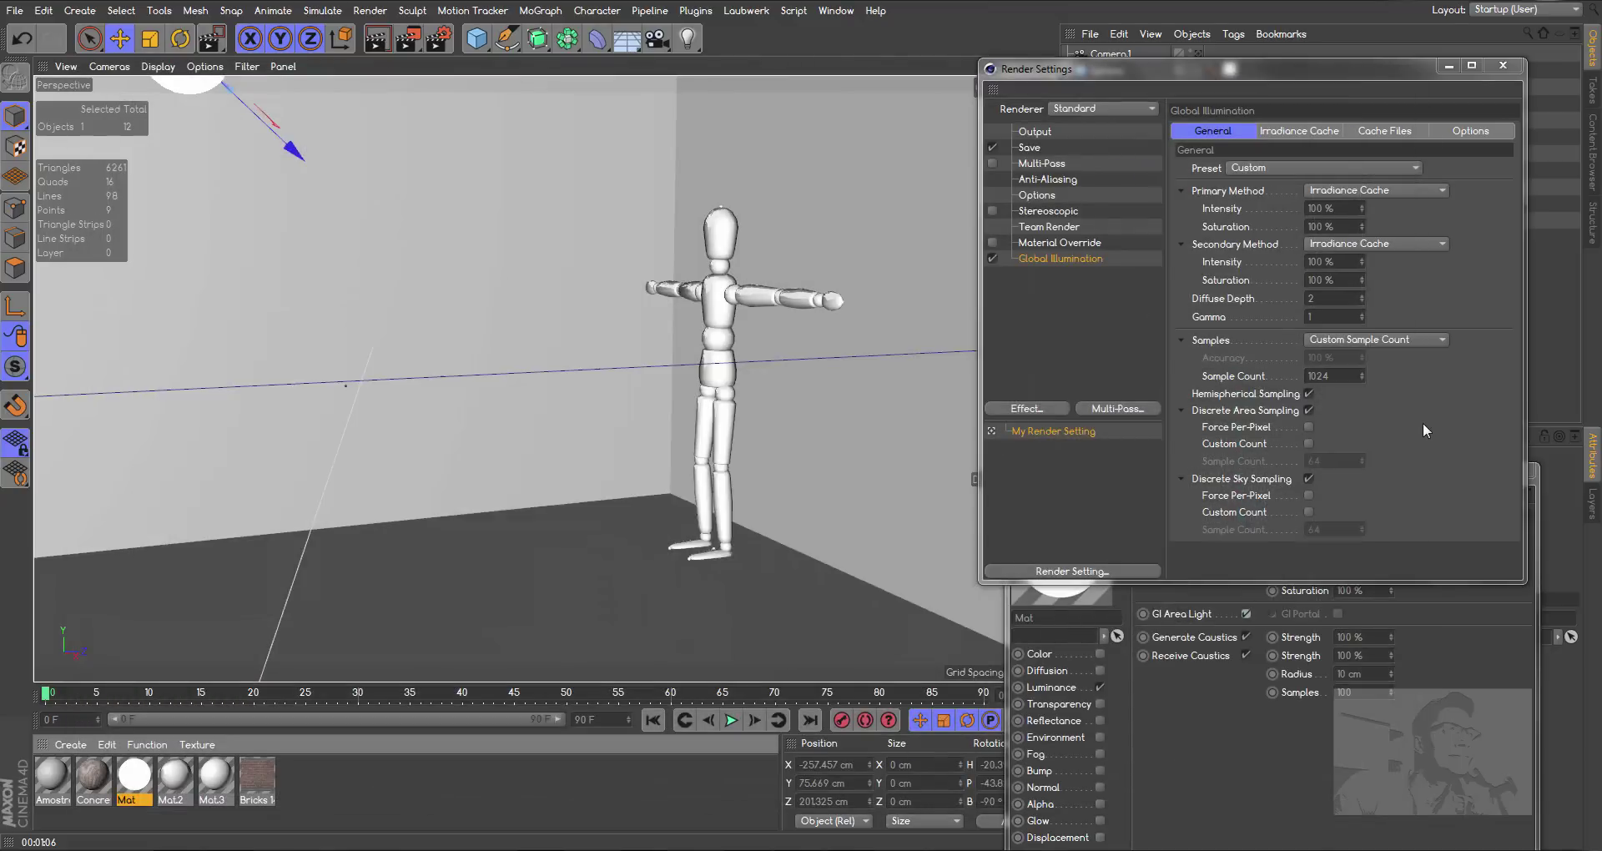
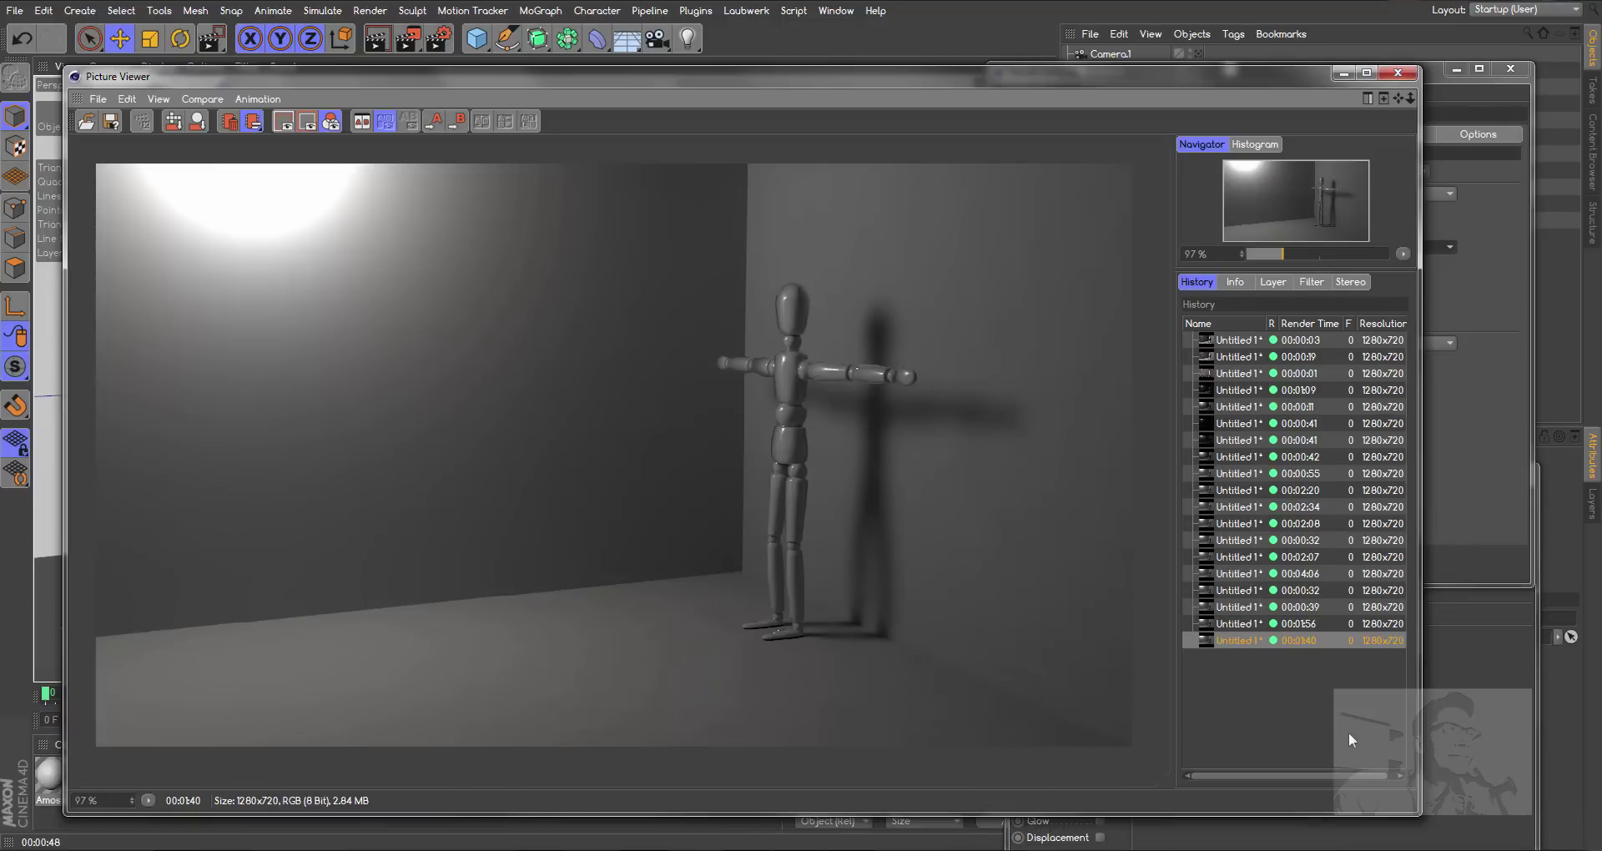
Close the Picture Viewer and change the GI secondary method to None
{"action": "left_click", "coordinate": [1400, 72]}
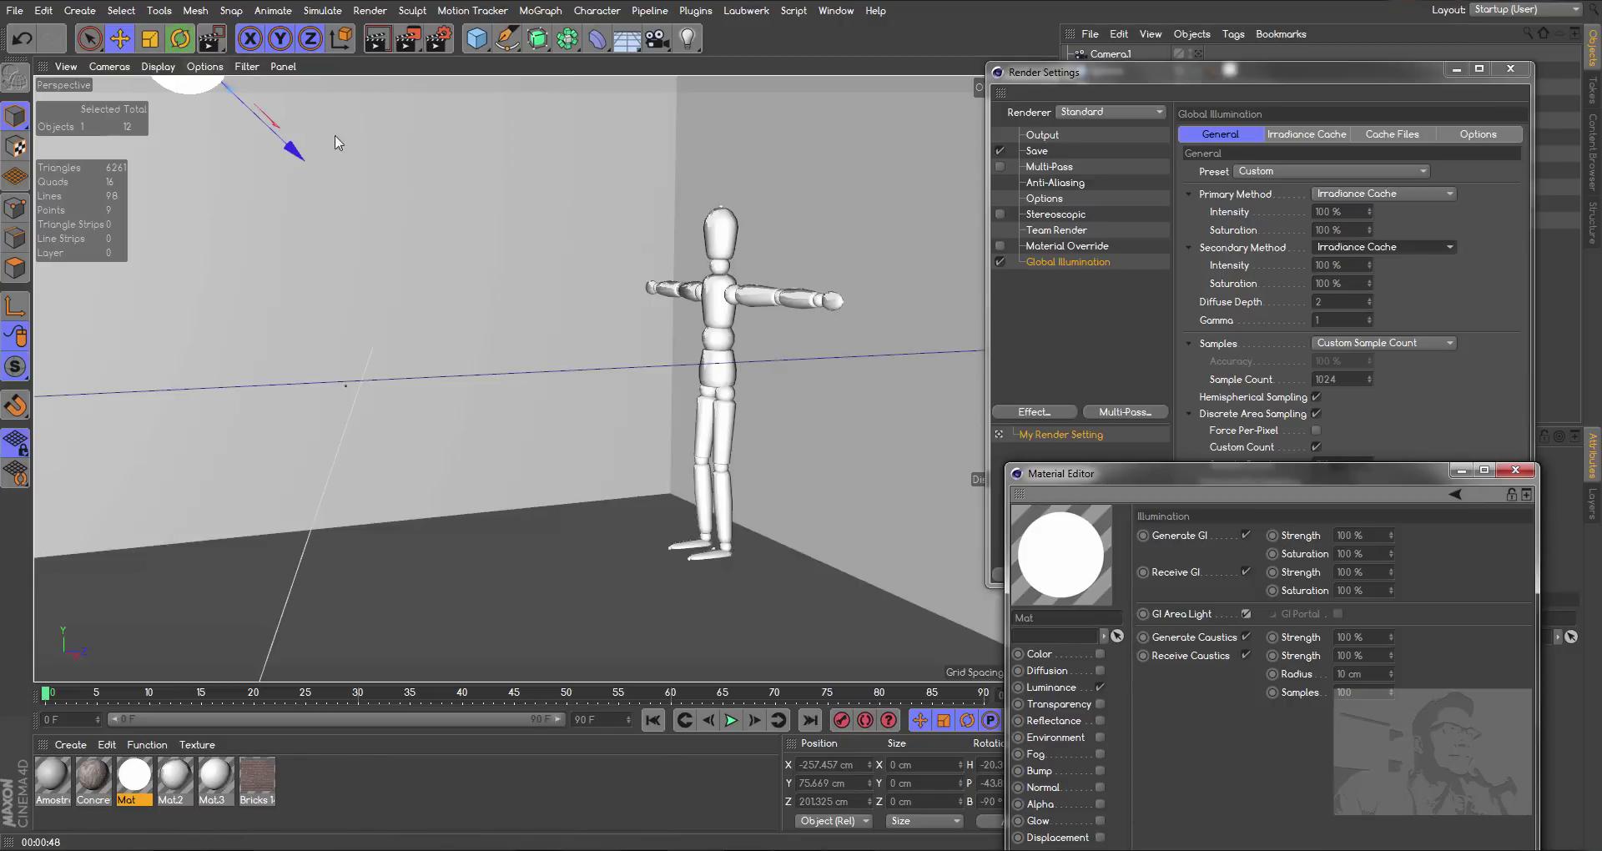
{"action": "left_click", "coordinate": [1423, 247]}
{"action": "left_click", "coordinate": [1349, 339]}
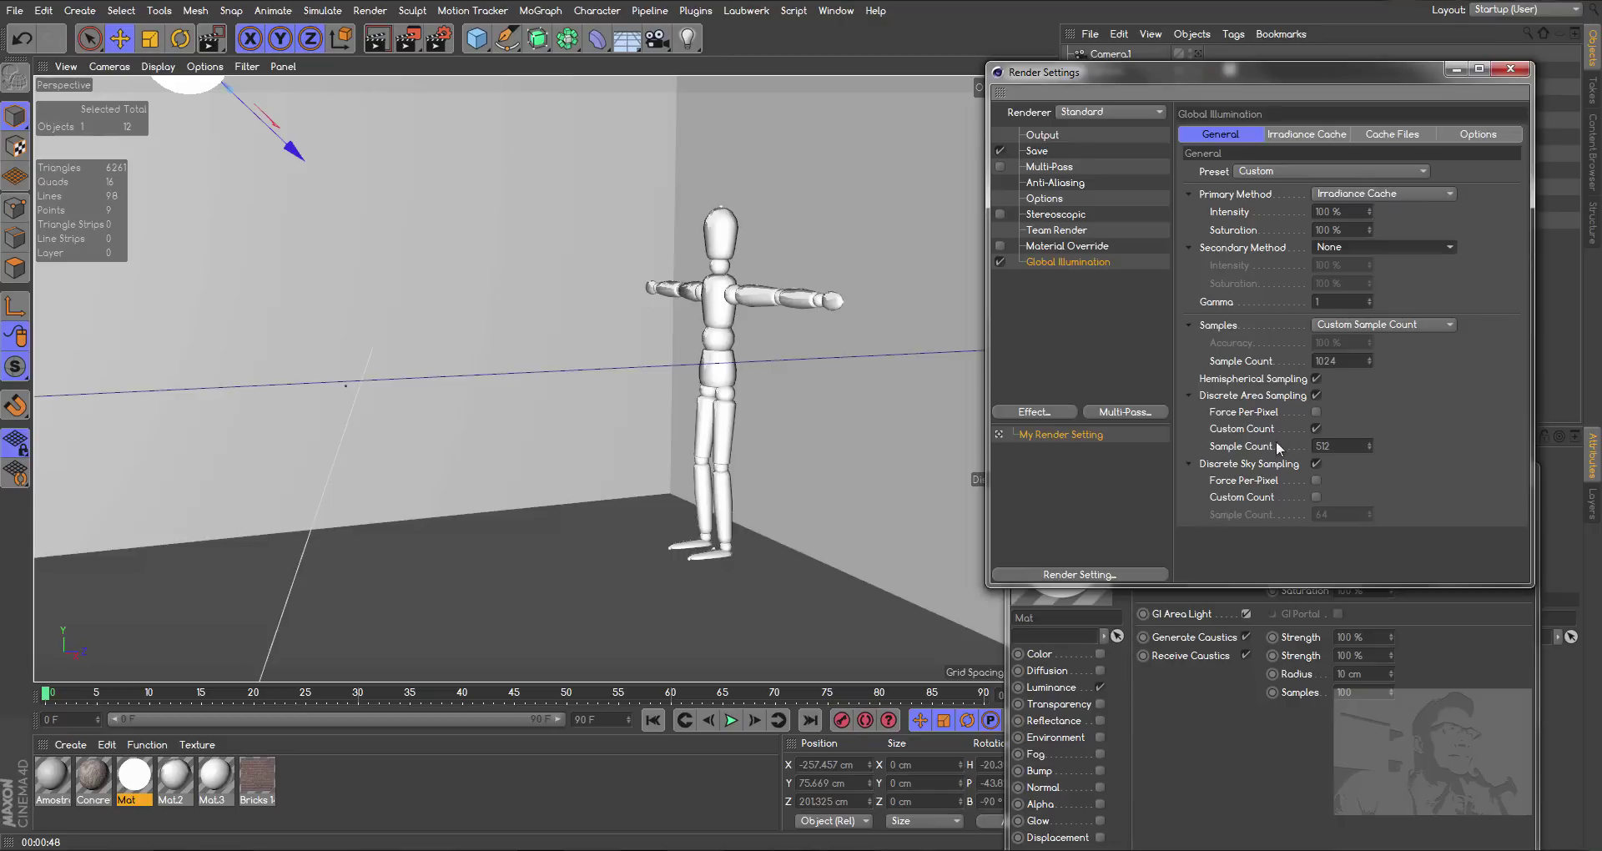
Render with Irradiance Cache alone and compare the 00:00:50 result against the 00:01:40 render, then close the viewer
{"action": "left_click", "coordinate": [415, 42]}
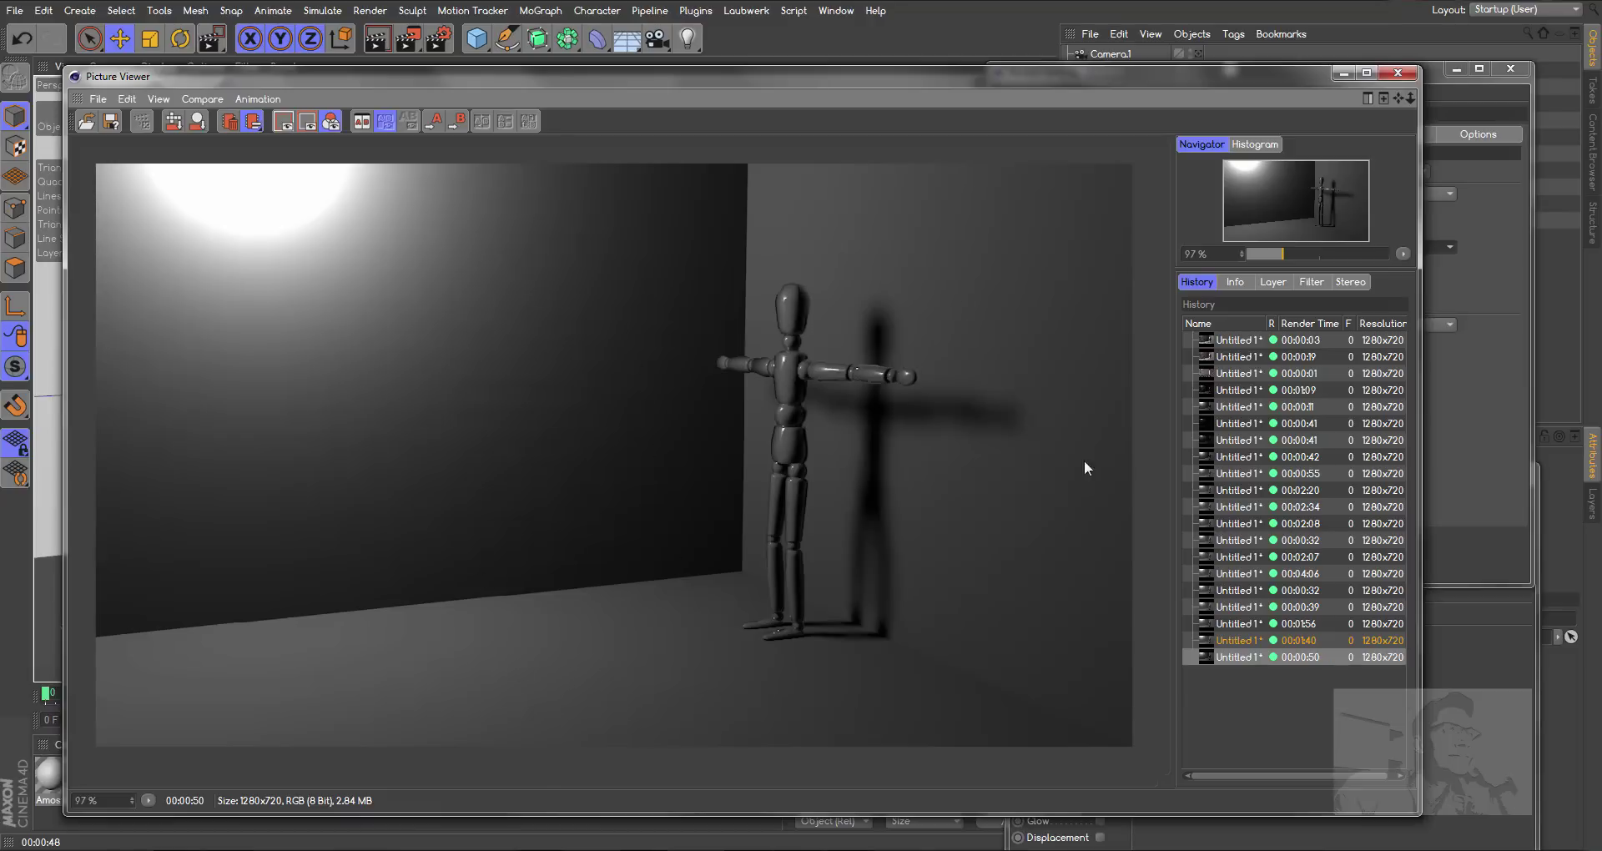
{"action": "left_click", "coordinate": [1247, 657]}
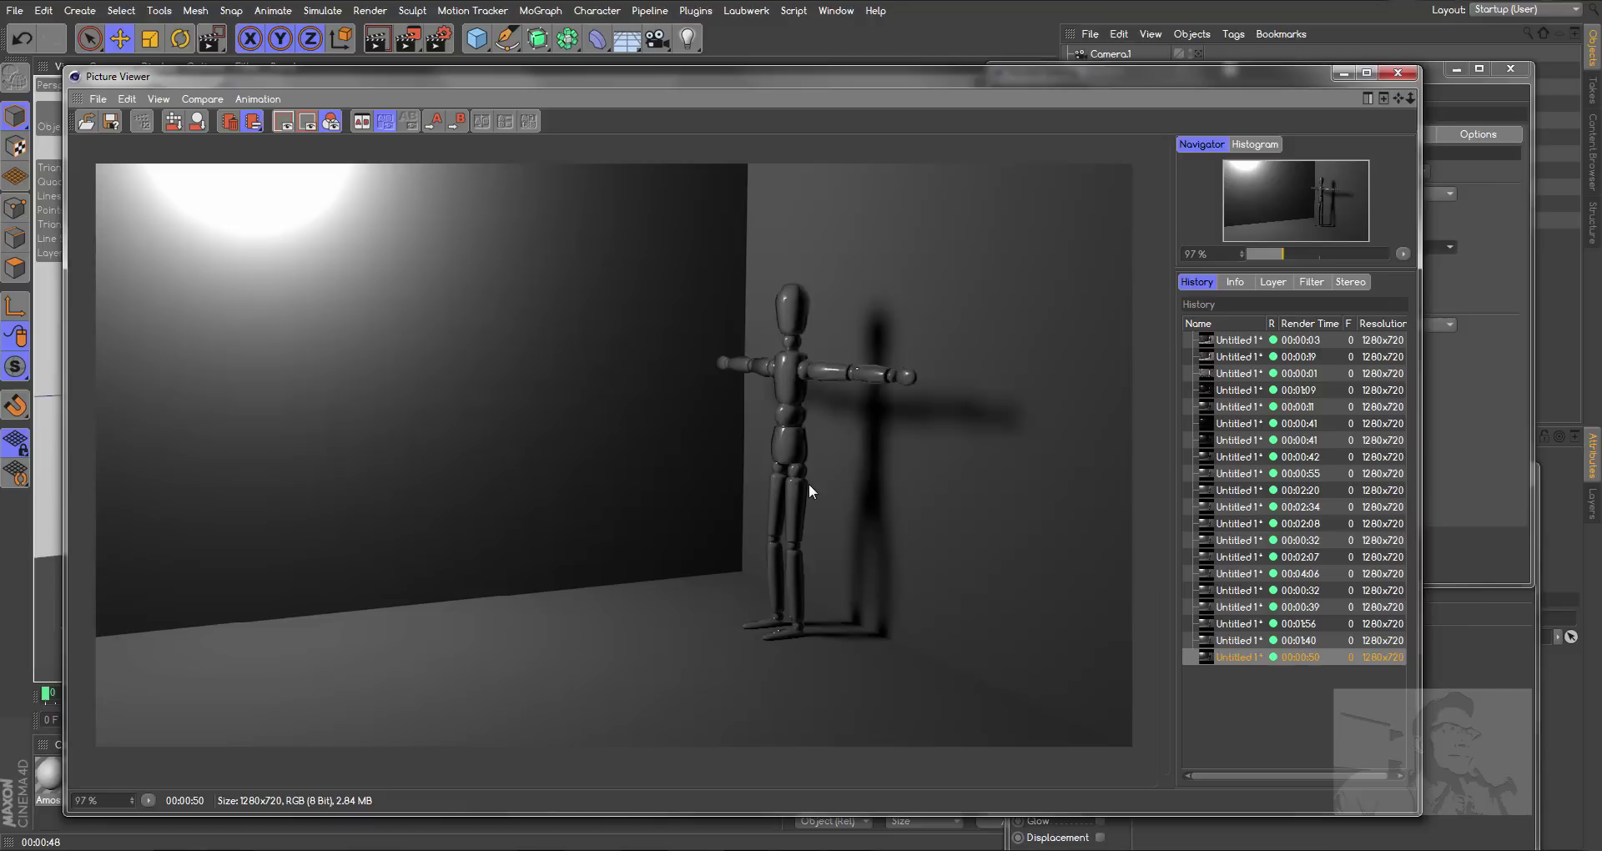
{"action": "left_click", "coordinate": [1244, 640]}
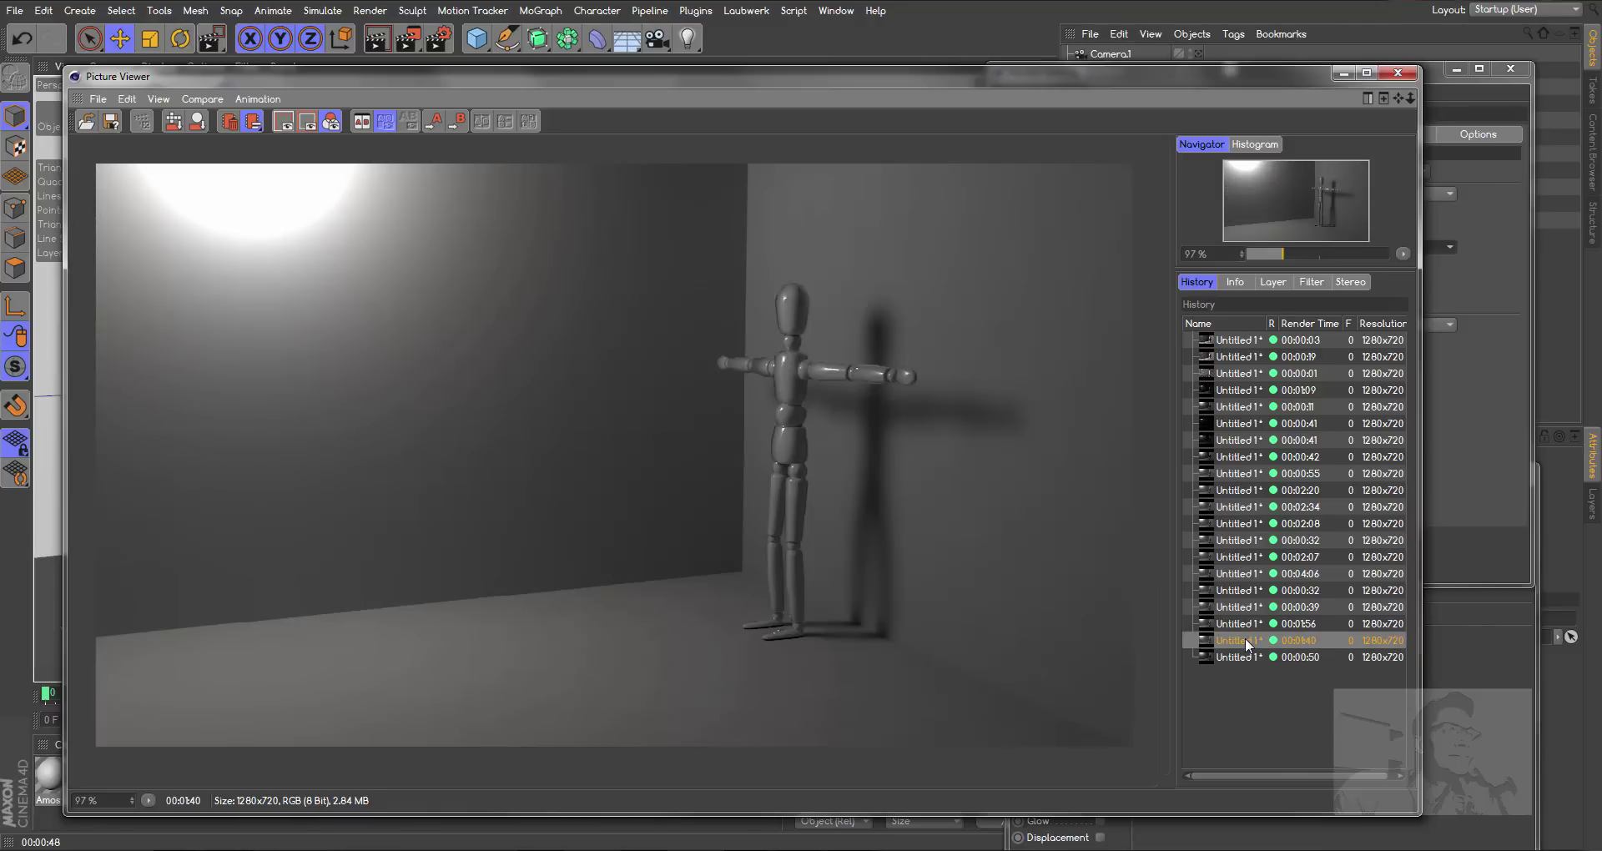
{"action": "left_click", "coordinate": [1242, 656]}
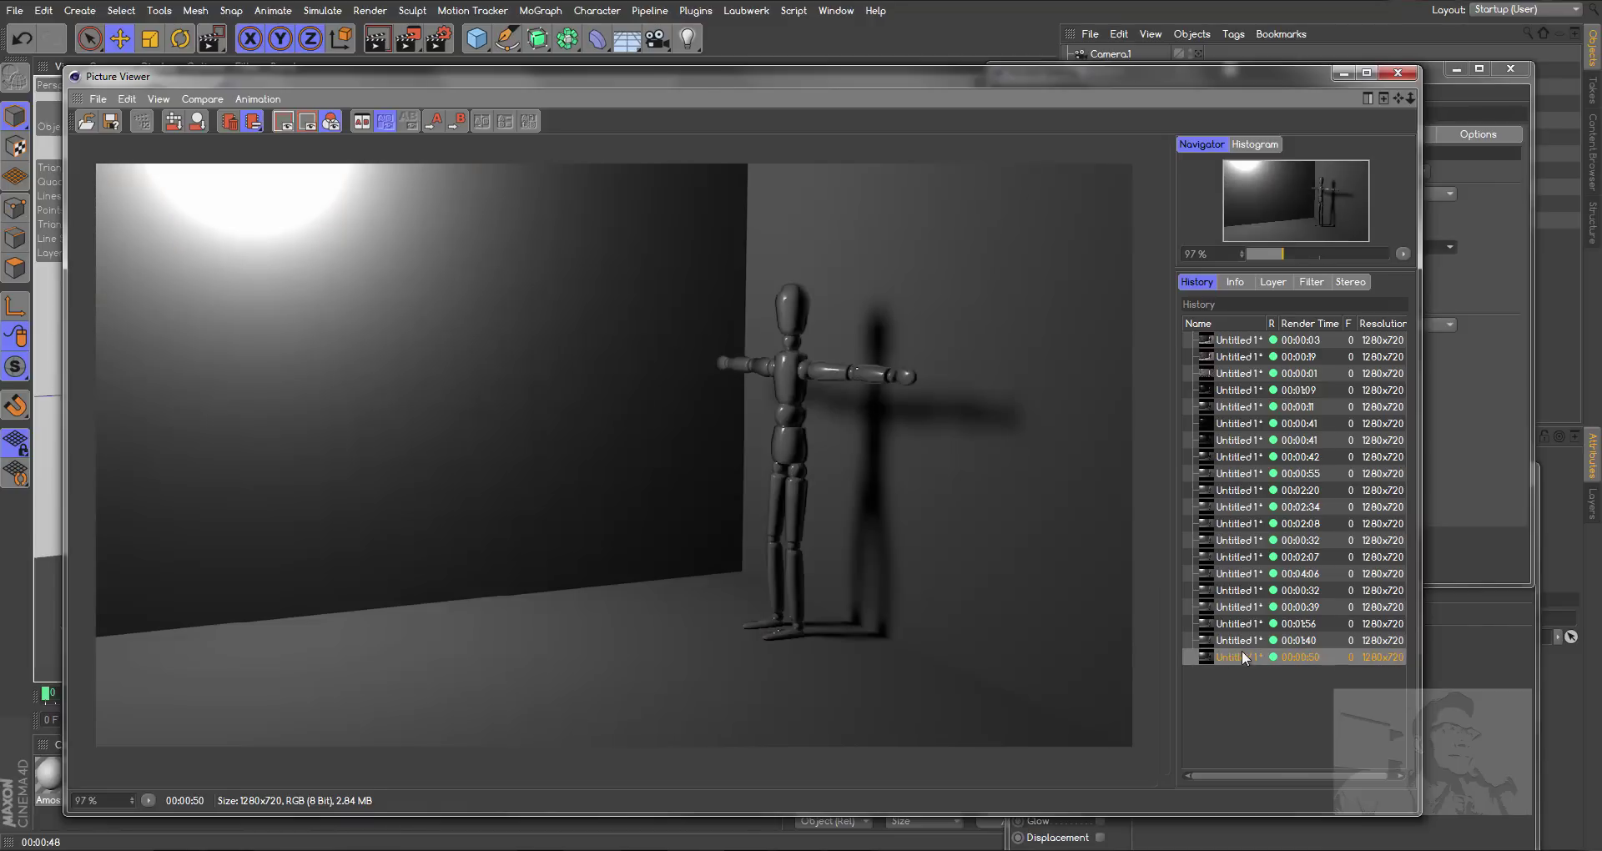
{"action": "left_click", "coordinate": [1244, 640]}
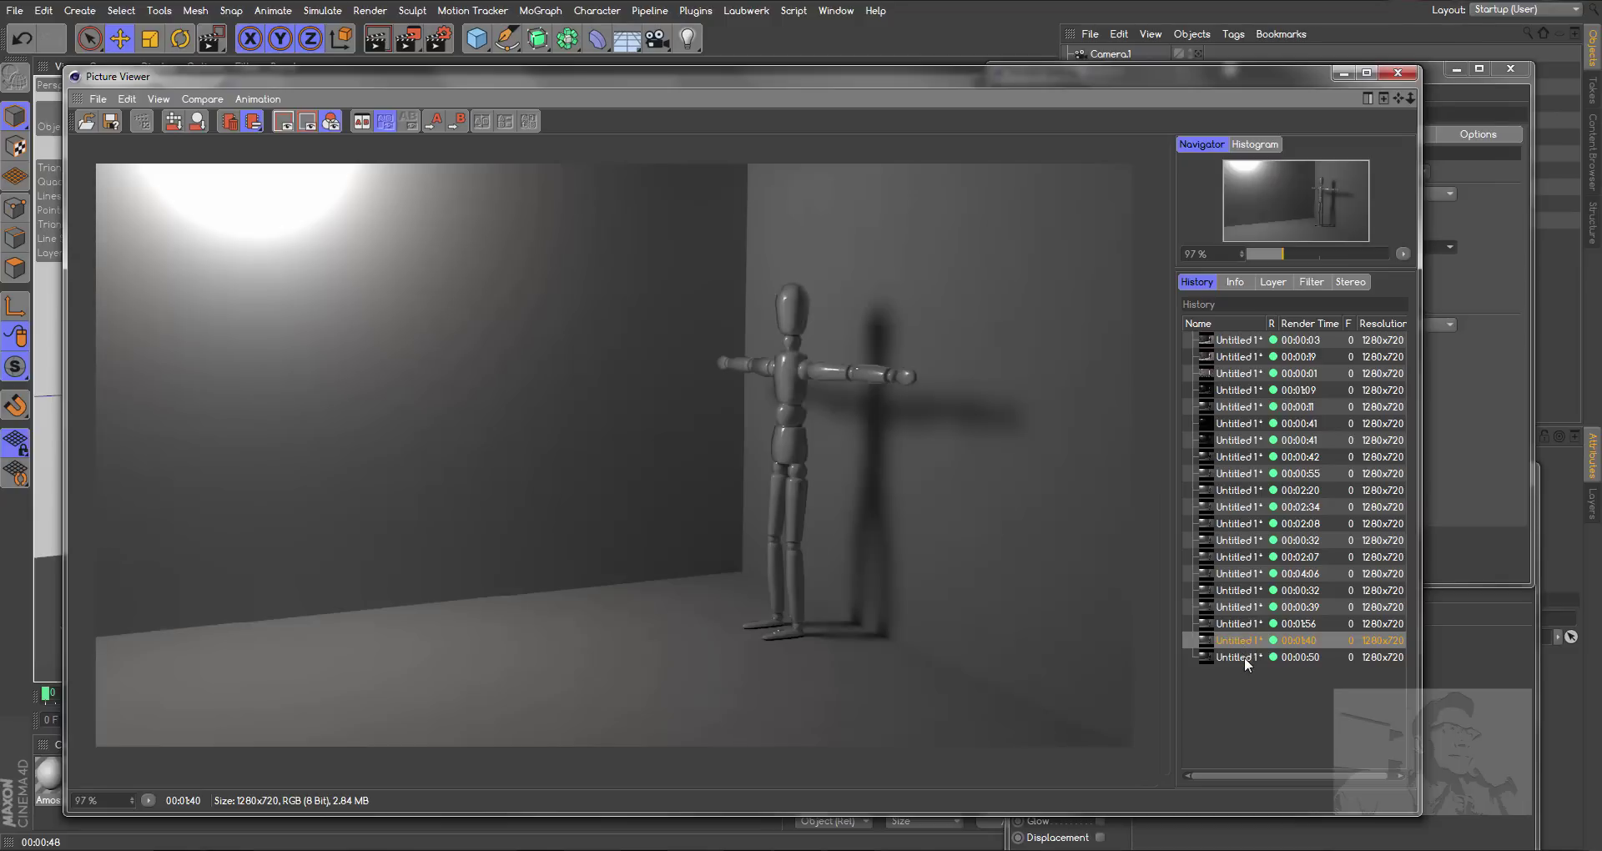
{"action": "left_click", "coordinate": [1245, 656]}
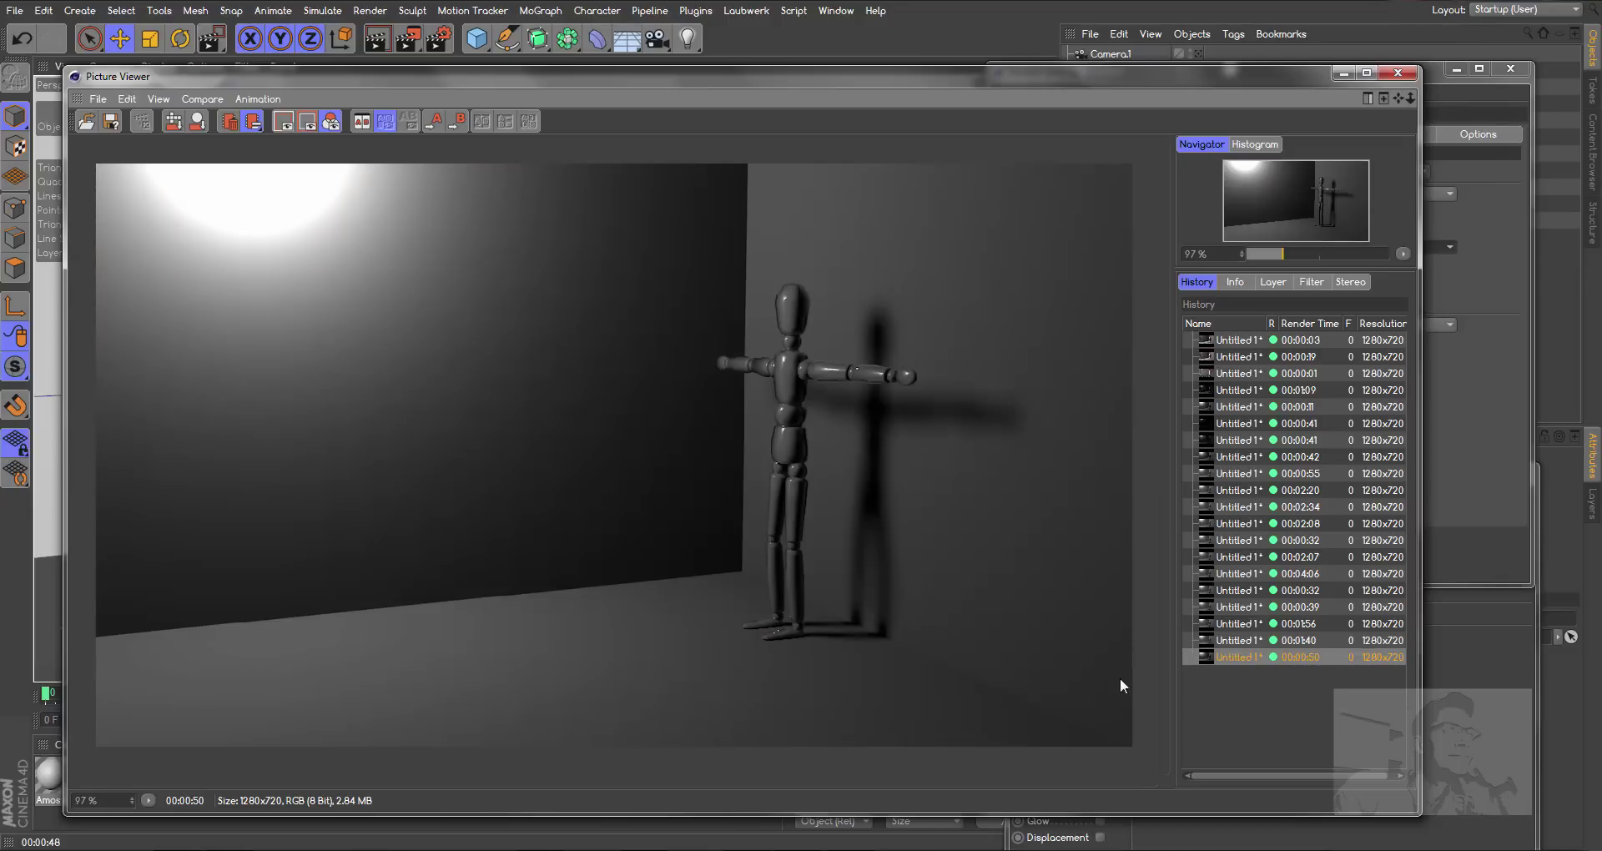
{"action": "left_click", "coordinate": [1243, 640]}
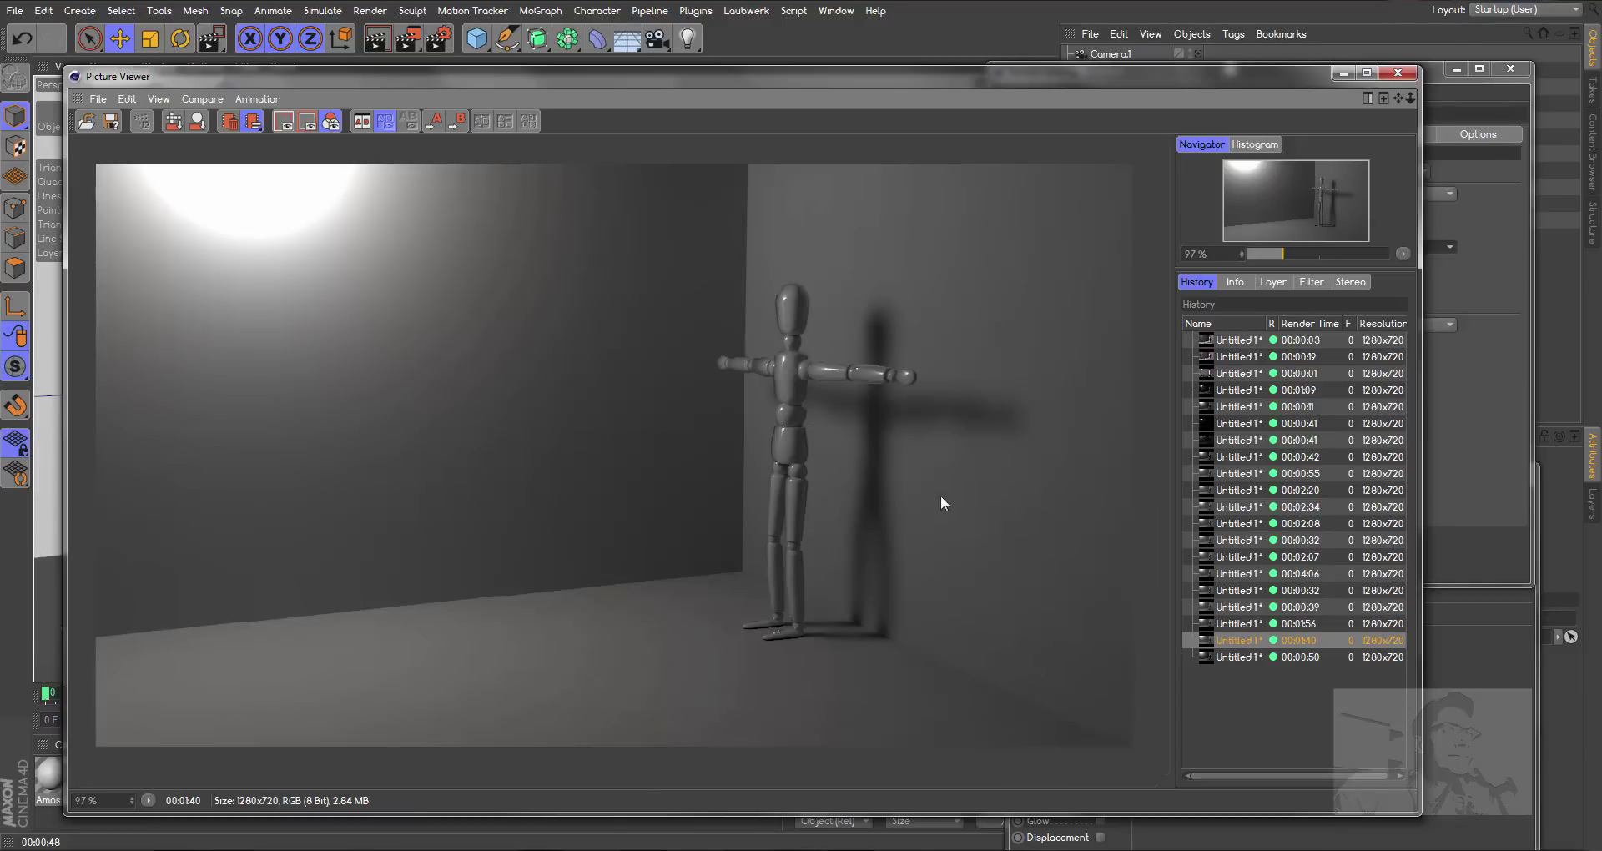
{"action": "left_click", "coordinate": [1241, 658]}
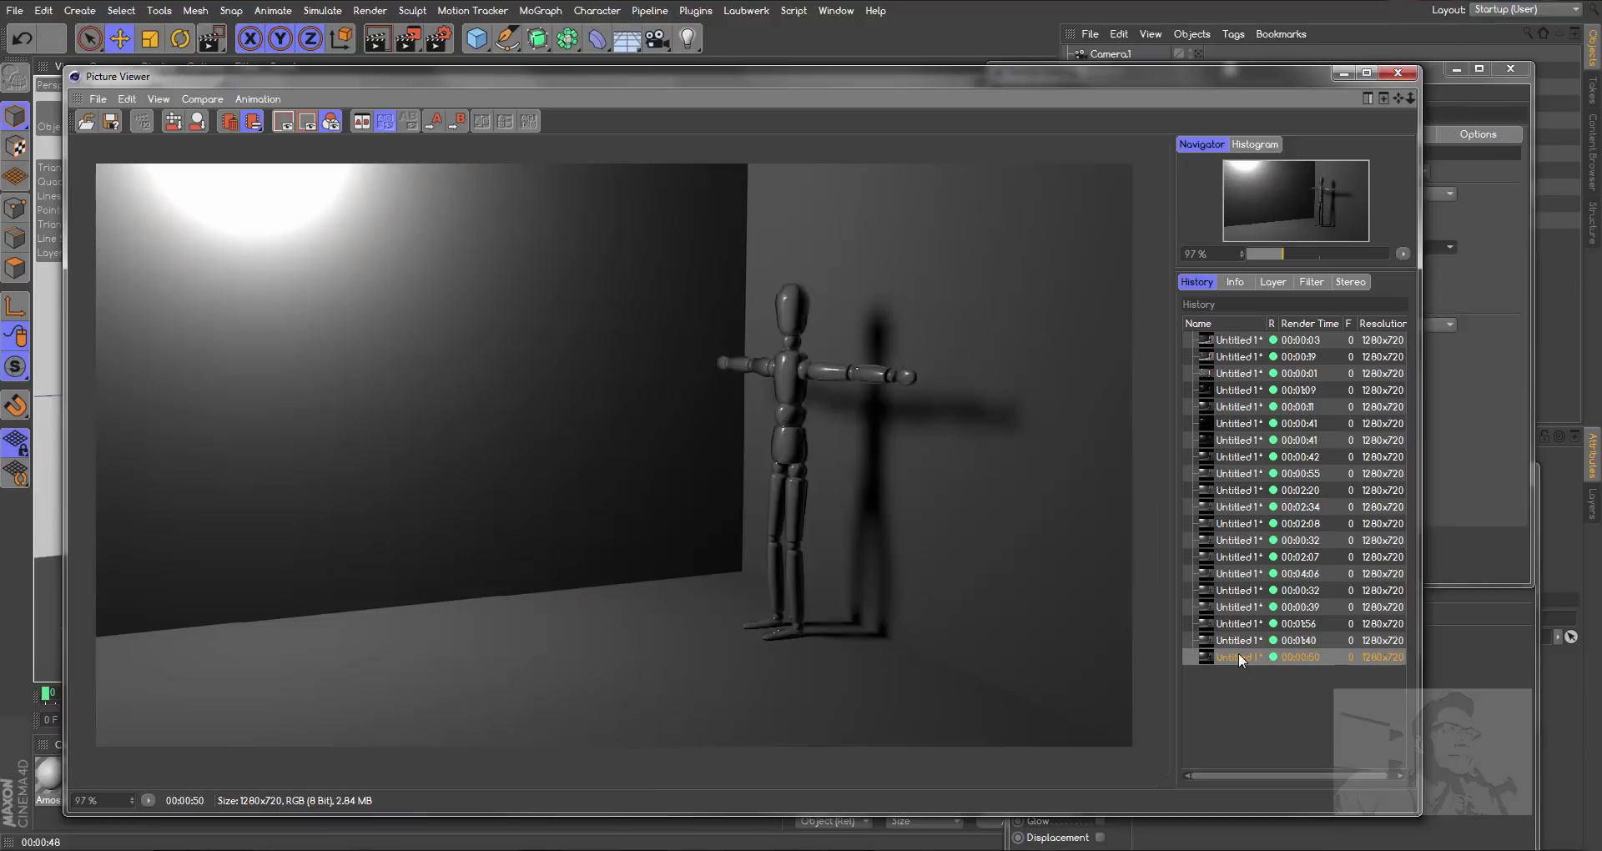
{"action": "left_click", "coordinate": [1398, 73]}
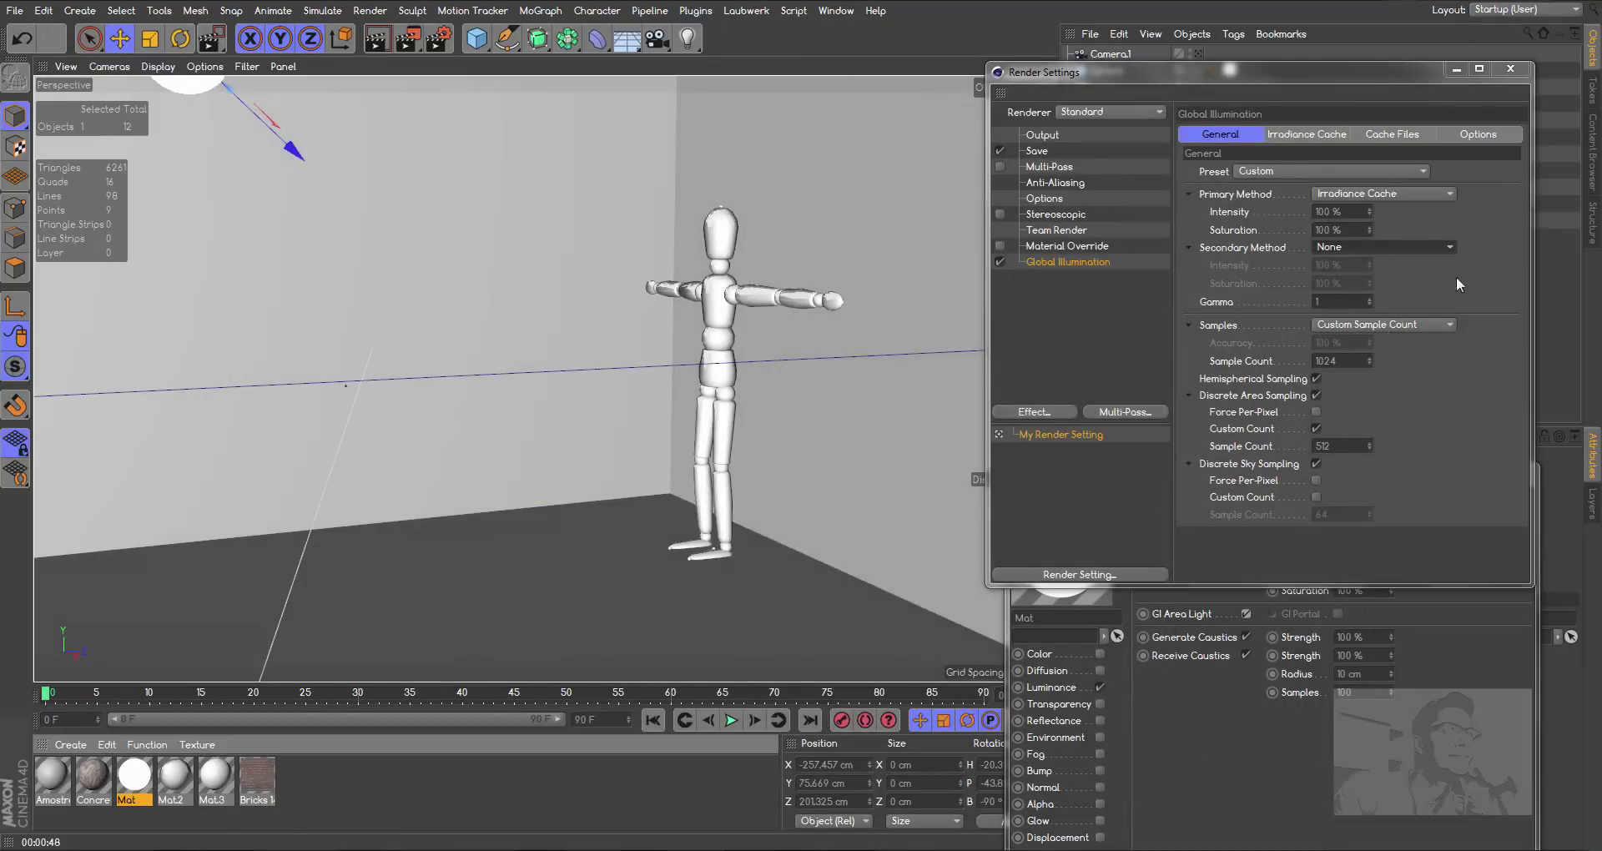
Close the Render Settings and the Material Editor
{"action": "left_click", "coordinate": [1510, 69]}
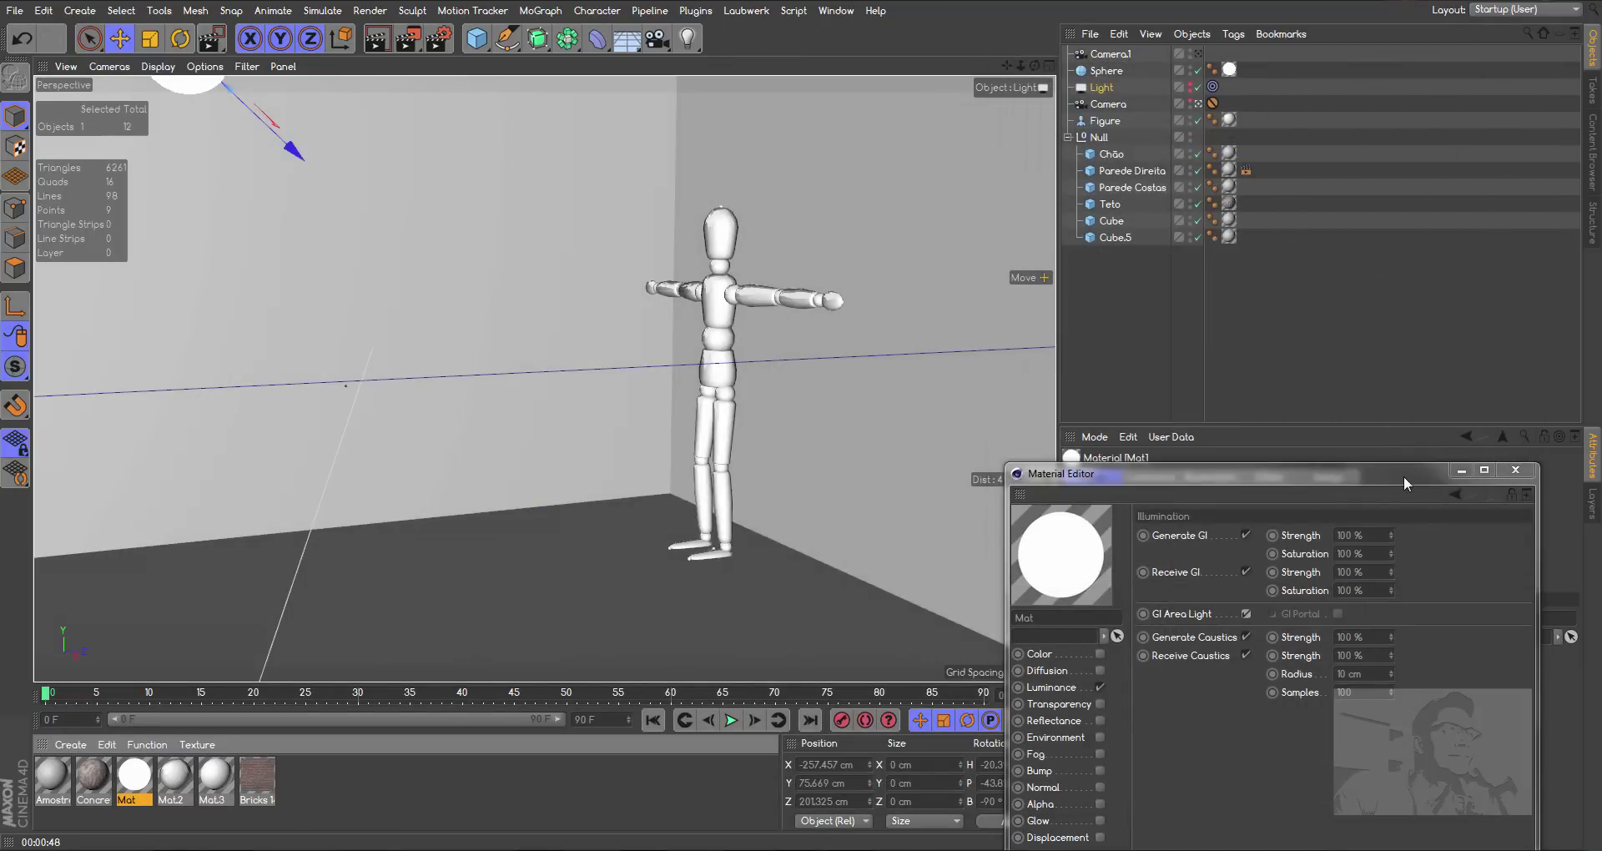
{"action": "left_click_drag", "start_coordinate": [1407, 467], "coordinate": [1351, 187]}
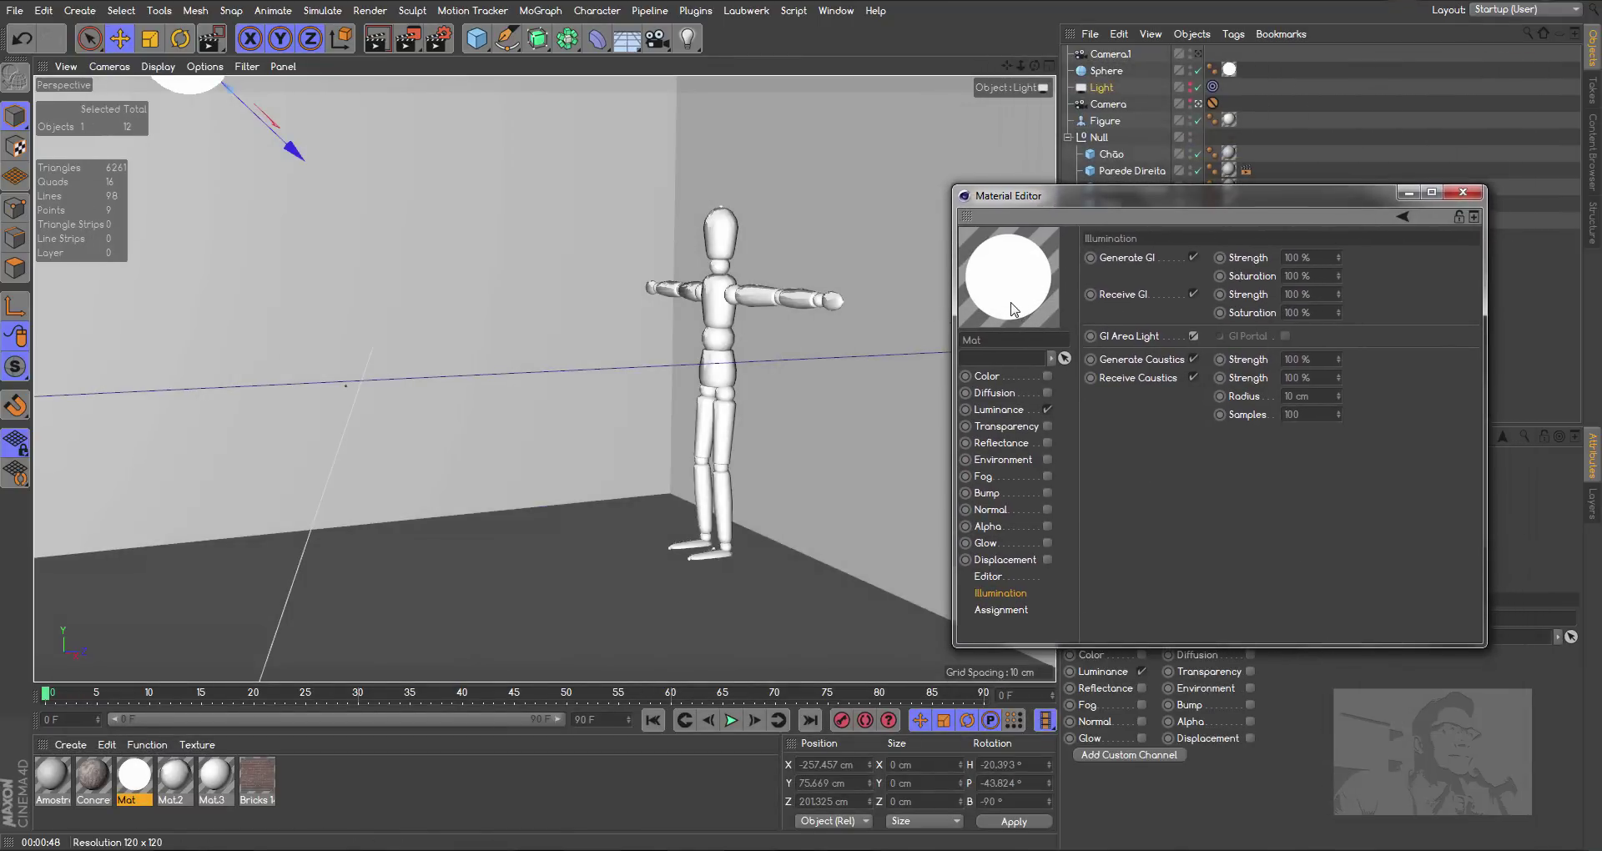
{"action": "left_click", "coordinate": [1461, 192]}
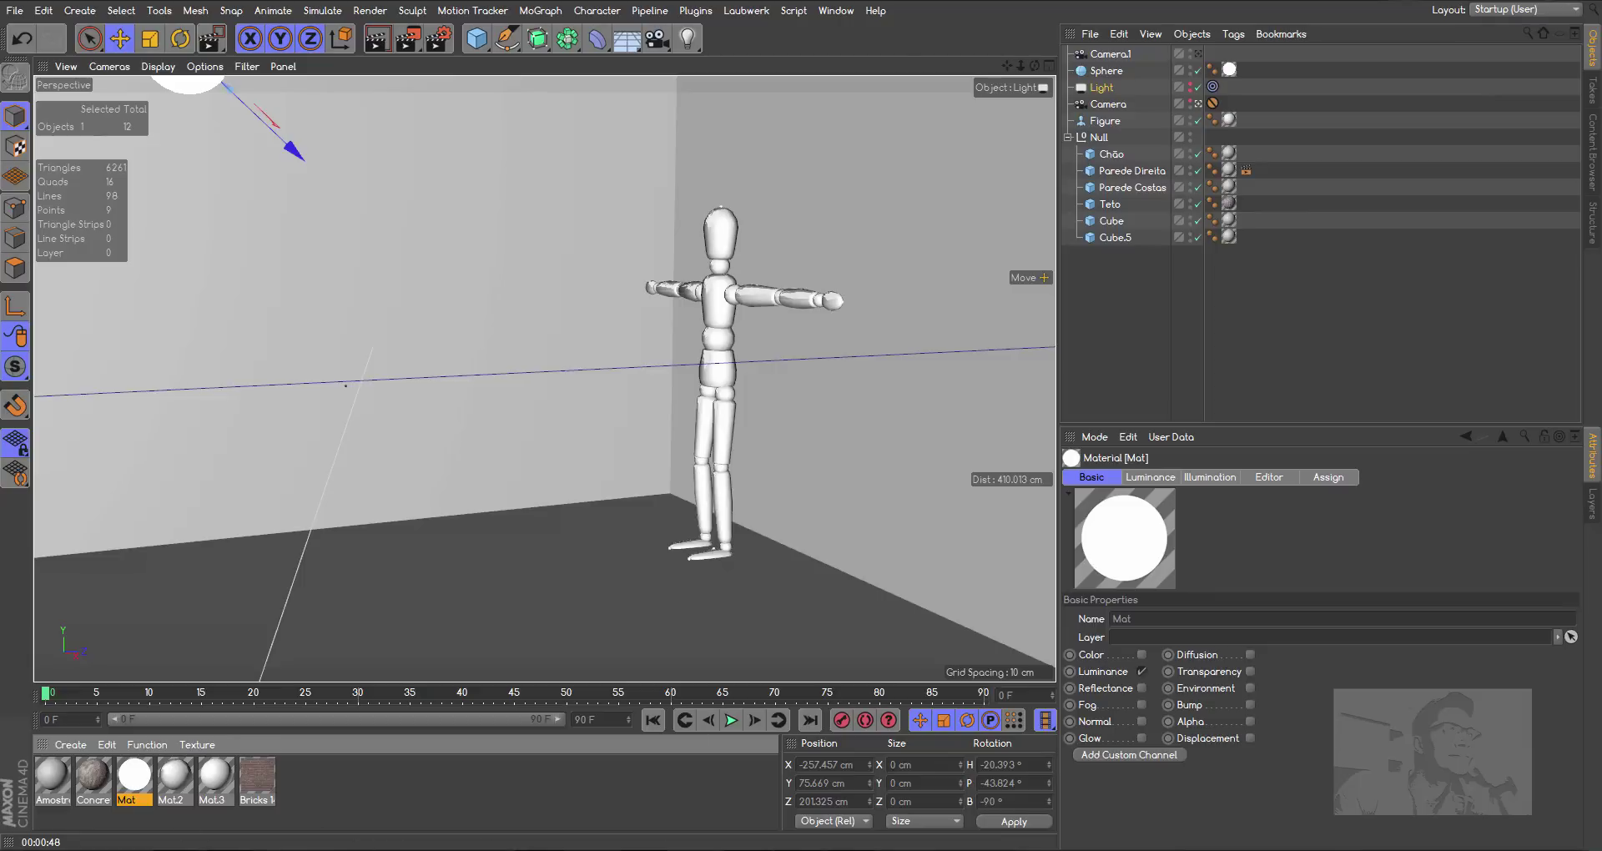
Open the Mat material in the Material Editor and move the window aside
{"action": "double_click", "coordinate": [148, 771]}
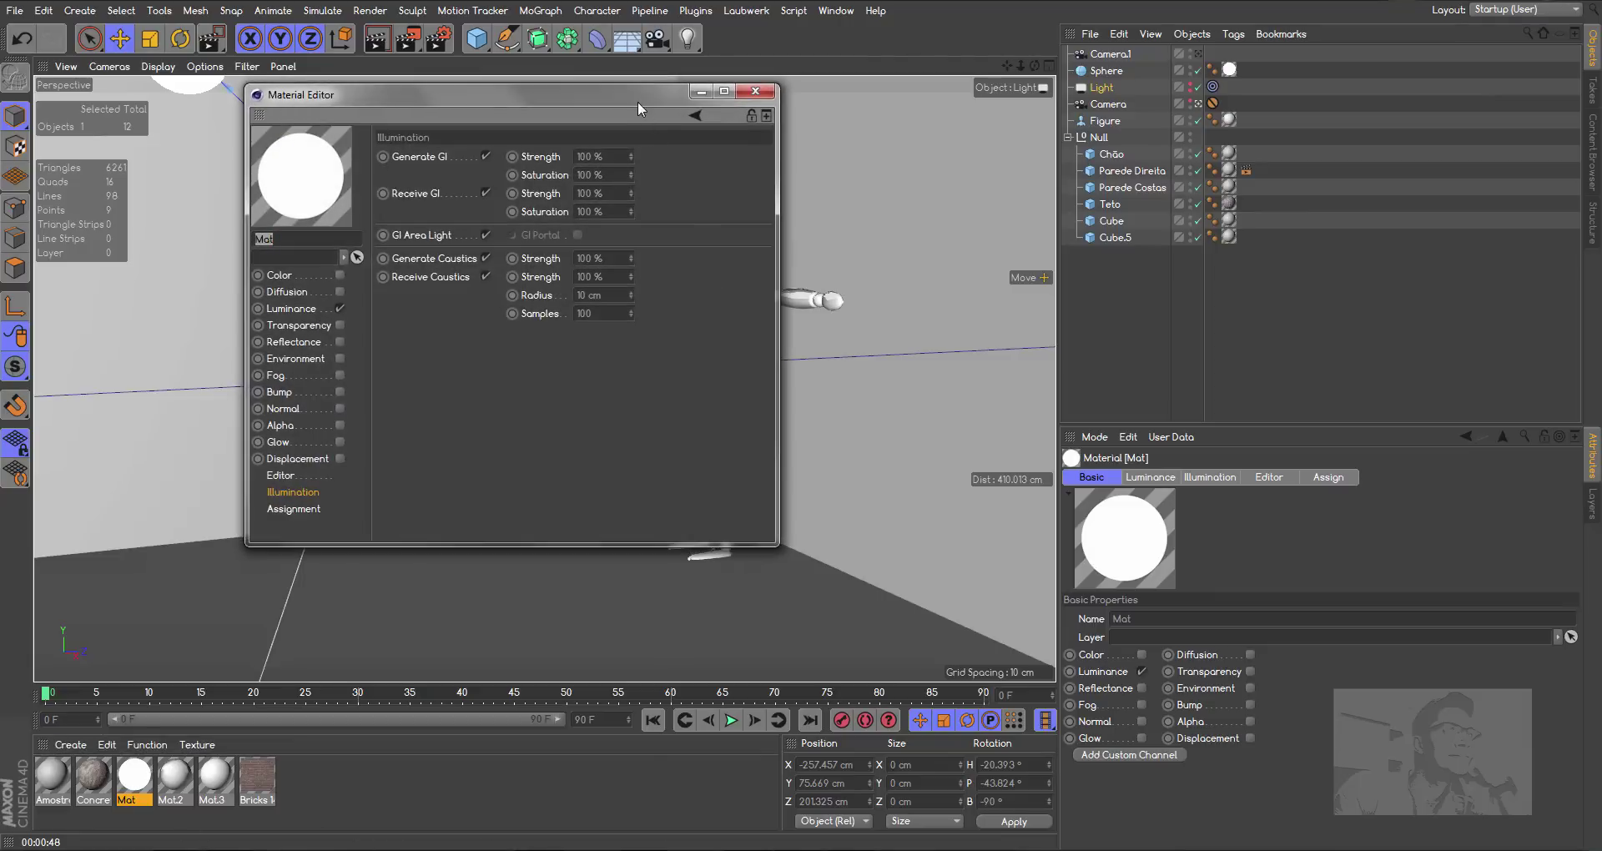
{"action": "left_click_drag", "start_coordinate": [639, 105], "coordinate": [1187, 151]}
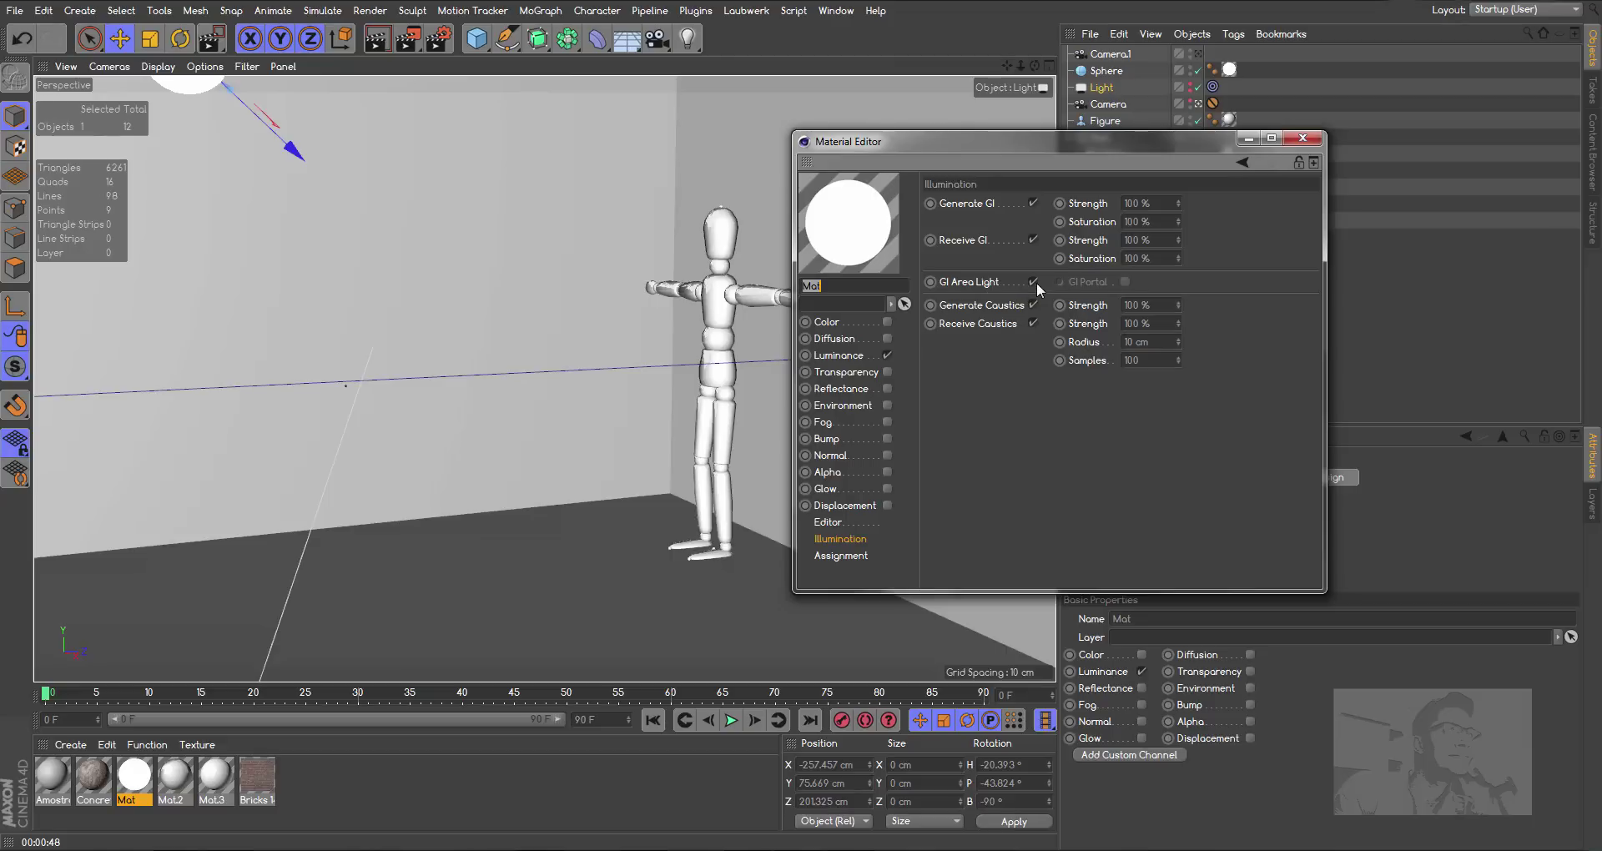
{"action": "left_click_drag", "start_coordinate": [1094, 147], "coordinate": [1150, 298]}
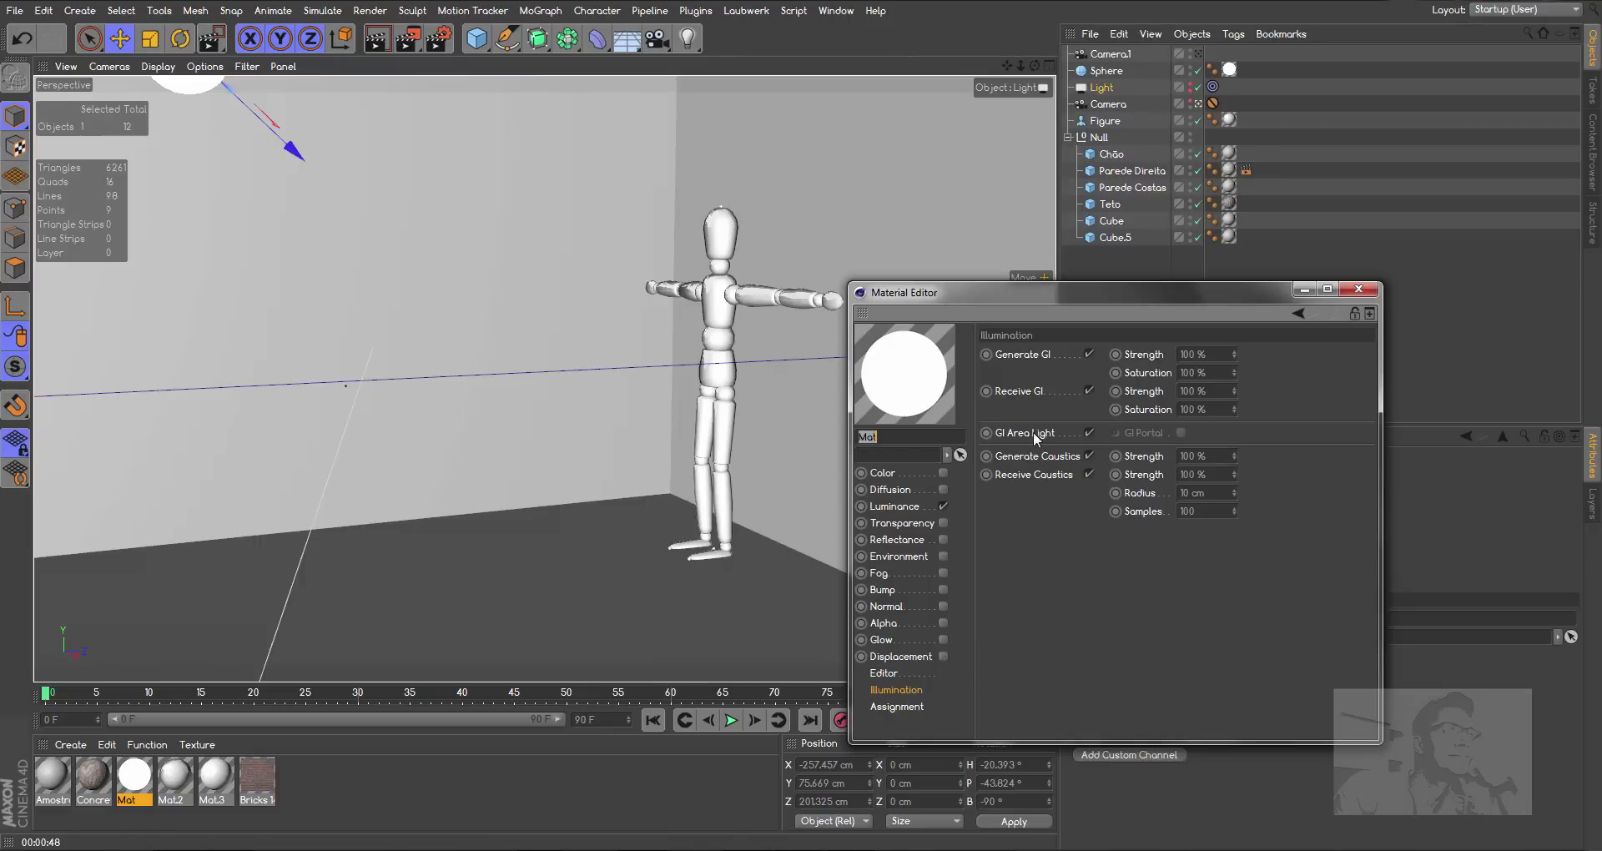
Reopen Render Settings and check the GI sample count of 1024
{"action": "left_click", "coordinate": [1368, 294]}
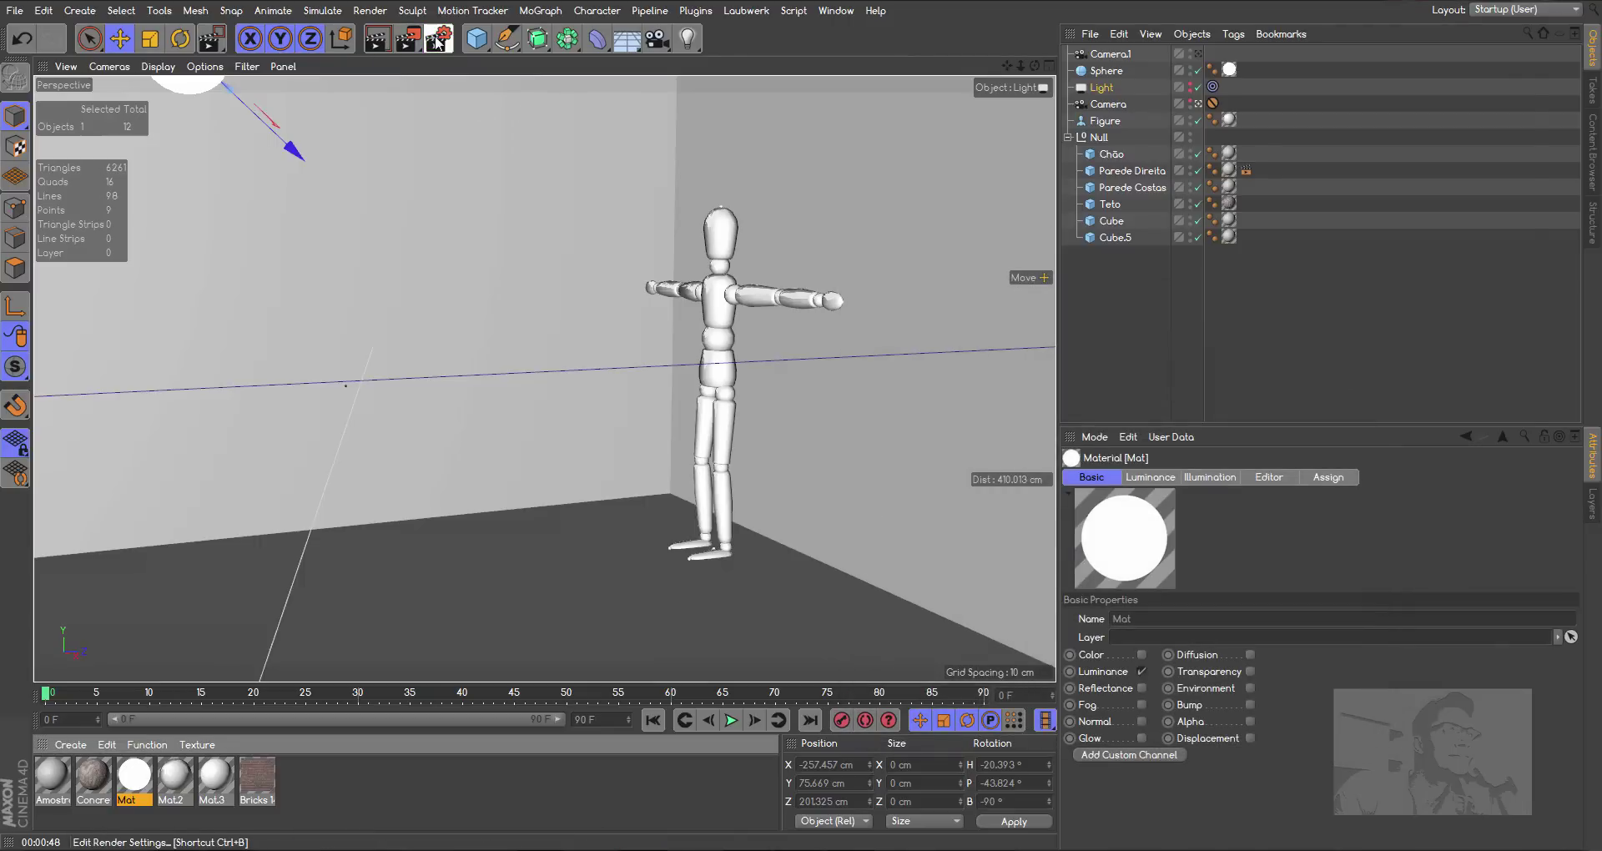
{"action": "left_click", "coordinate": [440, 38]}
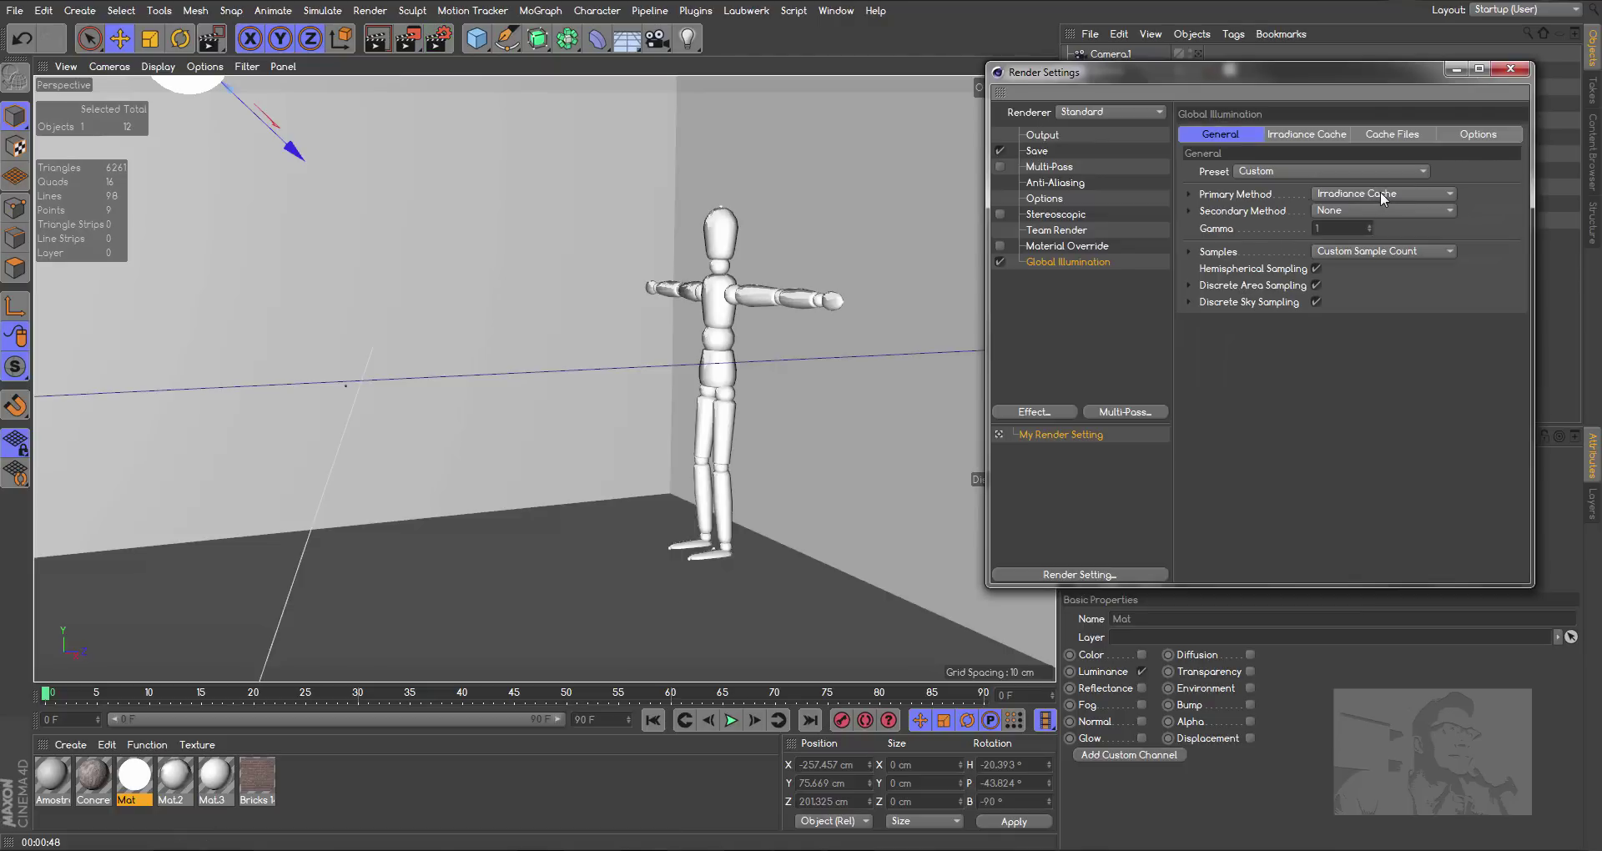
{"action": "left_click", "coordinate": [1189, 252]}
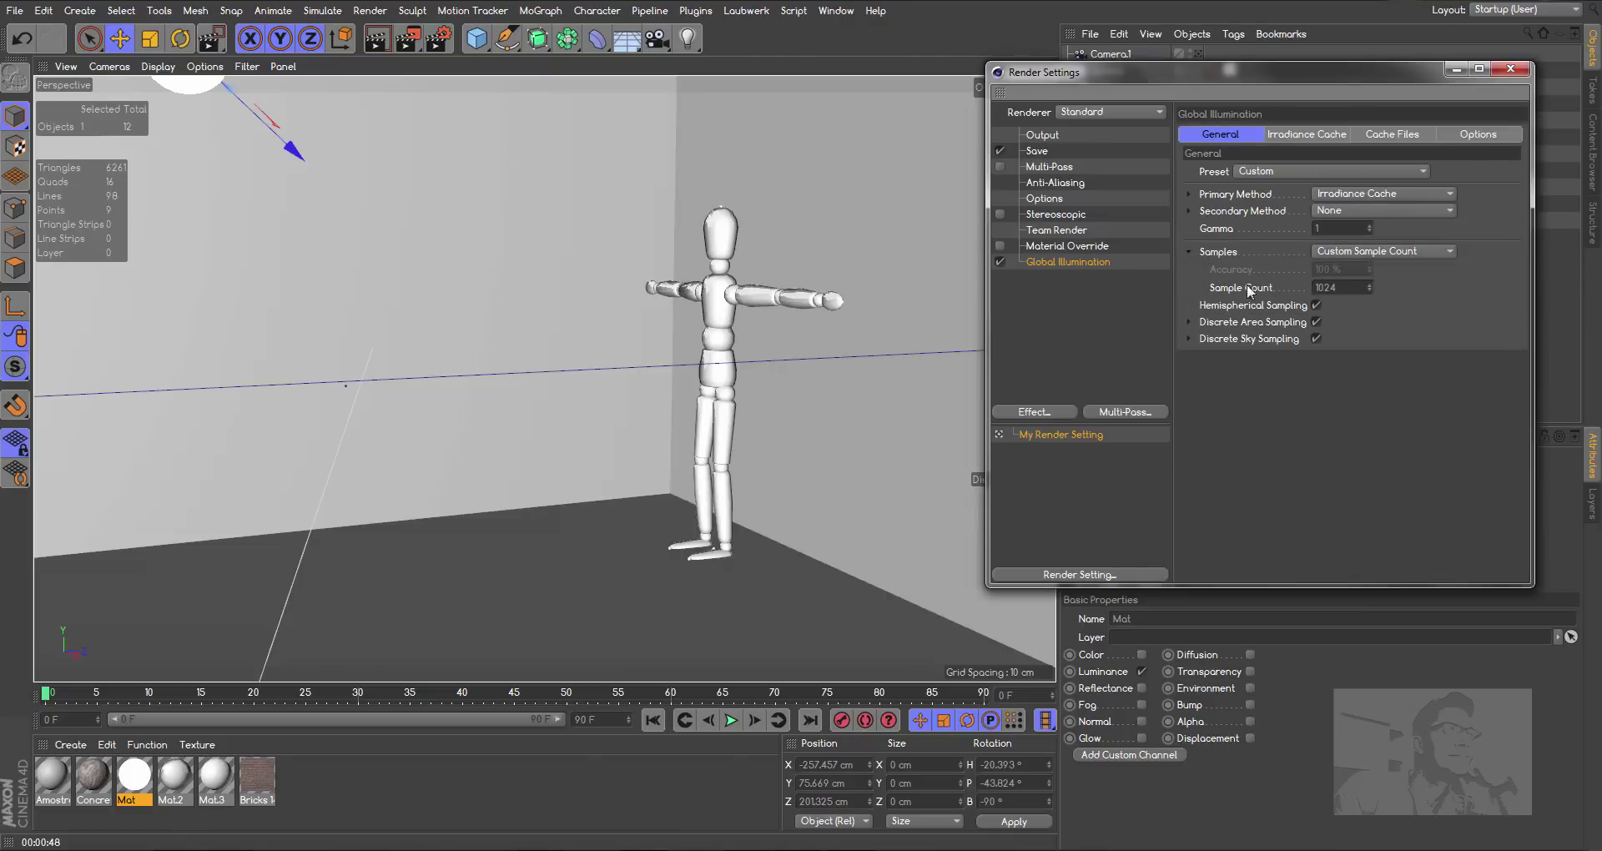
{"action": "left_click_drag", "start_coordinate": [1349, 283], "coordinate": [1287, 294]}
Keep None as the secondary GI method
{"action": "left_click", "coordinate": [1189, 212]}
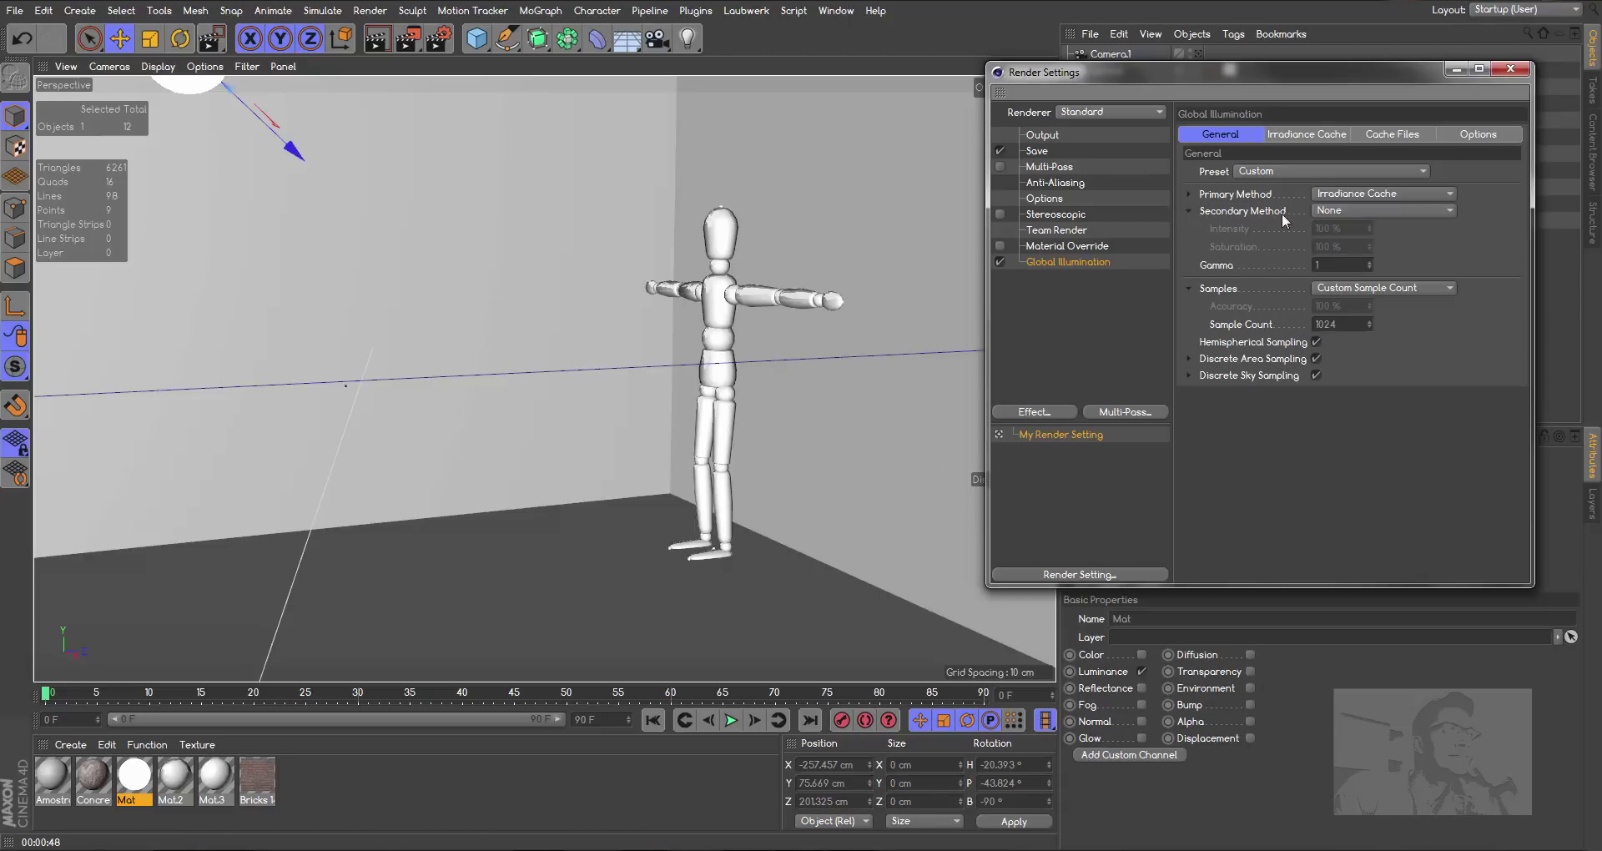
{"action": "left_click", "coordinate": [1347, 213]}
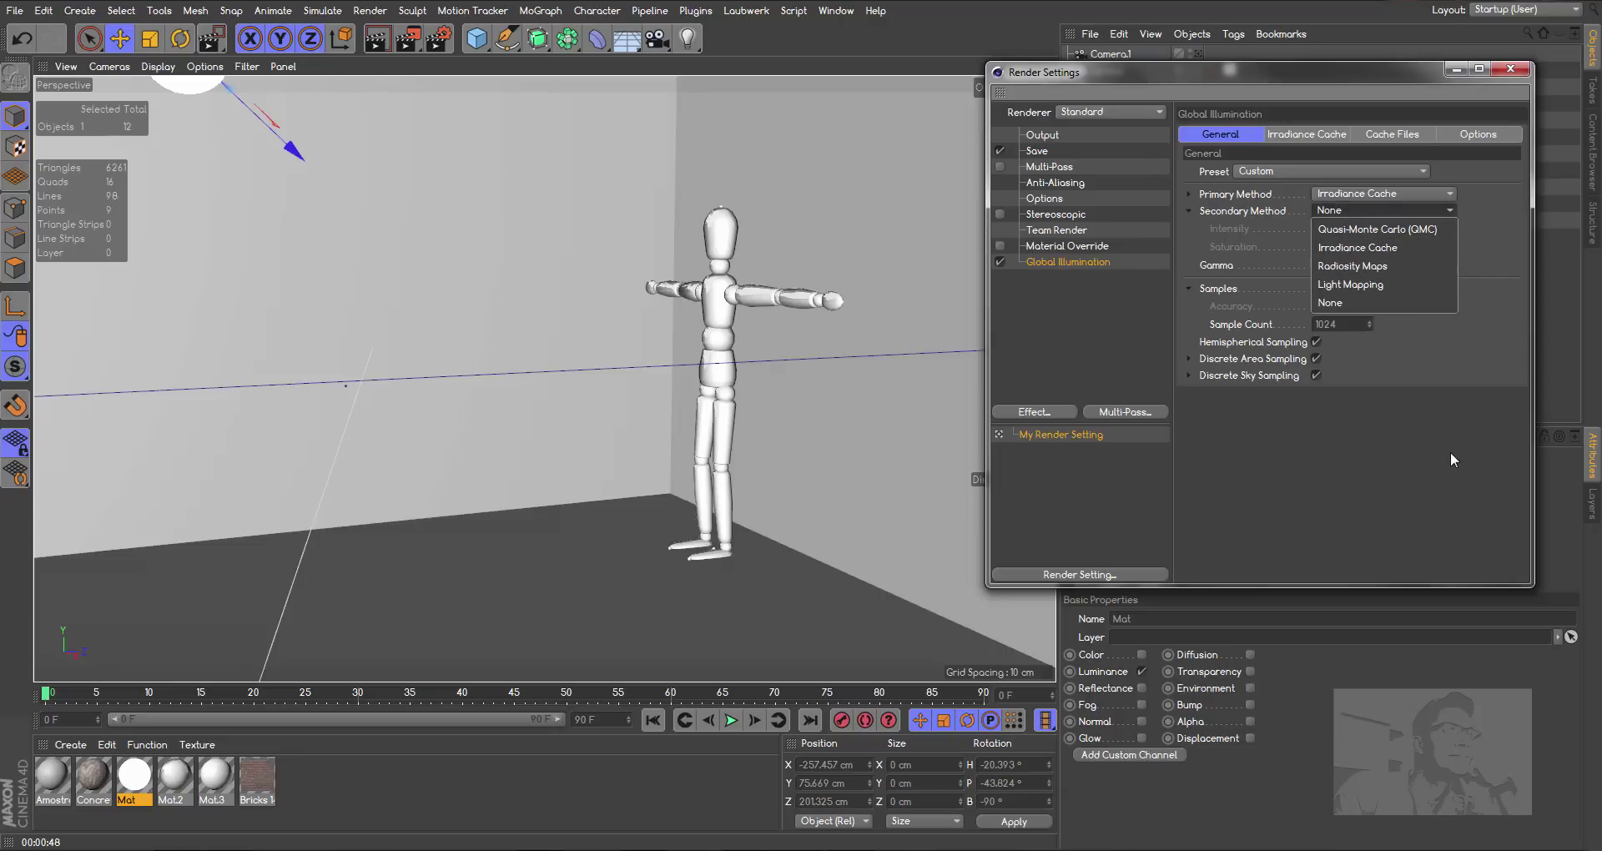
{"action": "left_click", "coordinate": [1478, 277]}
{"action": "left_click", "coordinate": [1514, 67]}
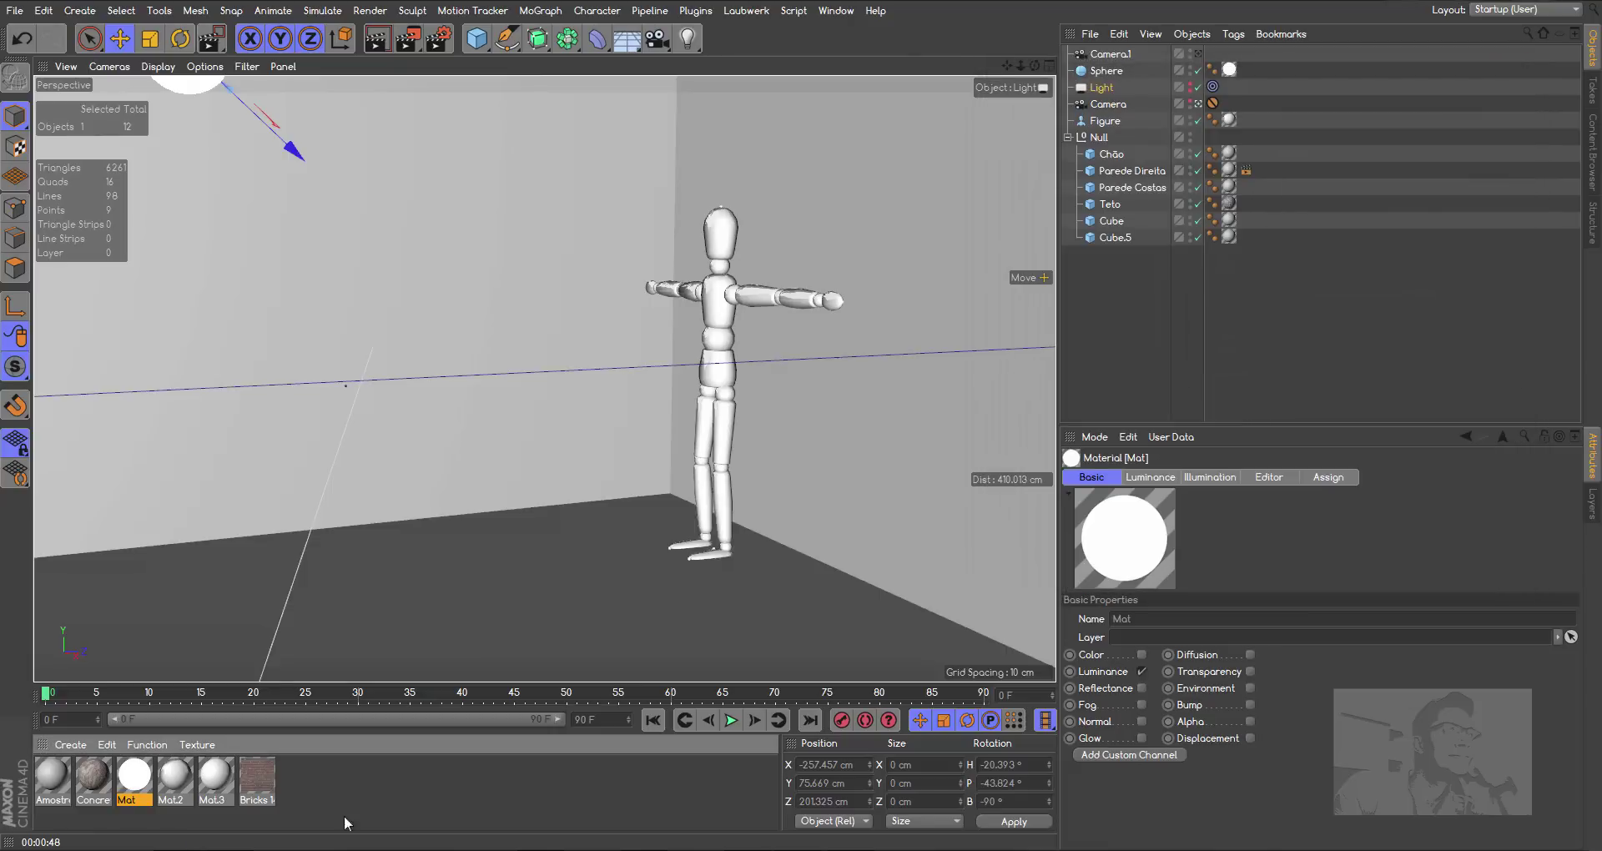
{"action": "double_click", "coordinate": [133, 777]}
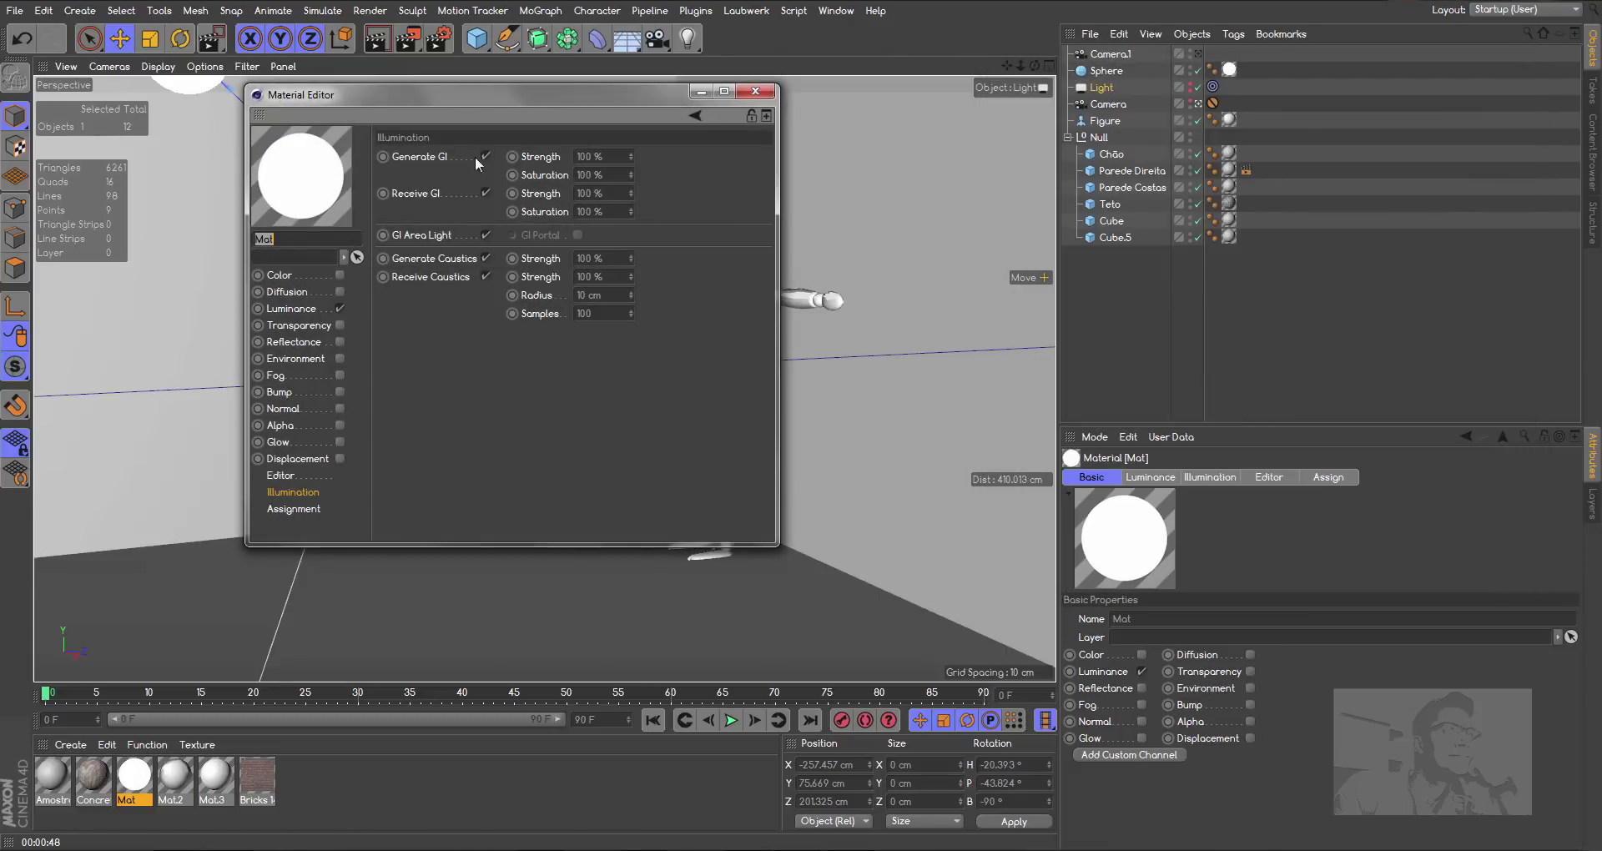
{"action": "left_click_drag", "start_coordinate": [521, 98], "coordinate": [1050, 144]}
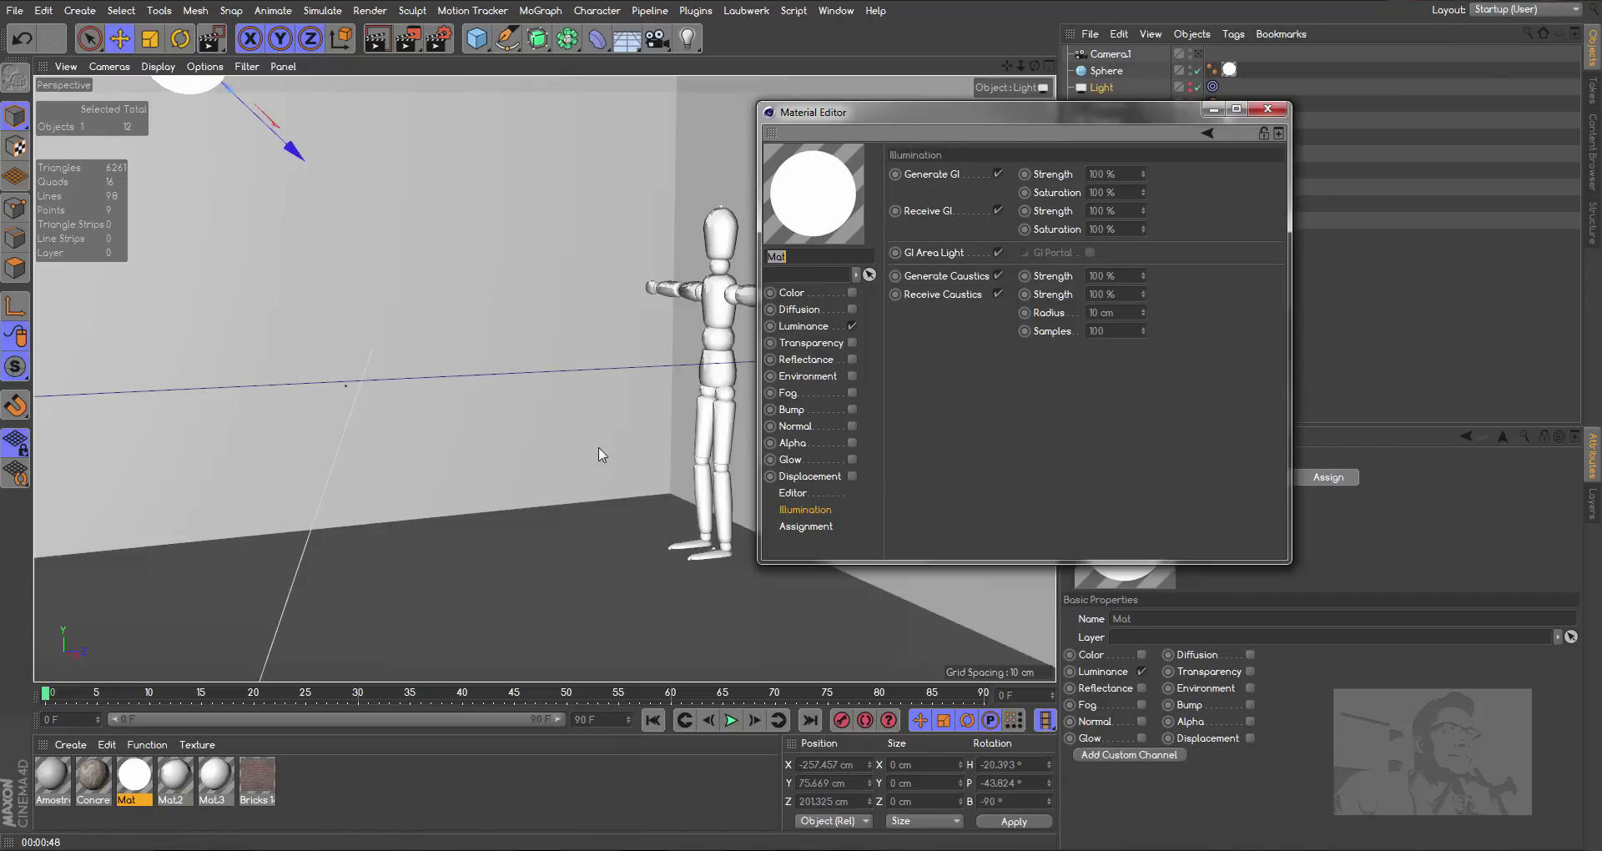
{"action": "left_click_drag", "start_coordinate": [1195, 127], "coordinate": [1456, 94]}
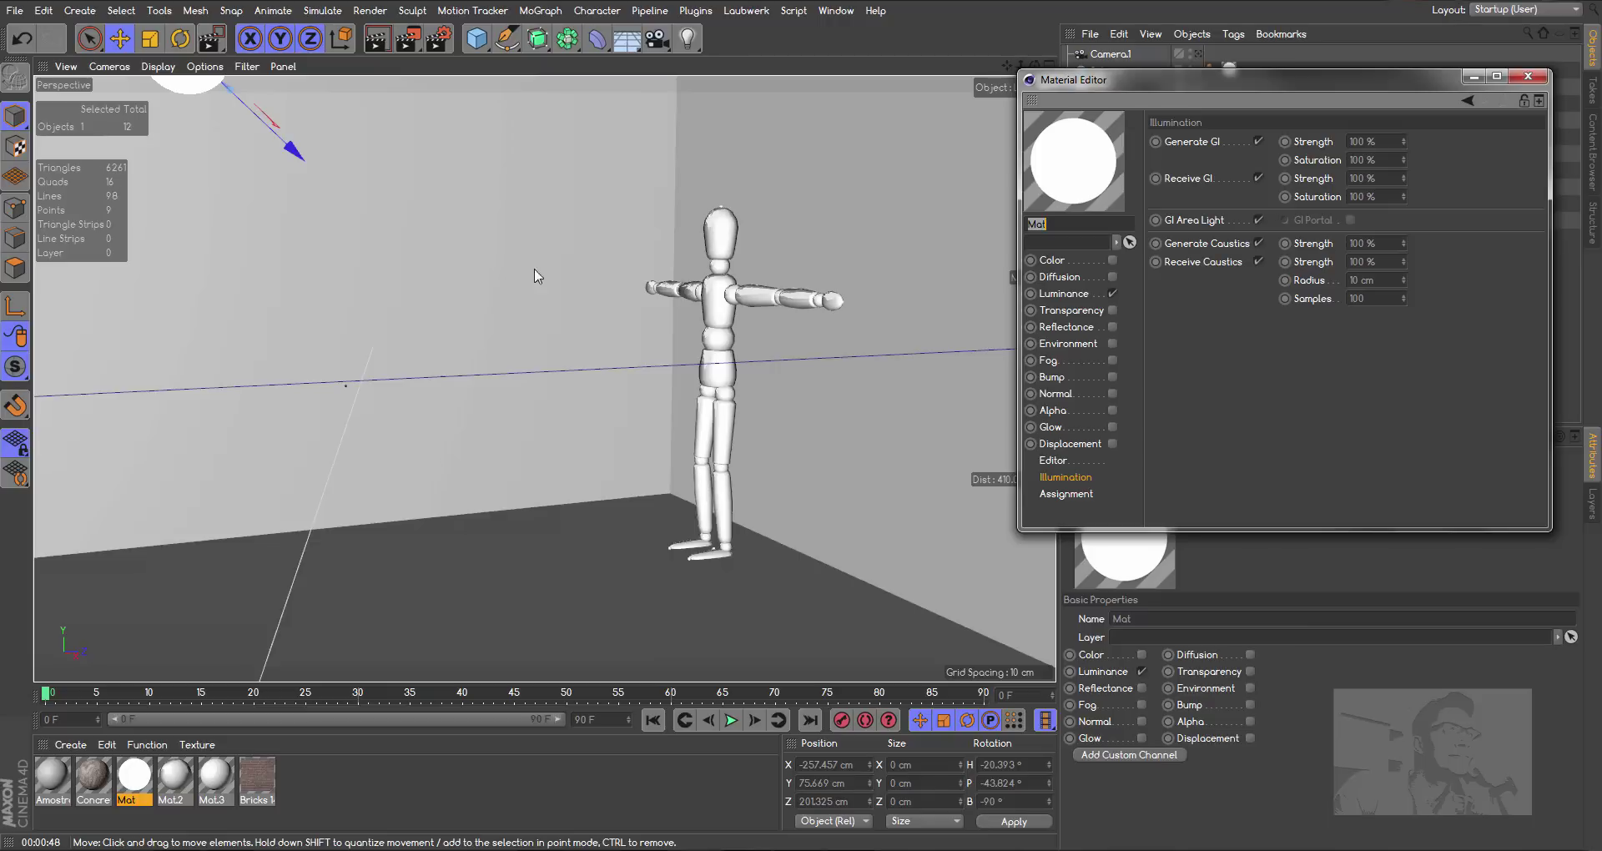
{"action": "left_click", "coordinate": [1530, 78]}
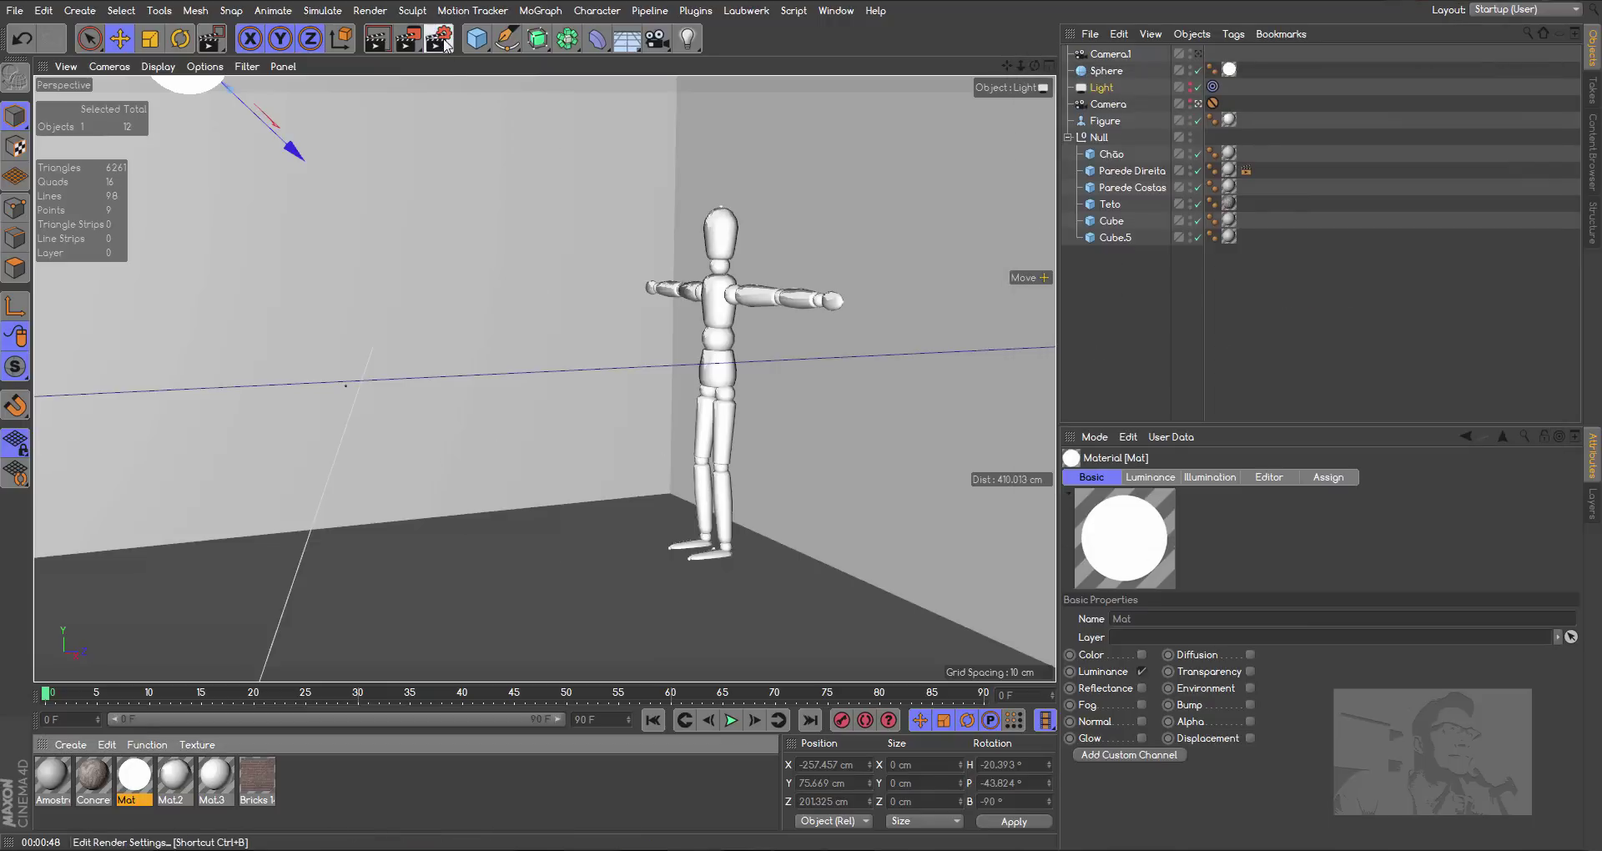
Reopen Render Settings and keep GI samples at Custom Sample Count with Sample Count 1024
{"action": "left_click", "coordinate": [439, 38]}
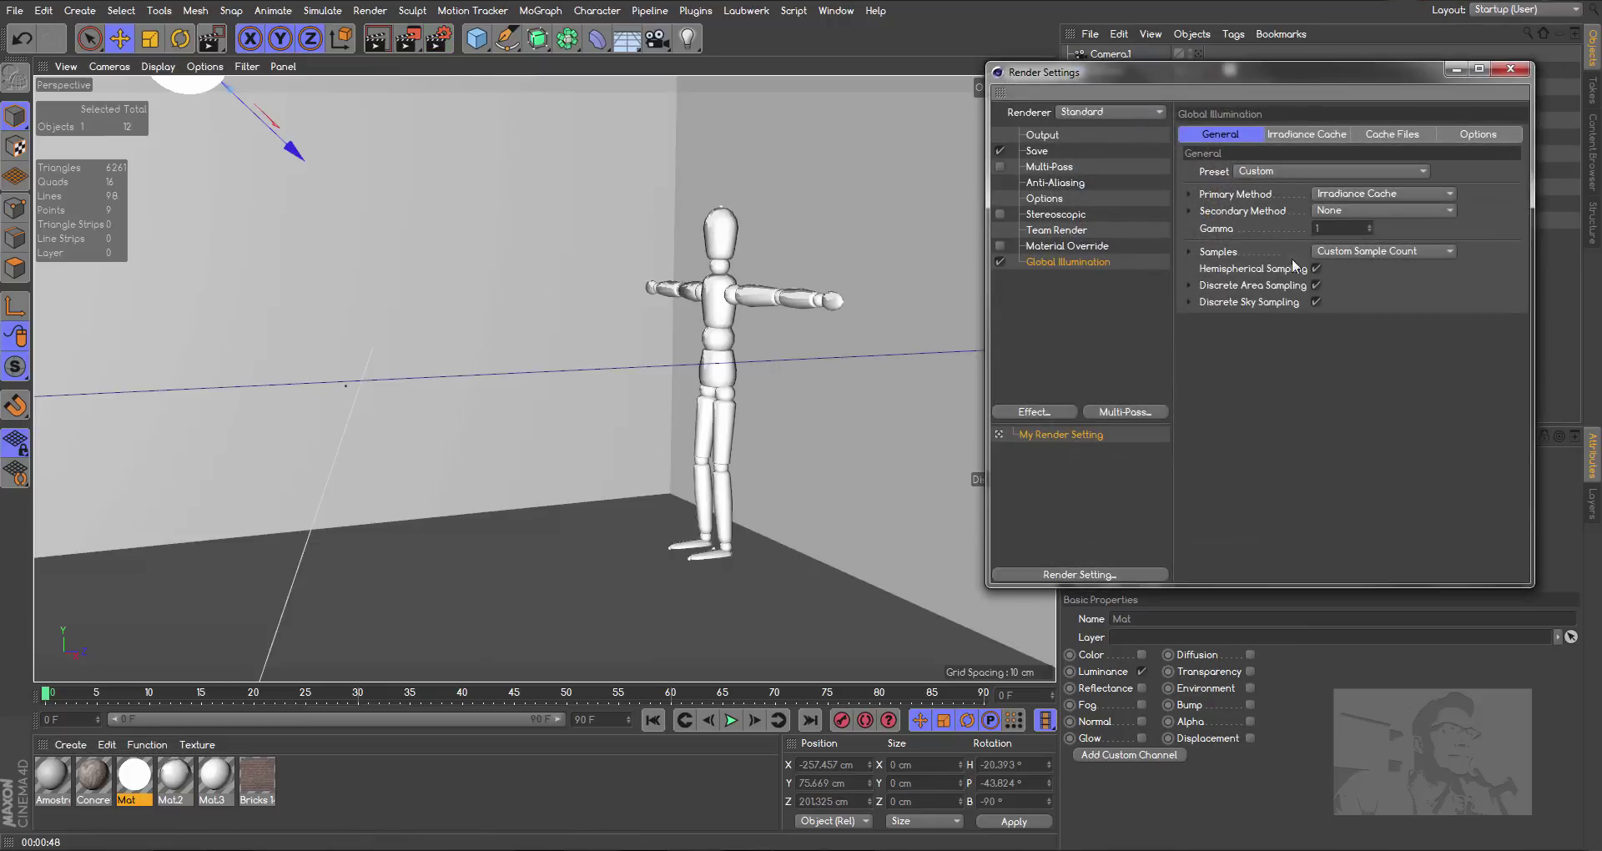
{"action": "left_click", "coordinate": [1190, 251]}
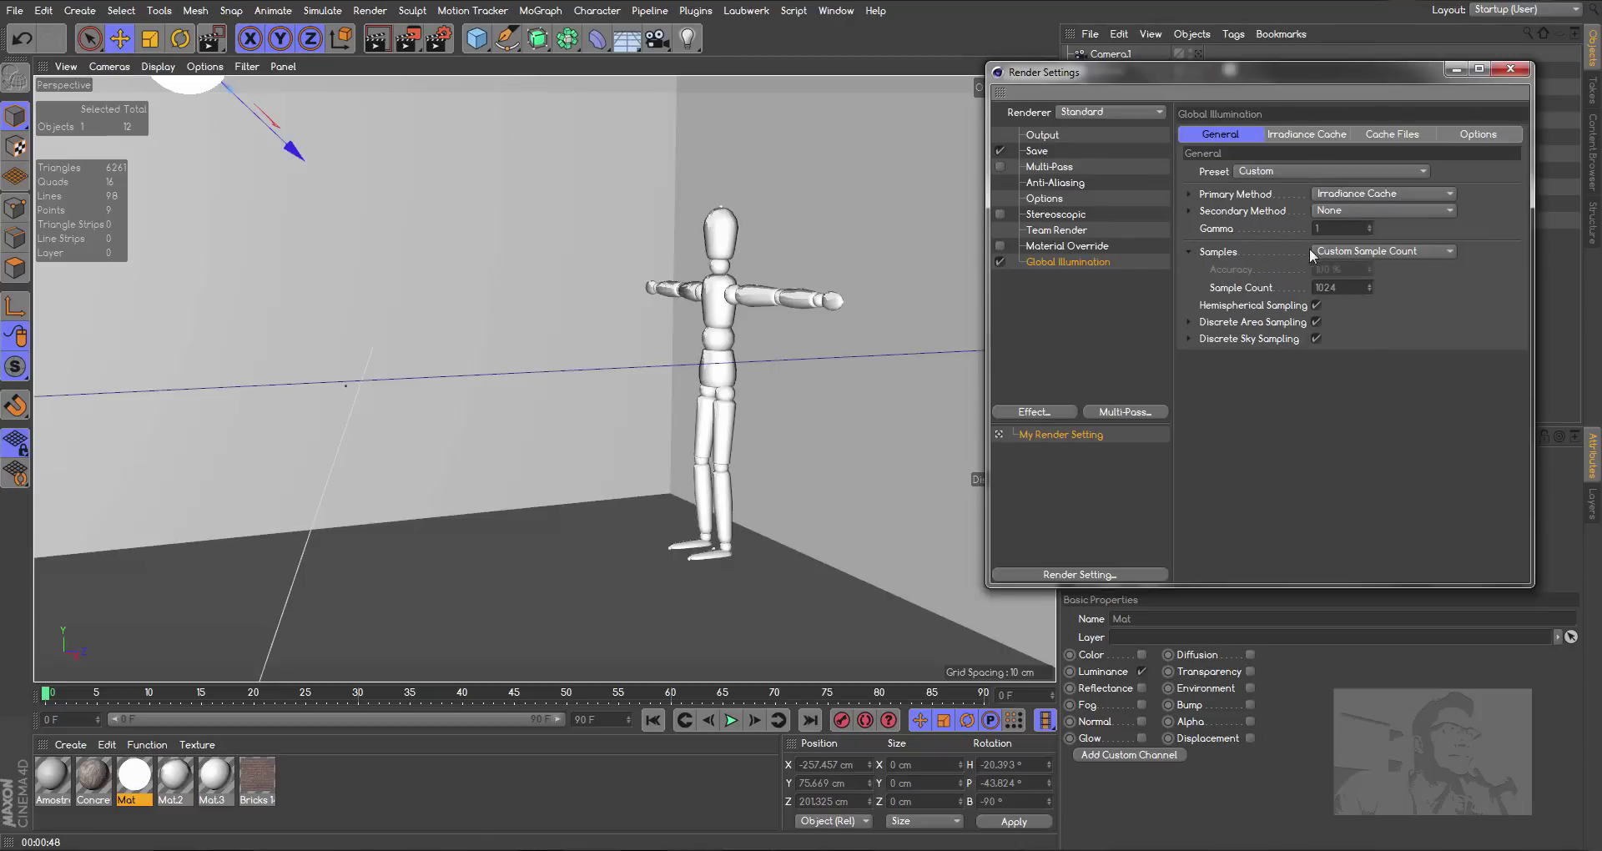
{"action": "double_click", "coordinate": [1355, 287]}
{"action": "left_click", "coordinate": [1402, 251]}
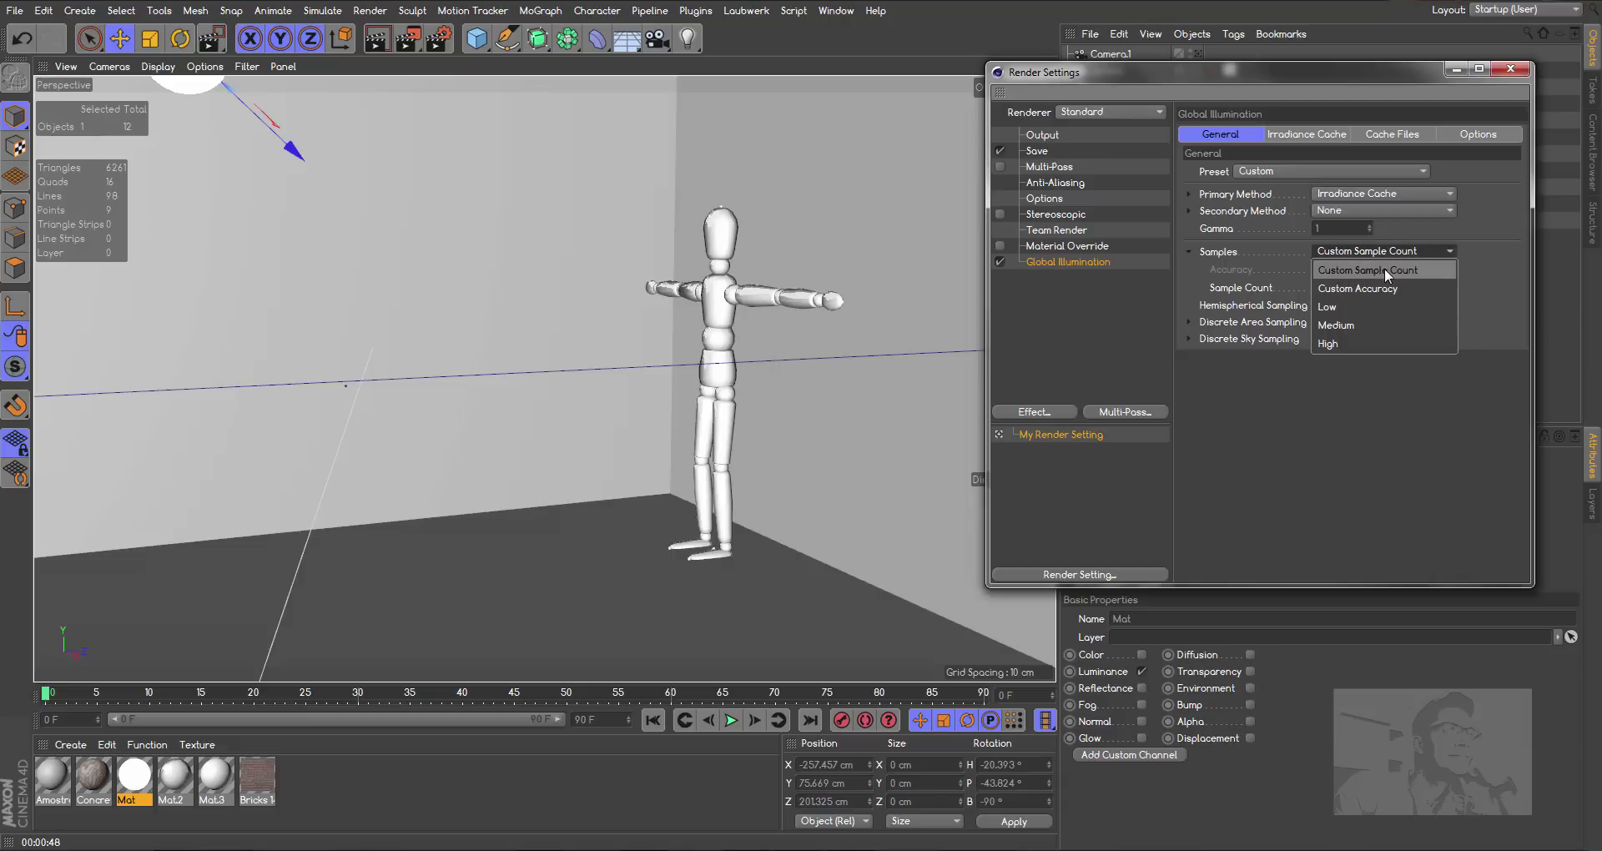
{"action": "left_click", "coordinate": [1395, 268]}
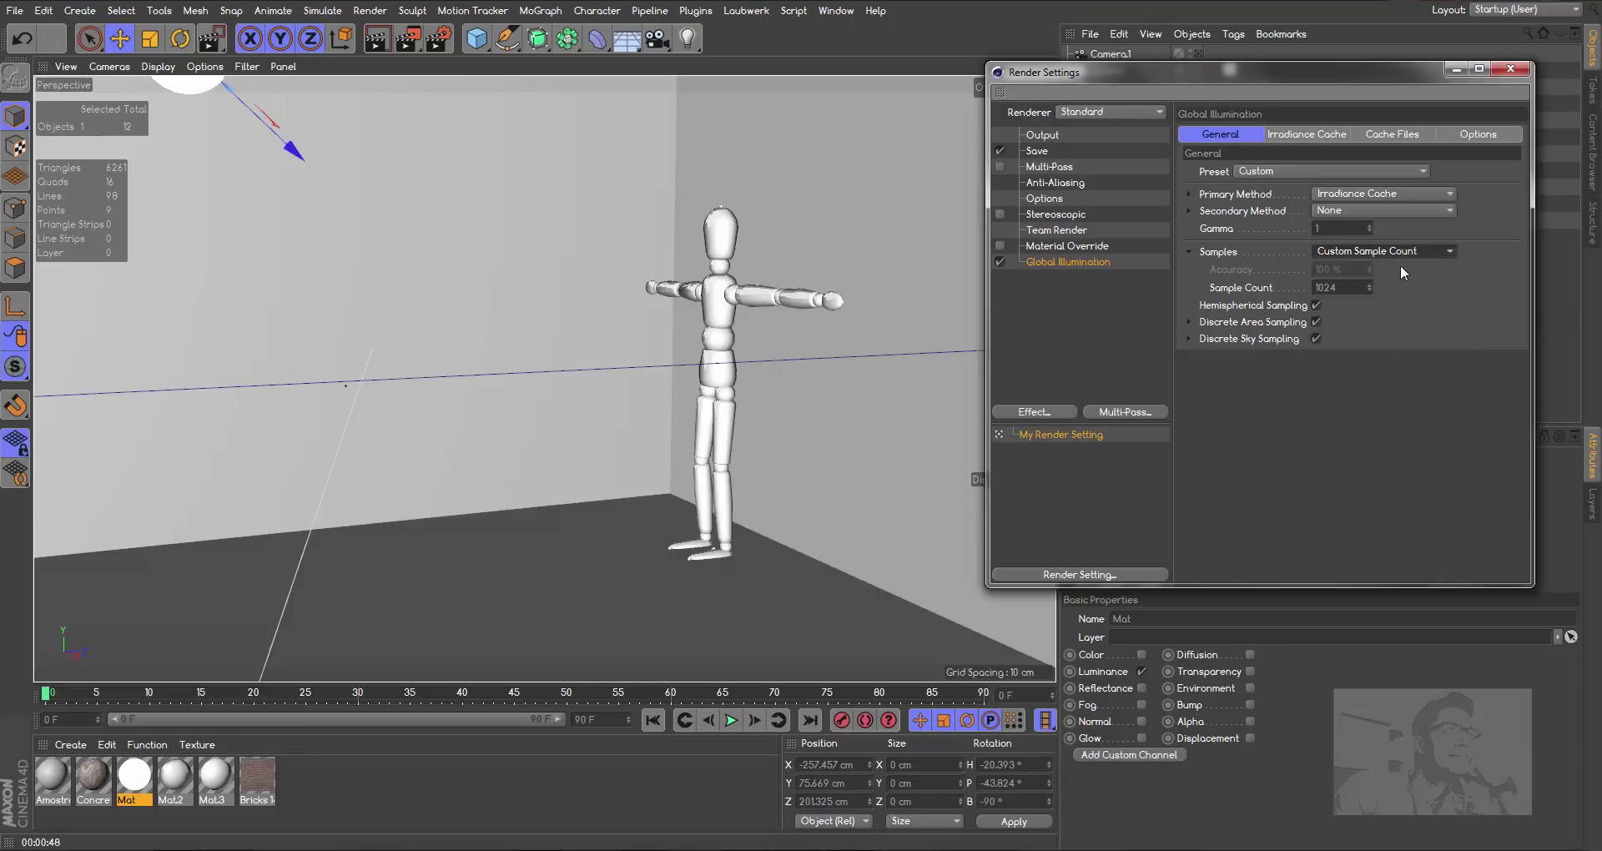
{"action": "double_click", "coordinate": [1327, 287]}
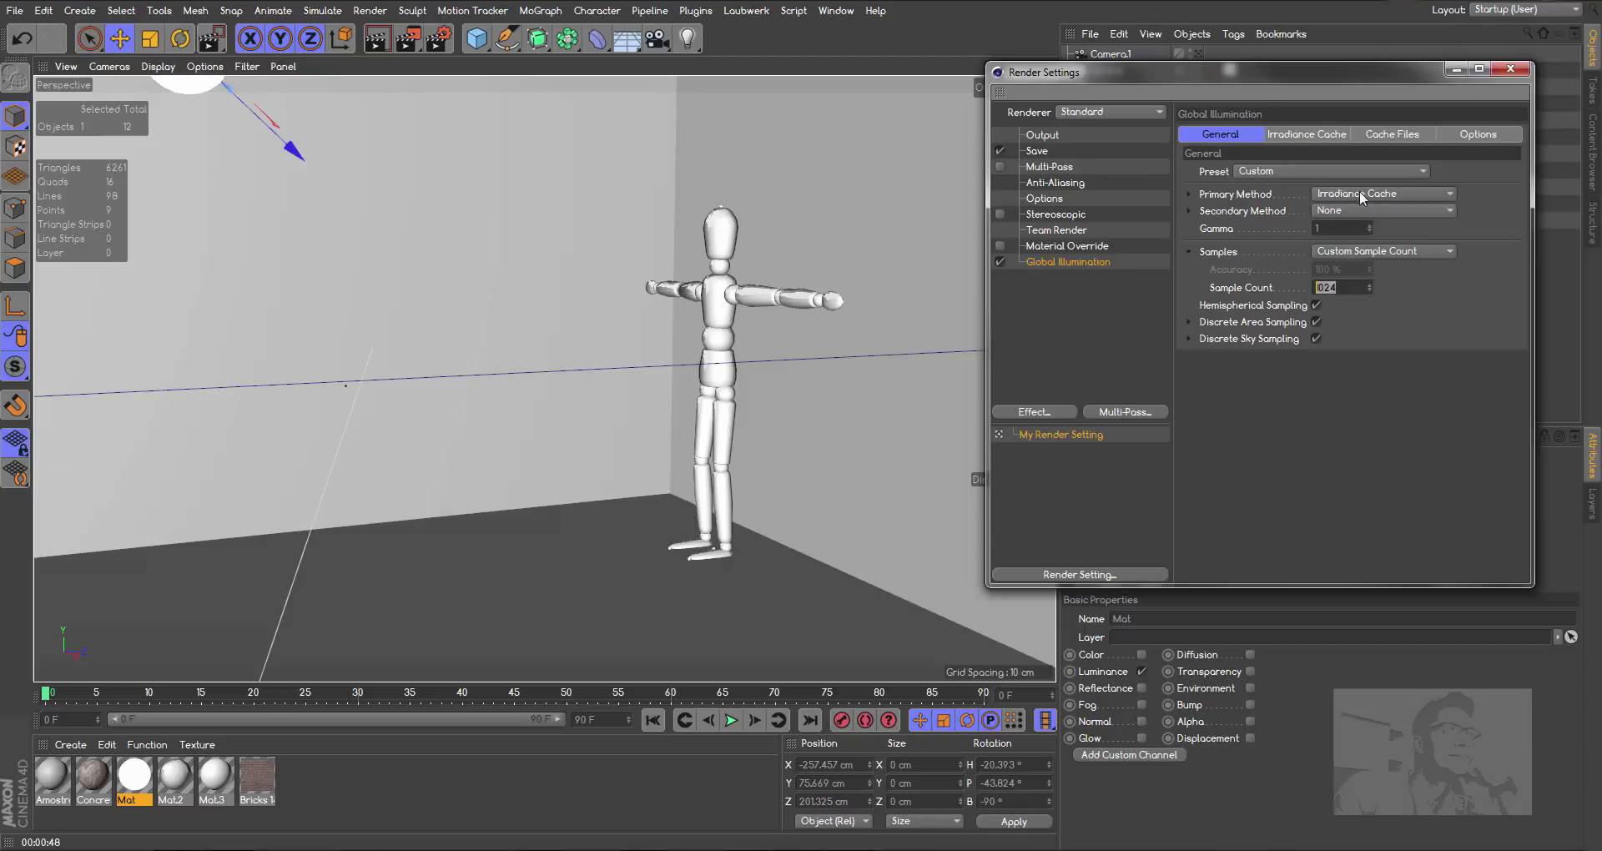
{"action": "left_click", "coordinate": [1380, 405]}
Recheck the Mat material in the Material Editor, then bring Render Settings back to the front
{"action": "left_click", "coordinate": [137, 777]}
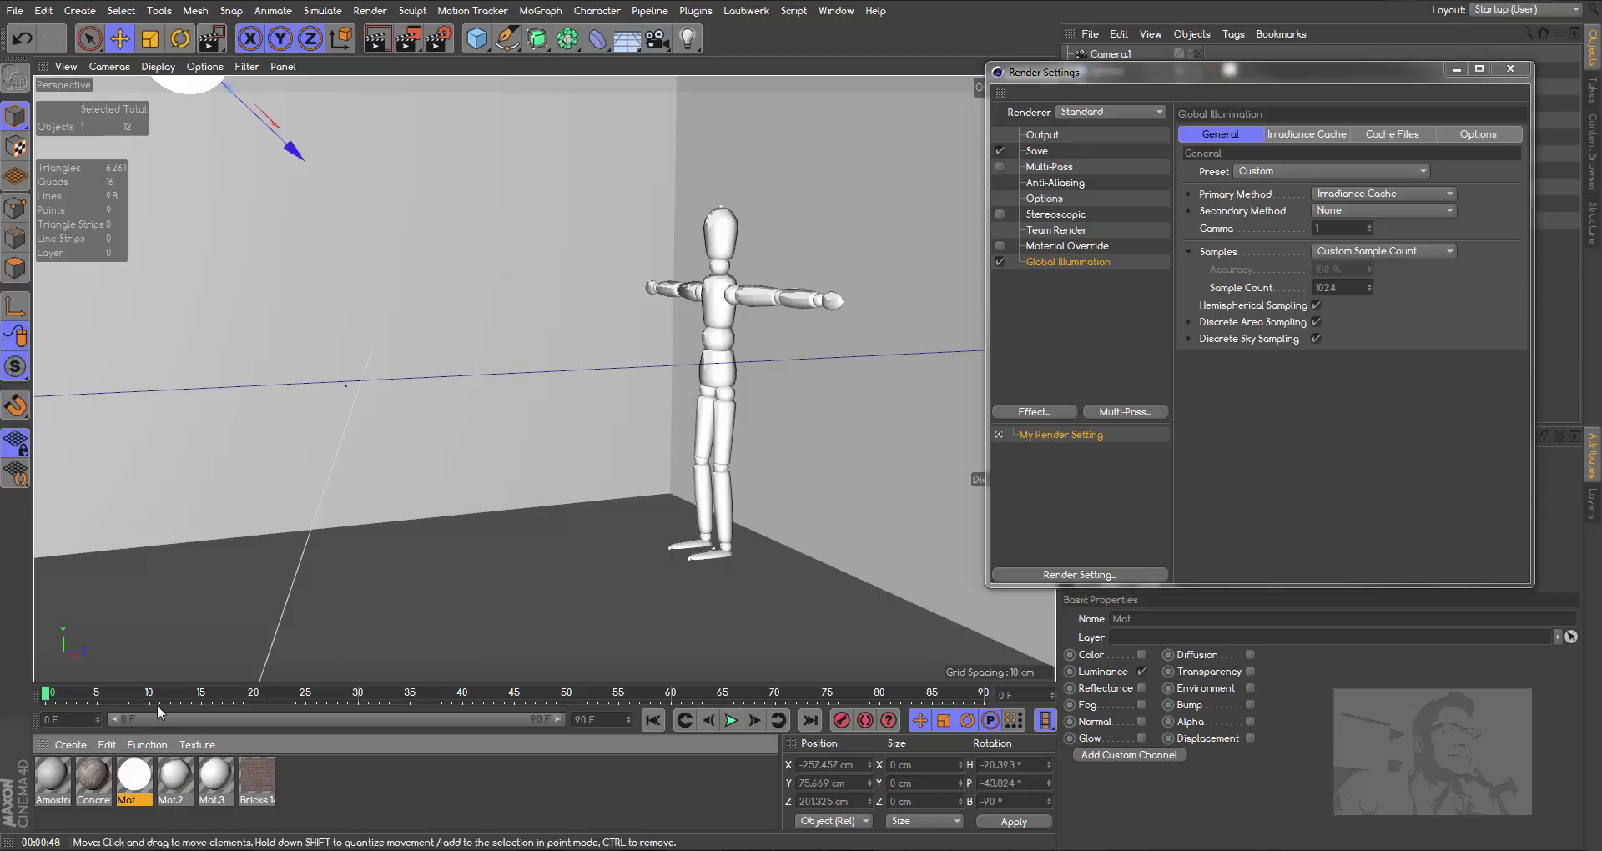
{"action": "double_click", "coordinate": [133, 776]}
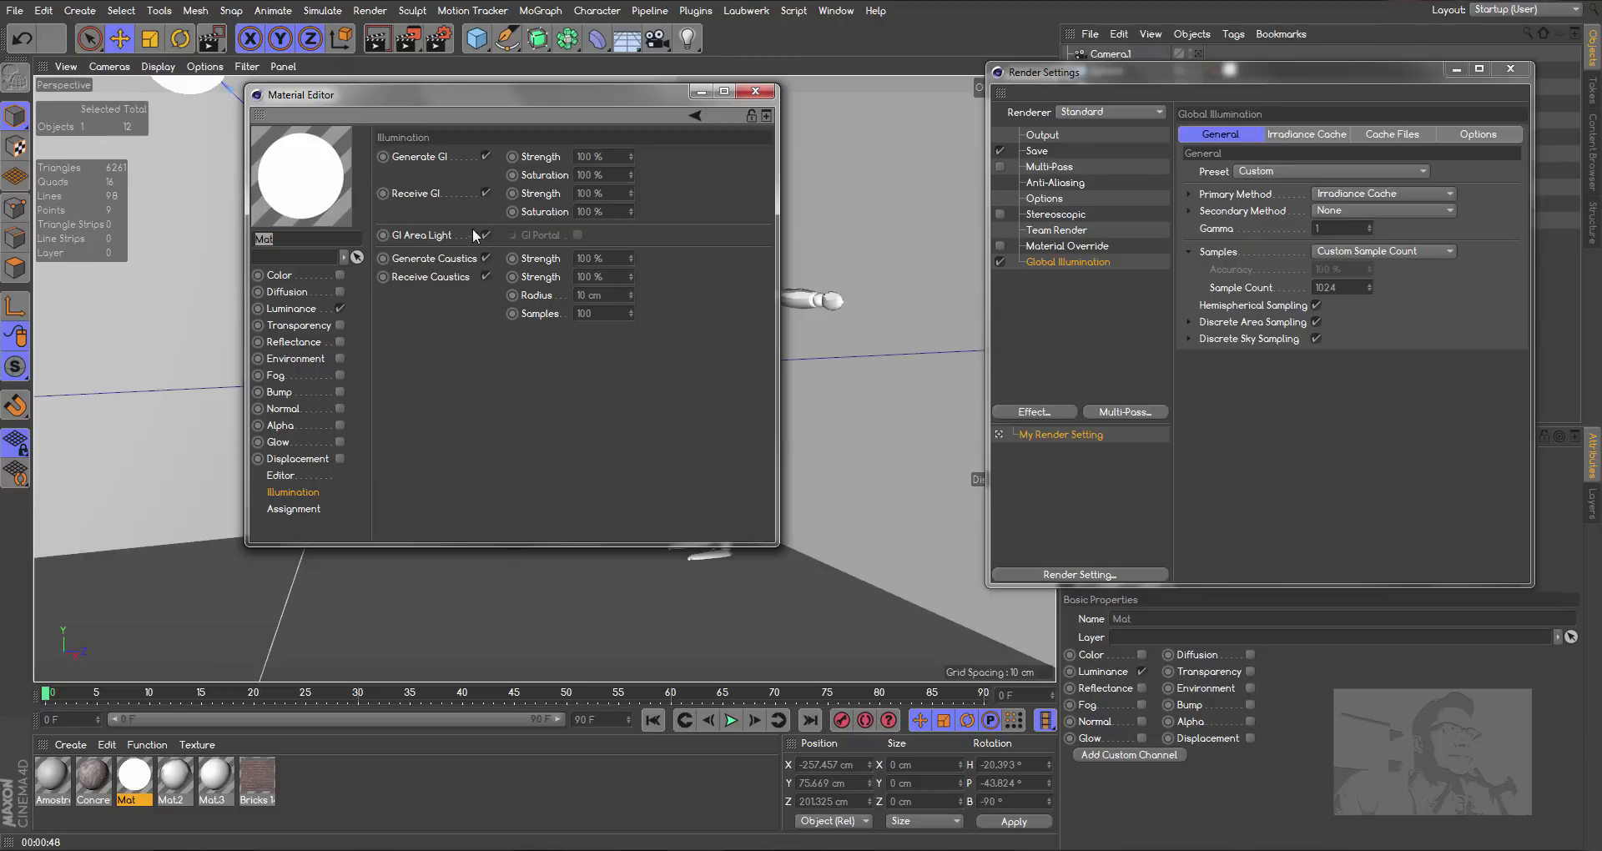
{"action": "left_click", "coordinate": [762, 94]}
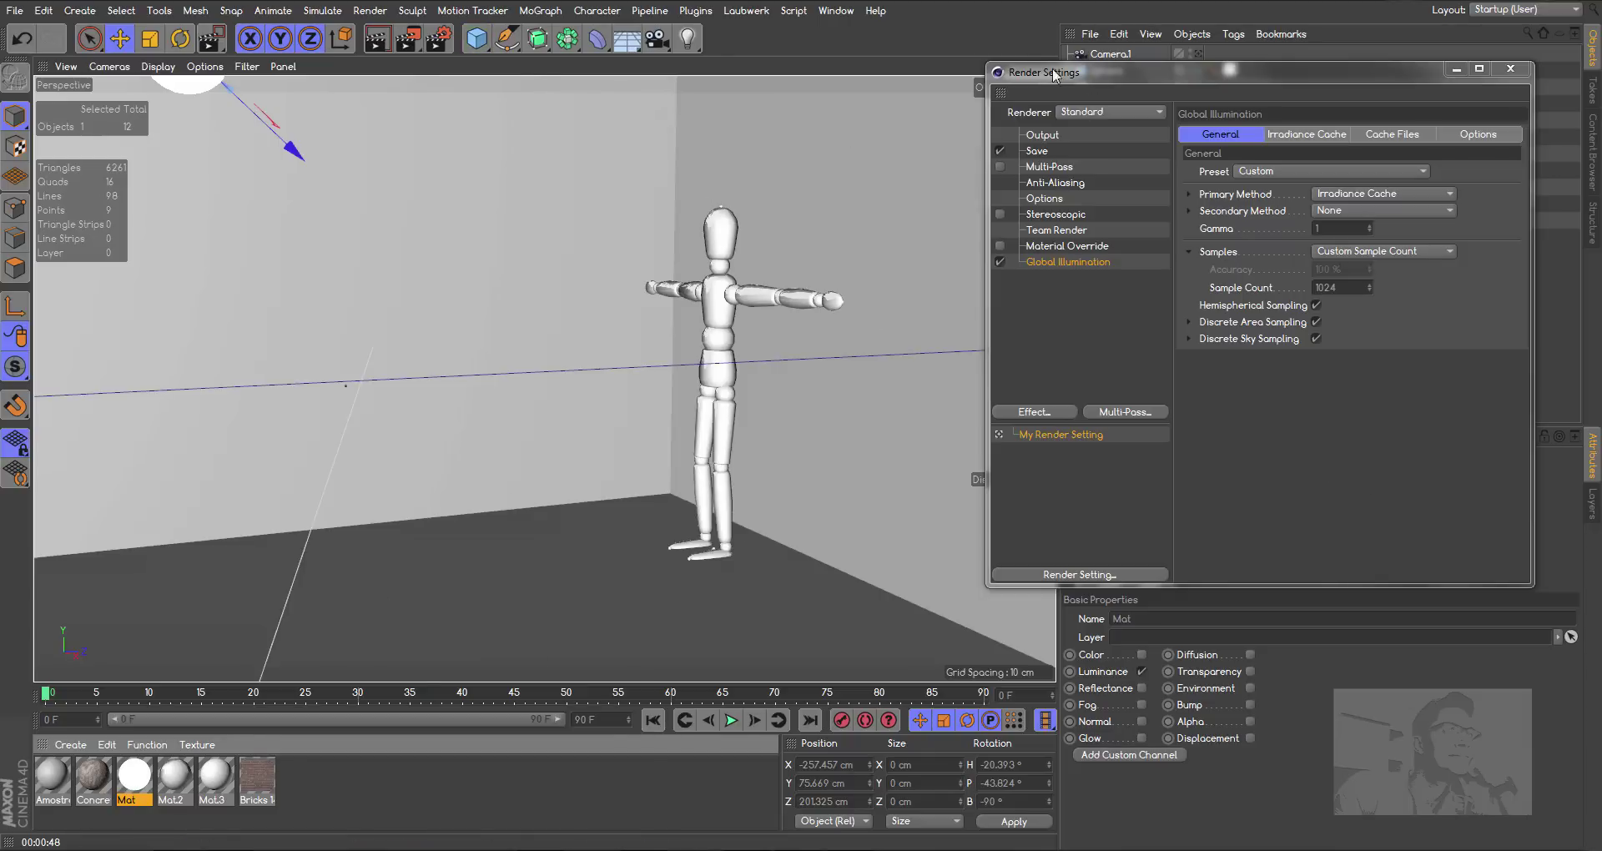
{"action": "left_click", "coordinate": [442, 40]}
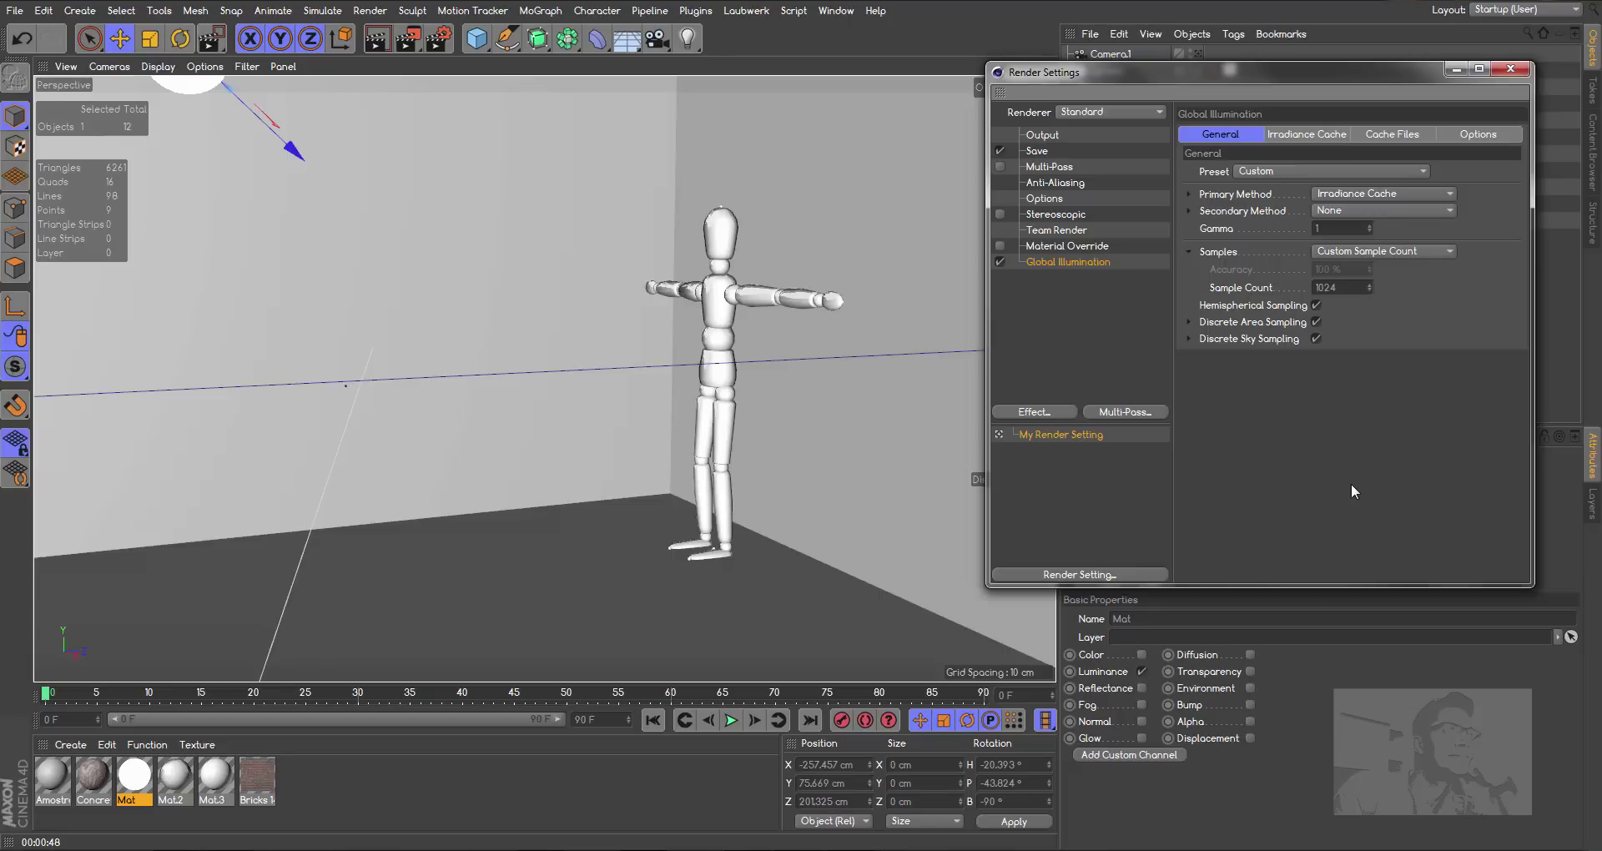
Close Render Settings and open the Picture Viewer from the Window menu
{"action": "left_click", "coordinate": [1511, 71]}
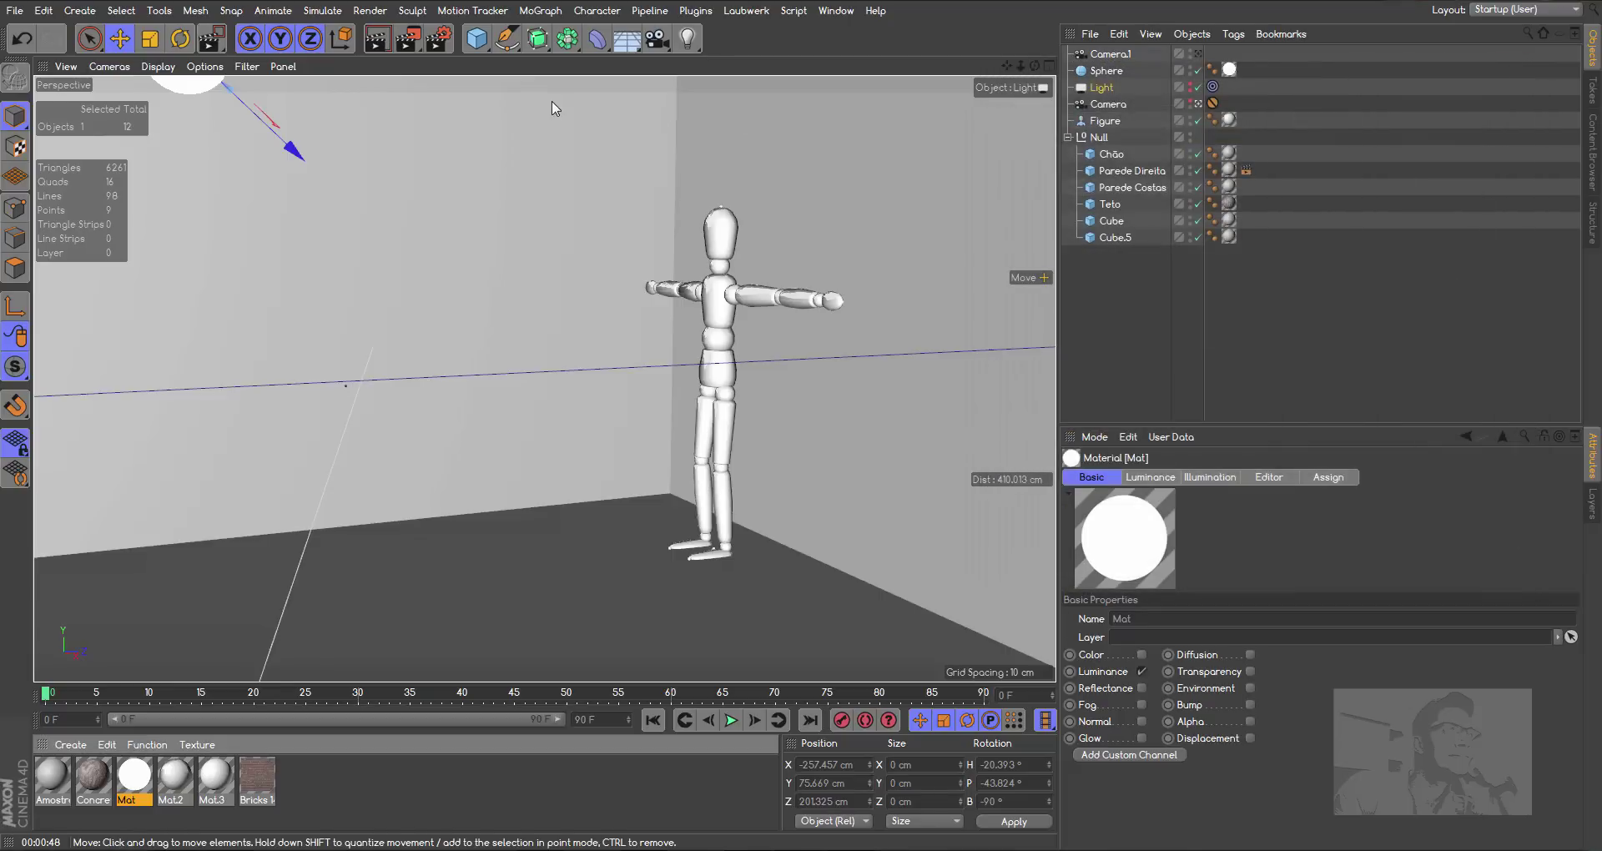
{"action": "left_click", "coordinate": [829, 12]}
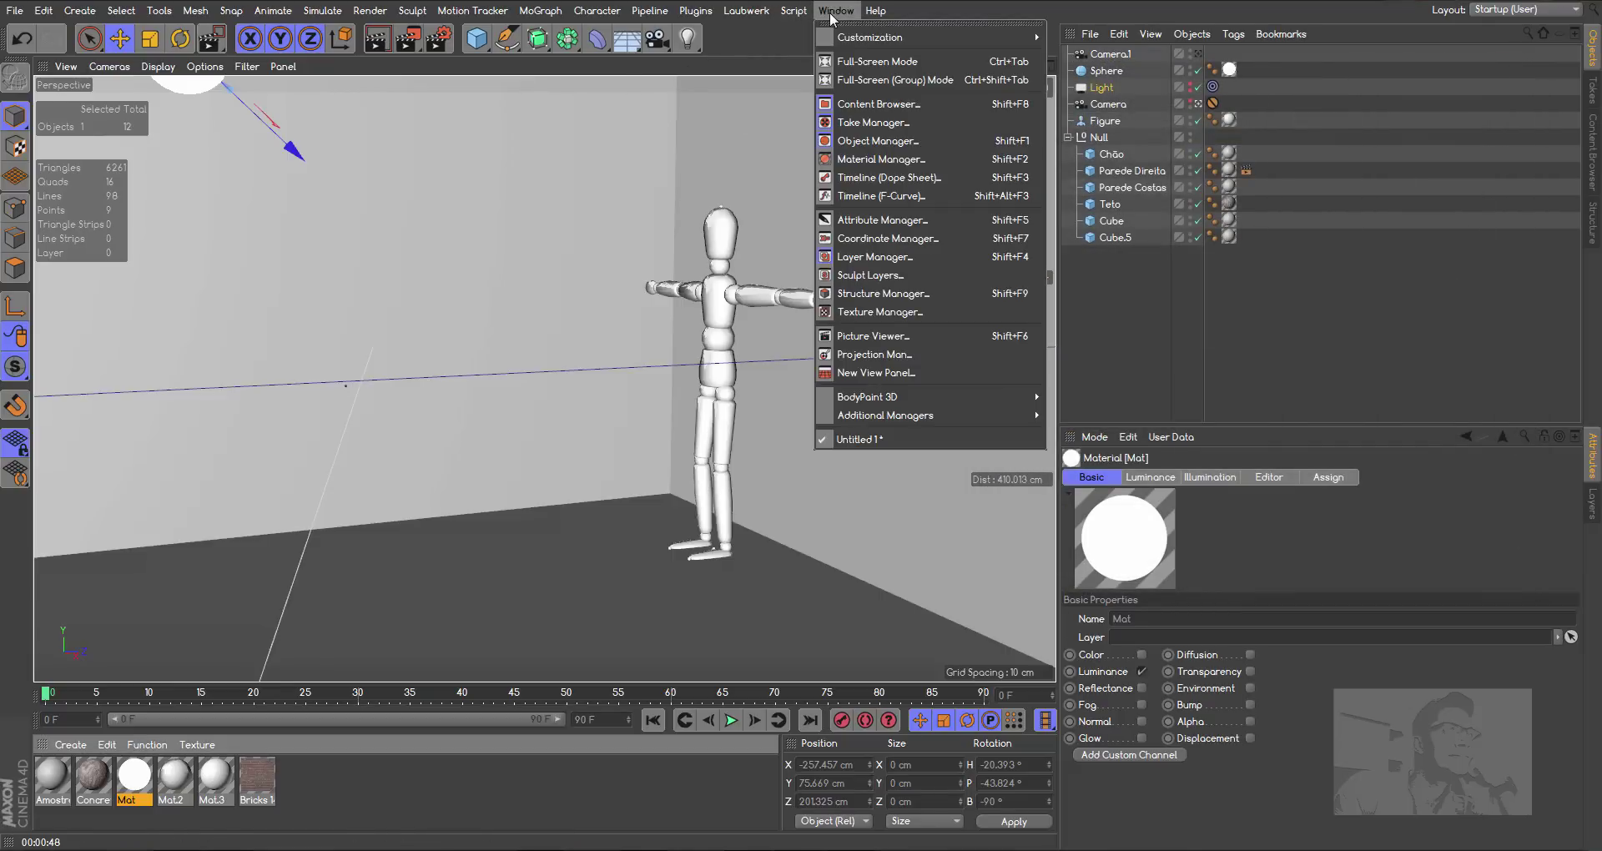
{"action": "left_click", "coordinate": [873, 334]}
Compare the 00:00:41, 00:00:32 and 00:01:09 history renders, ending on the 00:01:09 brick room
{"action": "left_click", "coordinate": [1249, 356]}
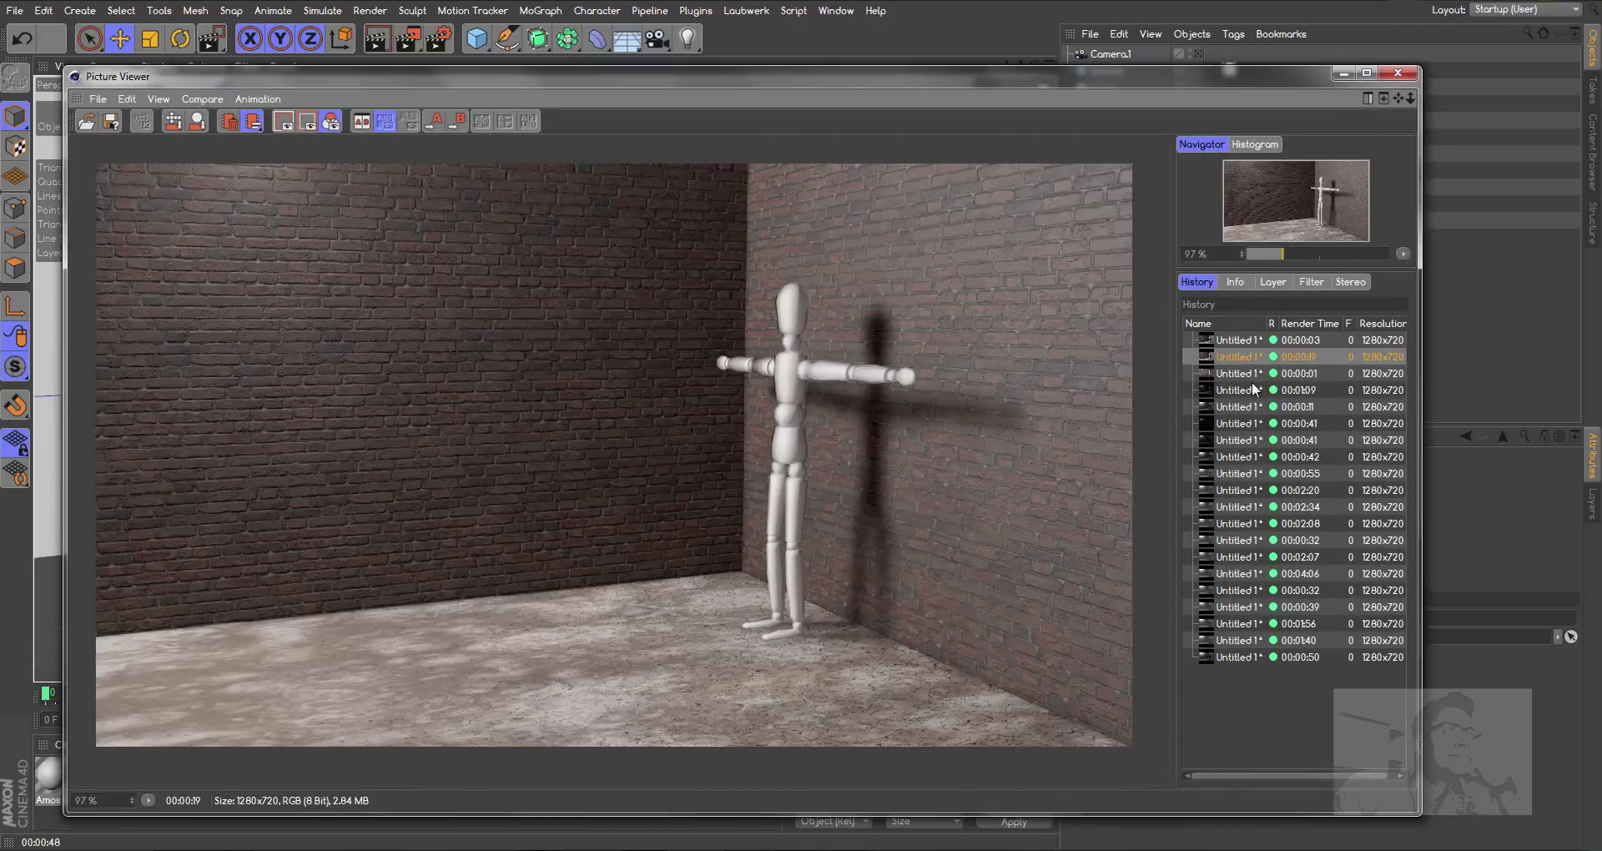
{"action": "left_click", "coordinate": [1242, 439]}
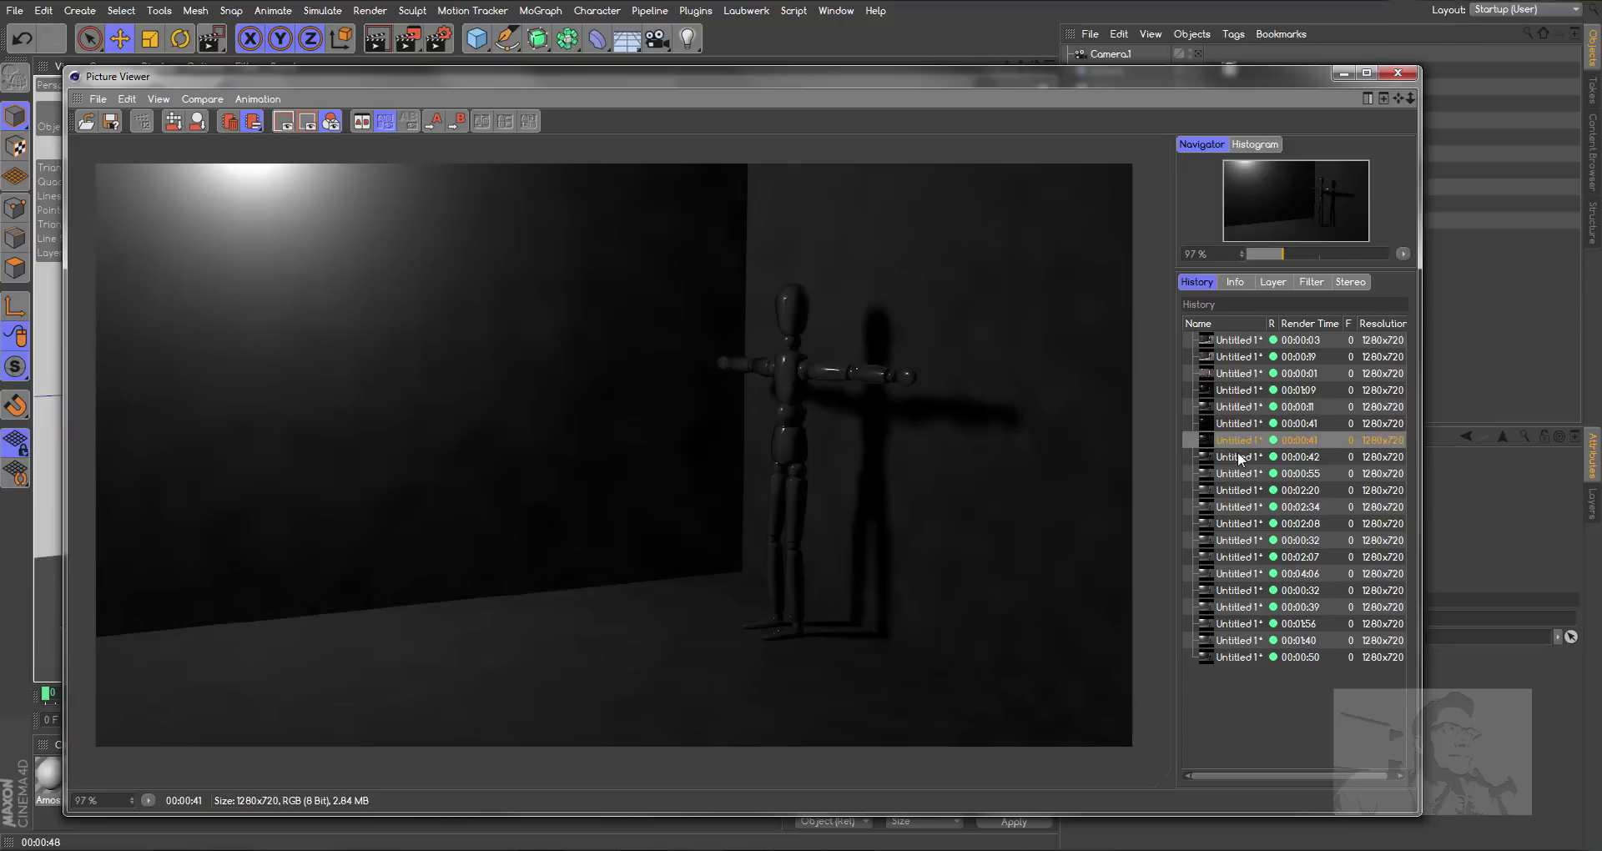
{"action": "left_click", "coordinate": [1242, 457]}
{"action": "left_click", "coordinate": [1238, 390]}
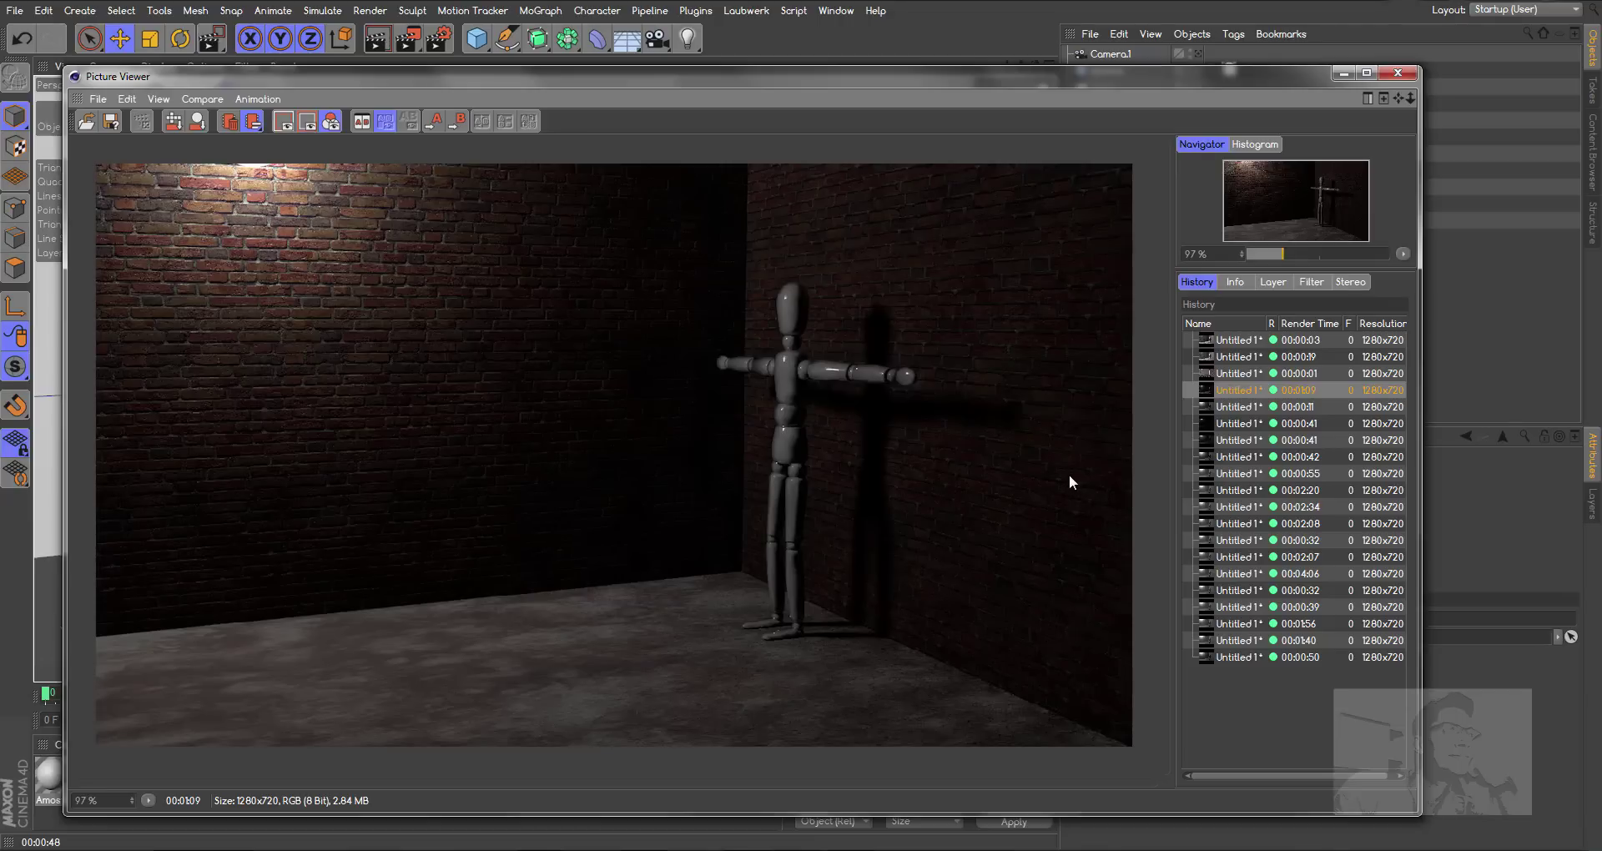
{"action": "left_click", "coordinate": [1237, 541]}
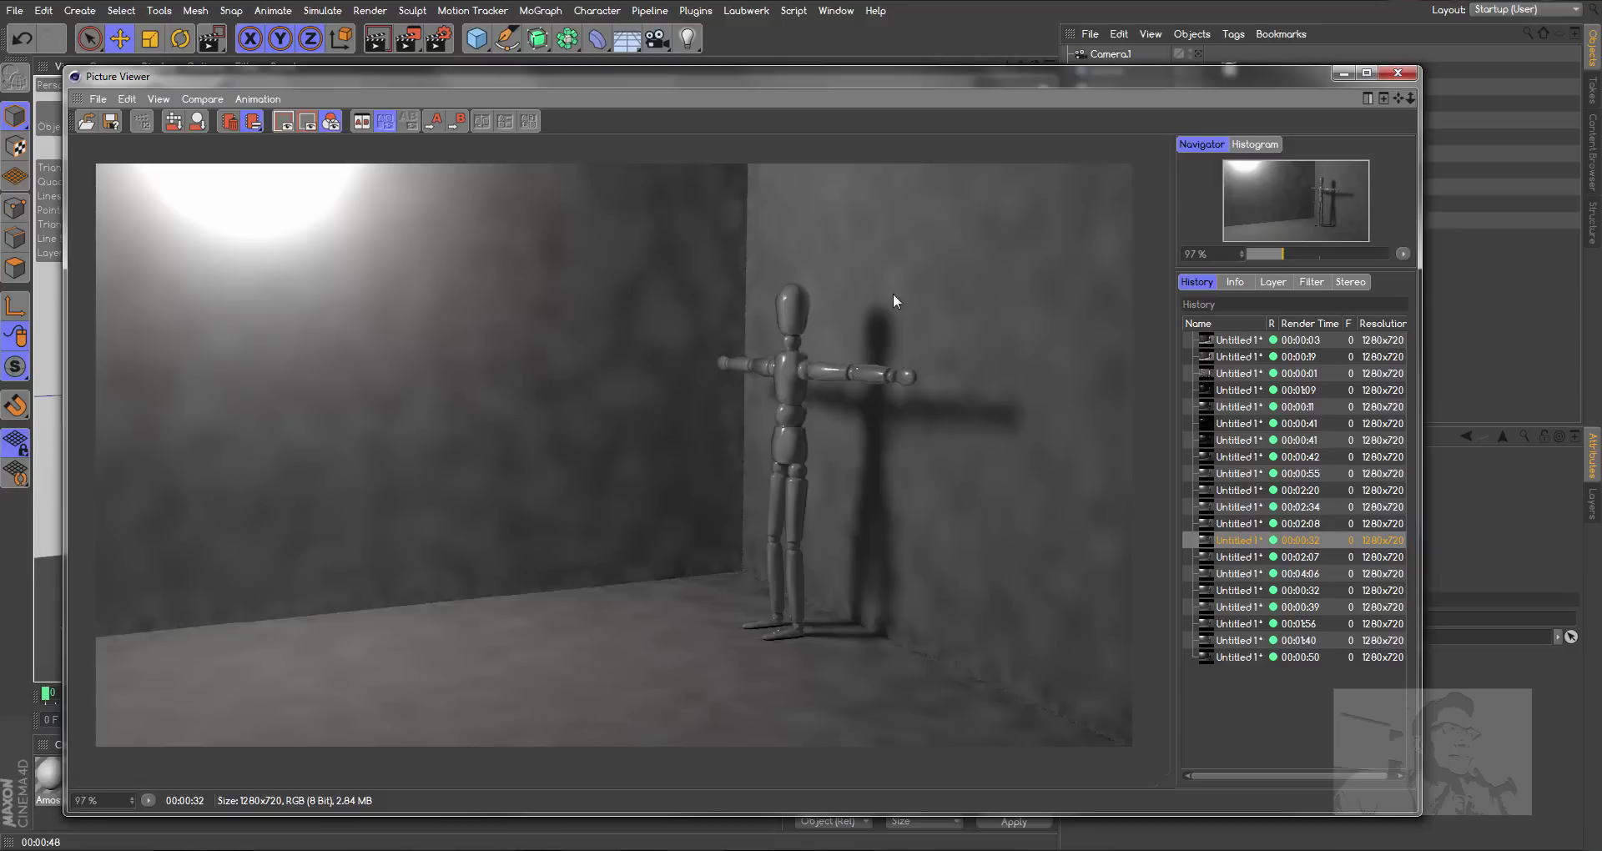
{"action": "left_click", "coordinate": [1235, 424]}
{"action": "left_click", "coordinate": [1235, 407]}
{"action": "left_click", "coordinate": [1234, 390]}
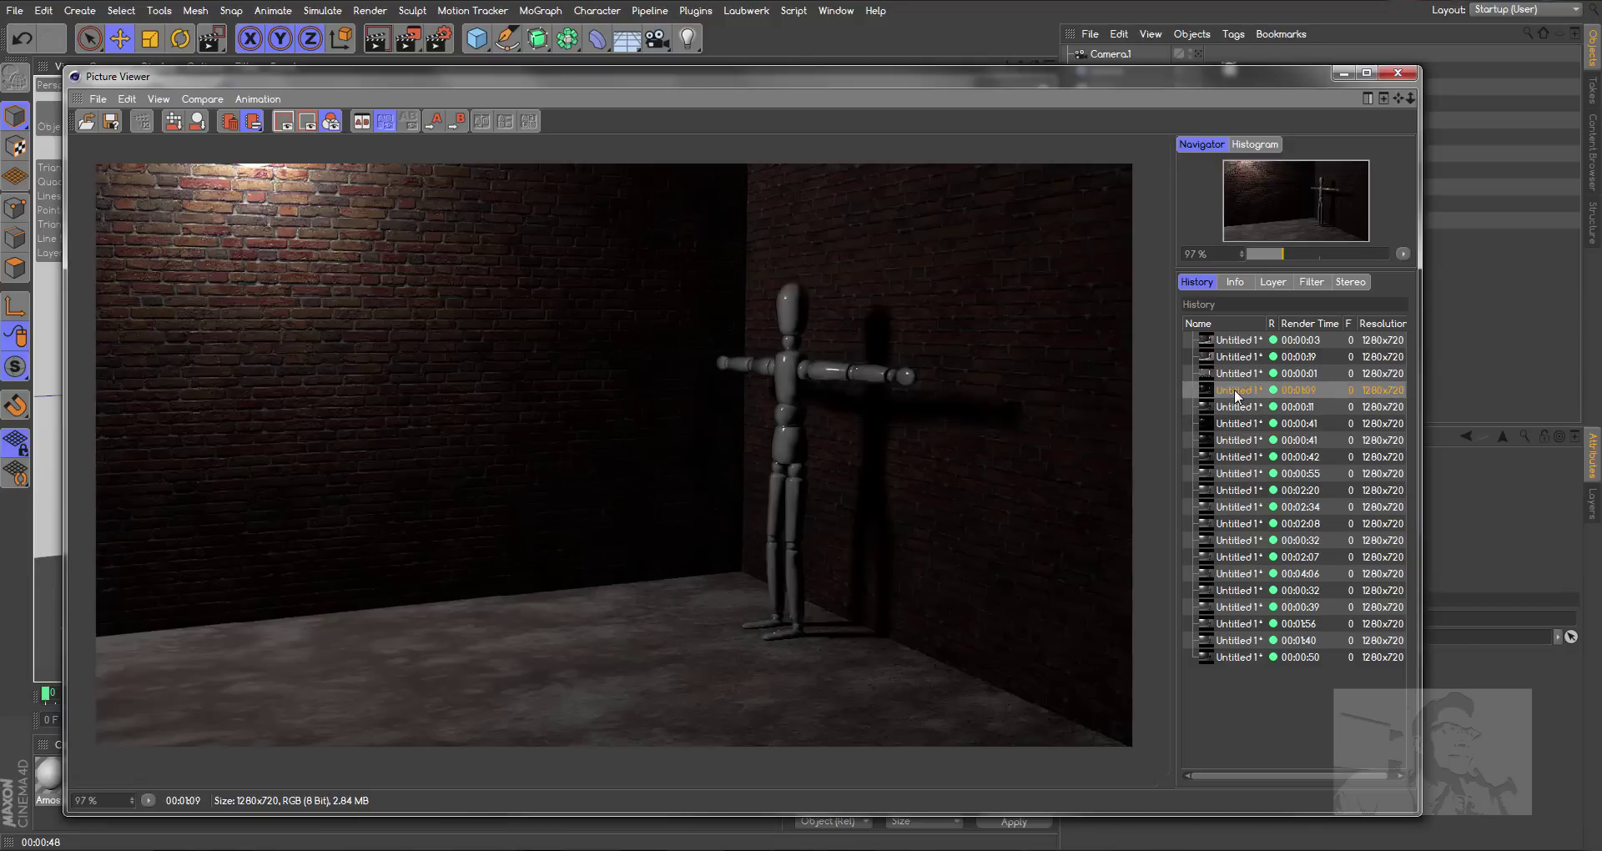